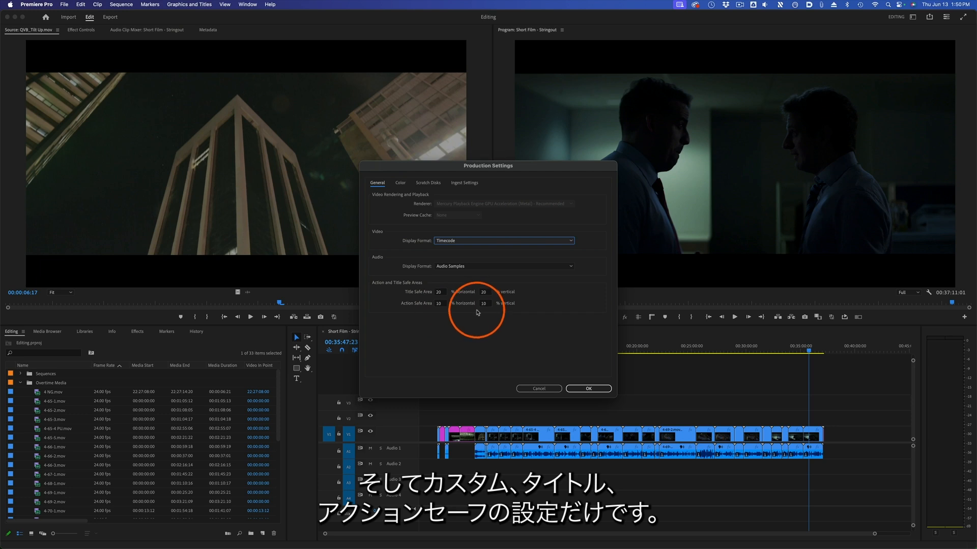
Review the Color, Scratch Disks, Ingest Settings and General pages of the Production Settings, leaving everything as is
click(400, 183)
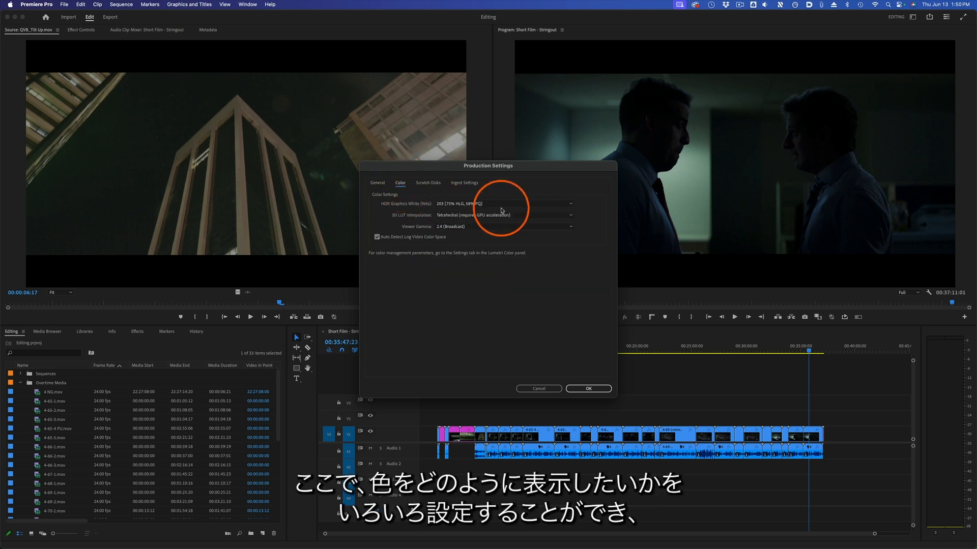
click(430, 183)
click(464, 183)
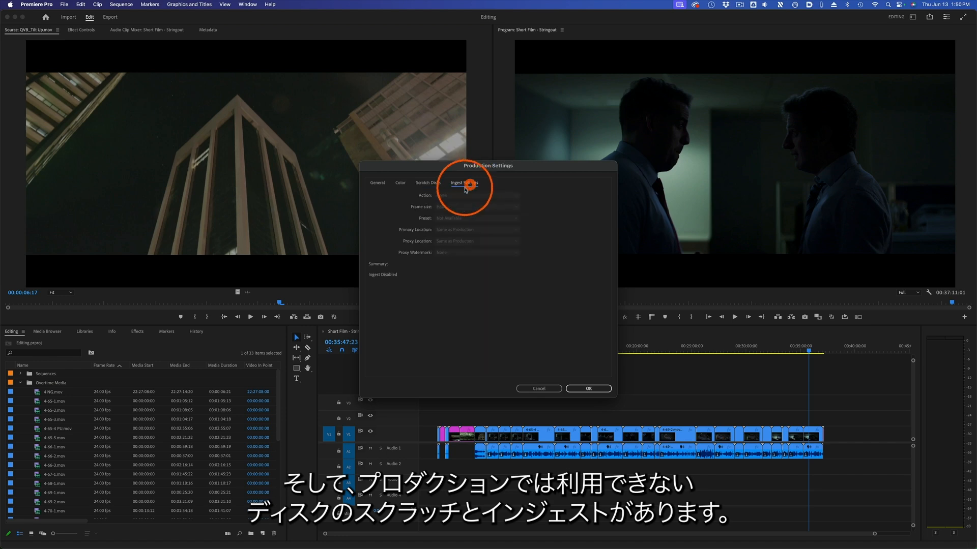
click(420, 184)
click(378, 183)
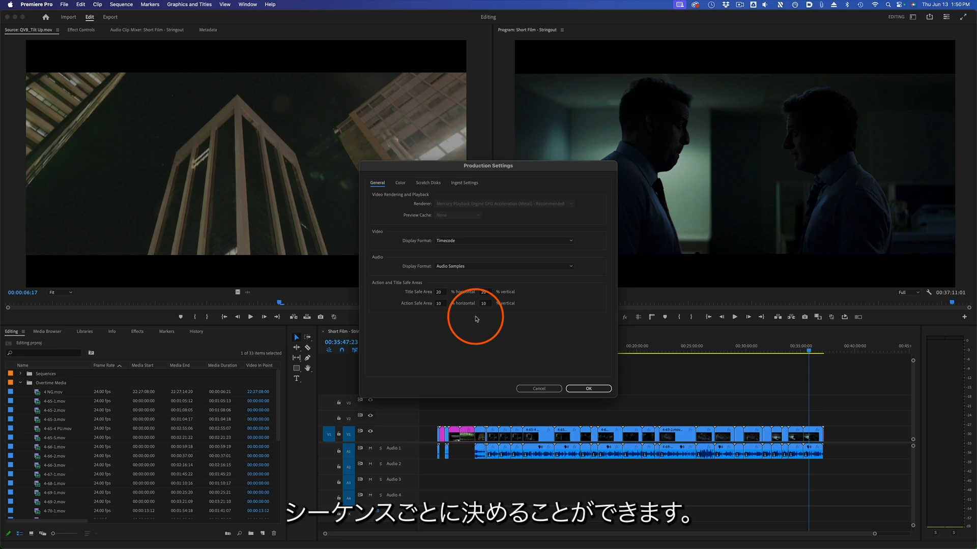
key(Escape)
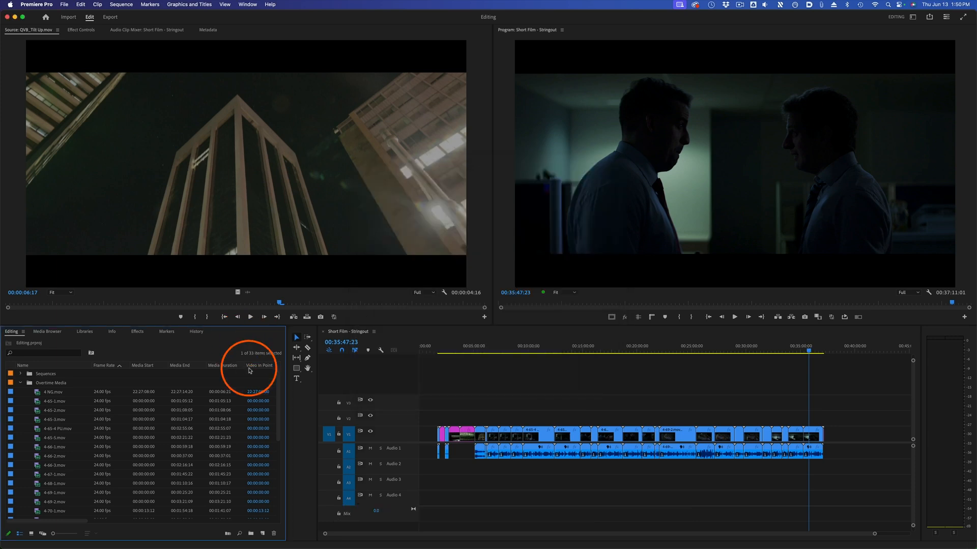
Create a sequence named 23.98 Sequence in the Sequences bin, using the HD 1080p 23.976 fps preset
click(34, 377)
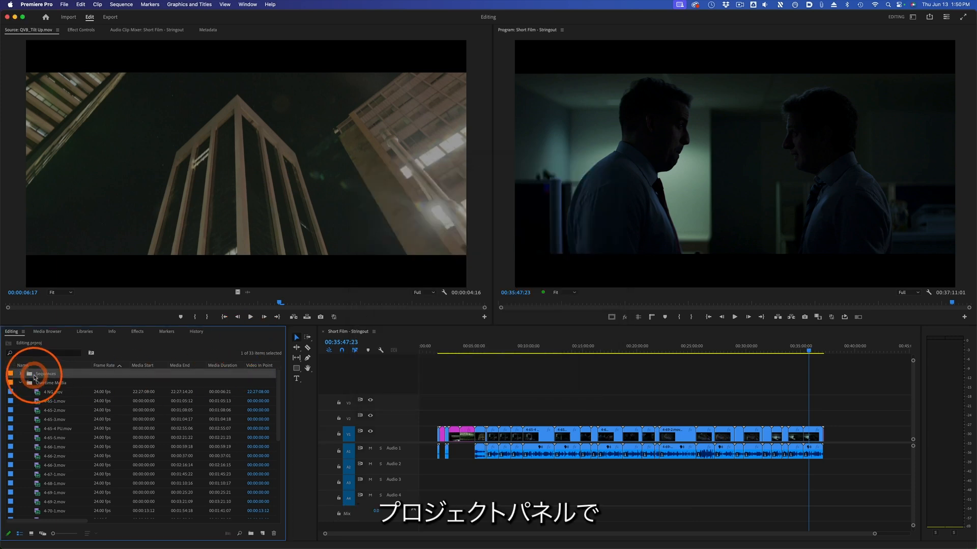
click(263, 534)
click(300, 452)
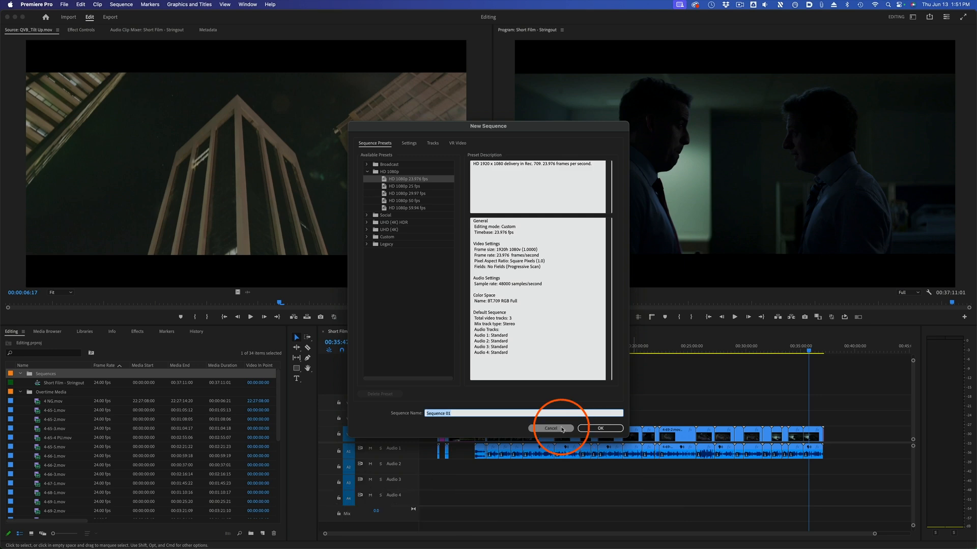
text(23.98 Seq)
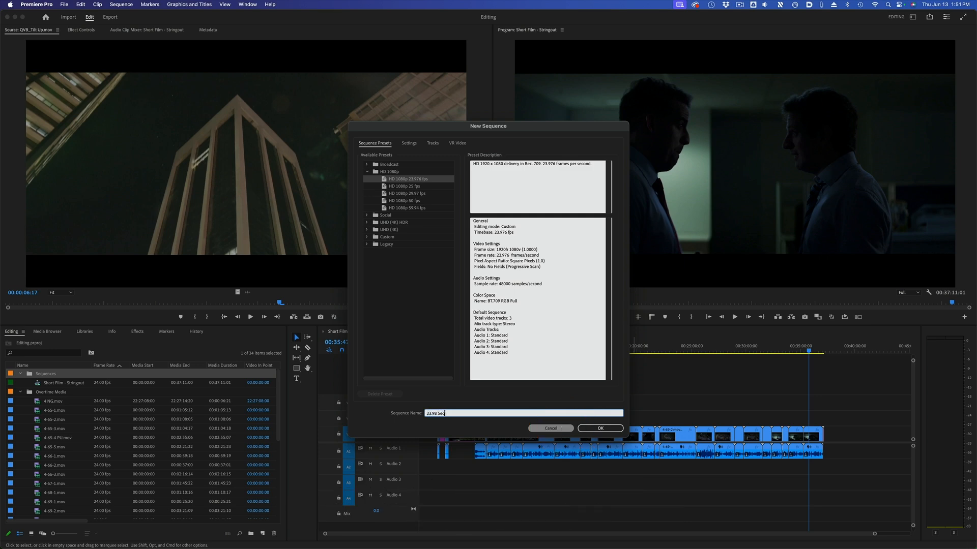
text(uence)
click(600, 429)
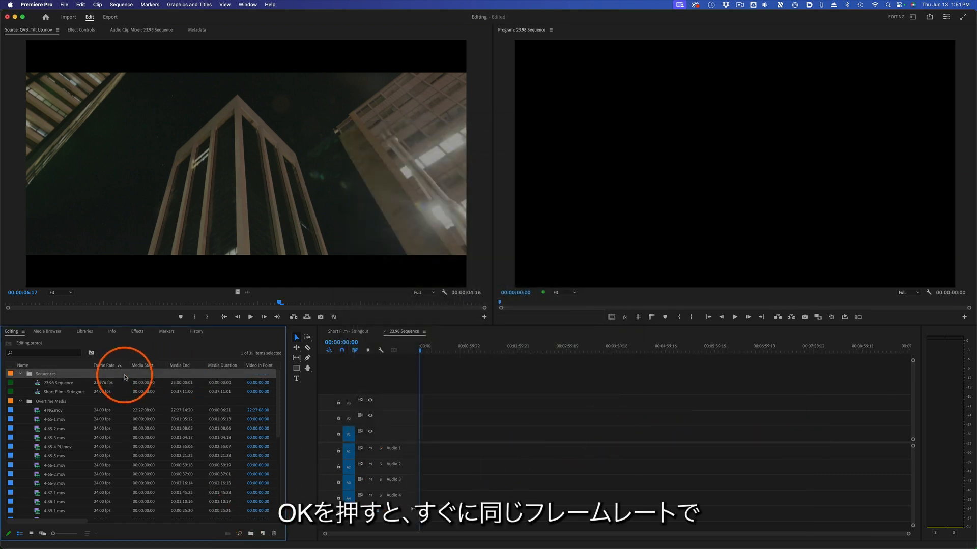
Create another sequence in the Sequences bin from the UHD (4K) HDR 2160p 23.976 fps preset, named 4k UHD 23.976
click(264, 535)
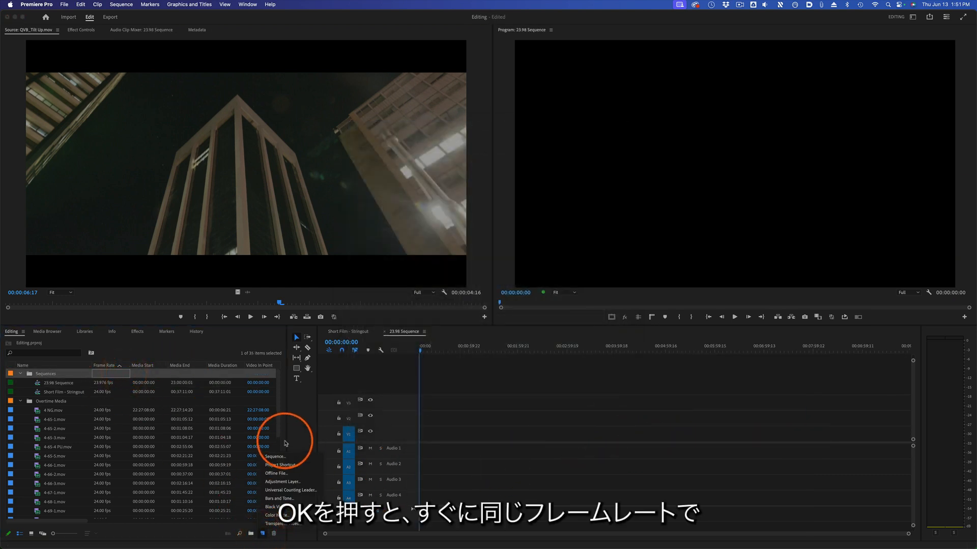
click(282, 461)
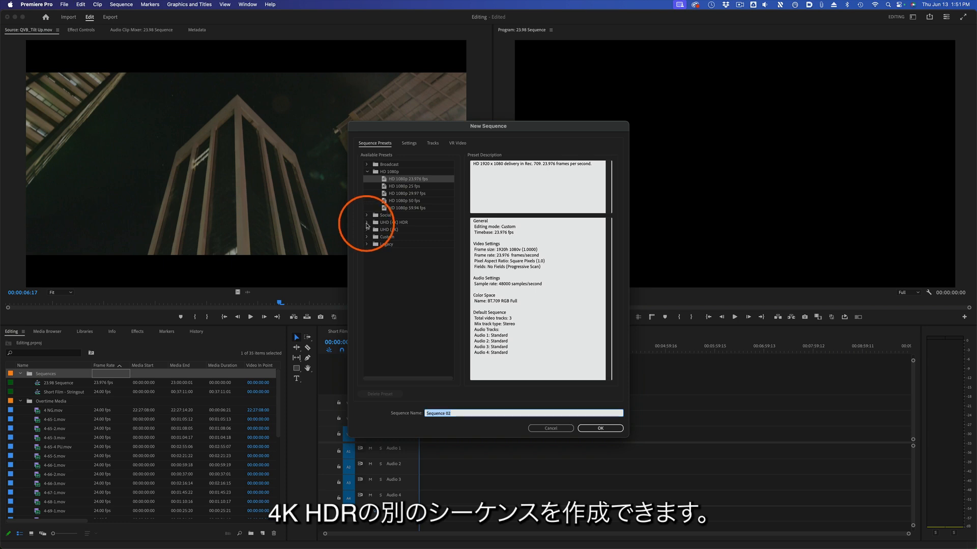
click(367, 222)
click(445, 230)
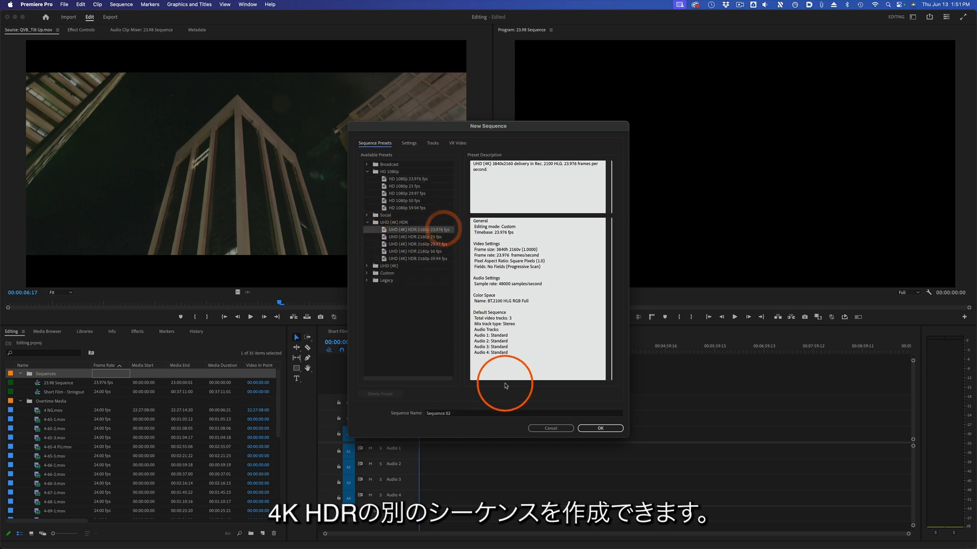
click(487, 414)
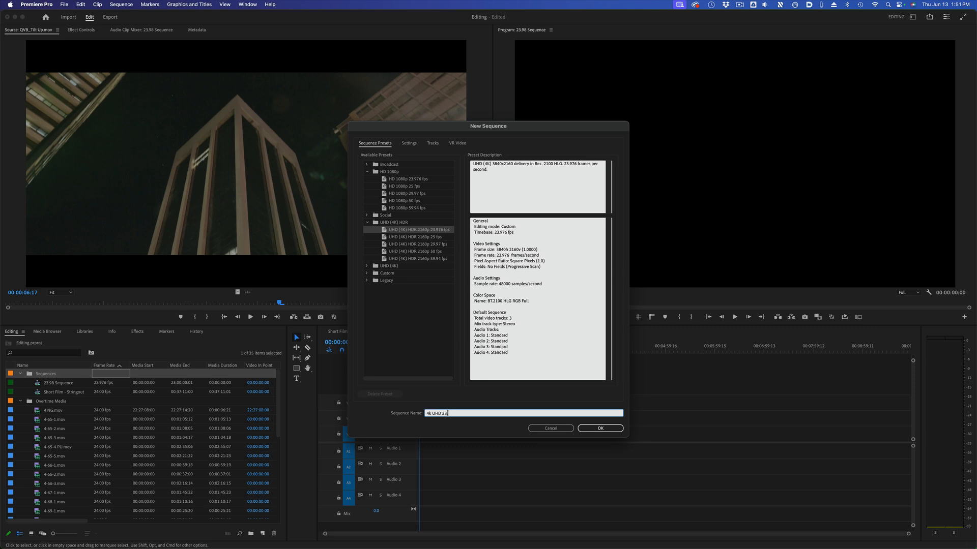
key(Return)
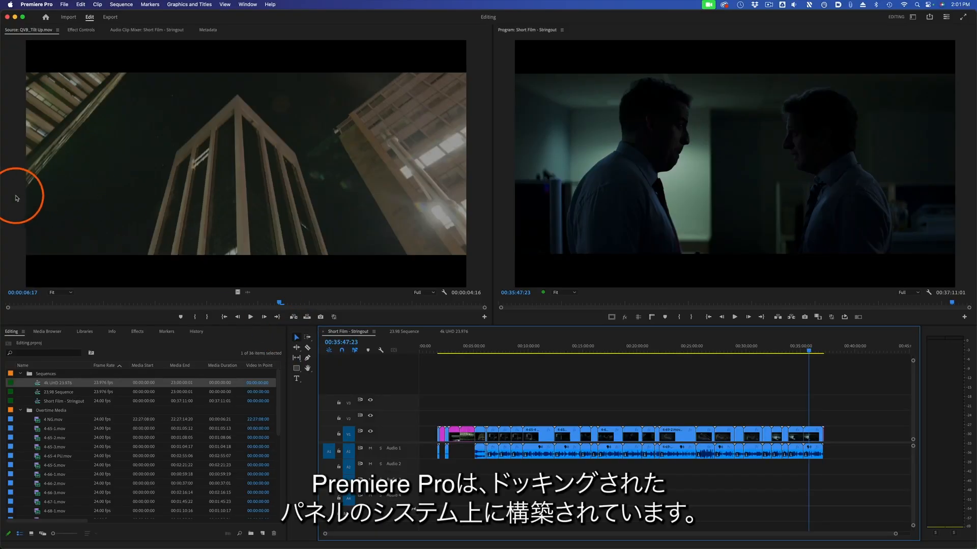
Move the Metadata panel out of the Source Monitor group and dock it in the project panel group
click(279, 114)
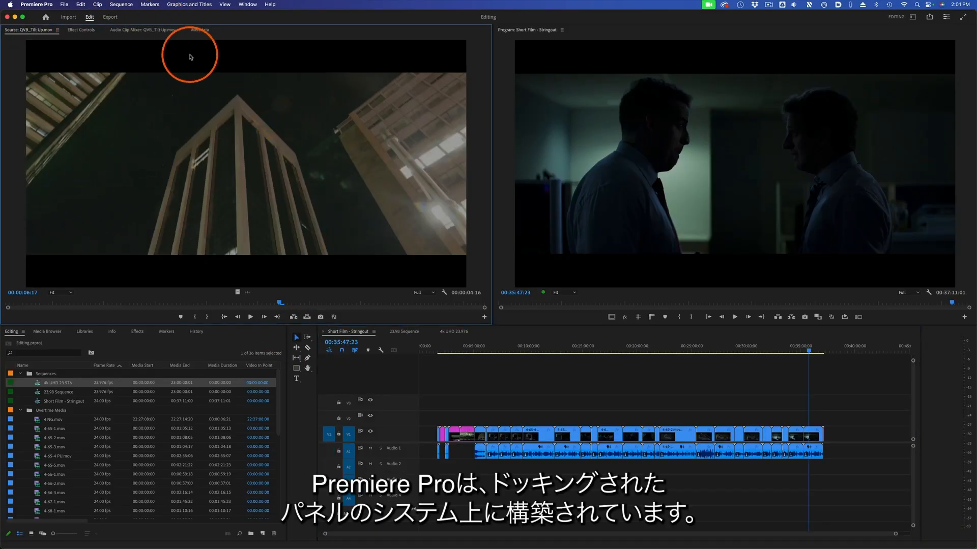
click(200, 30)
drag(197, 74, 108, 332)
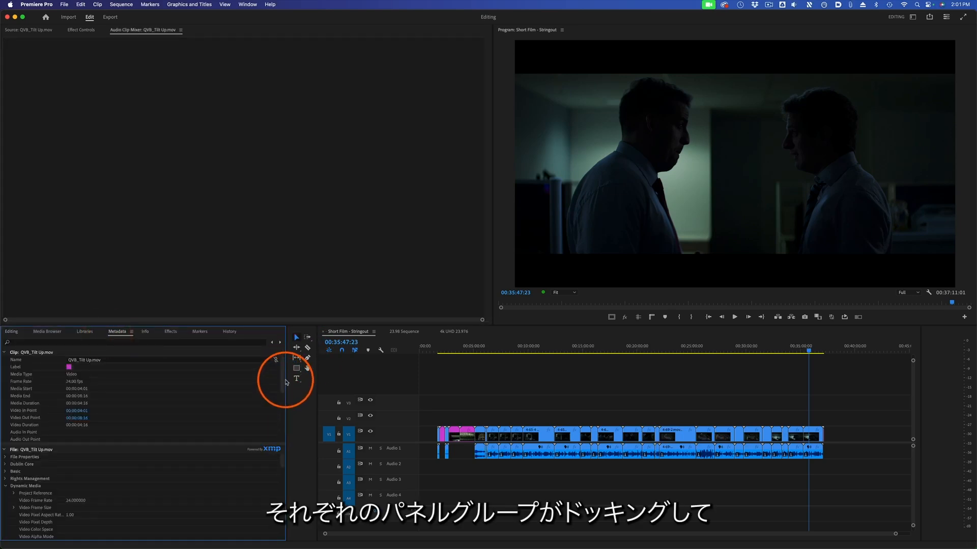
Resize the docked panel groups, making the Metadata group narrower, the timeline wider and the monitors slightly taller
drag(286, 379, 217, 373)
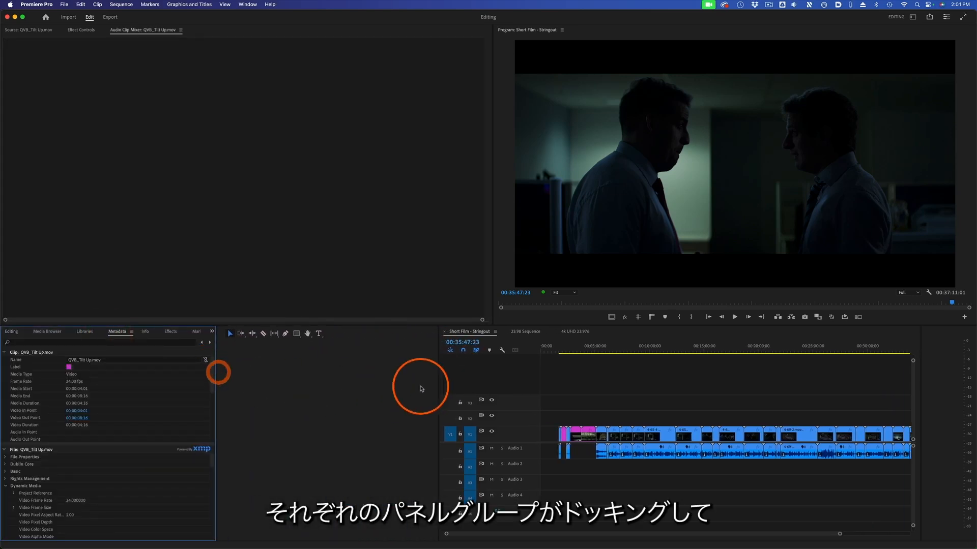
drag(438, 382, 240, 391)
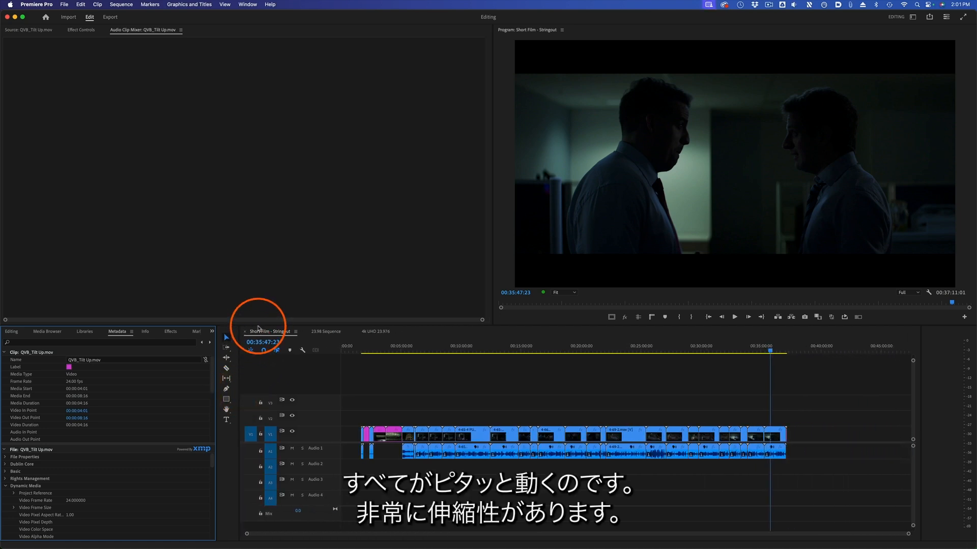
drag(259, 325, 336, 330)
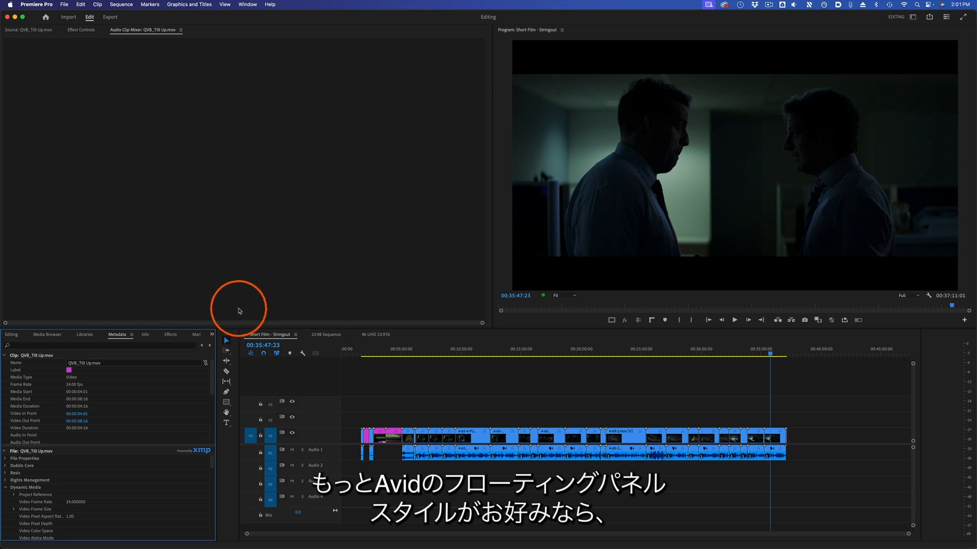
Undock the Editing project panel and reposition it as a floating window over the Source Monitor and Media Browser area
click(16, 336)
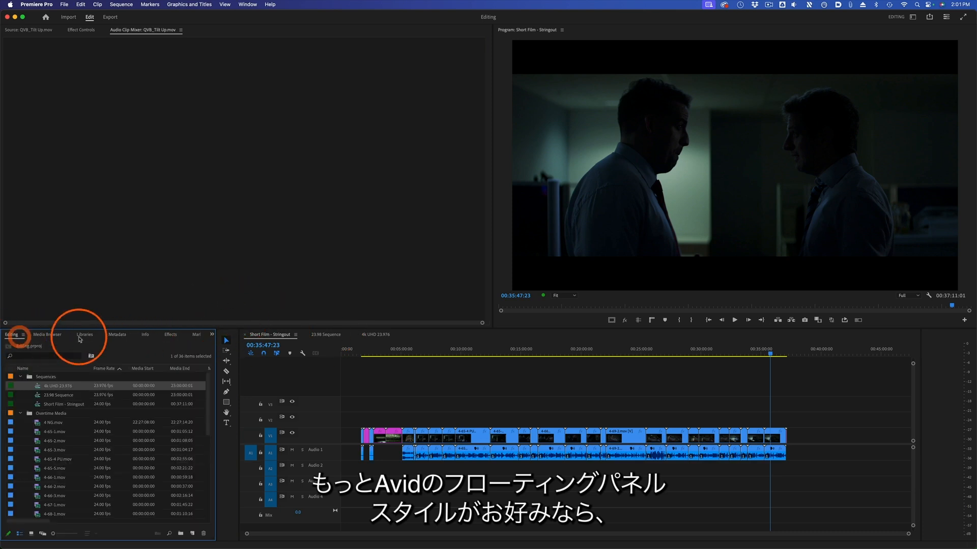
click(23, 337)
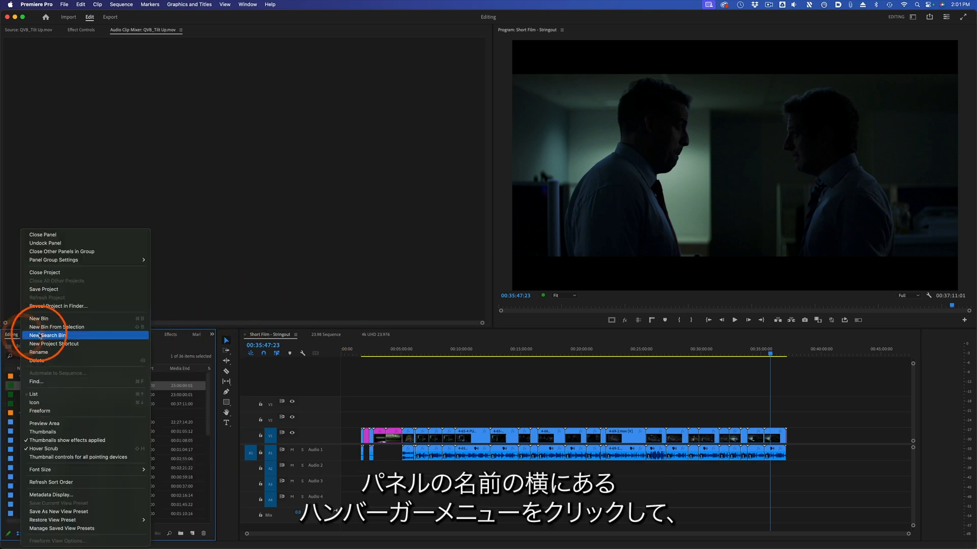
click(68, 244)
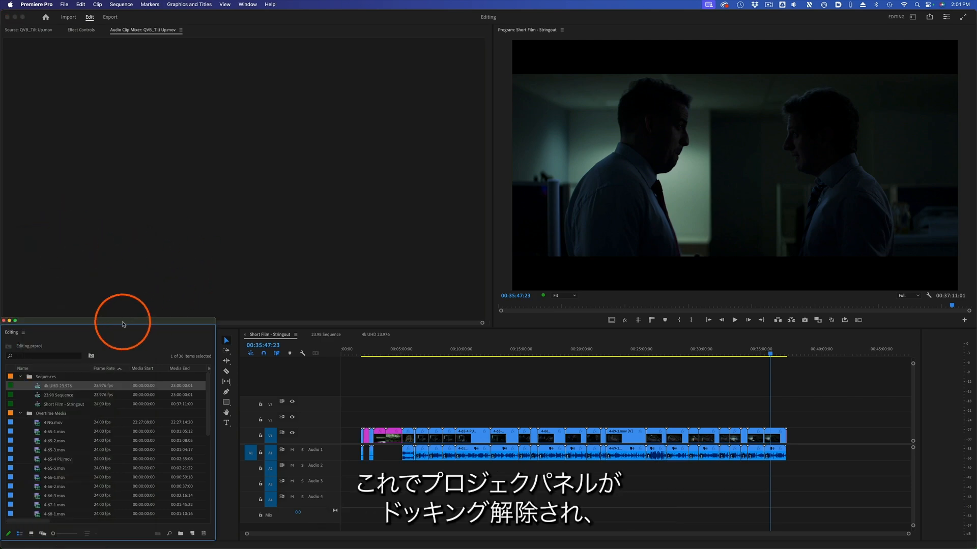
drag(202, 116, 167, 178)
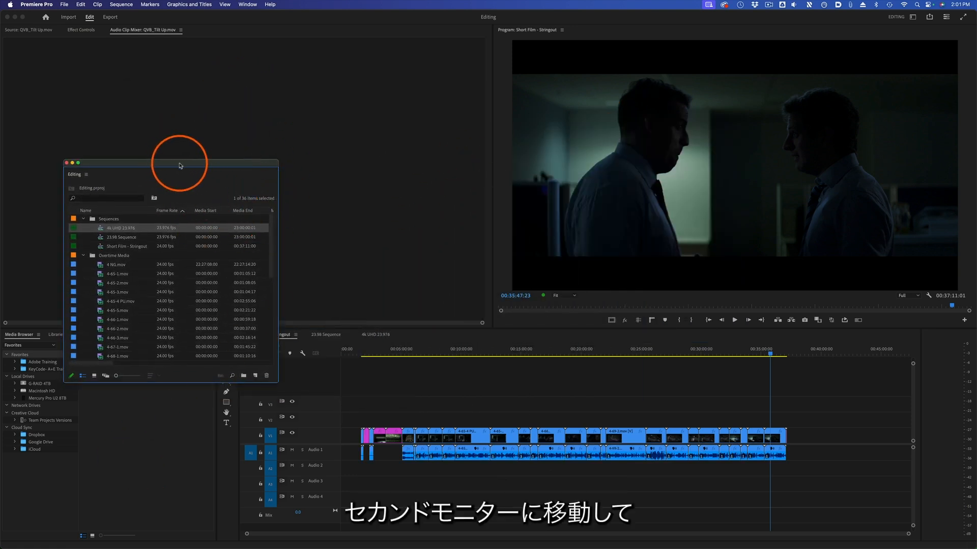
drag(190, 164, 171, 131)
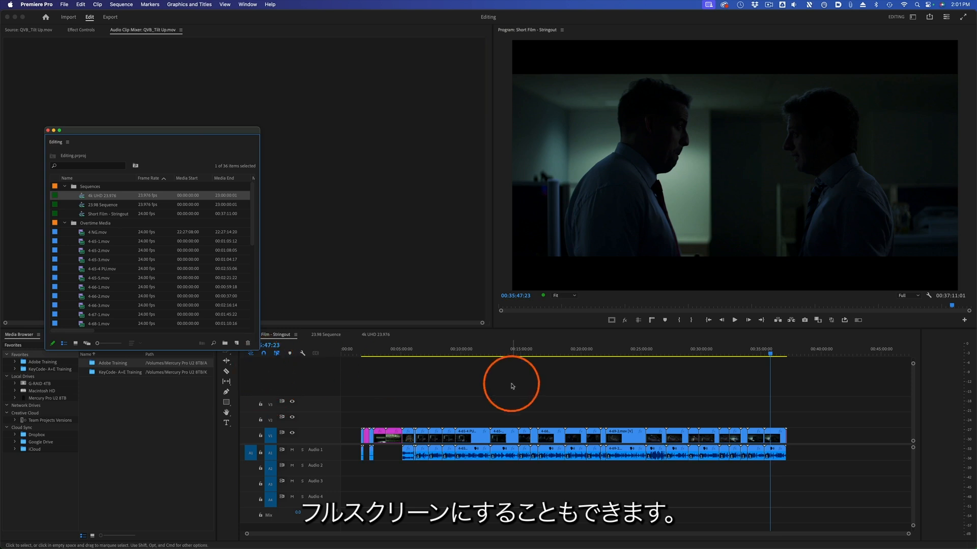
drag(147, 138, 156, 288)
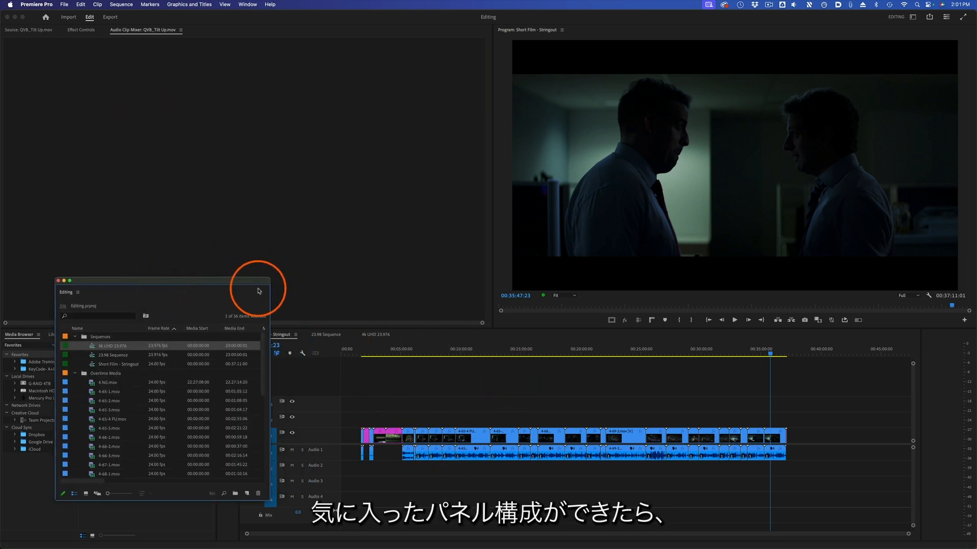
click(249, 4)
mouse_move(252, 18)
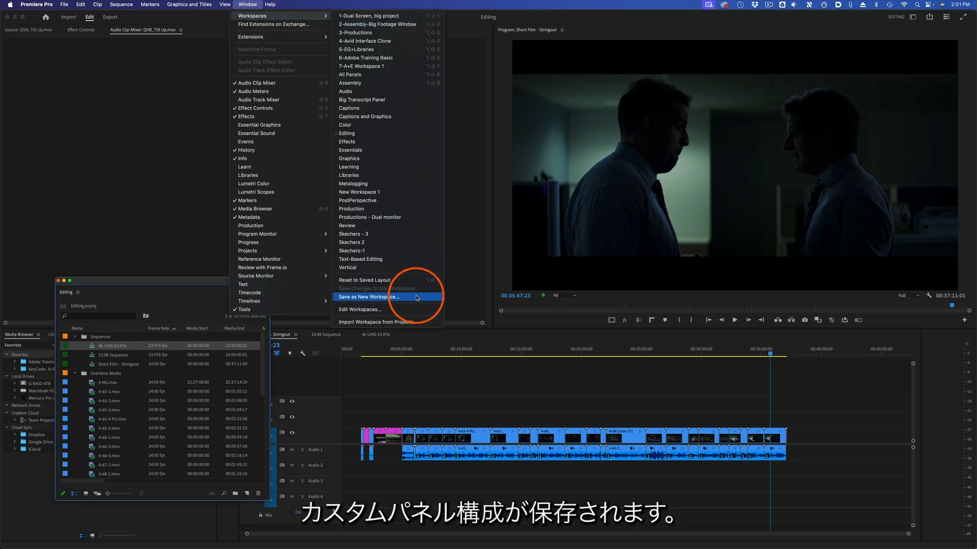
click(474, 380)
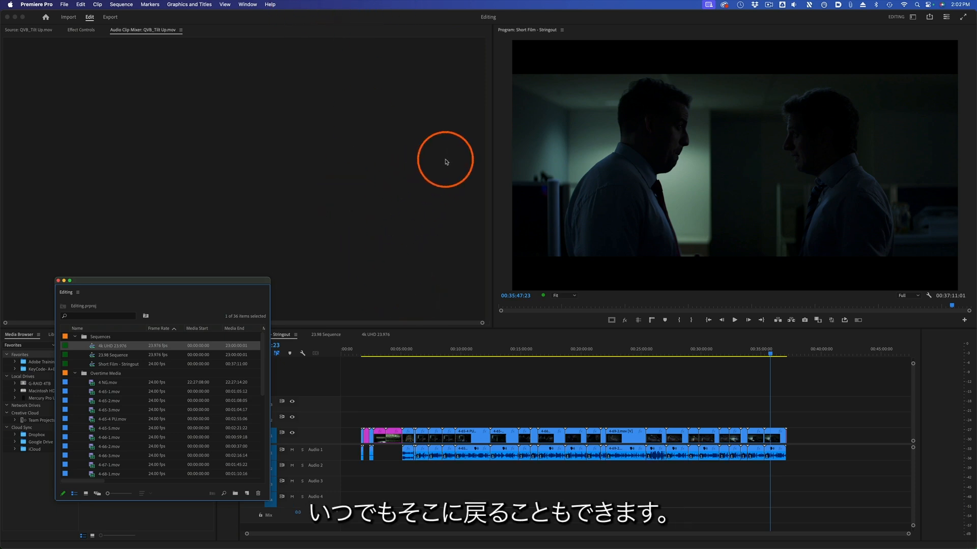
Switch to the saved 4-Avid Interface Clone workspace
click(248, 4)
mouse_move(264, 15)
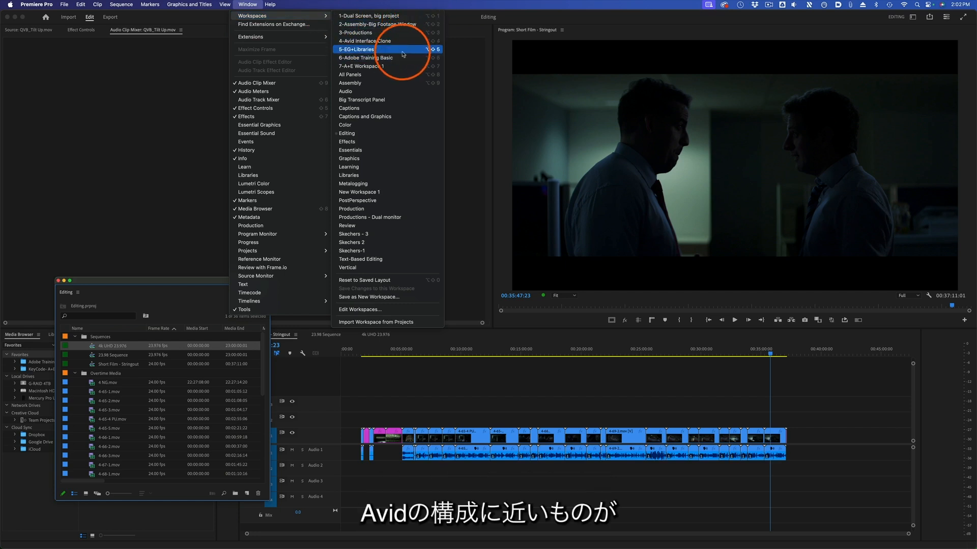
click(405, 41)
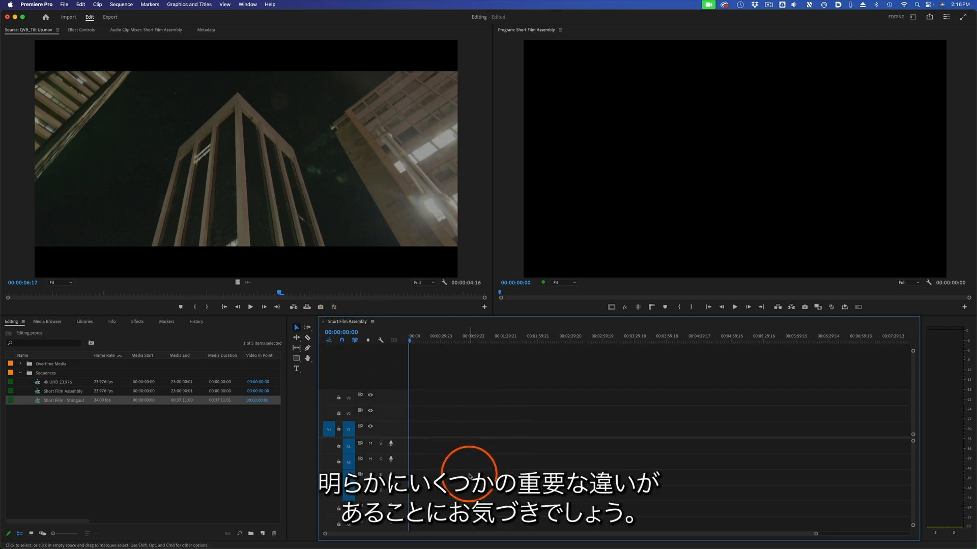
Expand the Overtime Media bin and load the clip 4-65-4 PU.mov into the Source Monitor to get its audio source patch
scroll(387, 503, down, 1)
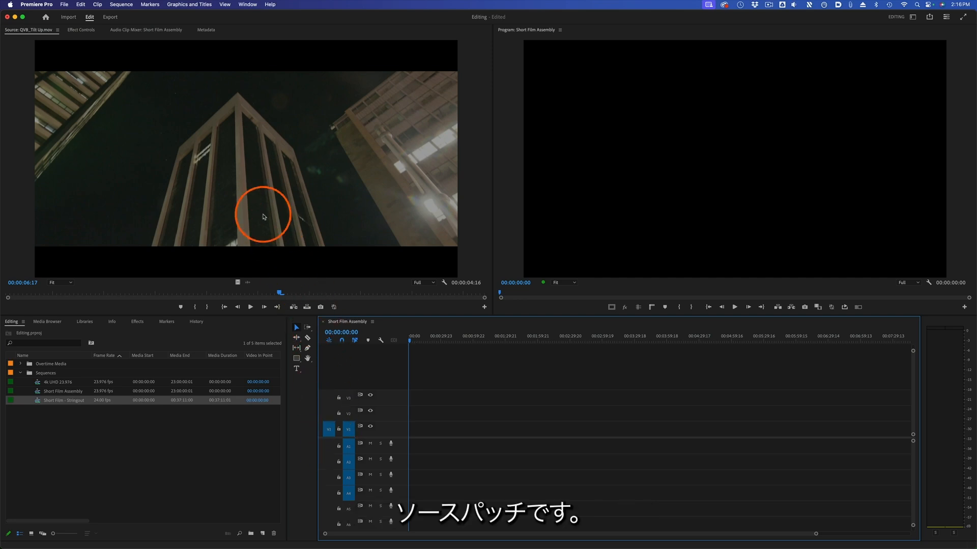
click(270, 247)
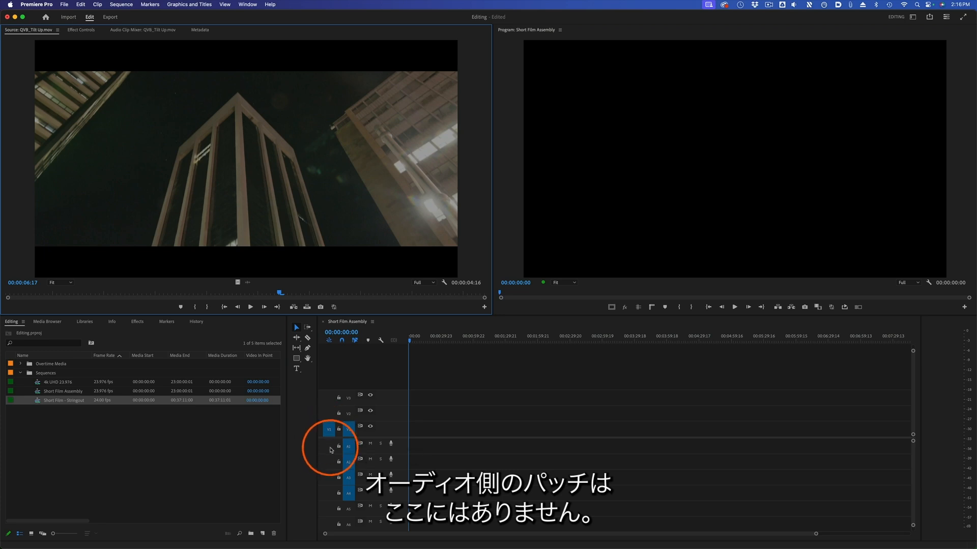
click(21, 363)
double_click(54, 409)
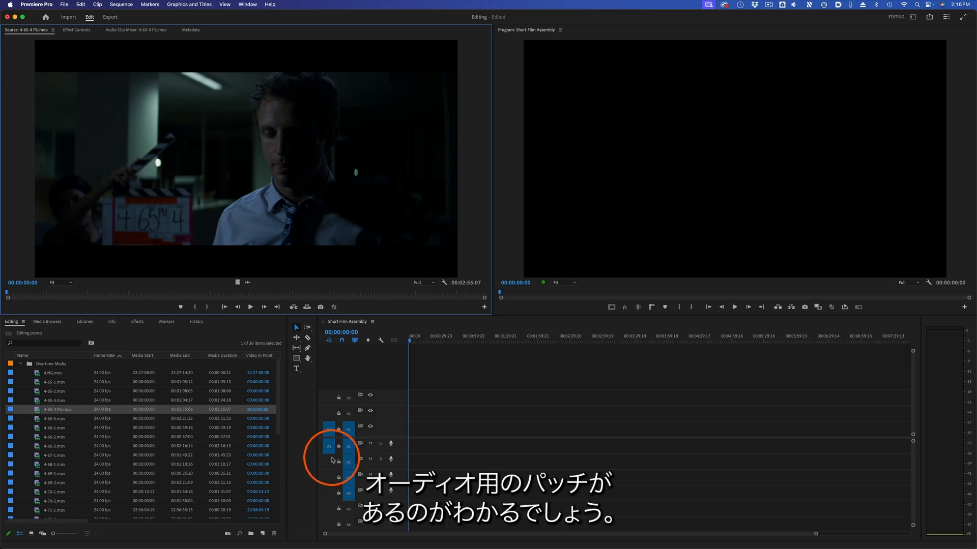
mouse_move(329, 446)
mouse_down()
mouse_move(323, 479)
mouse_move(329, 446)
mouse_up()
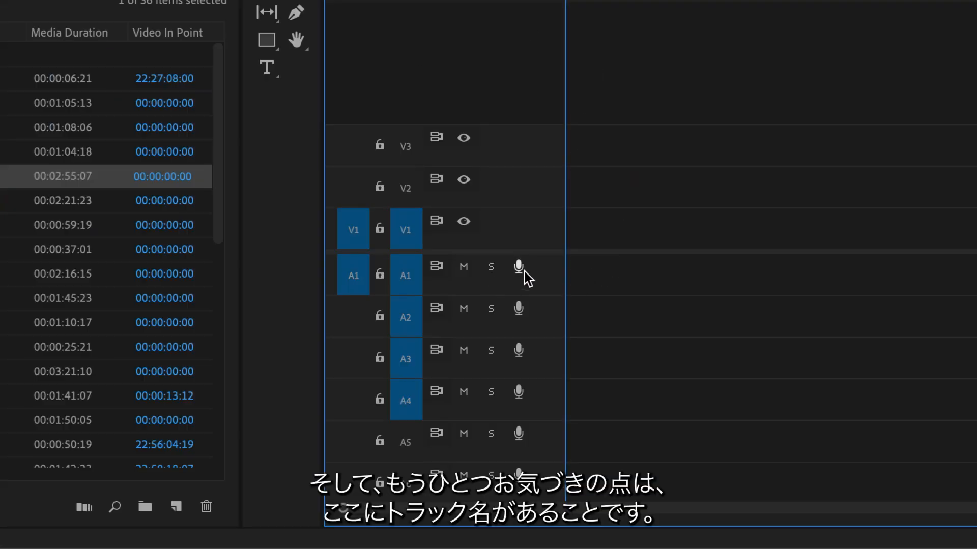
Expand the height of the timeline's audio tracks and look through their track names
key(alt+=)
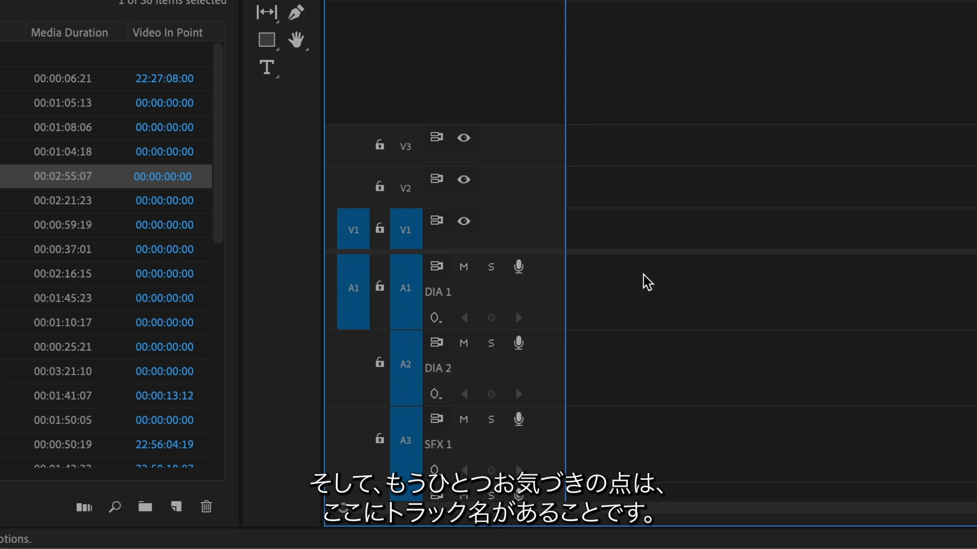
scroll(550, 319, down, 4)
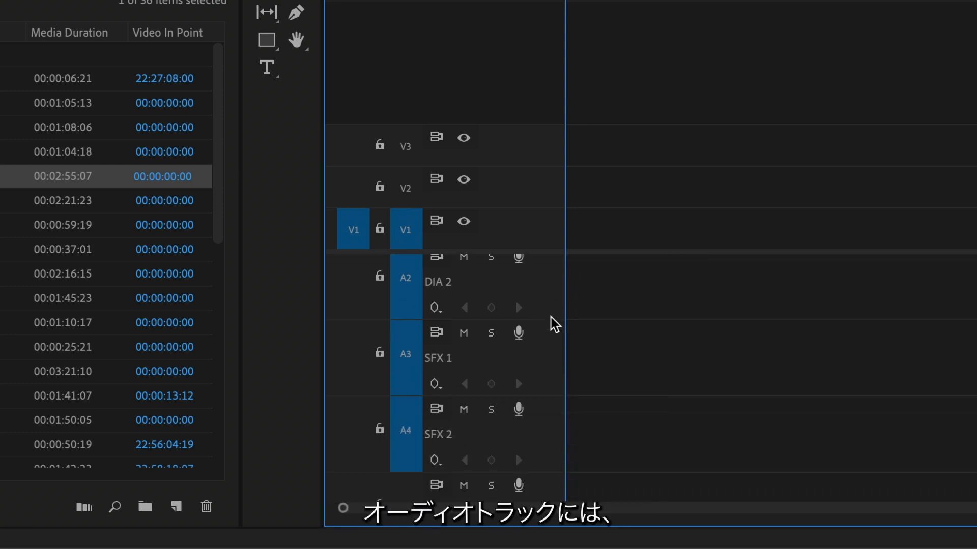
scroll(547, 312, up, 4)
scroll(548, 313, down, 5)
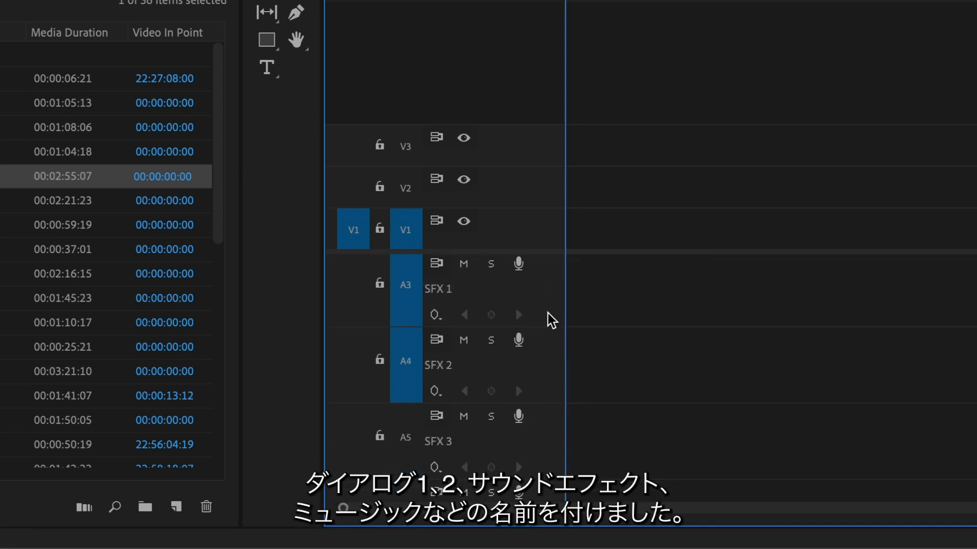
Look over the remaining audio track names, and reduce all audio tracks to their default height
scroll(547, 314, down, 5)
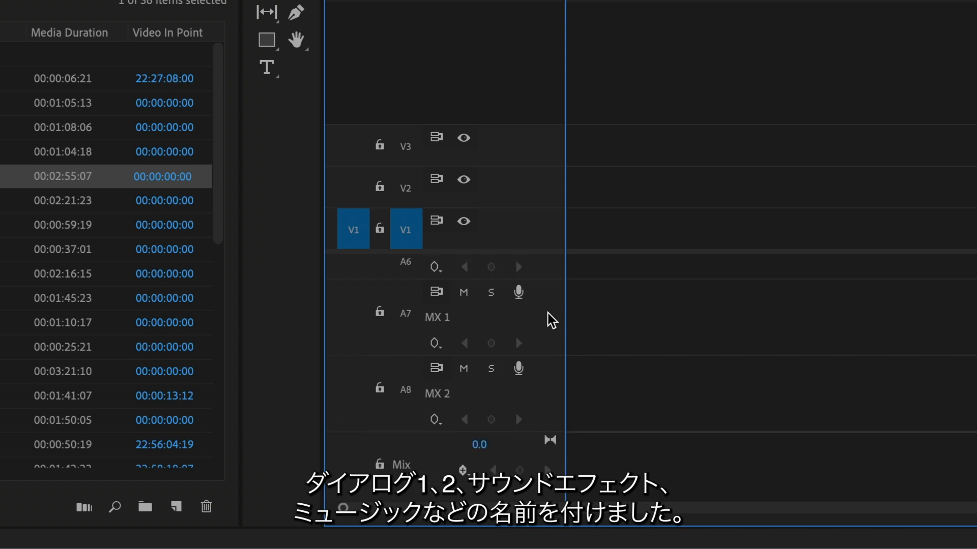
scroll(548, 314, up, 7)
scroll(548, 313, up, 2)
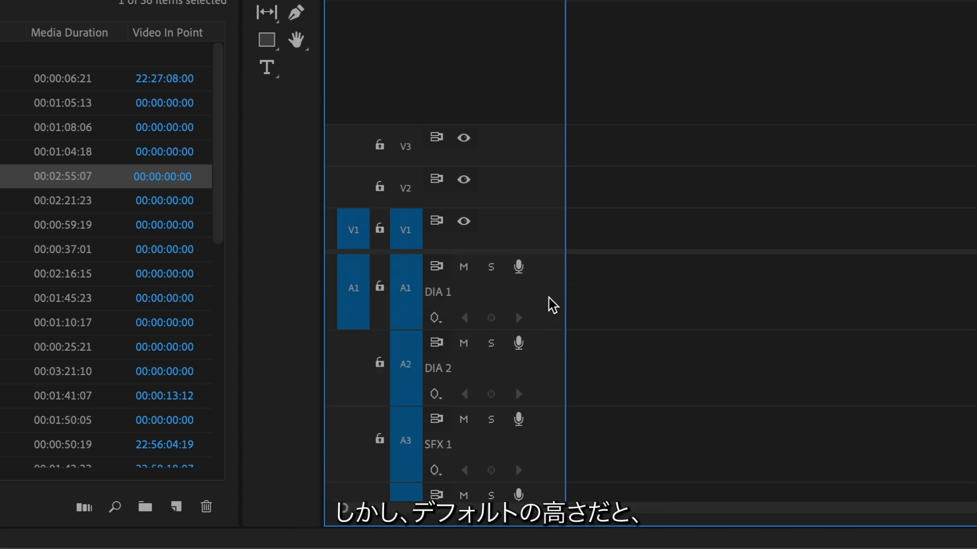
key(shift+minus)
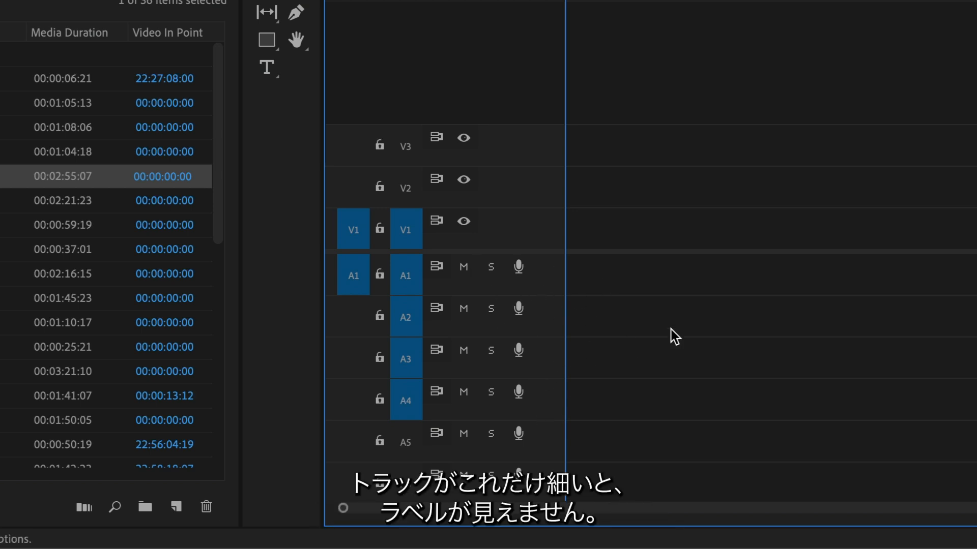
Open the audio track header's Button Editor and remove the voice-over record button from the header layout
right_click(548, 275)
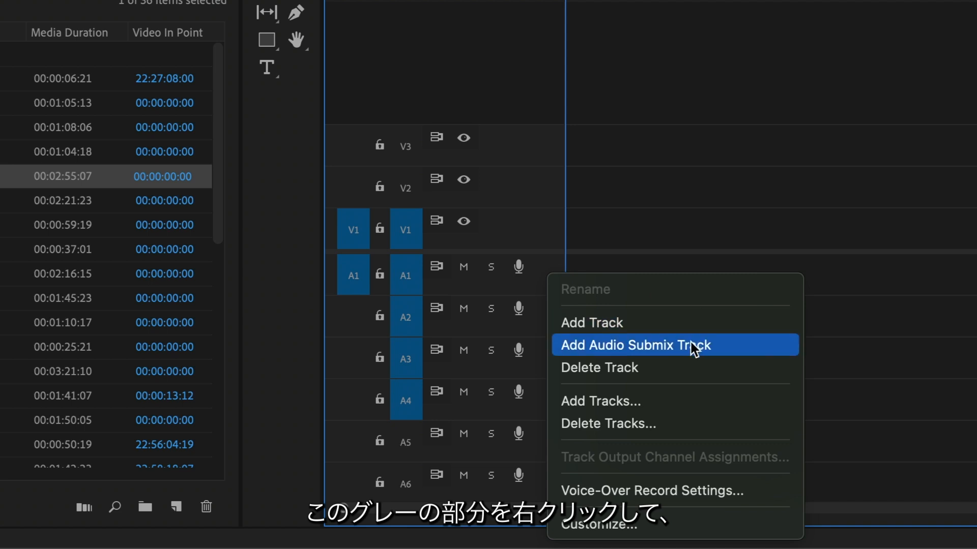
click(645, 527)
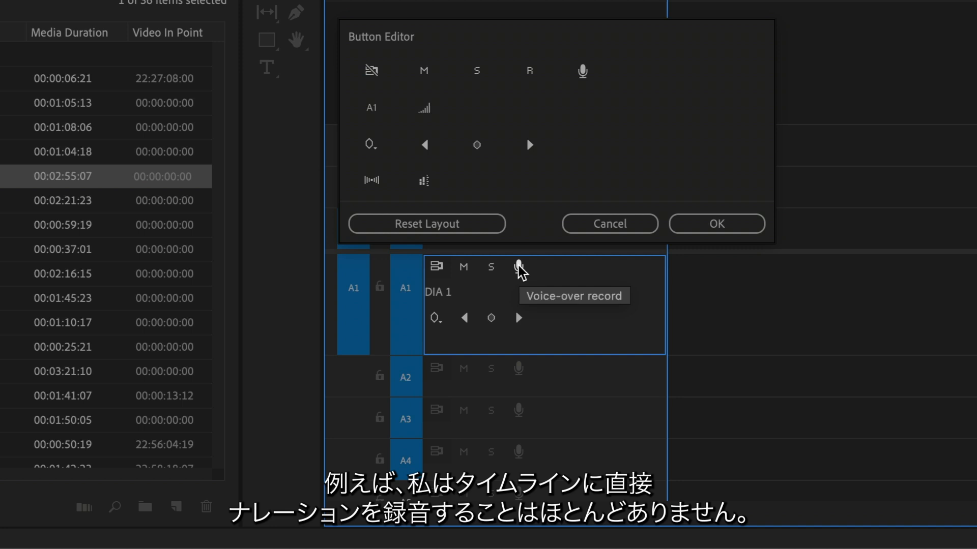
drag(519, 265, 626, 109)
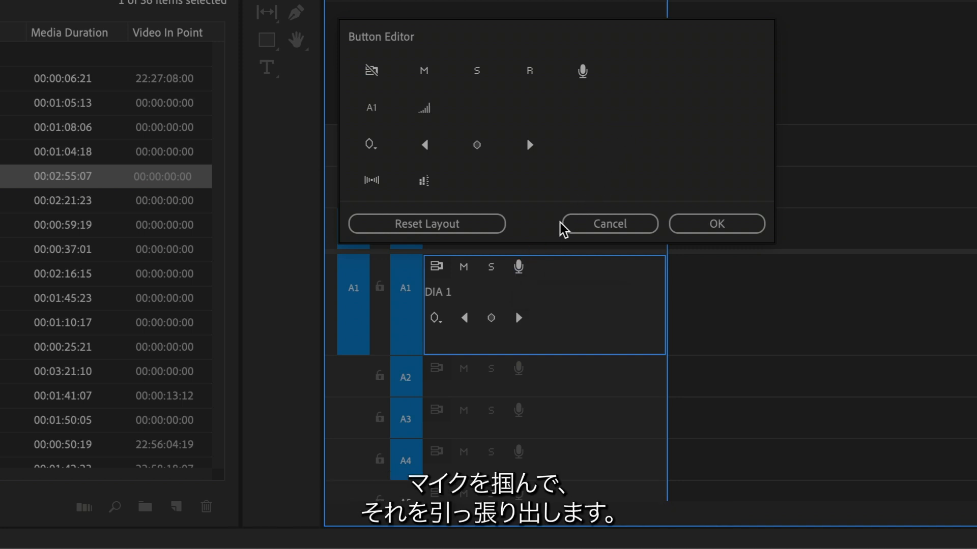
click(503, 226)
drag(519, 263, 251, 426)
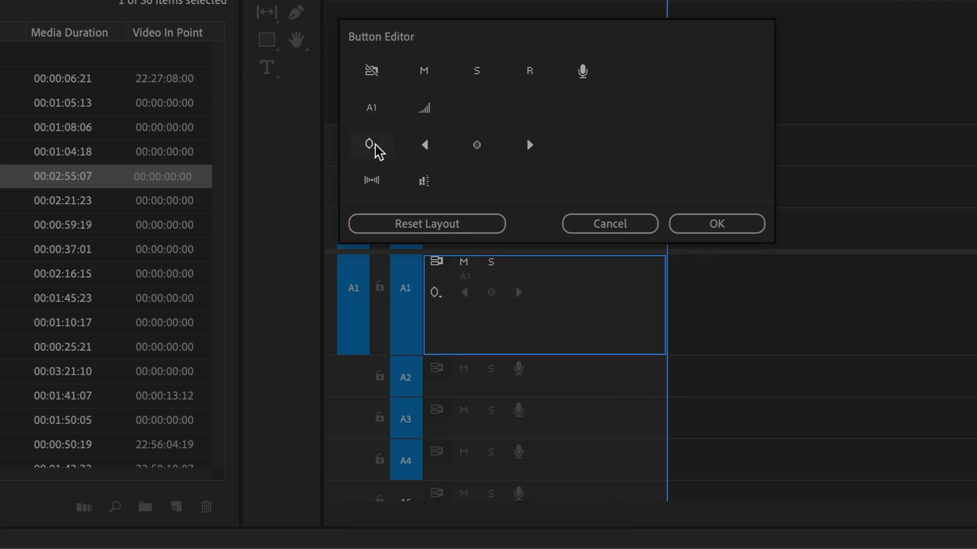
Place the track name on the header's first row, move the sync lock down to the second row, and apply the audio header layout
drag(371, 108, 547, 263)
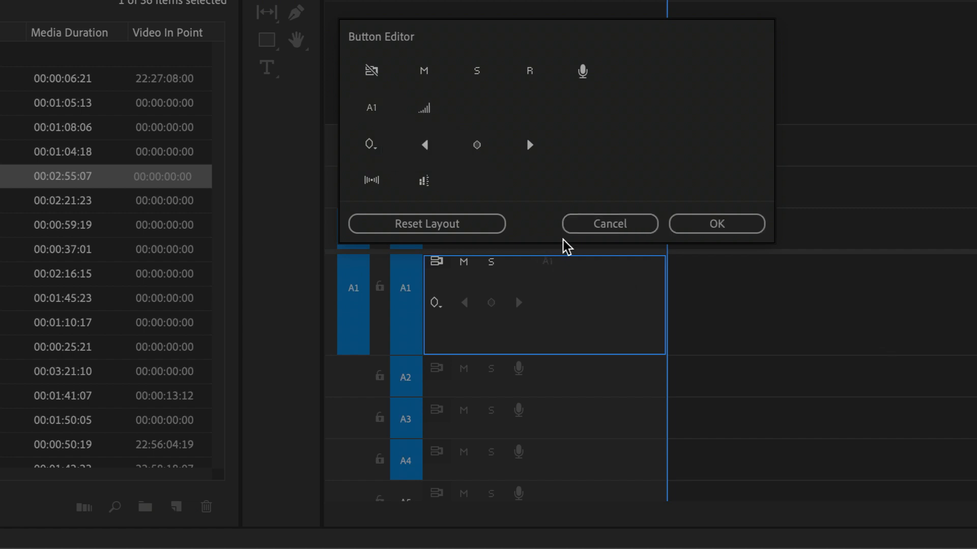
drag(437, 264, 436, 277)
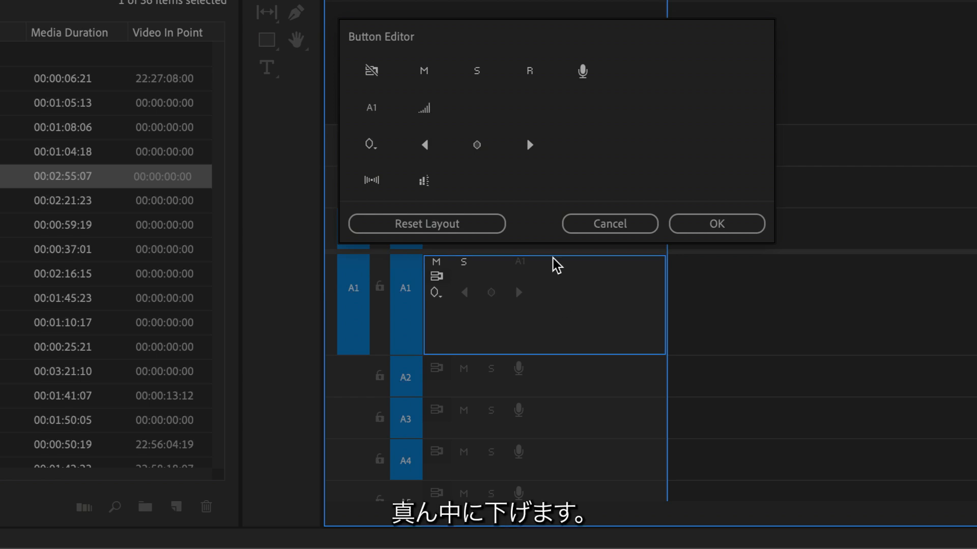
click(744, 223)
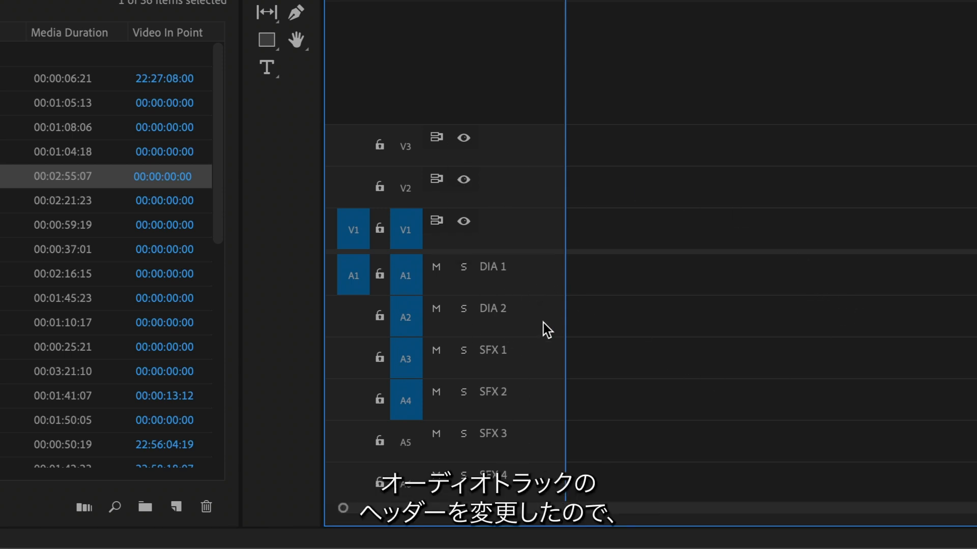
Expand and collapse the DIA 1 track on its own, and do the same with all audio tracks together
double_click(549, 278)
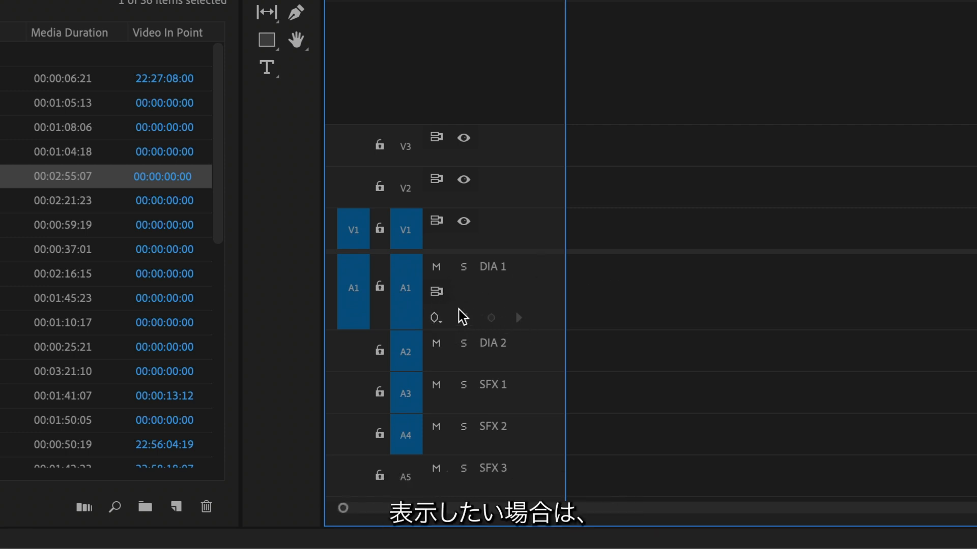
double_click(549, 289)
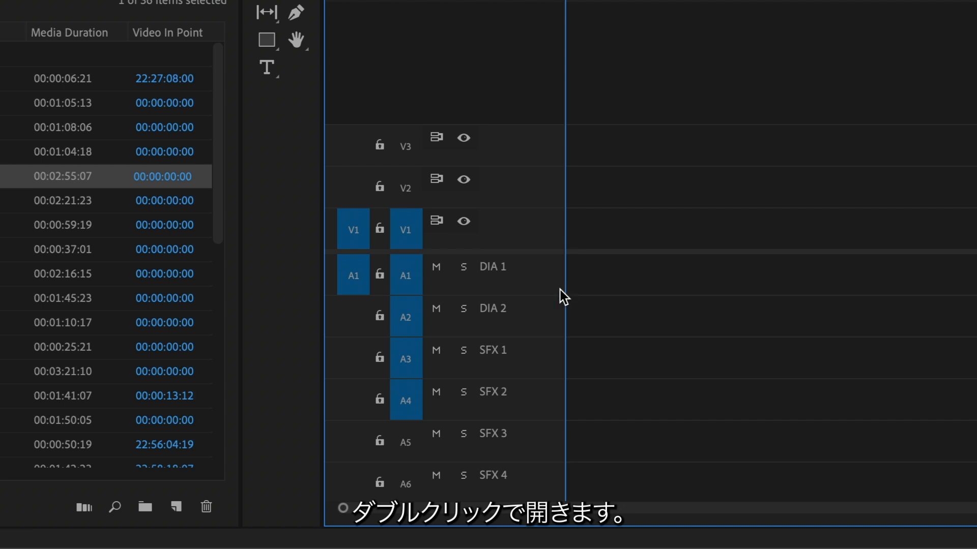
shift+double_click(550, 281)
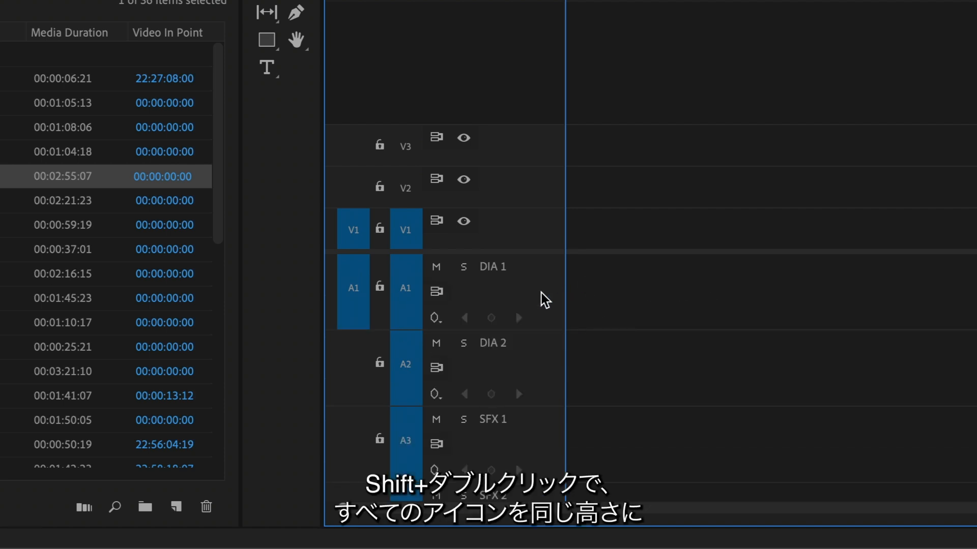
shift+double_click(555, 283)
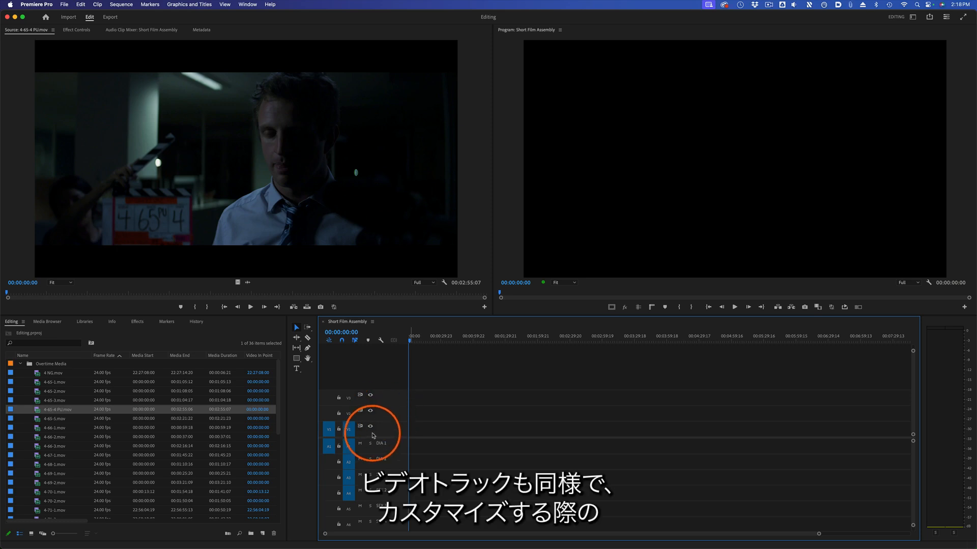
Customize the video track headers with the track name beside the eye and the sync lock below, and check the layout by expanding Video 2
right_click(391, 437)
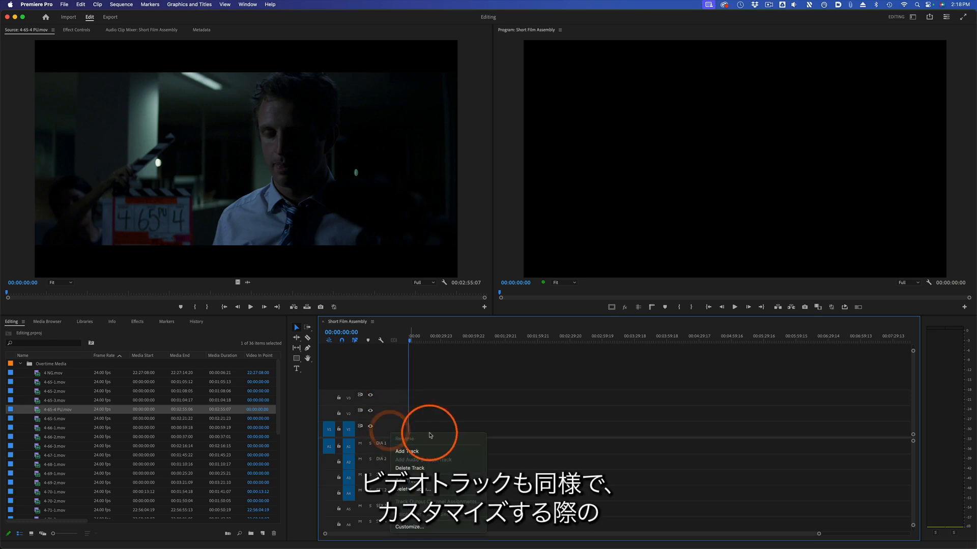
click(409, 526)
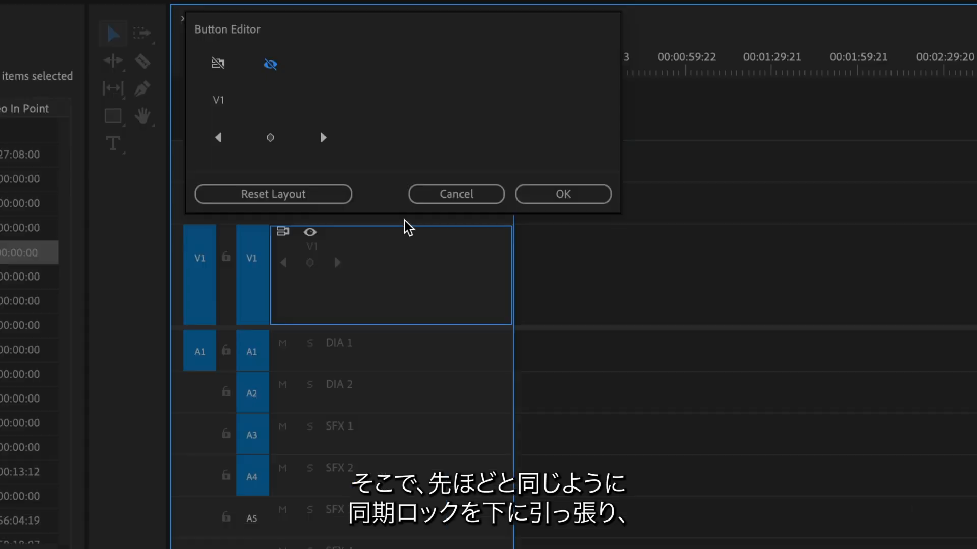
drag(283, 235, 452, 264)
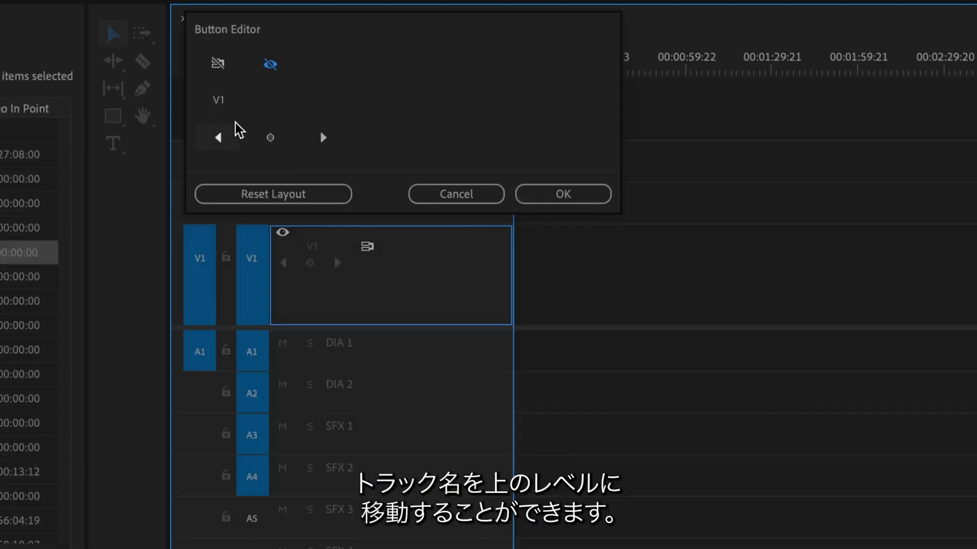
drag(224, 109, 314, 232)
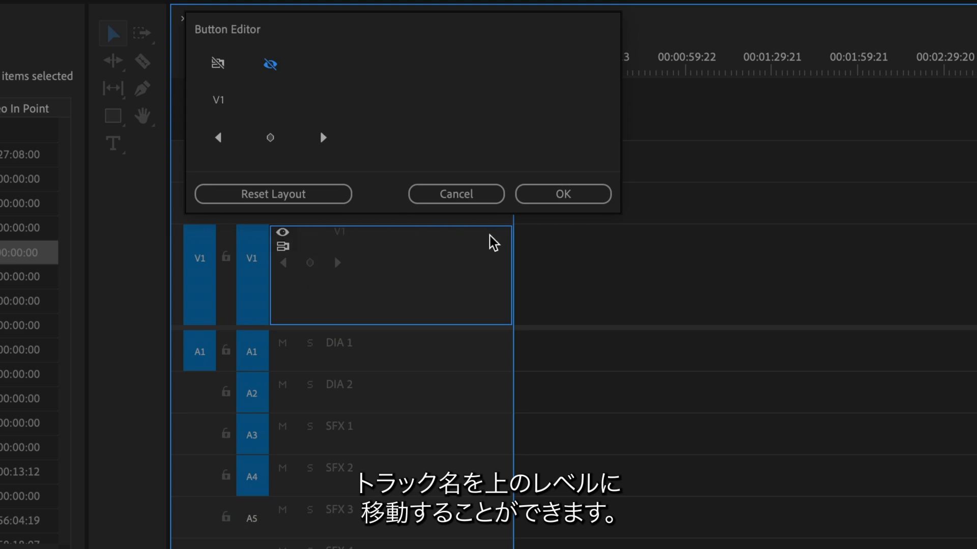
click(572, 196)
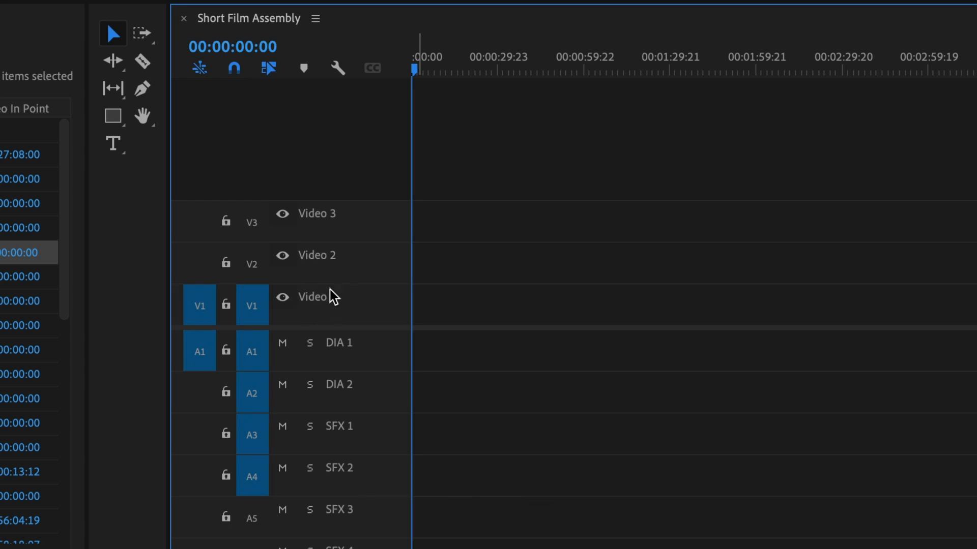
double_click(370, 266)
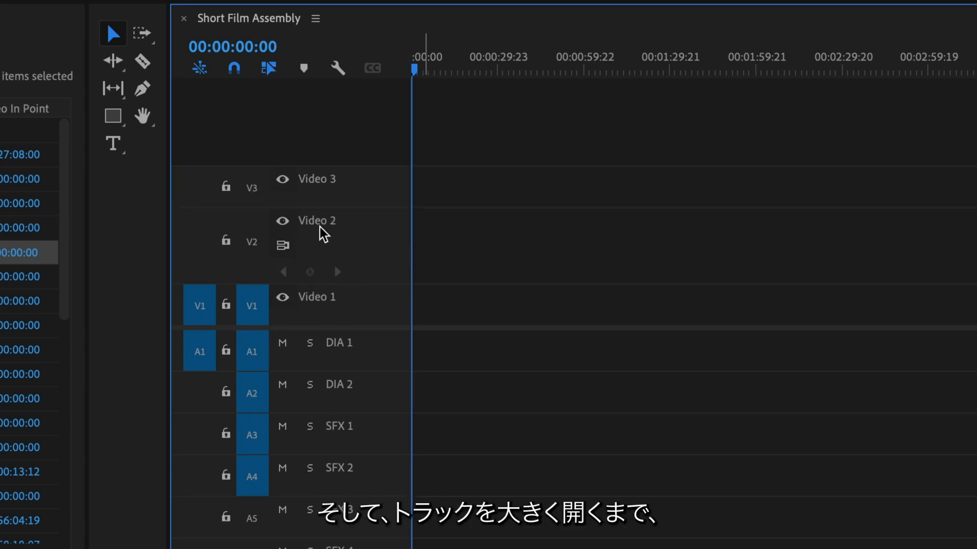
double_click(381, 237)
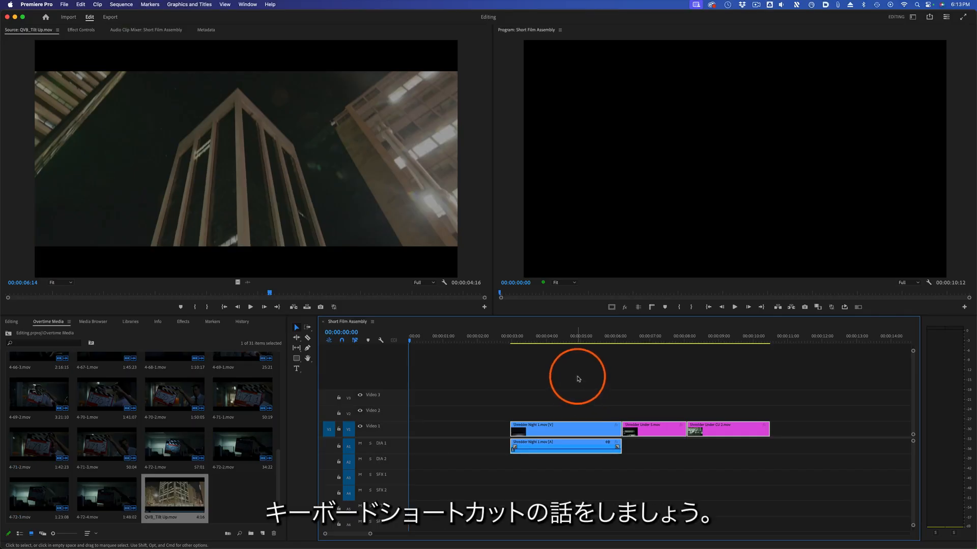
Open the keyboard shortcut settings, look through the application commands, and select the Ripple Edit Tool's shortcut
click(44, 4)
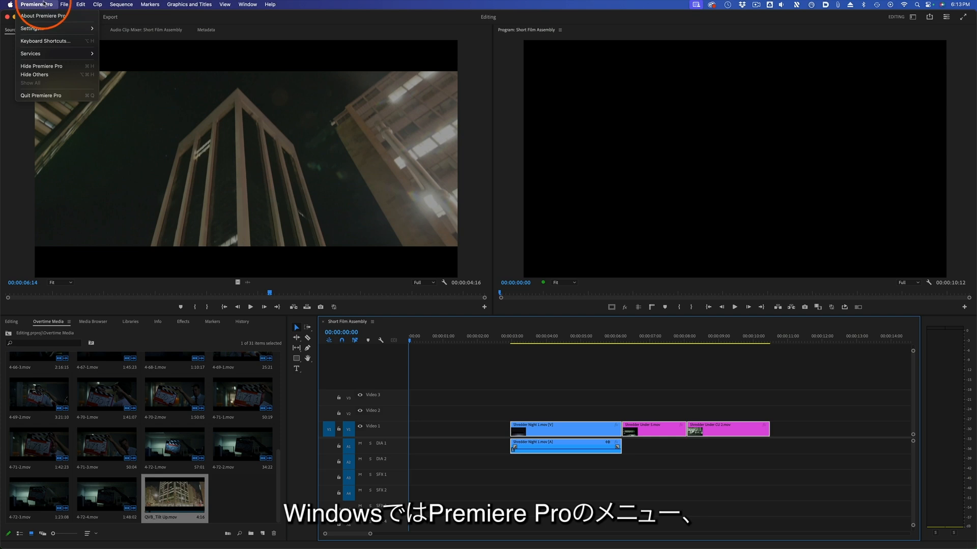
mouse_move(67, 3)
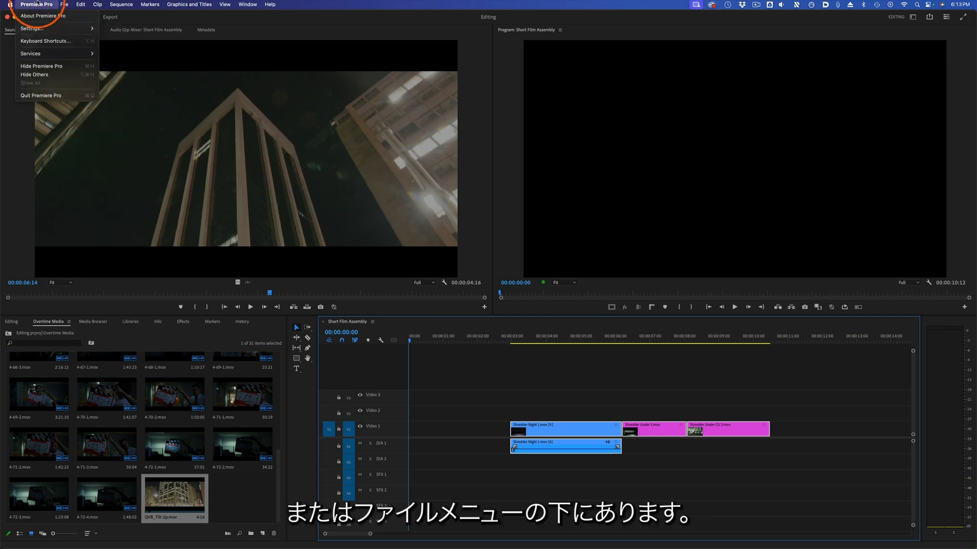
click(46, 41)
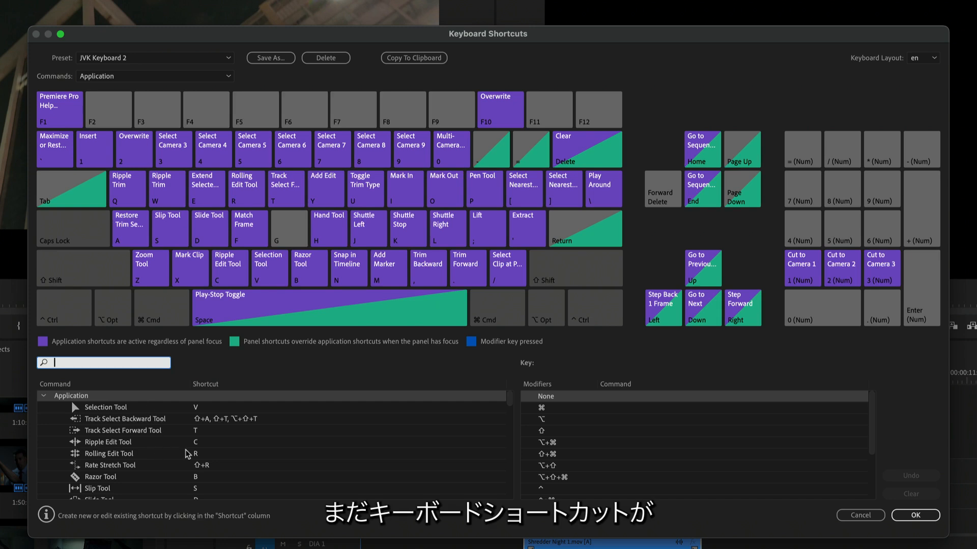
scroll(213, 462, down, 3)
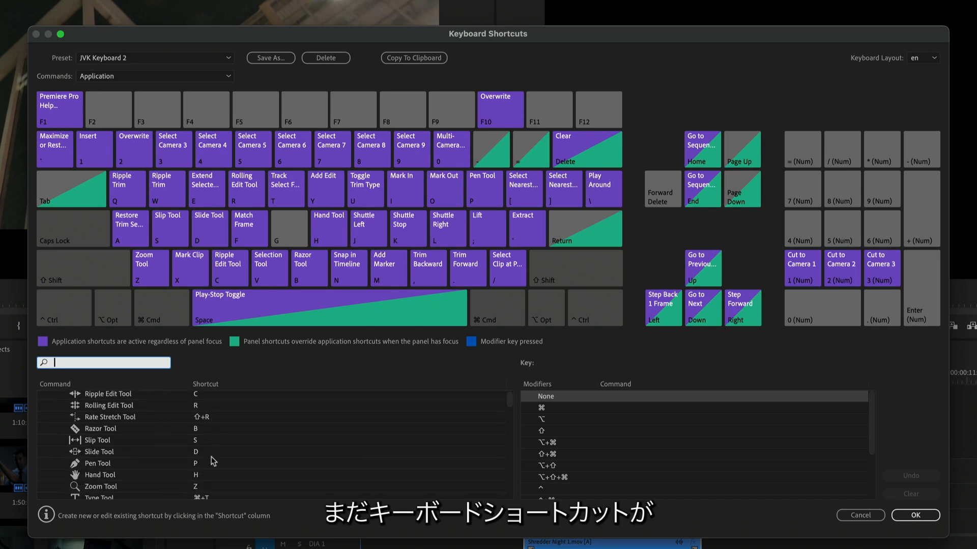
scroll(213, 461, down, 5)
scroll(203, 458, up, 7)
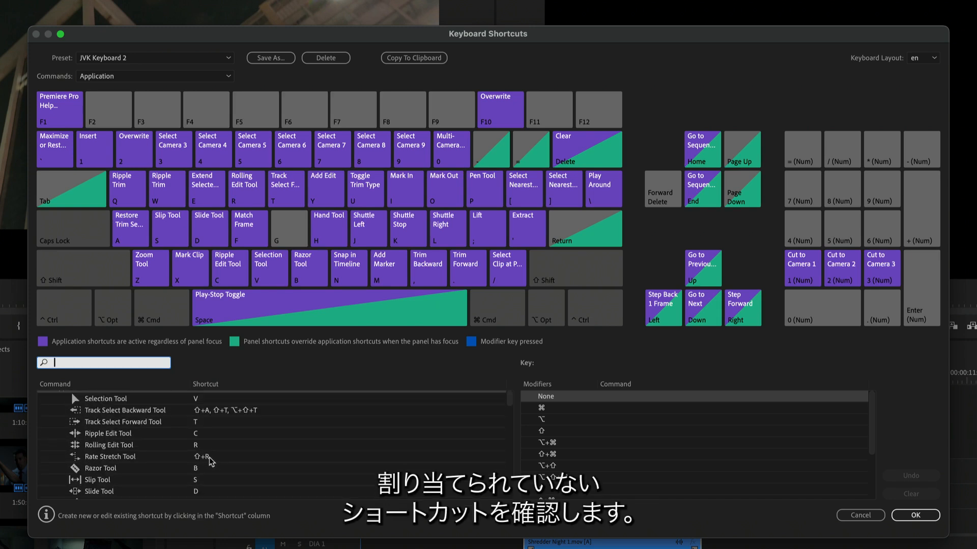
scroll(210, 461, up, 1)
click(213, 444)
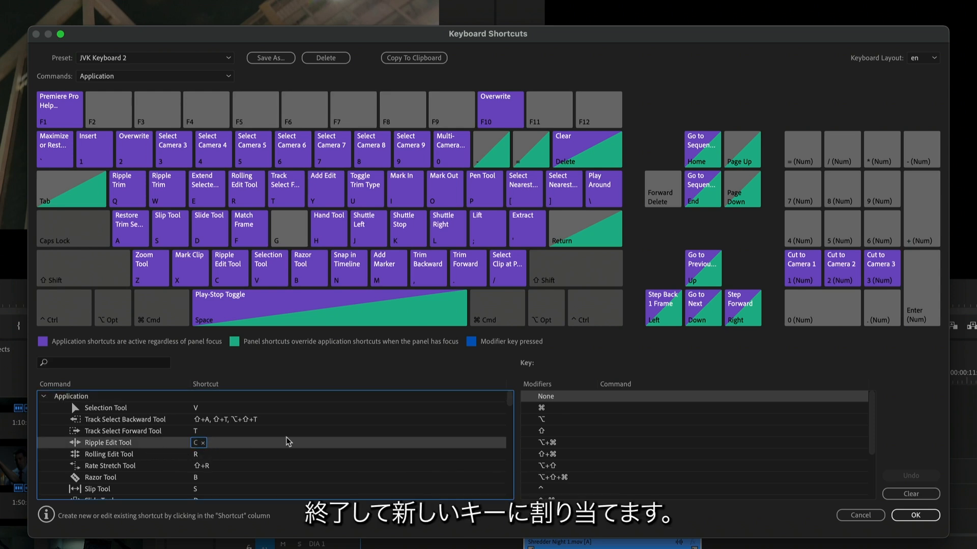
Assign the G key to the Rectangle Tool and list all commands and modifiers mapped to that key
scroll(229, 447, down, 3)
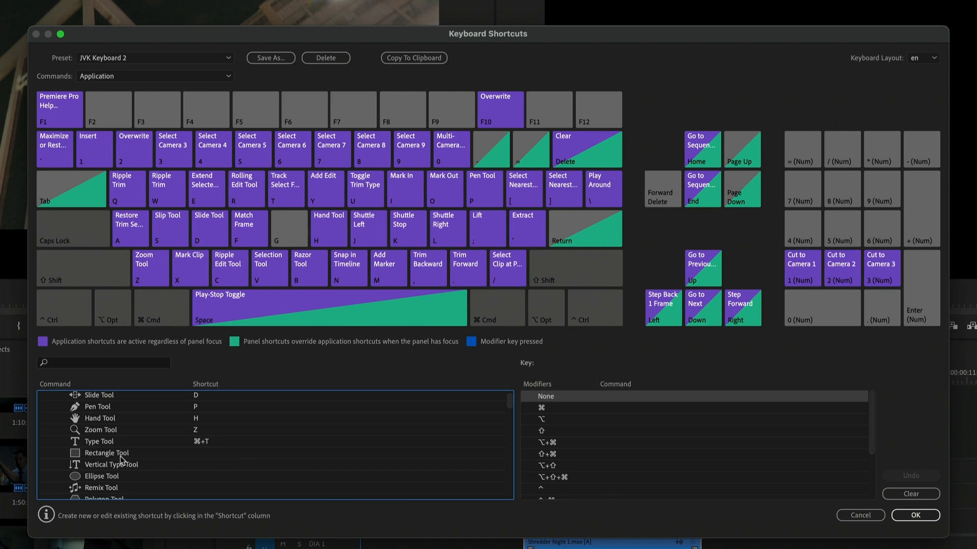
drag(121, 457, 299, 233)
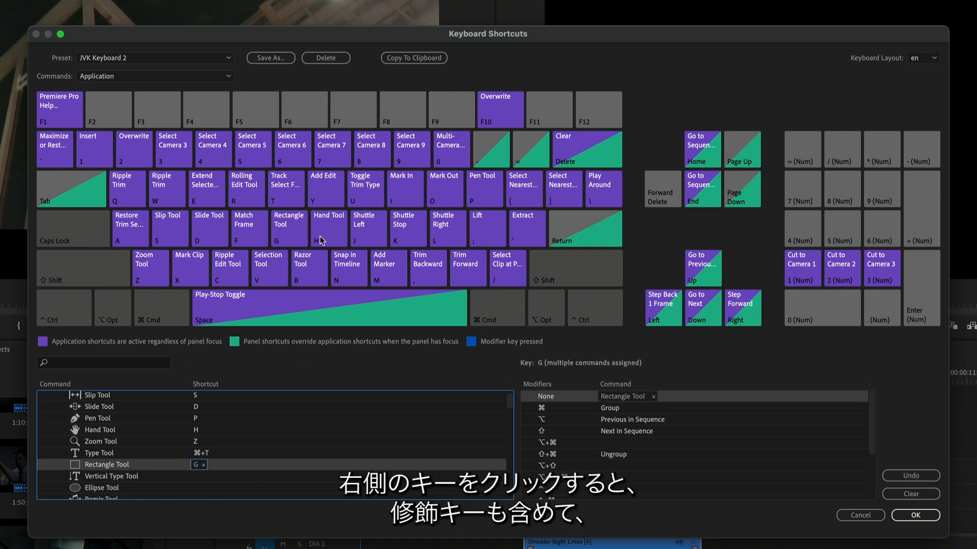
click(290, 228)
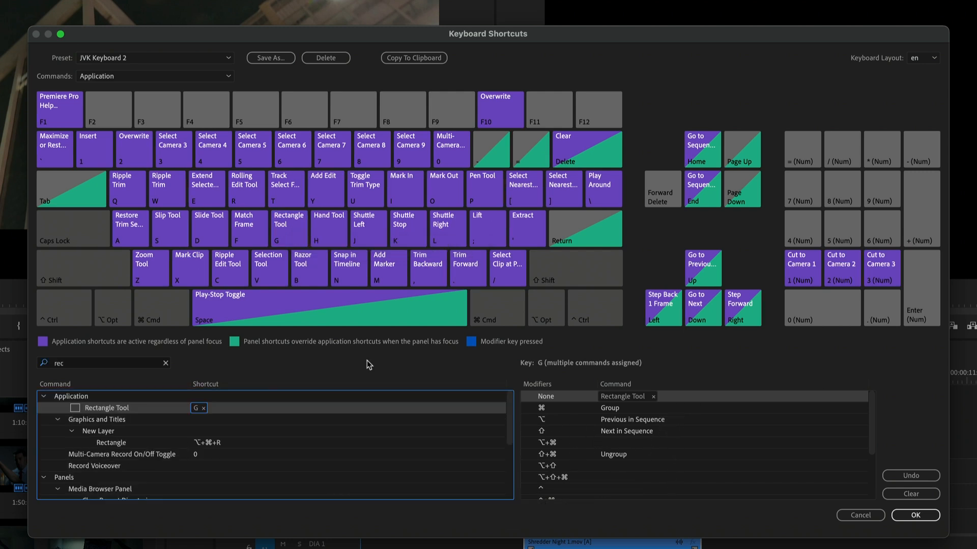
Switch the keyboard preset to Avid Media Composer 5 and clear the command search
click(160, 58)
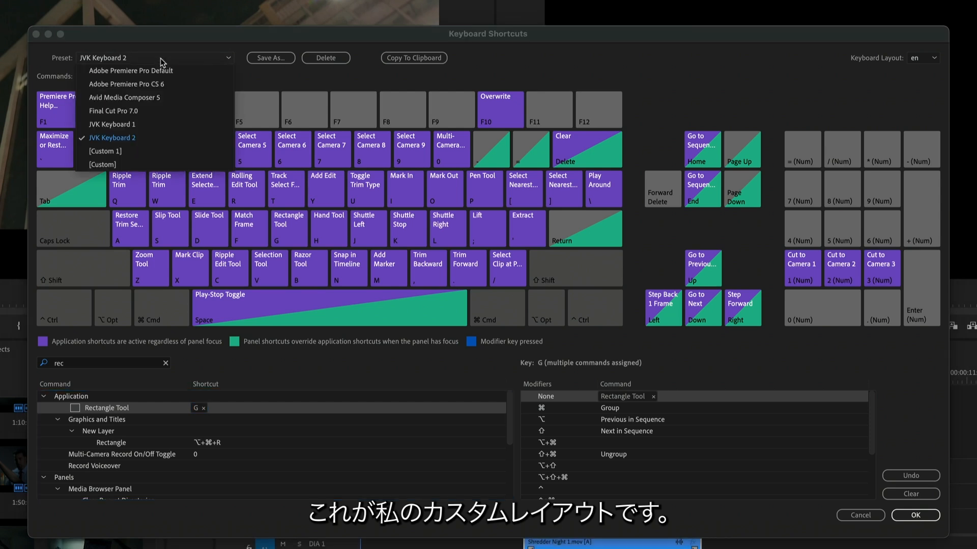
click(151, 98)
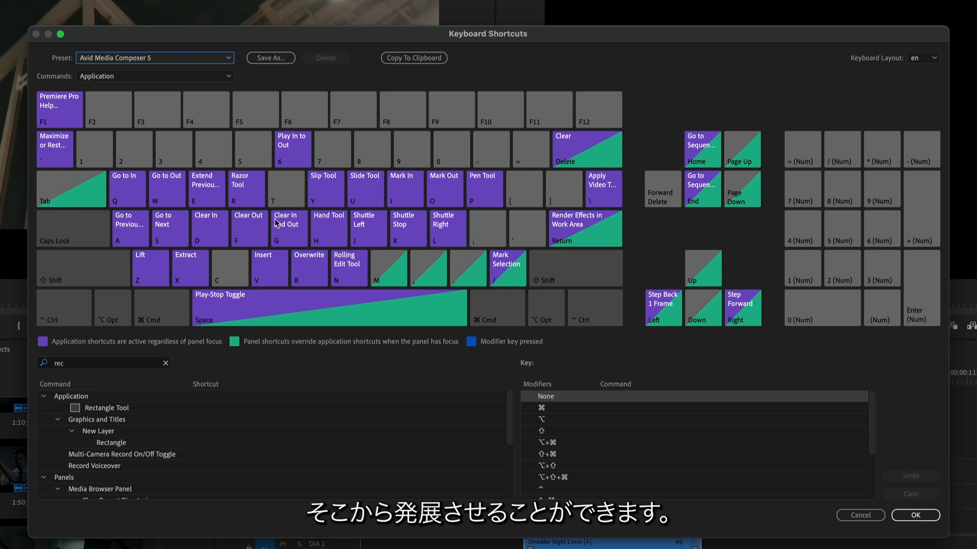
click(162, 366)
click(165, 364)
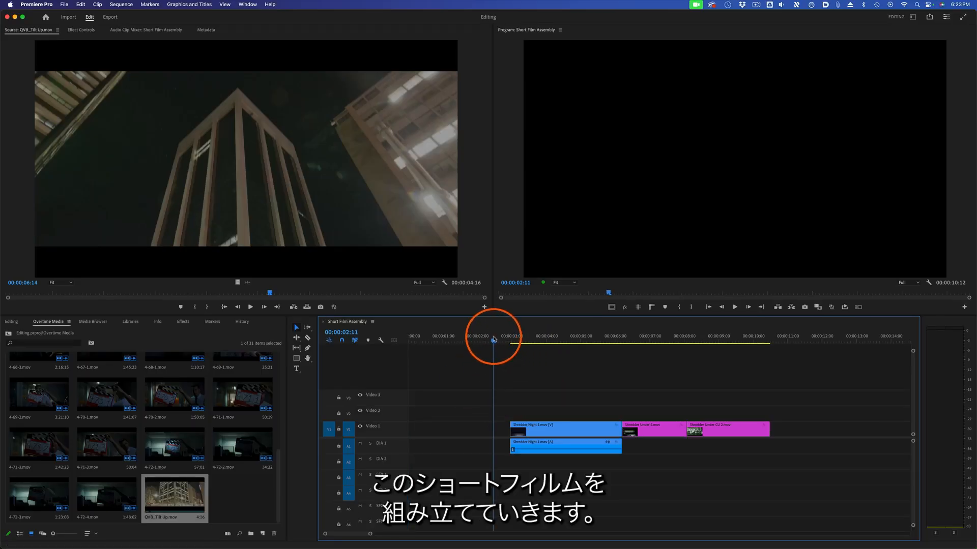
Scrub into the first shredder clip, park the timeline playhead at 00:00:00:06, and make the Source Monitor active
mouse_move(524, 336)
mouse_down()
mouse_move(720, 349)
mouse_move(532, 349)
mouse_up()
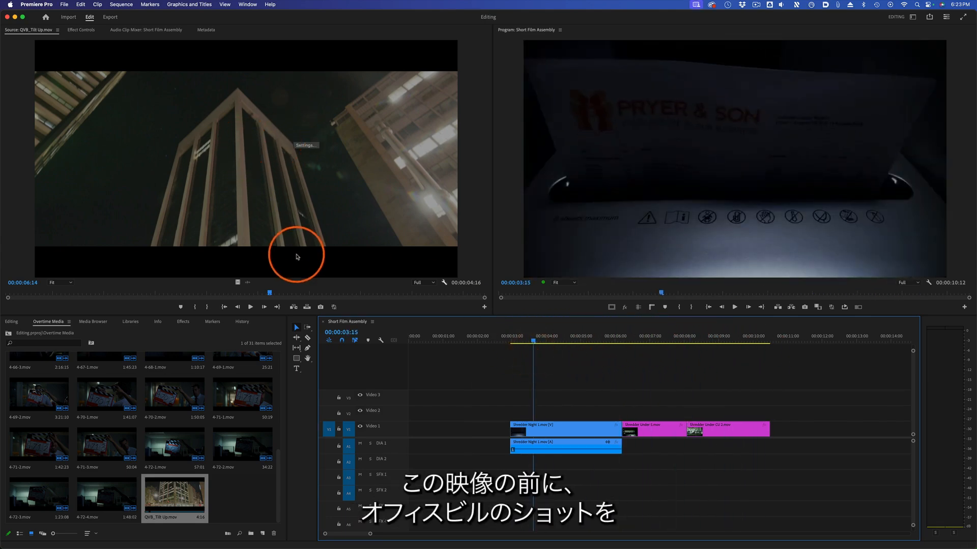
click(502, 341)
drag(502, 342, 417, 350)
click(182, 191)
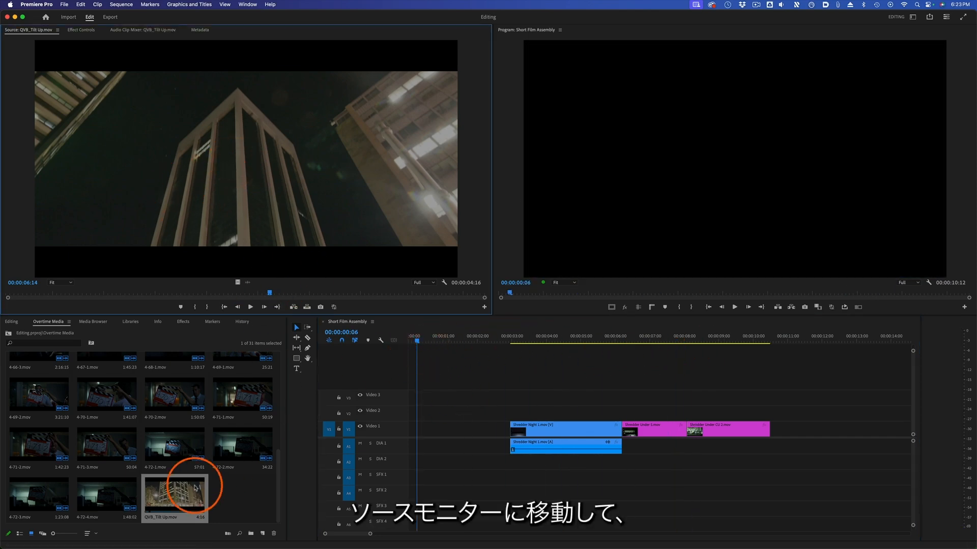
Open QVB_Tilt Up.mov in the Source Monitor and mark its In point at 00:00:05:05 and Out point at 00:00:07:08
double_click(173, 492)
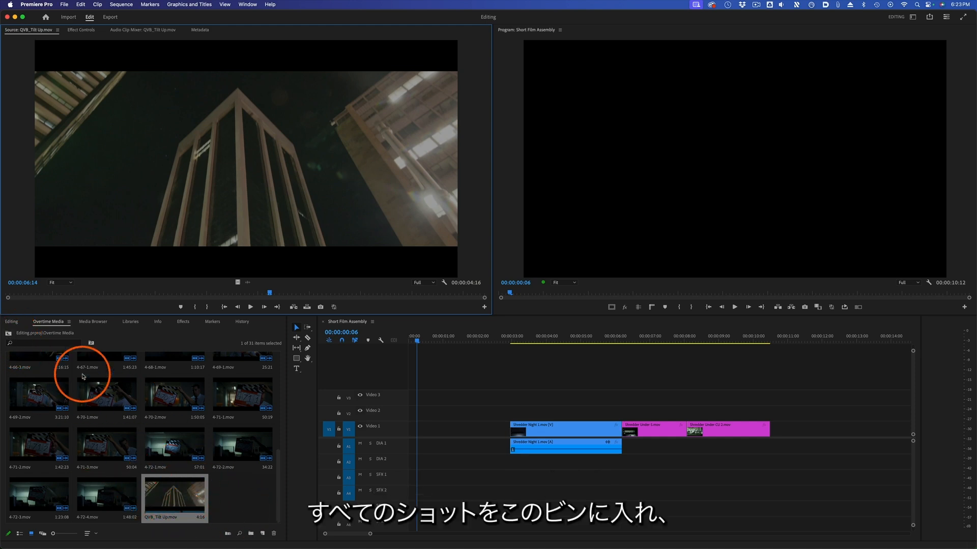
scroll(208, 493, up, 4)
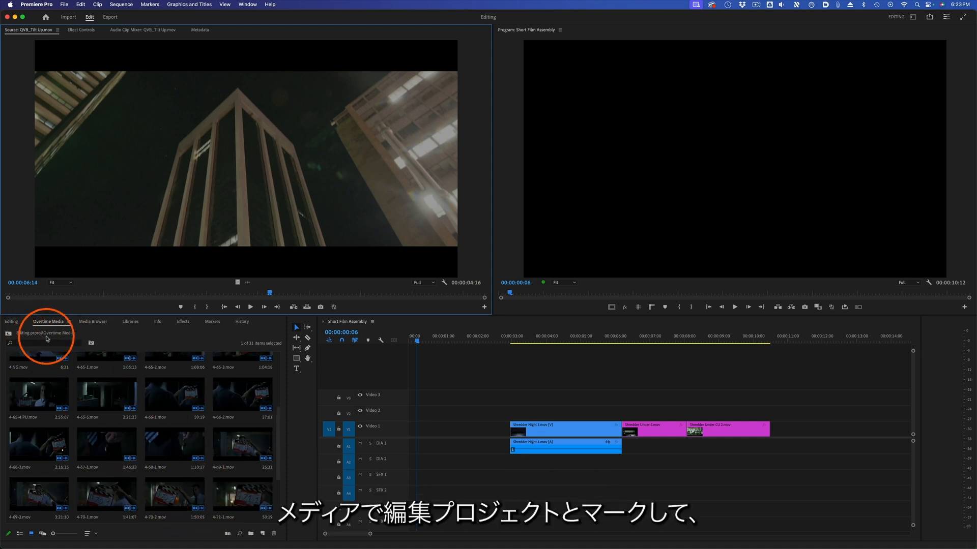
scroll(199, 463, down, 4)
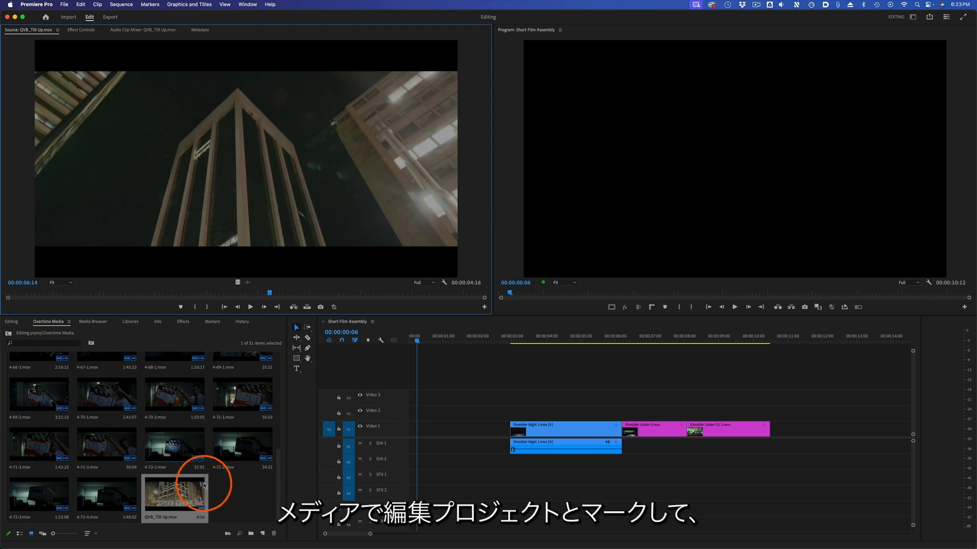
drag(56, 292, 126, 297)
key(i)
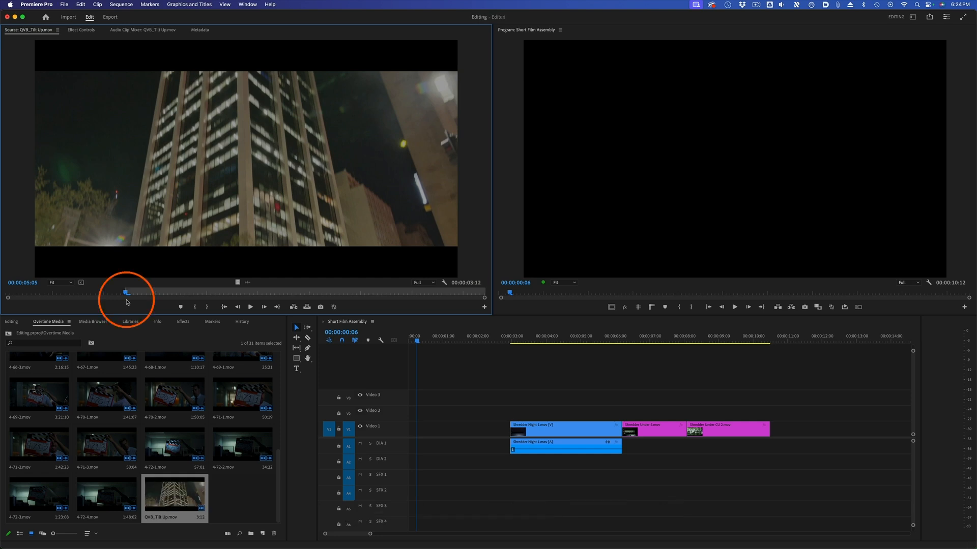
drag(211, 290, 344, 295)
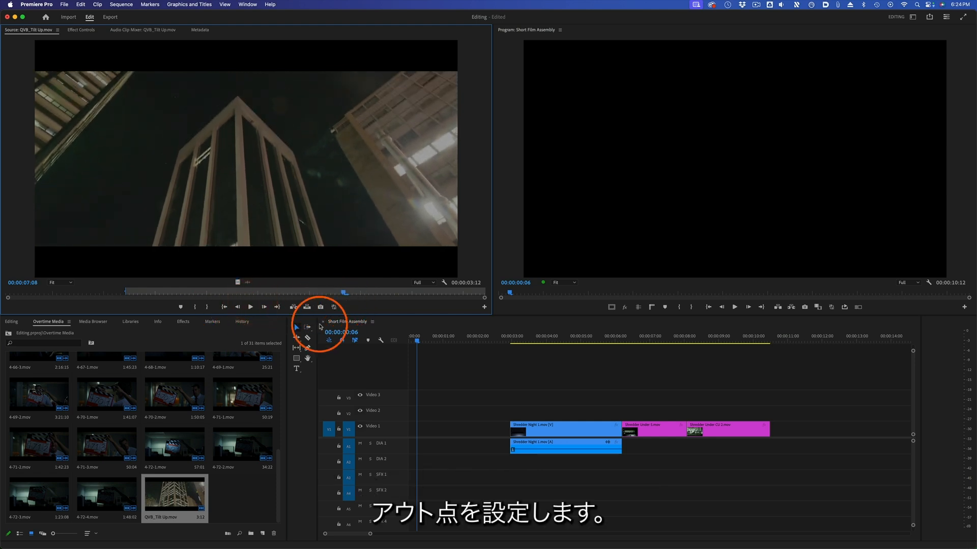
click(208, 308)
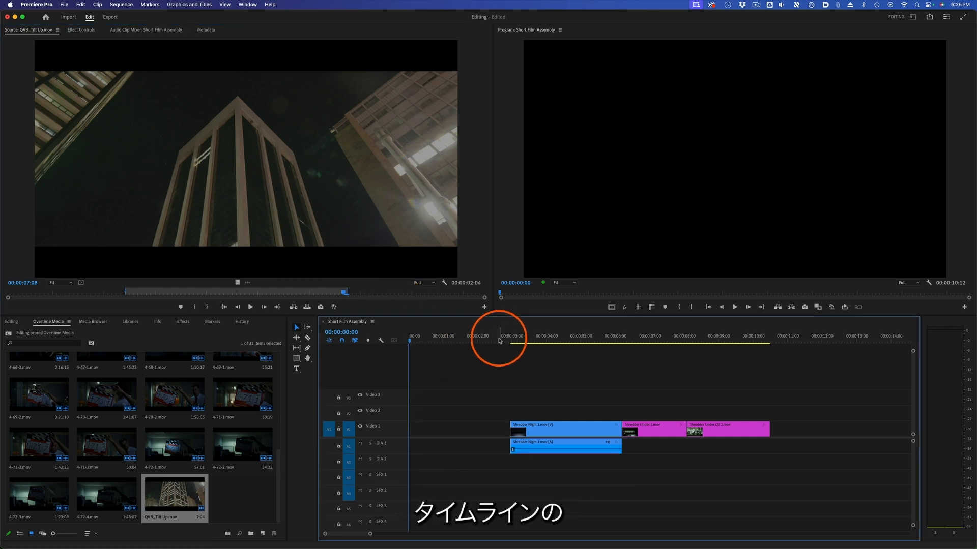
Mark a timeline range from 00:00:00:22 to the start of Shredder Night 1.mov at 00:00:02:23
drag(498, 338, 441, 345)
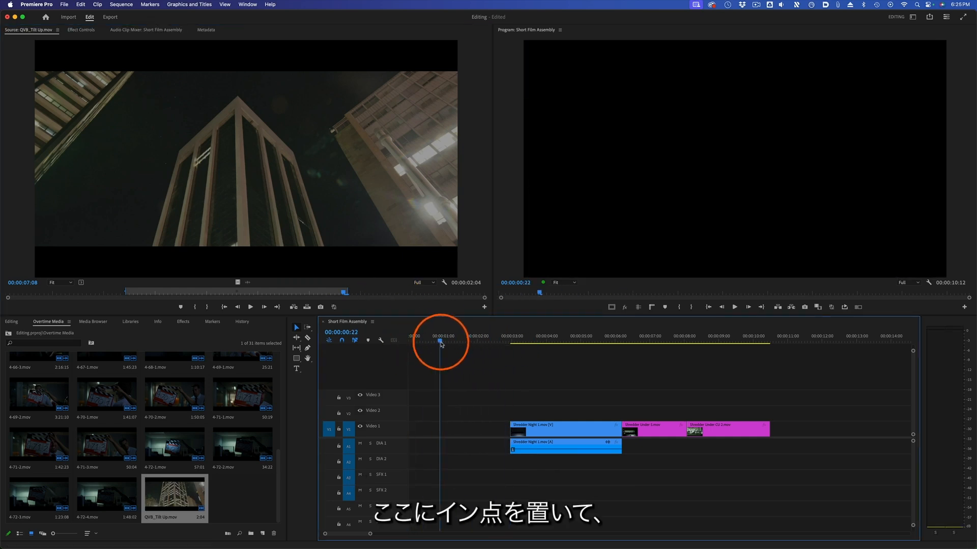
key(i)
click(510, 336)
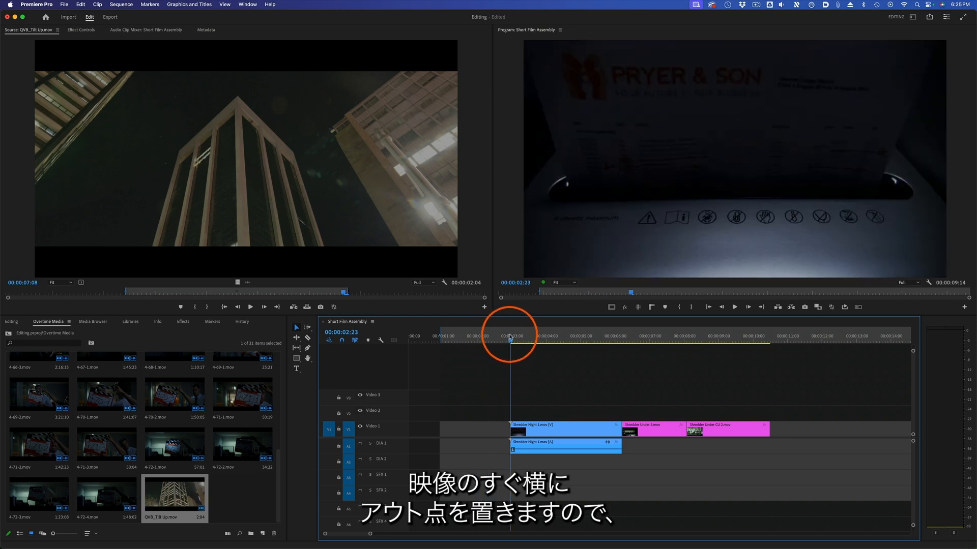
key(o)
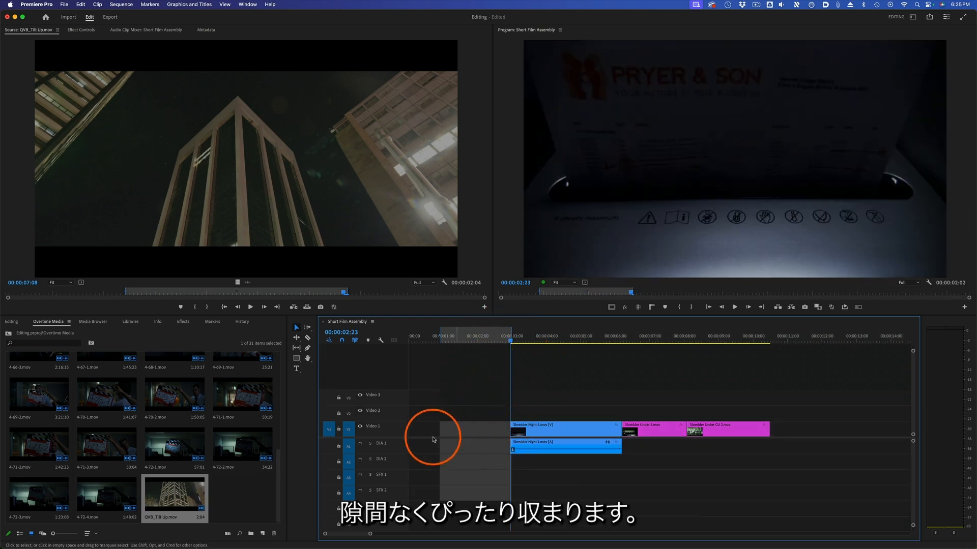
Overwrite QVB_Tilt Up.mov into the marked timeline range with Ignore Sequence In Point, and scrub through the placed clip
click(307, 308)
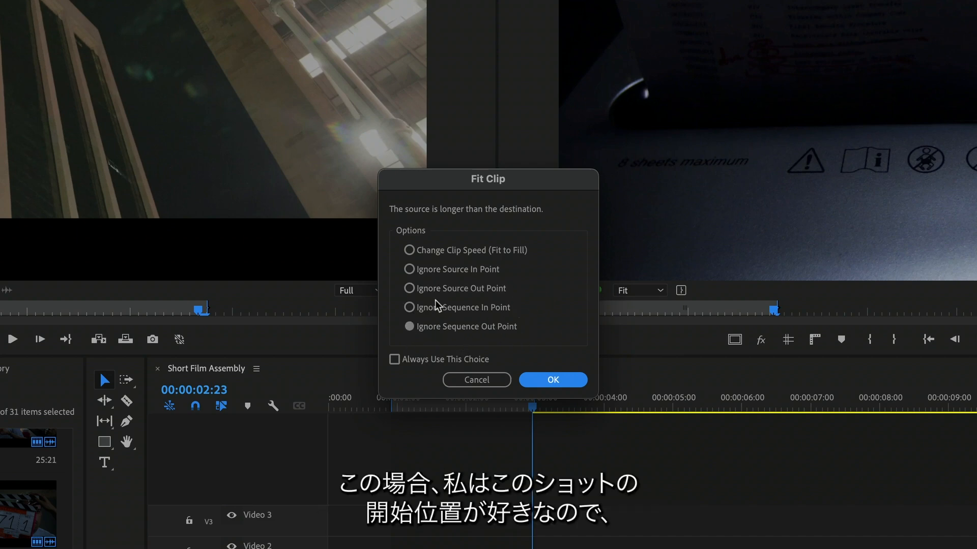
click(409, 307)
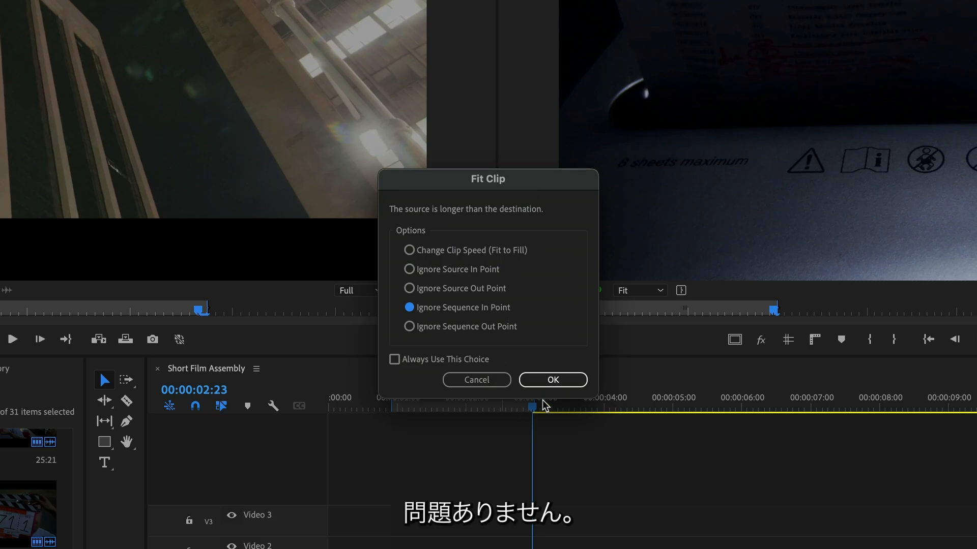
click(554, 382)
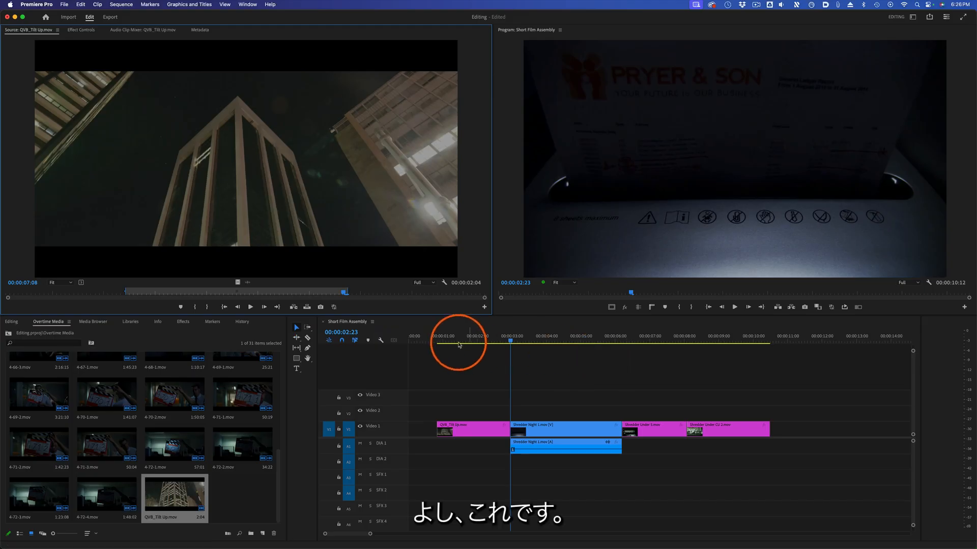
drag(439, 337, 487, 339)
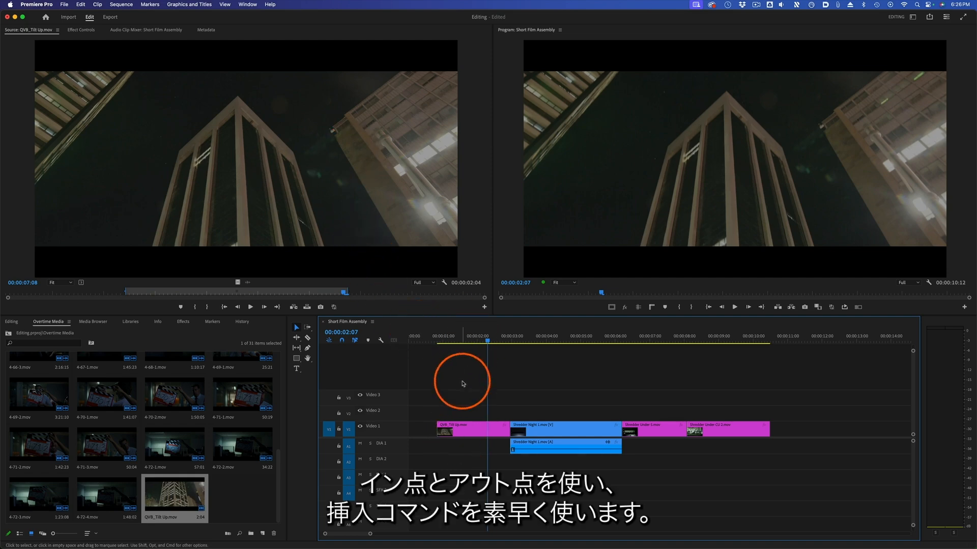
Replace QVB_Tilt Up.mov on Video 1 by deleting it and placing the marked clip from the Source Monitor directly before Shredder Night 1.mov
click(472, 430)
key(Delete)
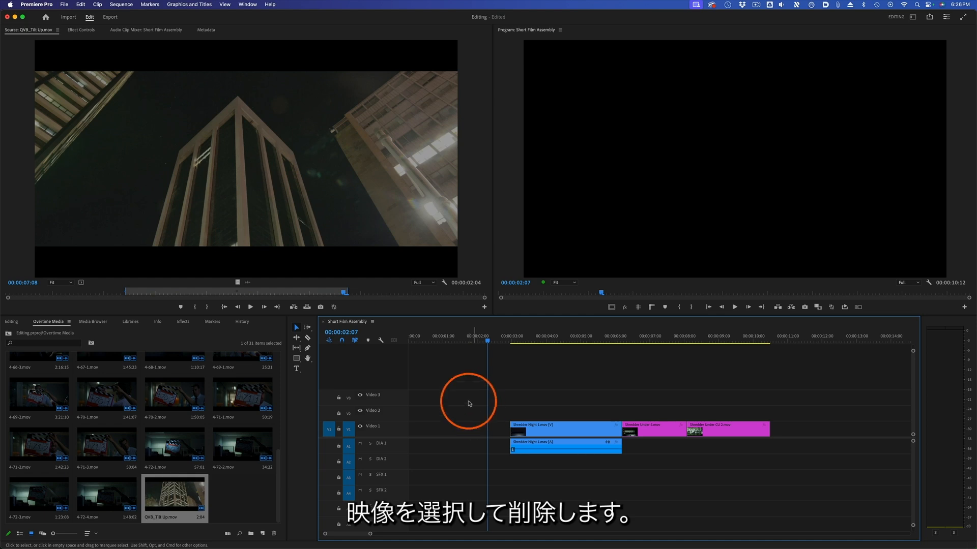
drag(236, 163, 436, 431)
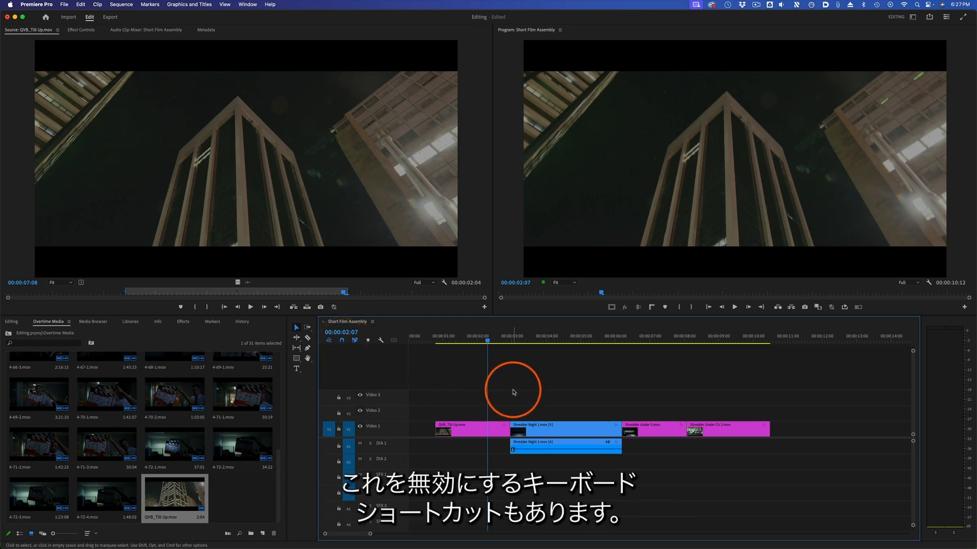
Try moving QVB_Tilt Up.mov slightly along Video 1 and undo the move
click(494, 427)
mouse_move(489, 434)
mouse_down()
mouse_move(463, 429)
mouse_move(484, 418)
mouse_move(474, 431)
mouse_move(506, 429)
mouse_up()
key(super+z)
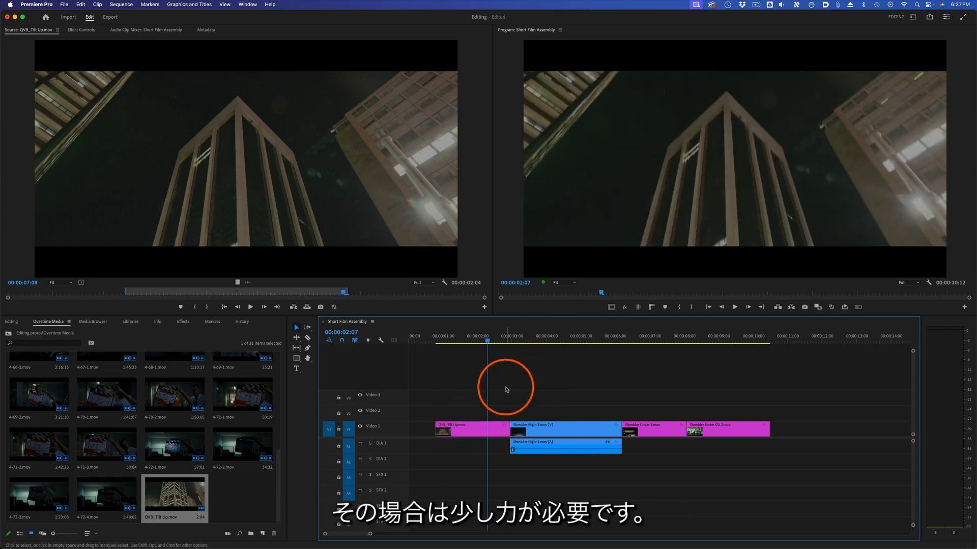
Delete QVB_Tilt Up.mov from Video 1 and place it from the media bin so it ends at Shredder Night 1.mov
click(478, 433)
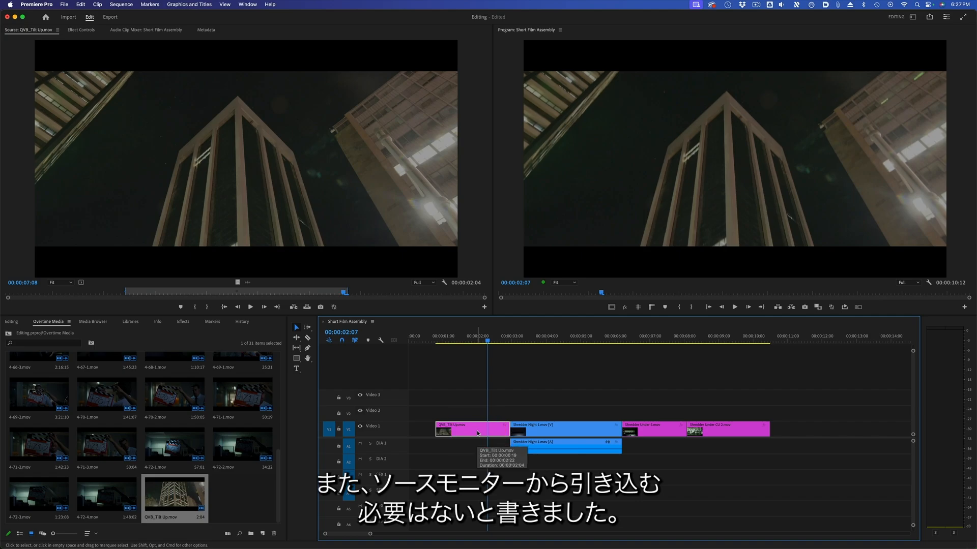
key(Delete)
click(467, 413)
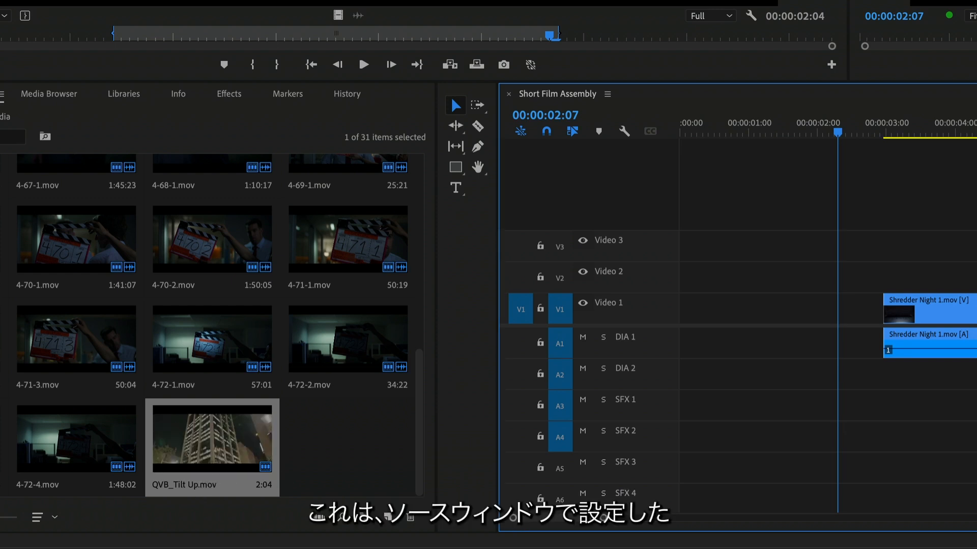
drag(227, 454, 734, 308)
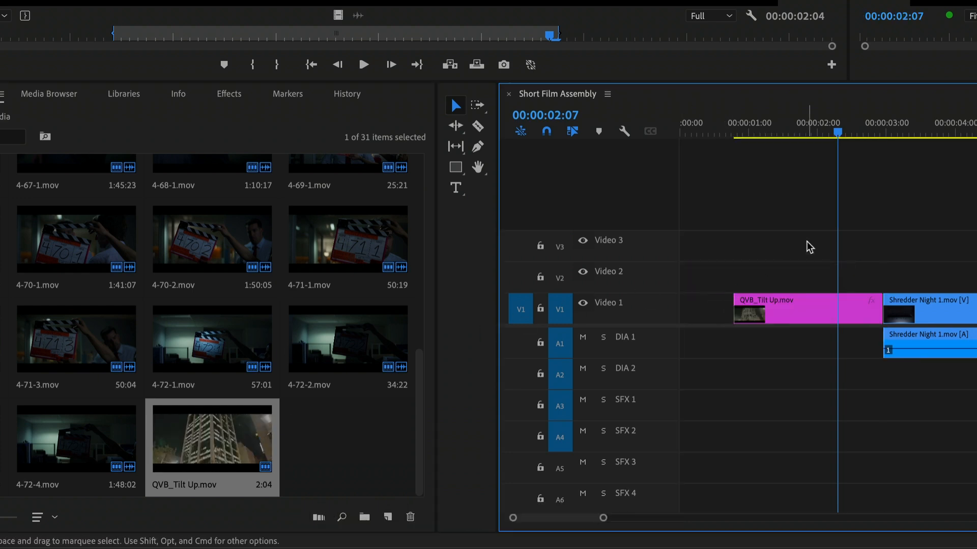
key(shift+2)
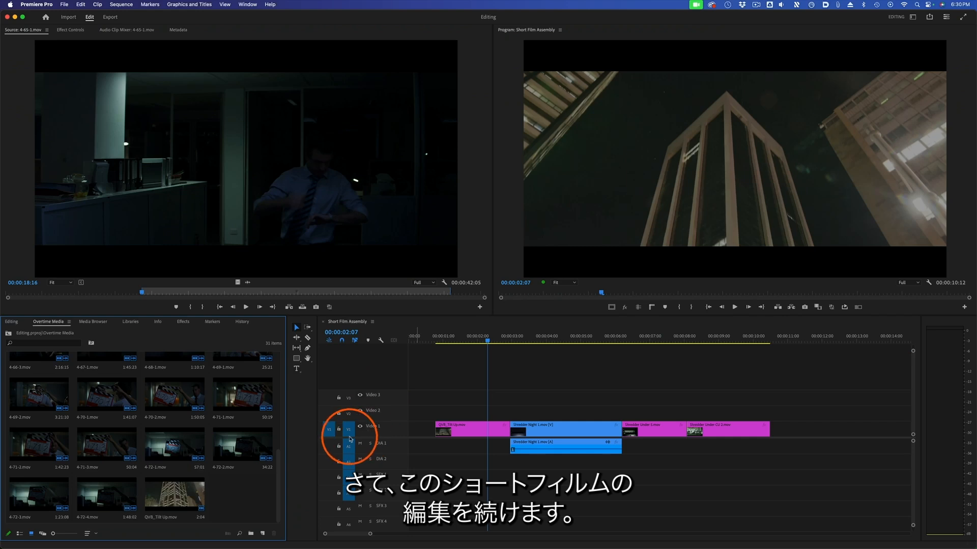
Examine the shredder and finished-scene clips in the Overtime Media bin, viewing the bin as a list and as thumbnails
scroll(221, 493, up, 5)
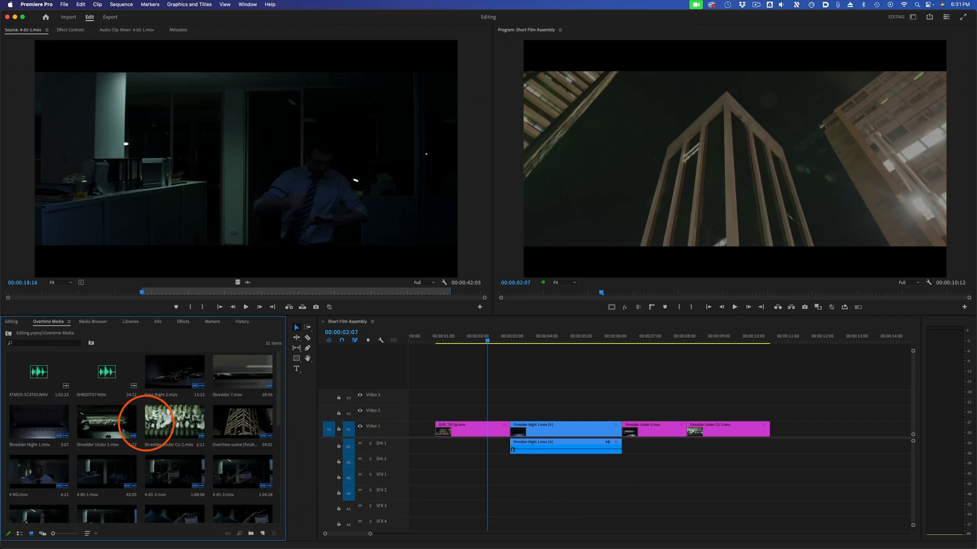
click(163, 426)
click(109, 423)
click(49, 425)
click(218, 423)
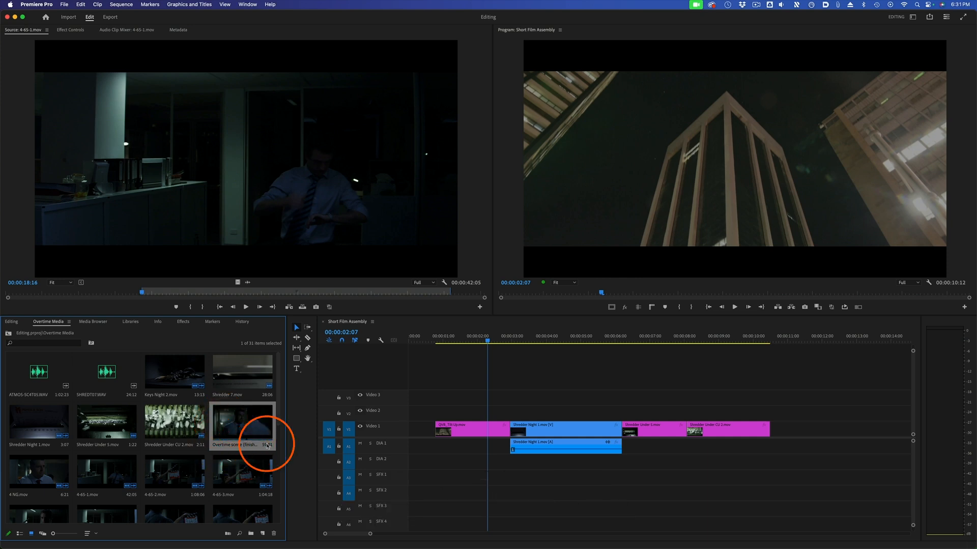
click(19, 533)
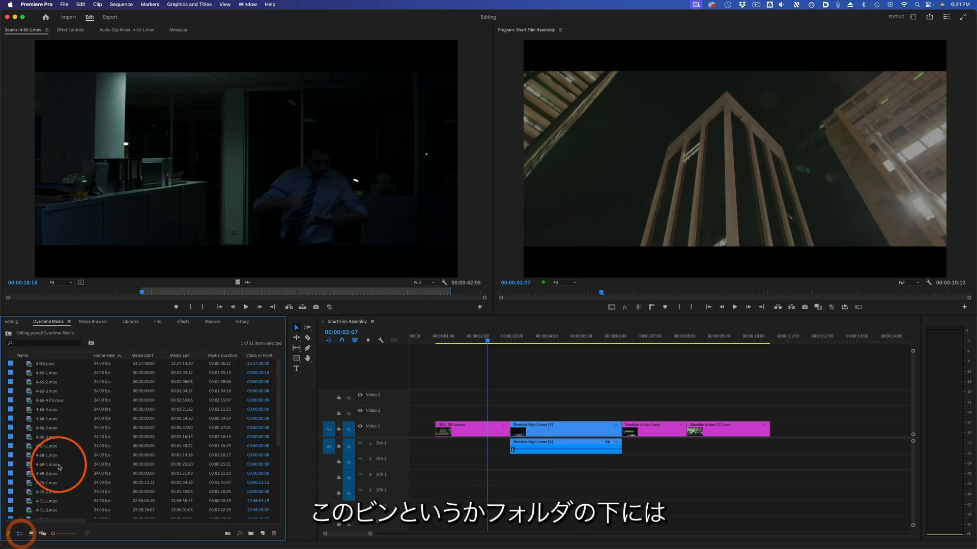
click(31, 534)
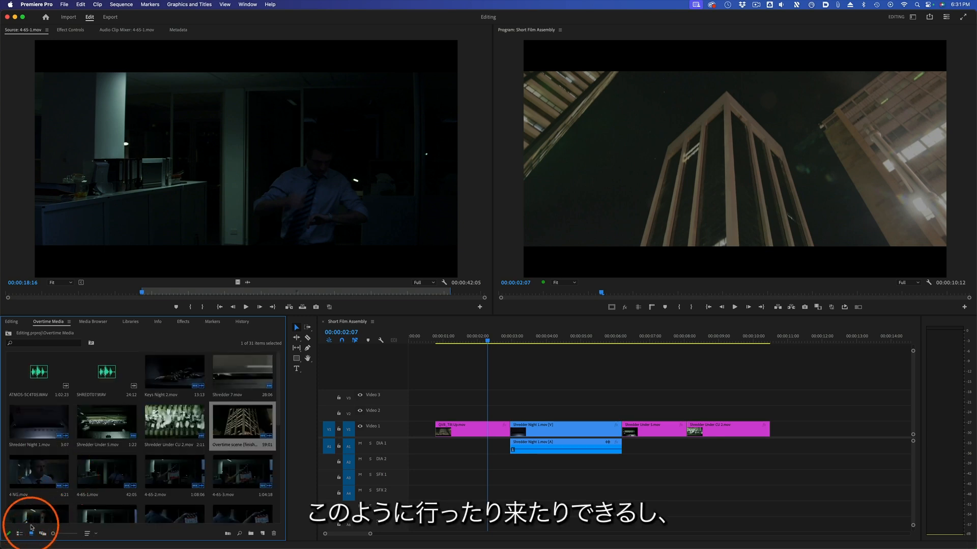
Sort the Overtime Media bin by Name and enlarge its thumbnails to three per row
click(90, 533)
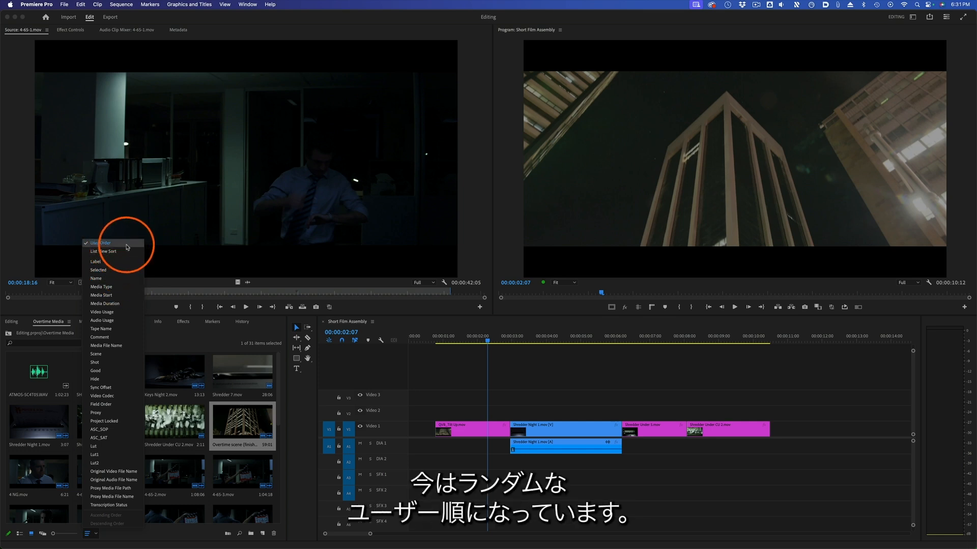
click(102, 278)
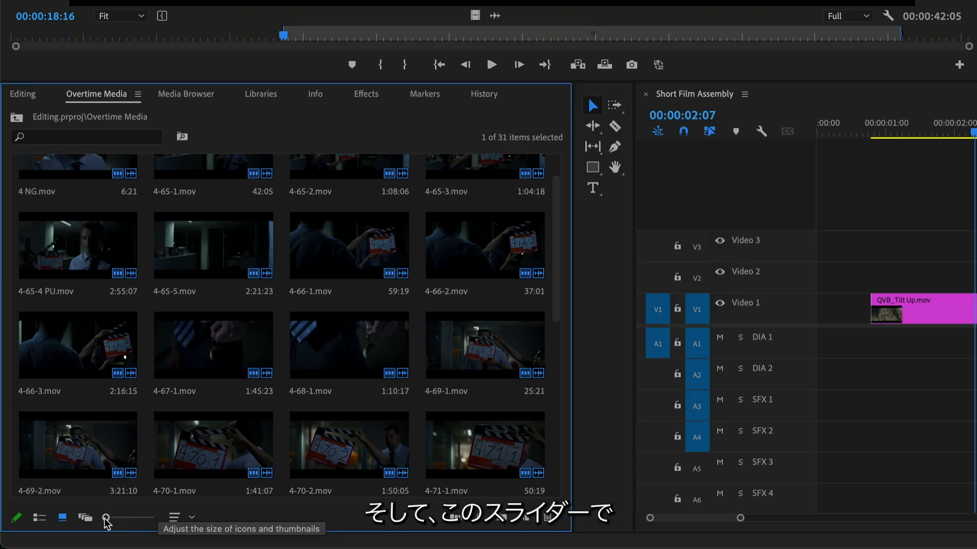
mouse_move(106, 518)
mouse_down()
mouse_move(143, 519)
mouse_move(121, 519)
mouse_up()
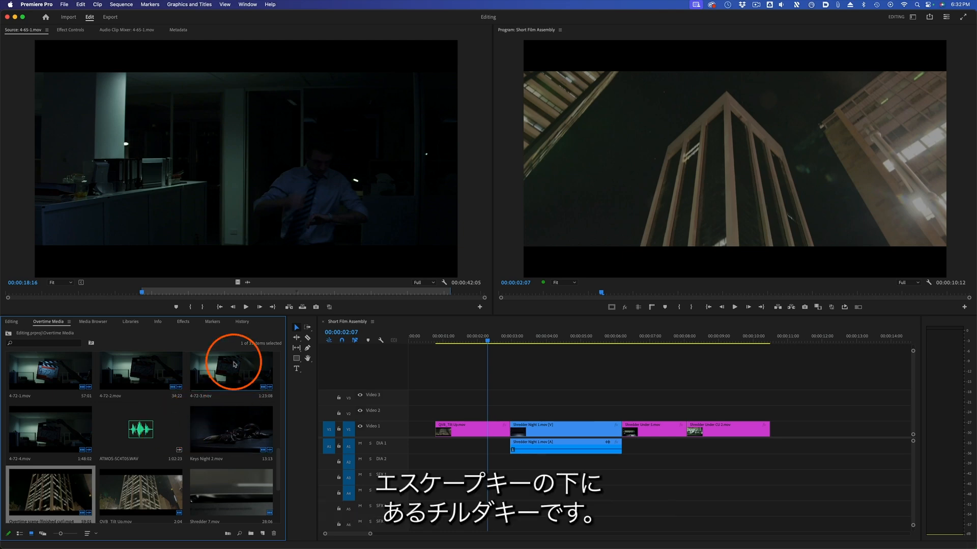
View the Overtime Media bin at full-screen size and restore the normal layout
key(grave)
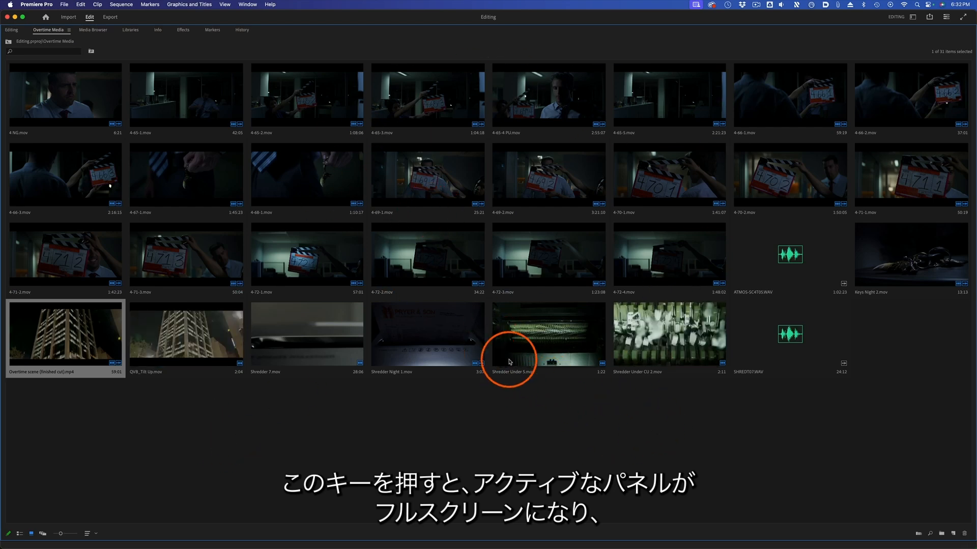
key(grave)
key(grave)
key(grave)
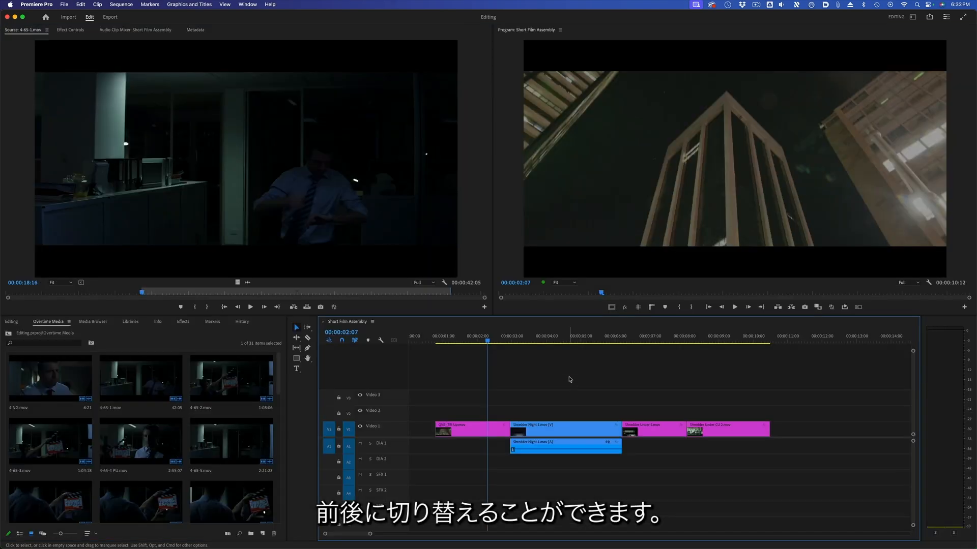
View the timeline and the Source Monitor each at full-screen size, restoring the workspace layout after each
key(grave)
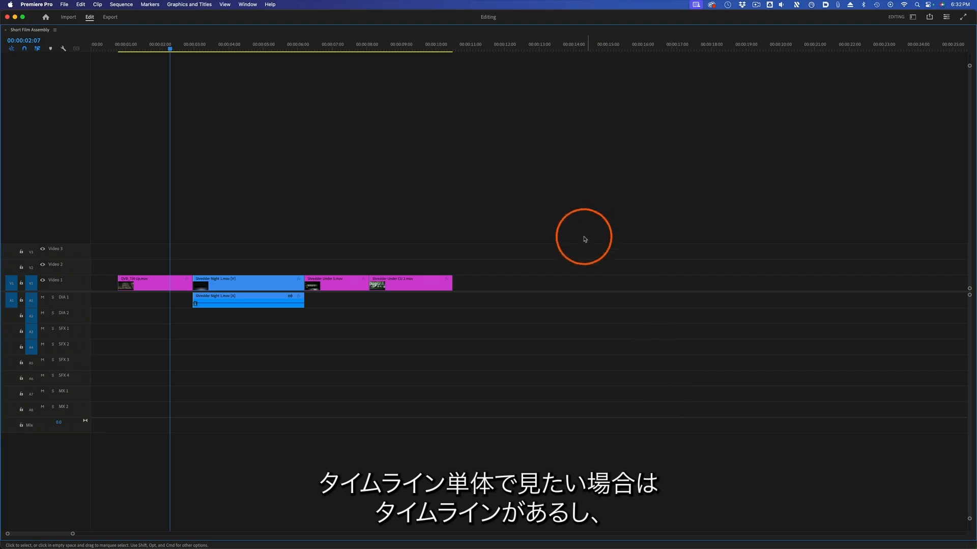
key(grave)
key(grave)
key(grave)
click(399, 199)
key(grave)
key(grave)
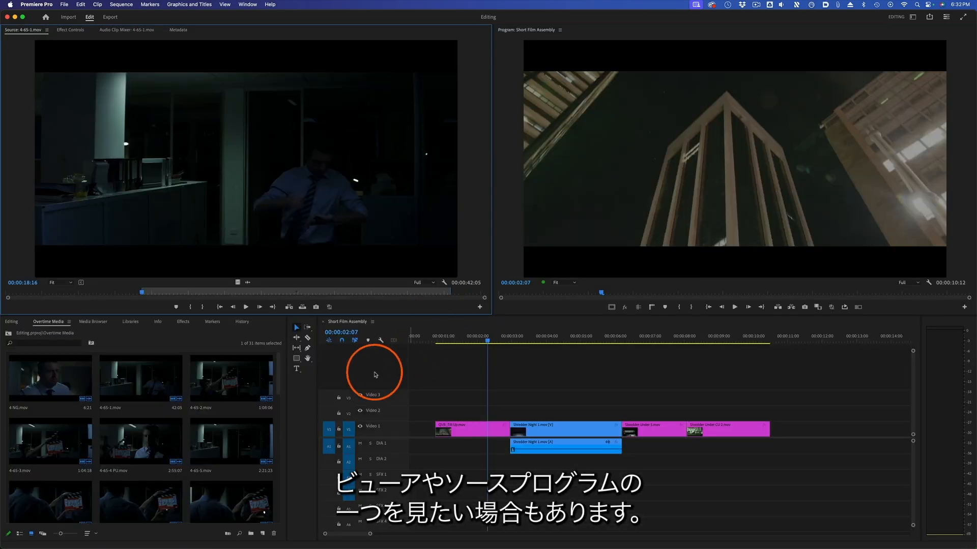
Maximize the Overtime Media bin and open 4-65-1.mov from it in the Source Monitor
click(215, 365)
key(grave)
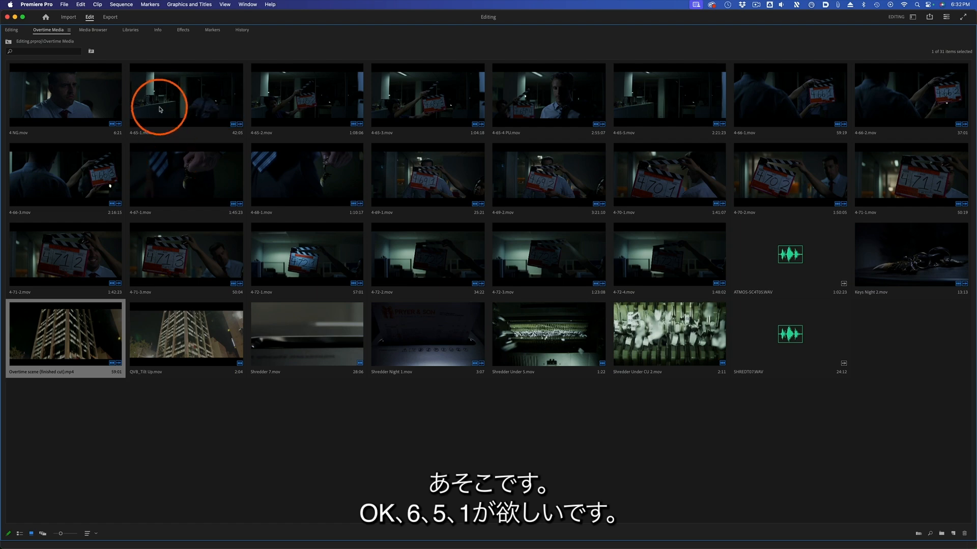
double_click(199, 109)
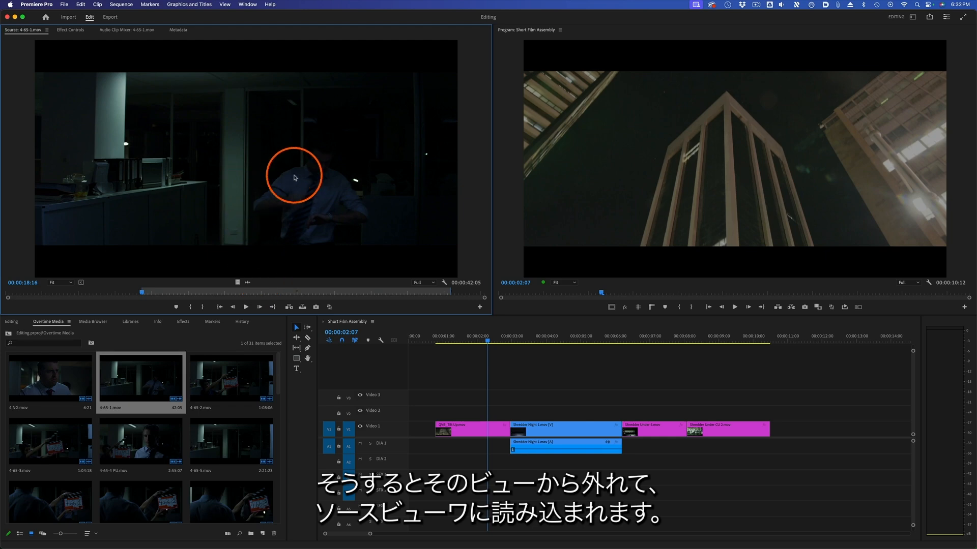
Load 4 NG.mov into the Source Monitor and replace it with 4-65-1.mov
drag(46, 376, 180, 220)
click(129, 388)
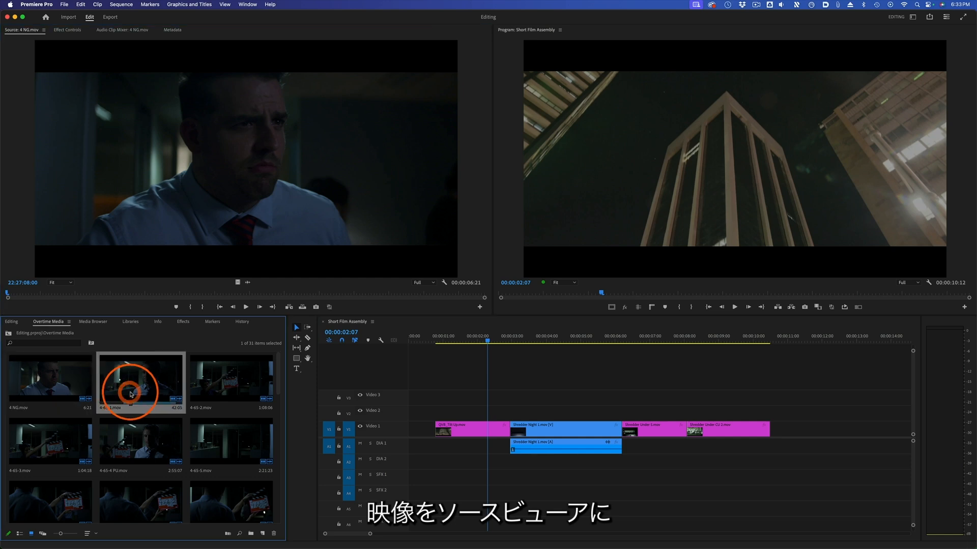
double_click(136, 387)
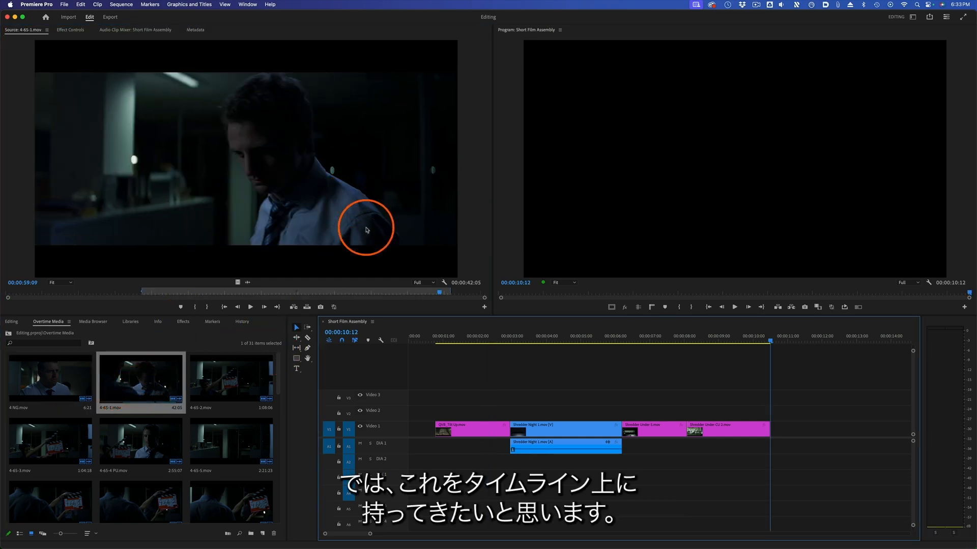
Mark an In point at 00:00:10:12 in the sequence, patching the source audio to A2 and turning off all track targeting
key(i)
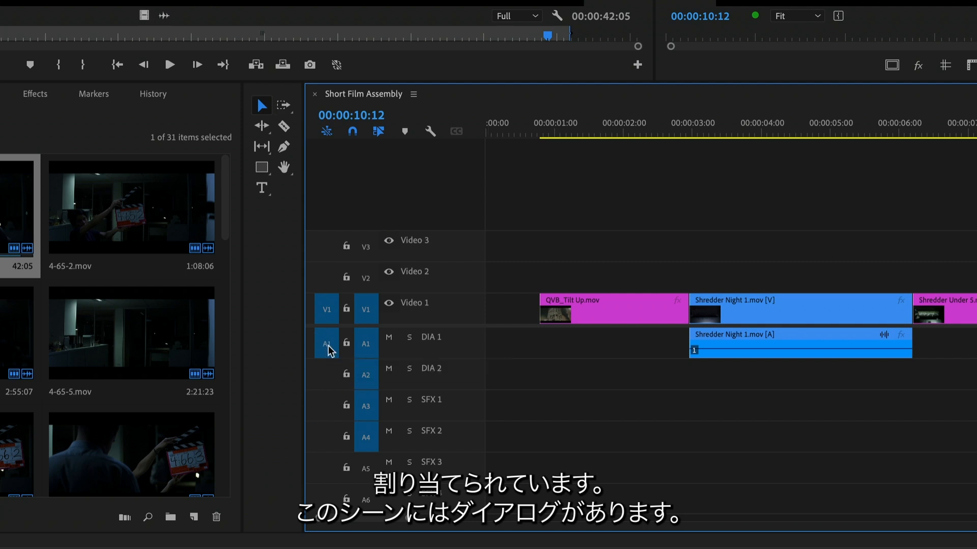
drag(328, 349, 327, 374)
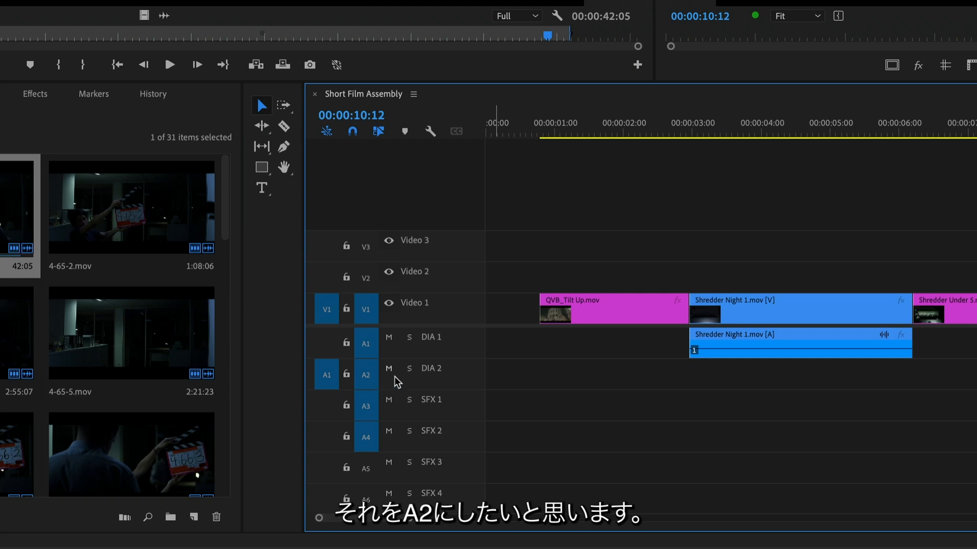
drag(324, 345, 326, 376)
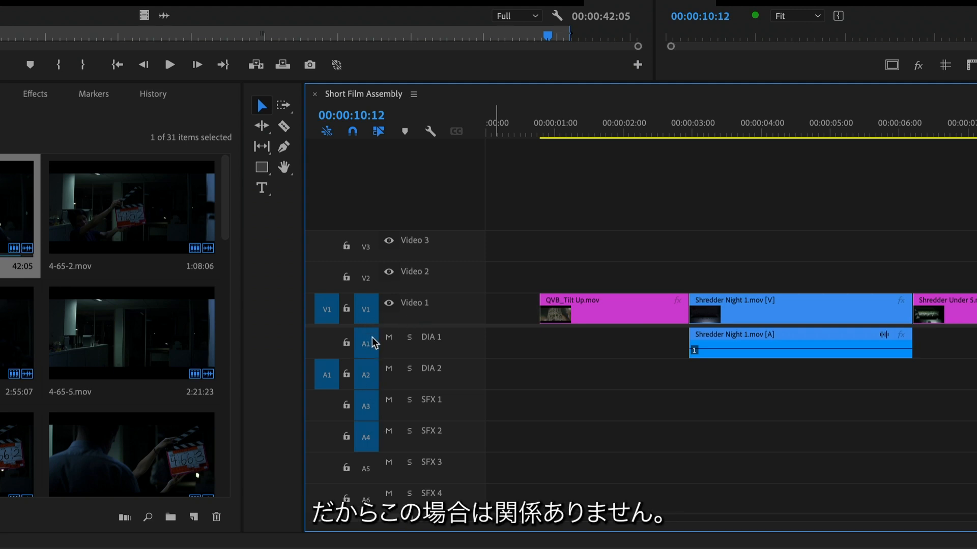
click(372, 438)
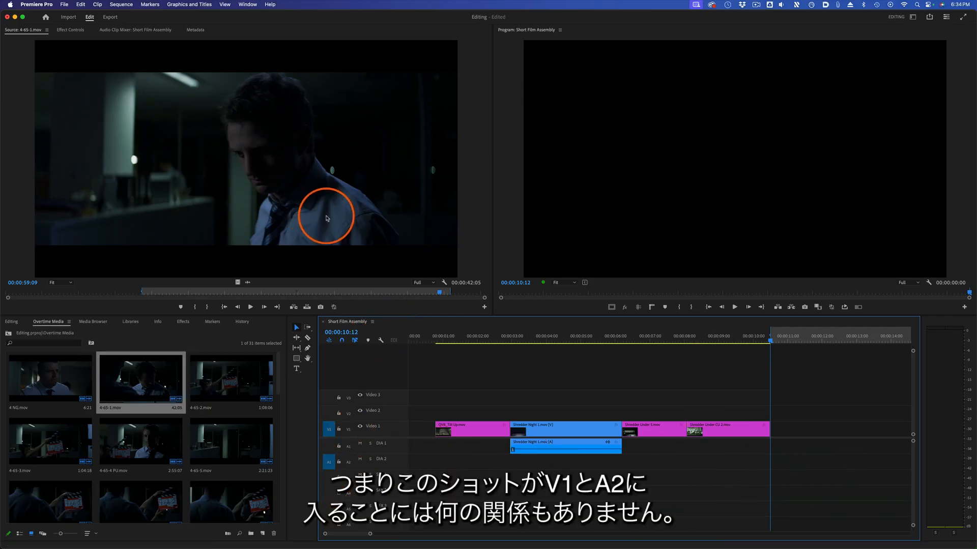
Overwrite 4-65-1.mov onto V1 and A2 at 00:00:10:12, fit the sequence in the timeline, and undo the edit
key(period)
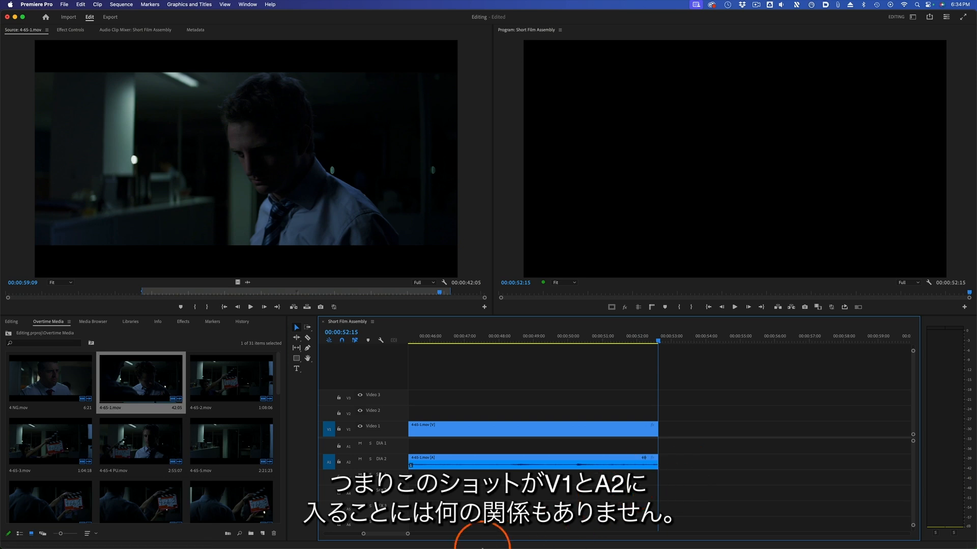
scroll(386, 534, left, 15)
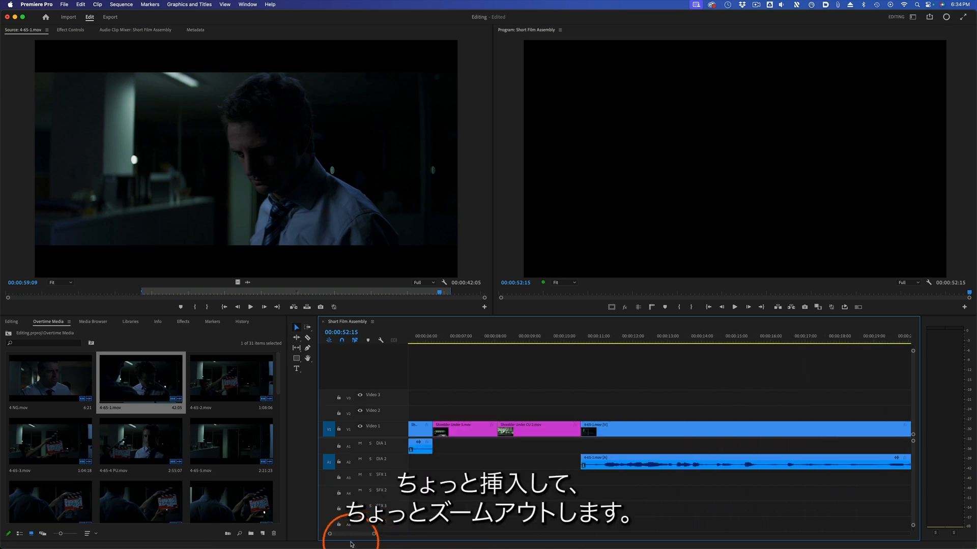
drag(373, 535, 447, 538)
key(backslash)
key(super+z)
Patch the source audio back to A1 and insert 4-65-1.mov at 00:00:10:12, parking the playhead just before its first frame
drag(329, 462, 328, 447)
key(comma)
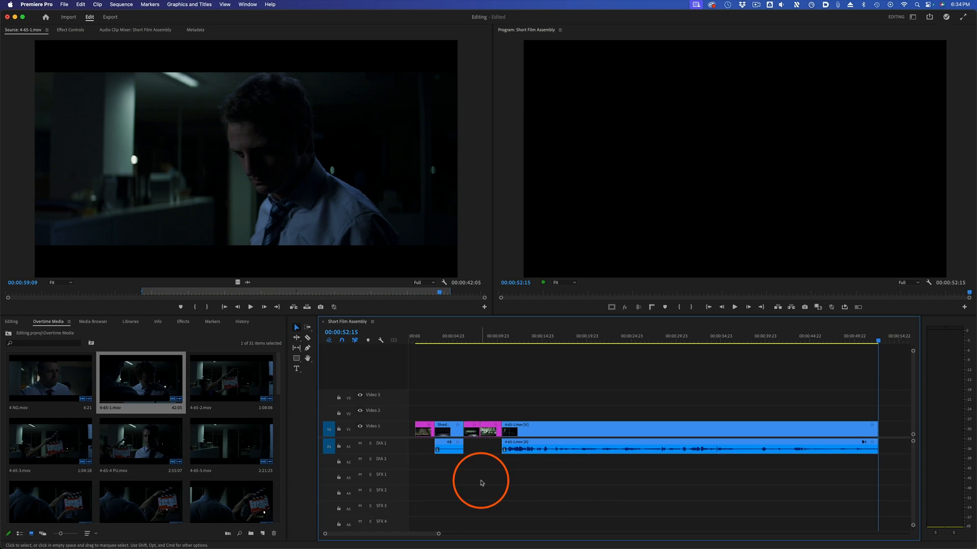
click(558, 339)
drag(558, 339, 498, 366)
Search the Overtime Media bin for "Keys" and open Keys Night 2.mov in the Source Monitor
click(30, 345)
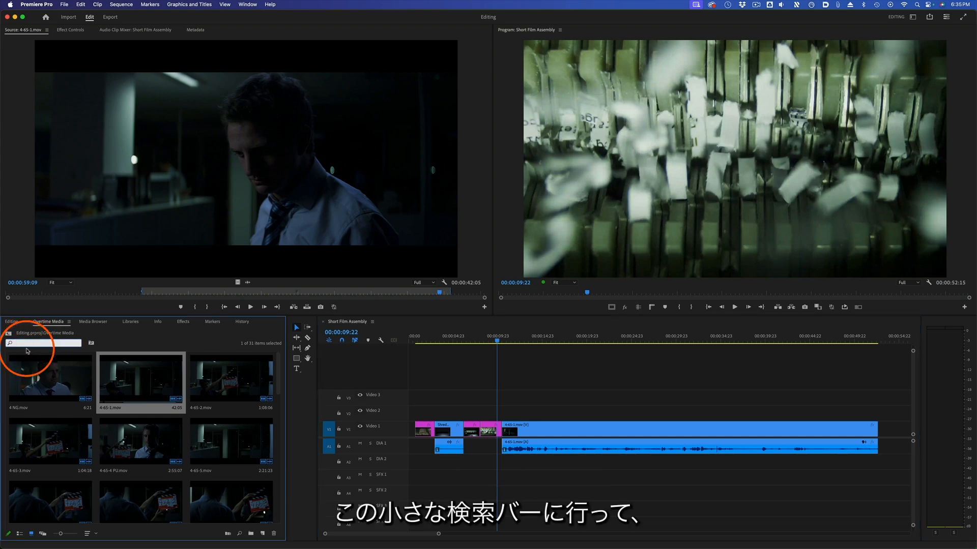
text(Key)
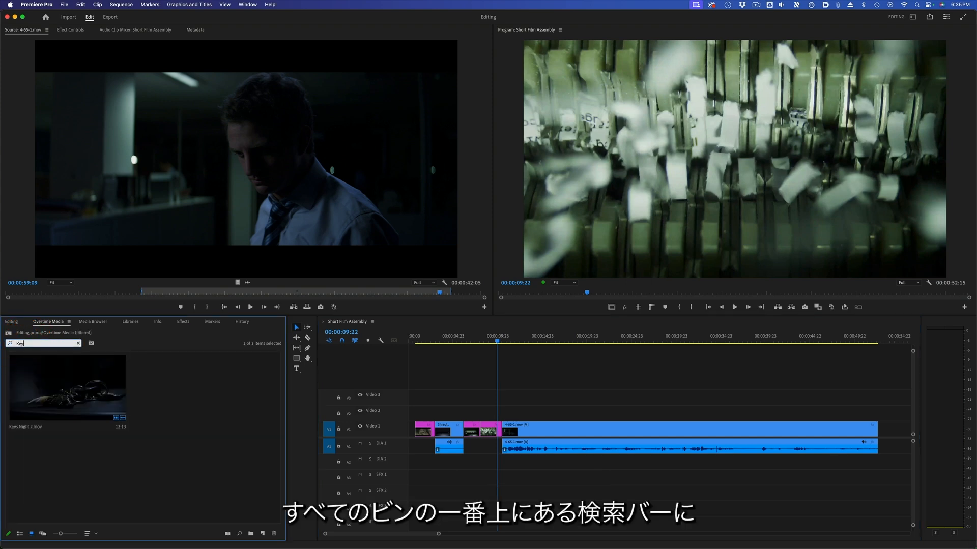
click(76, 381)
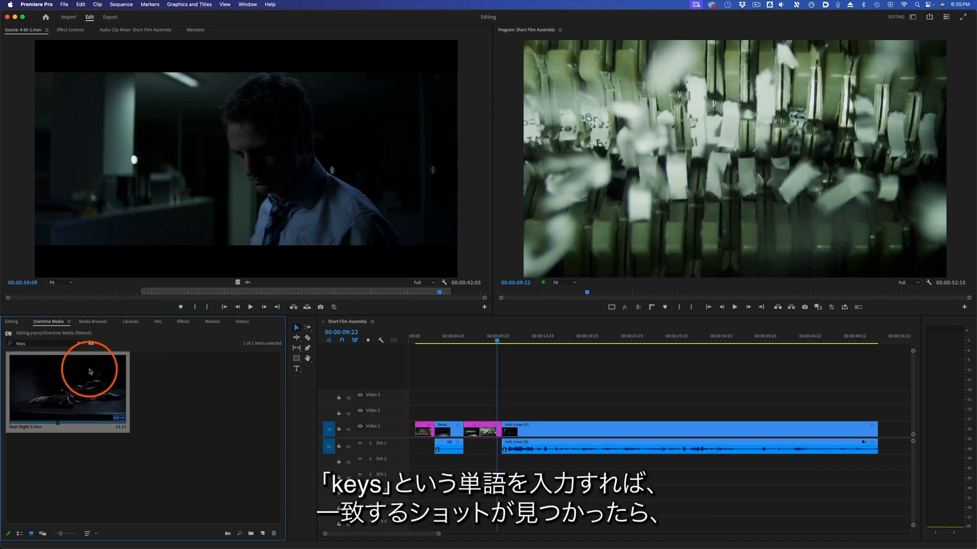
double_click(41, 380)
Mark an In at 00:00:39:14 and an Out at 00:00:41:02 in Keys Night 2.mov
drag(57, 292, 272, 300)
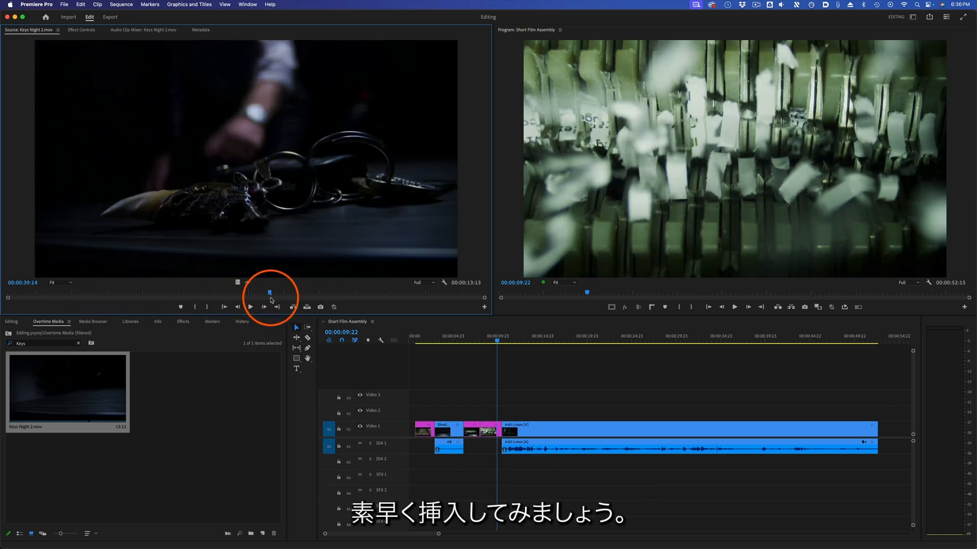
key(i)
key(space)
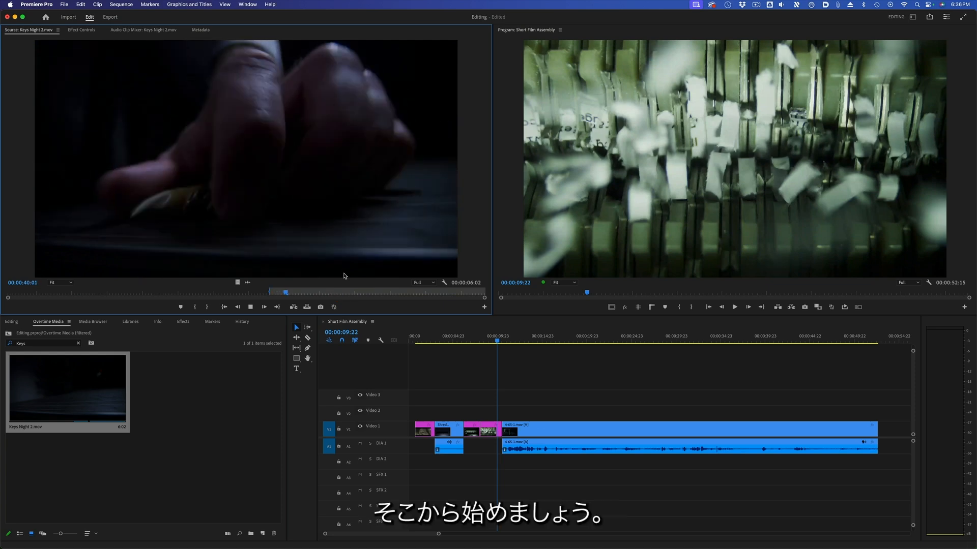
key(space)
key(o)
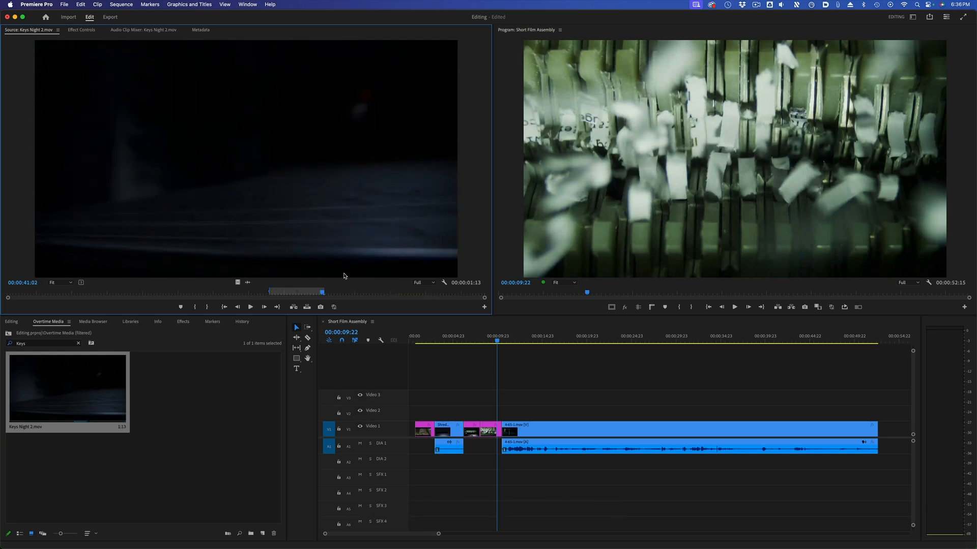
Park the timeline playhead on the cut at the start of 4-65-1.mov
click(555, 376)
drag(540, 338, 502, 345)
click(525, 443)
click(516, 416)
click(634, 382)
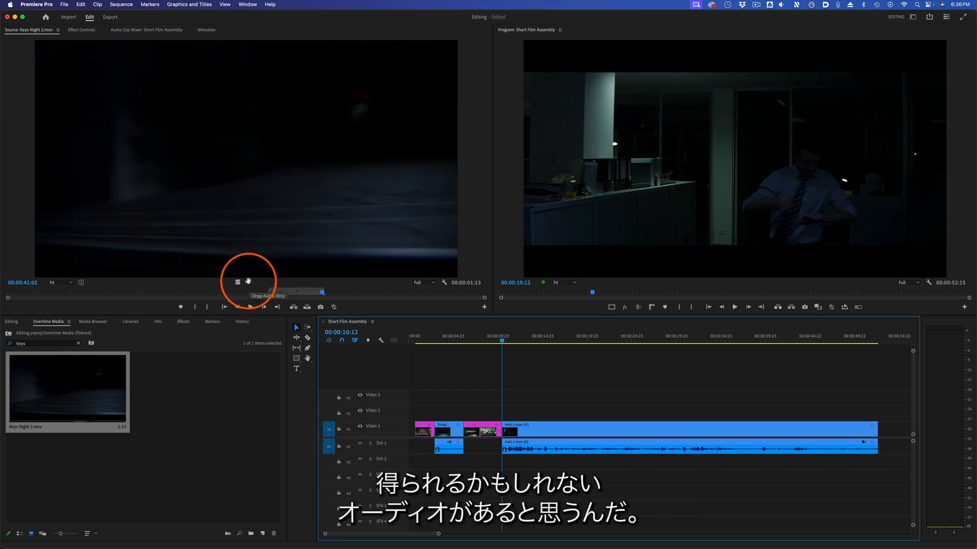
Switch the Source Monitor between the audio waveform and the video of Keys Night 2.mov, leaving the waveform displayed
click(248, 281)
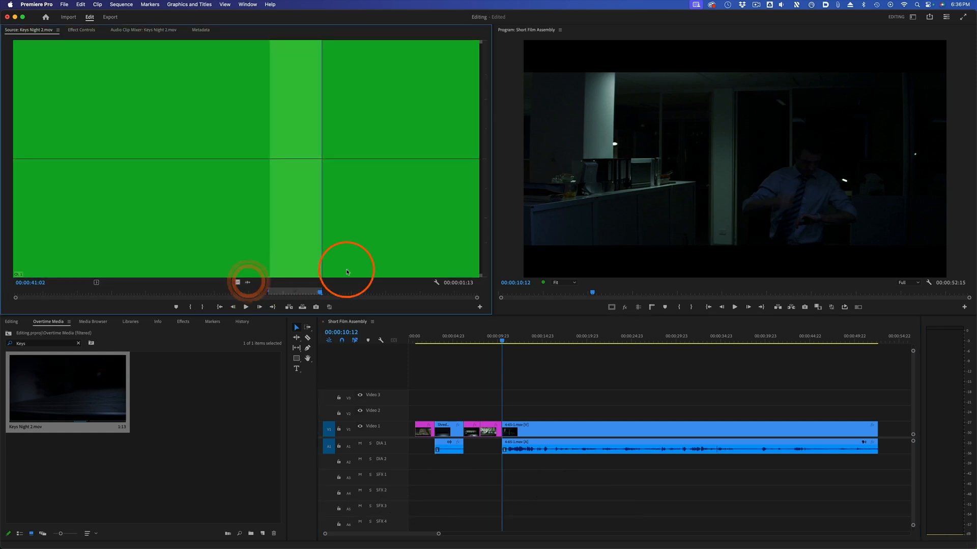
click(237, 282)
click(246, 282)
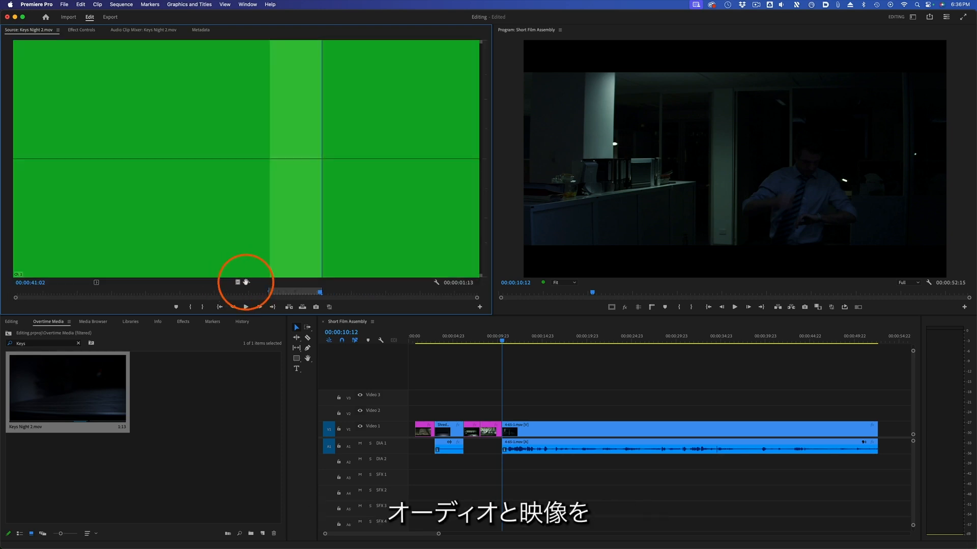
Match-frame the 4-65-1.mov clip at 00:00:17:14 to load its source into the Source Monitor
click(564, 339)
click(564, 427)
key(f)
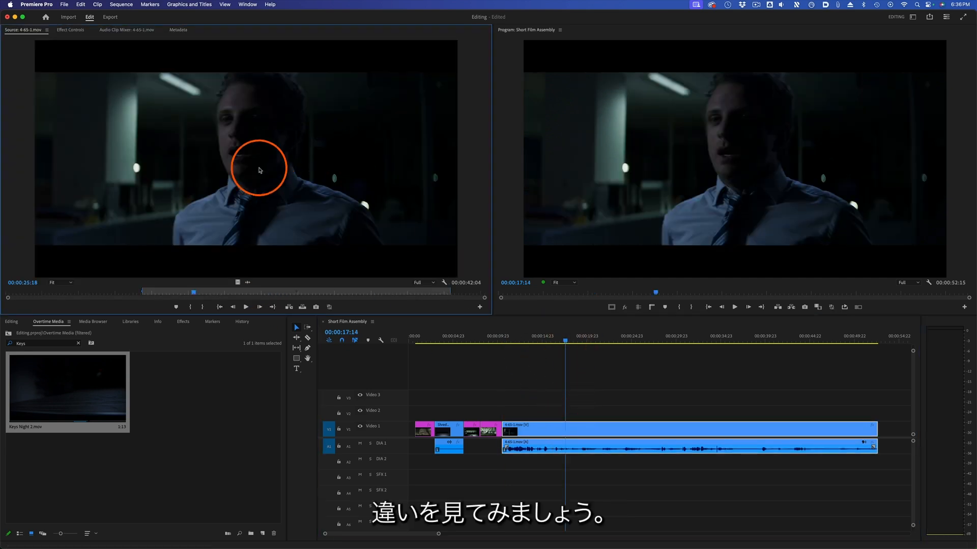
Compare the waveform and picture views of 4-65-1.mov in the Source Monitor, ending on the waveform
click(246, 283)
click(277, 254)
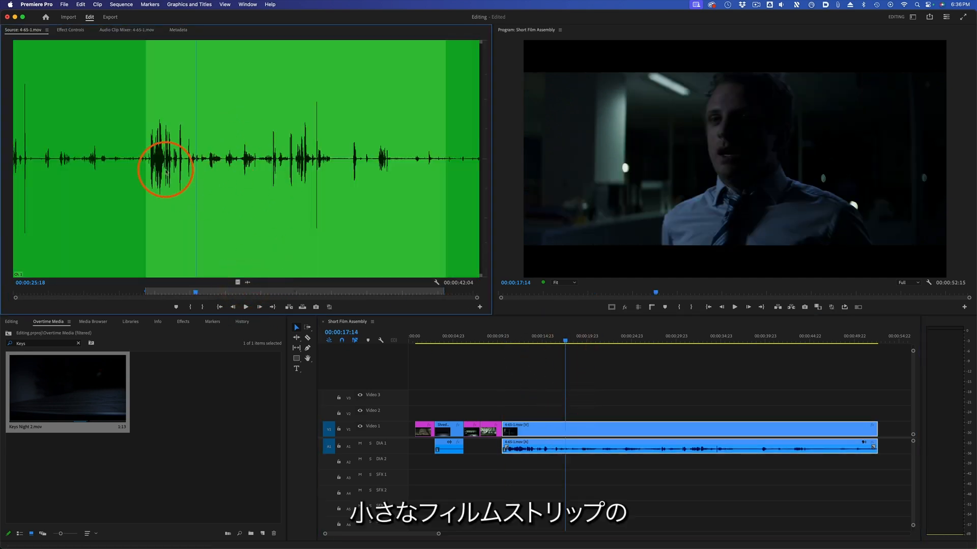
click(237, 281)
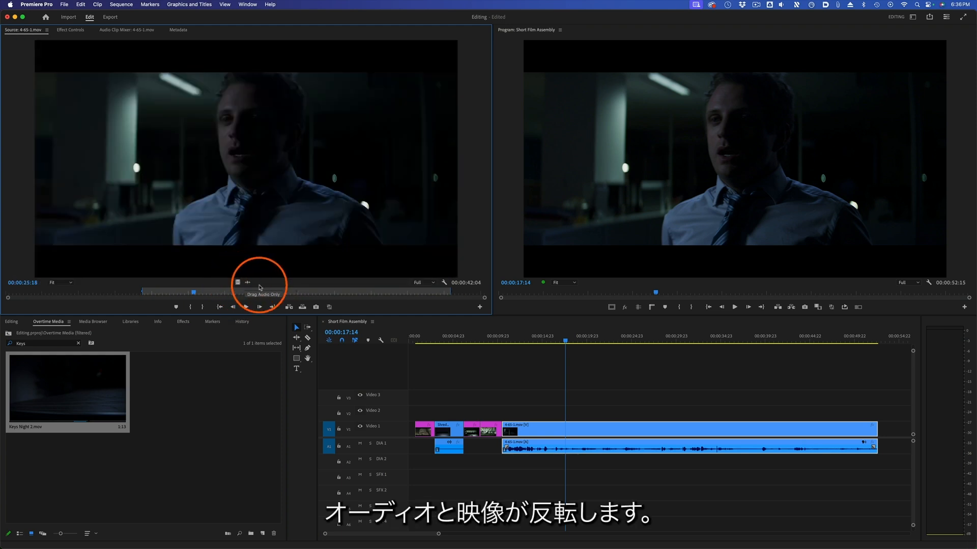
click(248, 282)
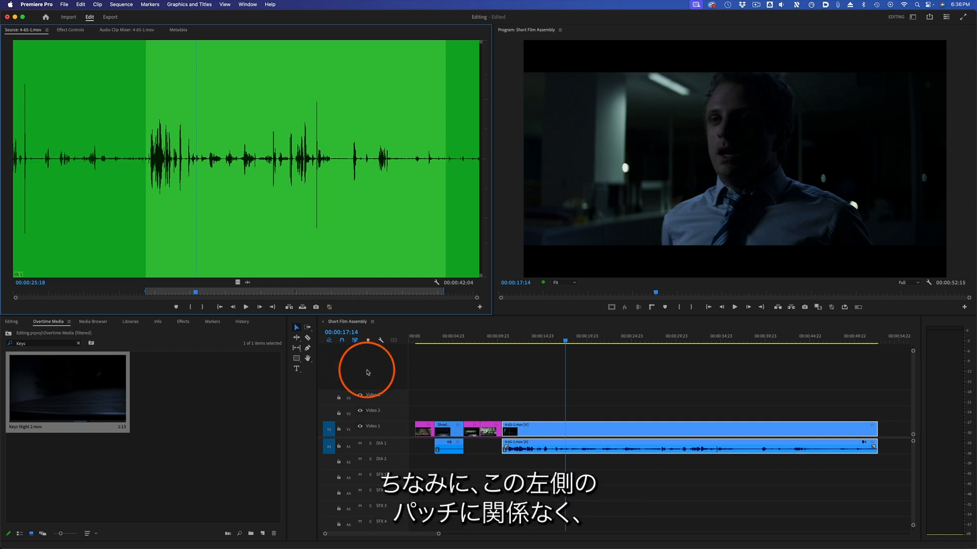
Place only the audio of 4-65-1.mov on A1 in the empty area past the last clip, and undo it
drag(438, 535, 573, 534)
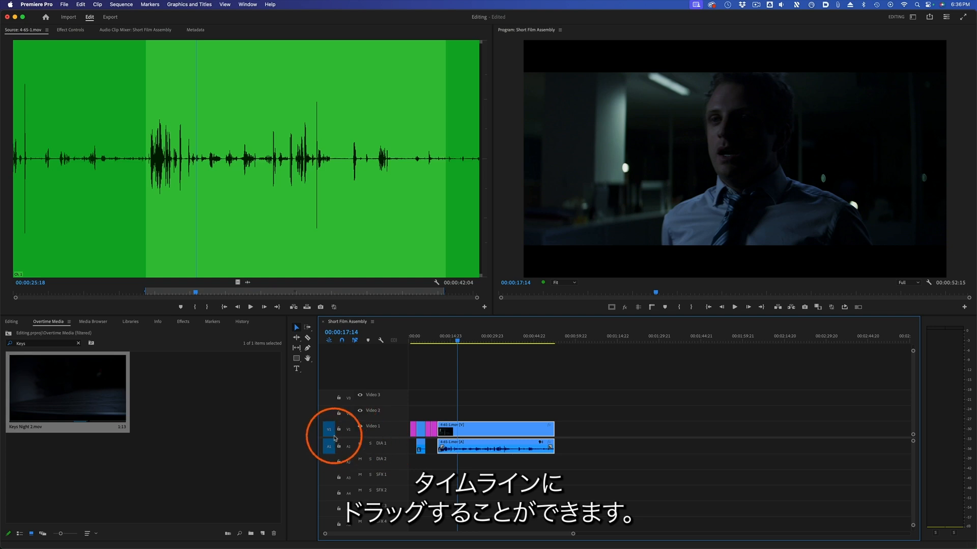
drag(247, 283, 255, 285)
drag(359, 320, 603, 456)
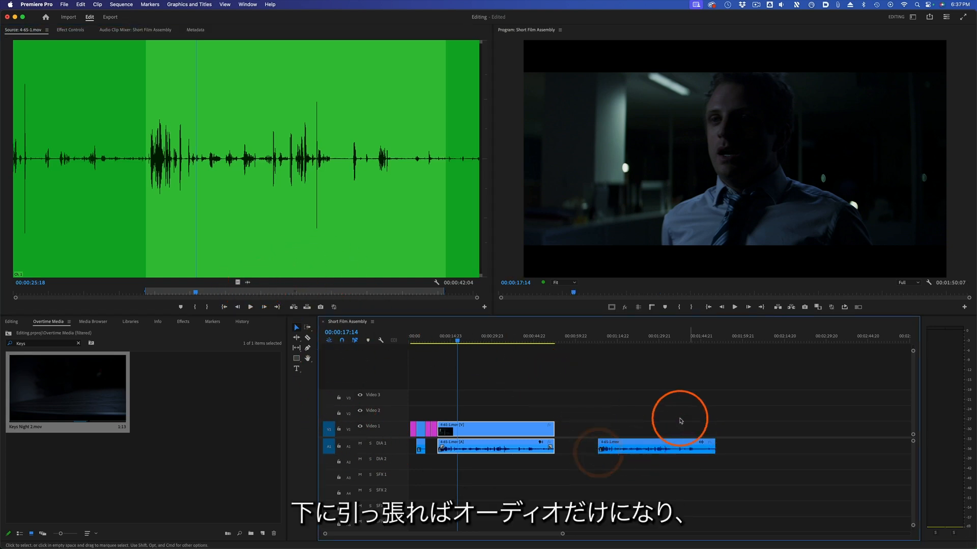
click(635, 337)
key(super+z)
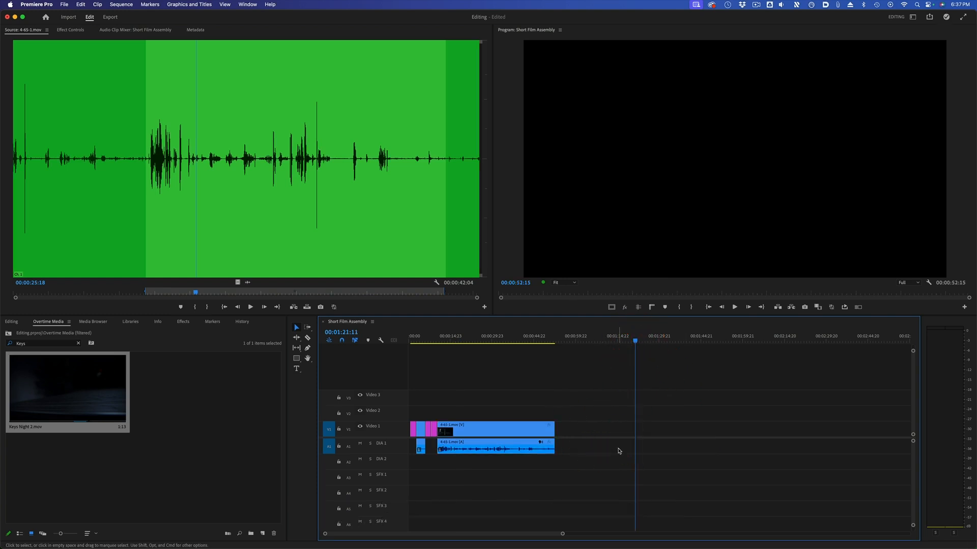
Place only the video of 4-65-1.mov on V1 past the last clip, and delete it
drag(238, 281, 601, 425)
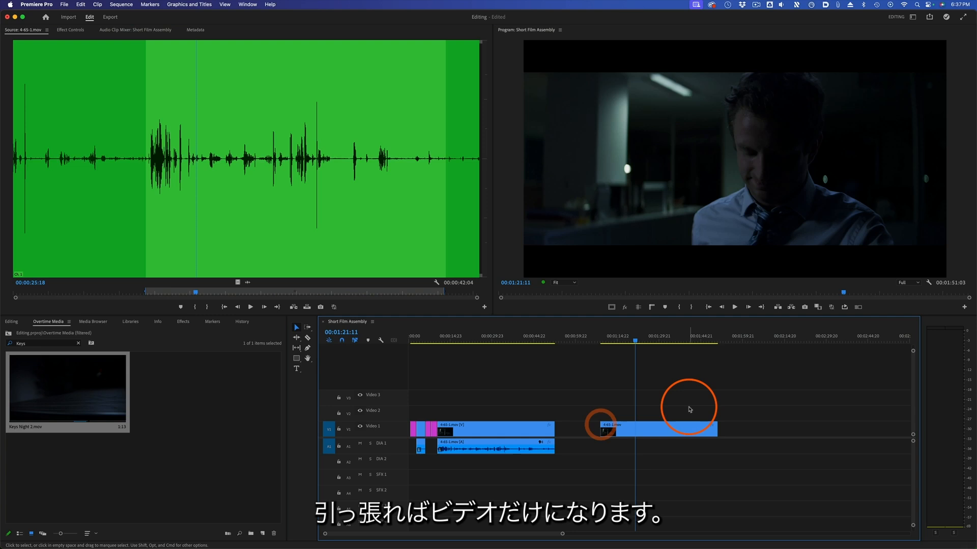
click(658, 431)
key(Delete)
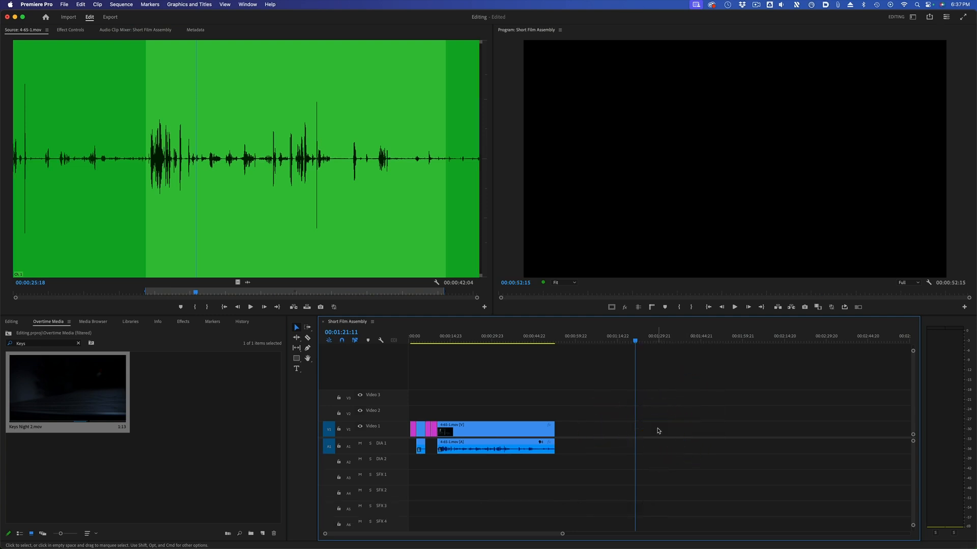
Insert only the video of Keys Night 2.mov at 00:00:10:12, before 4-65-1.mov, with the source audio A1 patch turned off
double_click(83, 374)
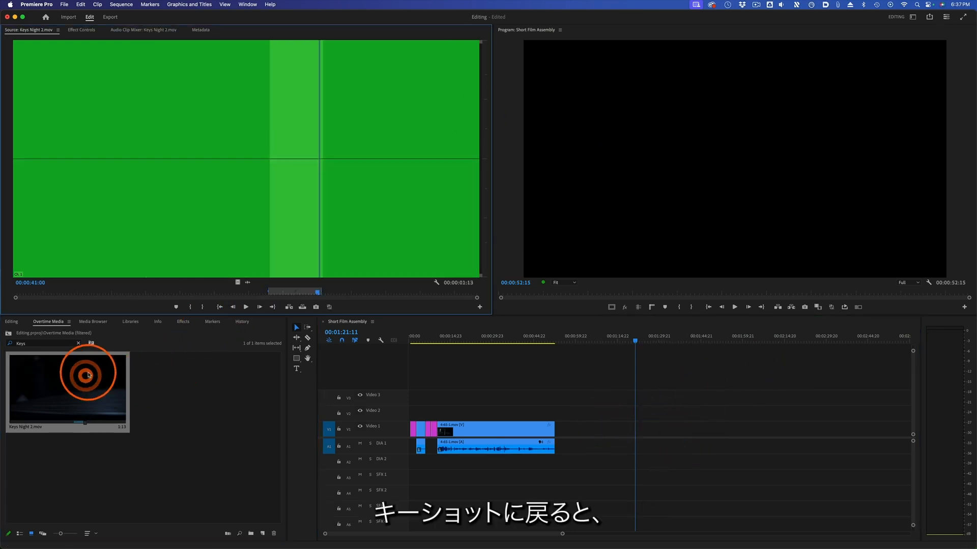
click(237, 282)
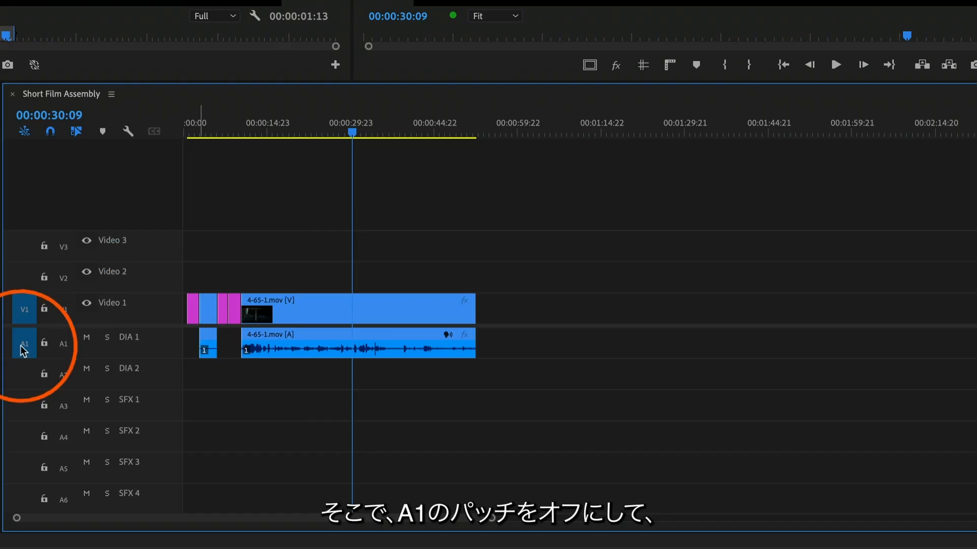
click(328, 447)
drag(349, 136, 242, 133)
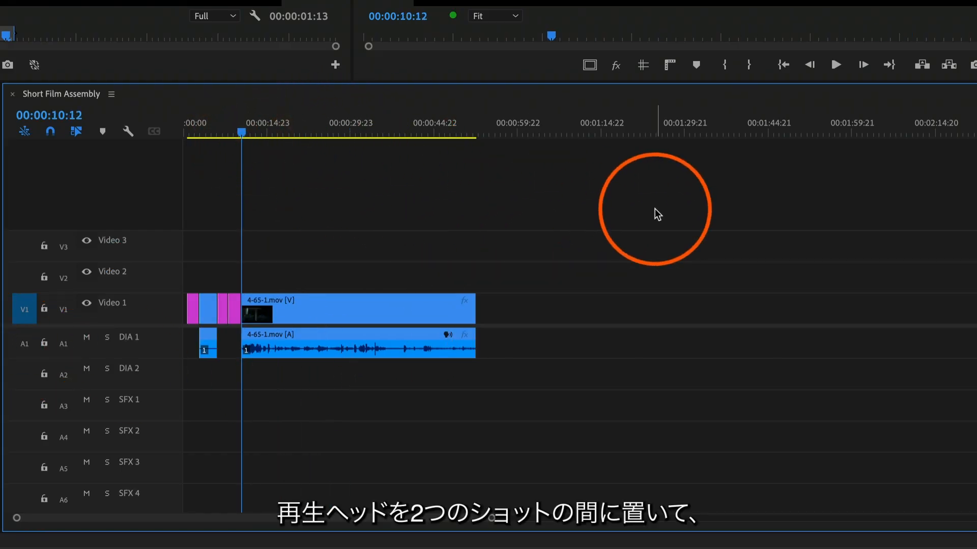
key(comma)
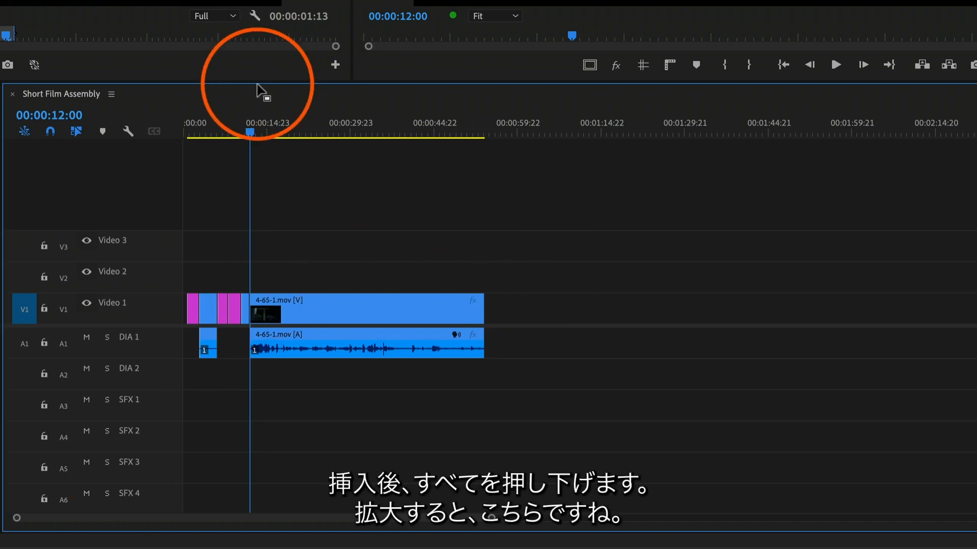
key(equal)
key(equal)
key(equal)
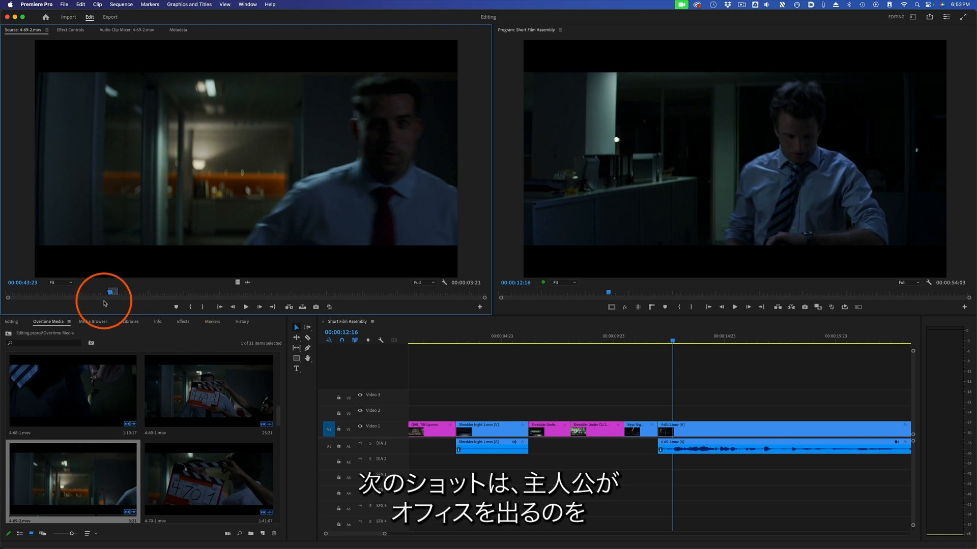
Skim the marked range of the boss shot in the Source Monitor and play the sequence from the start of 4-65-1.mov
drag(103, 294, 116, 295)
click(658, 341)
key(space)
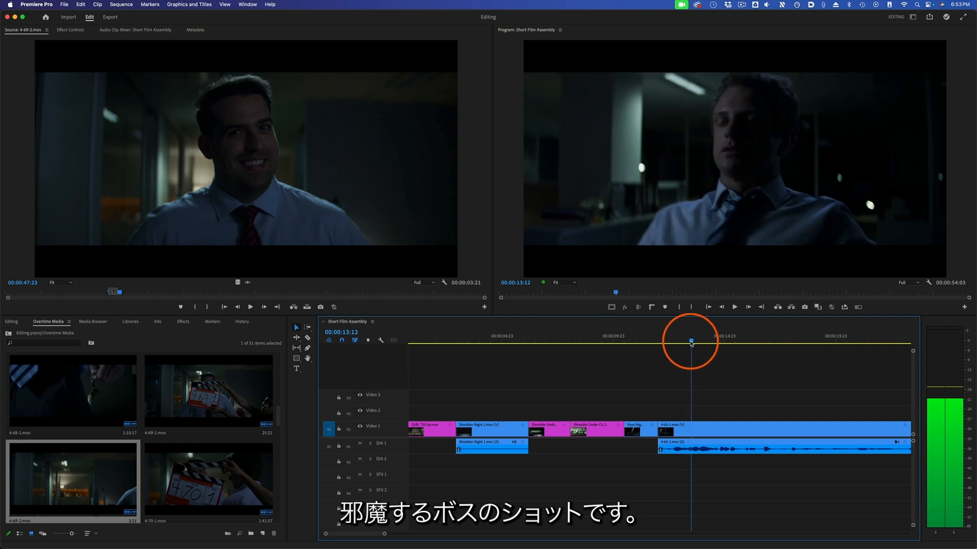
drag(120, 295, 113, 294)
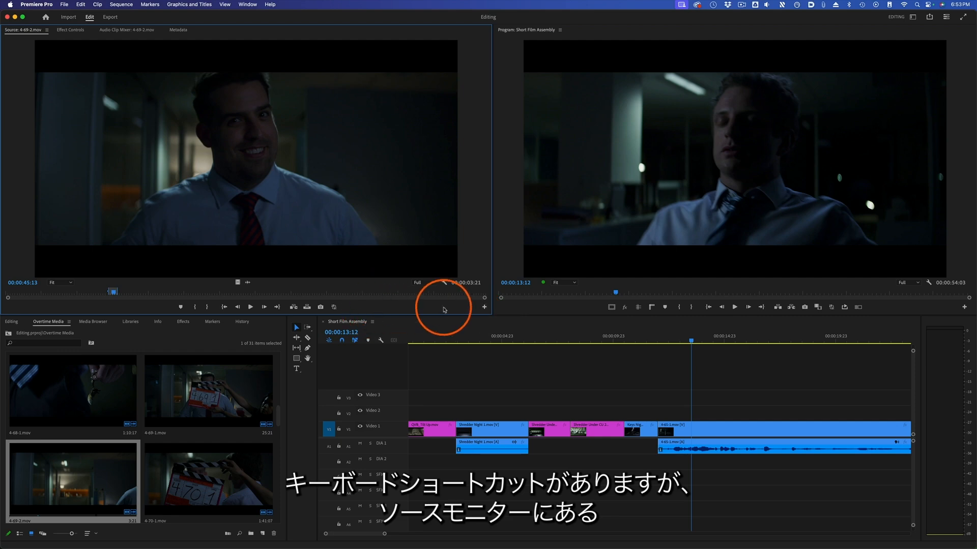
Add a Play Video In to Out button to the Source Monitor and play the marked range of 4-69-2.mov with it
click(484, 309)
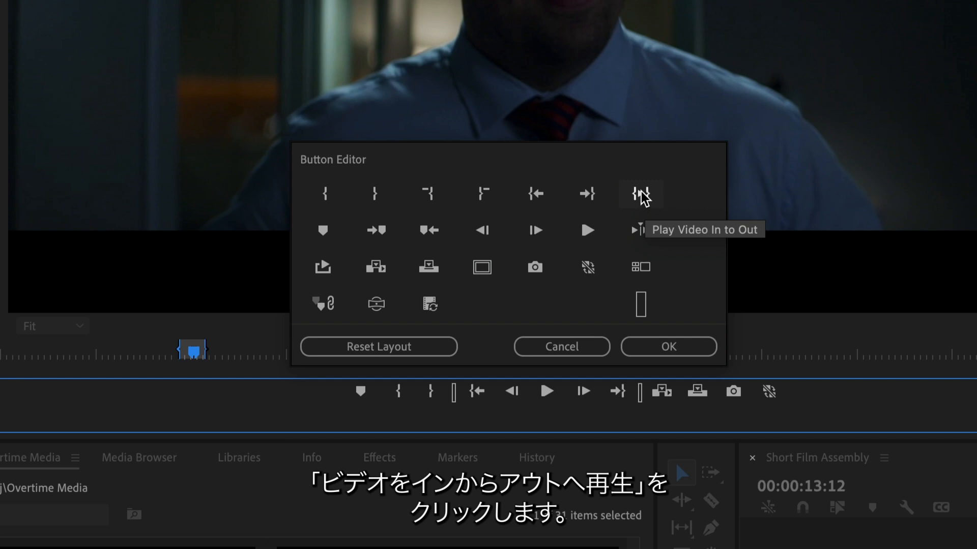
drag(642, 192, 680, 235)
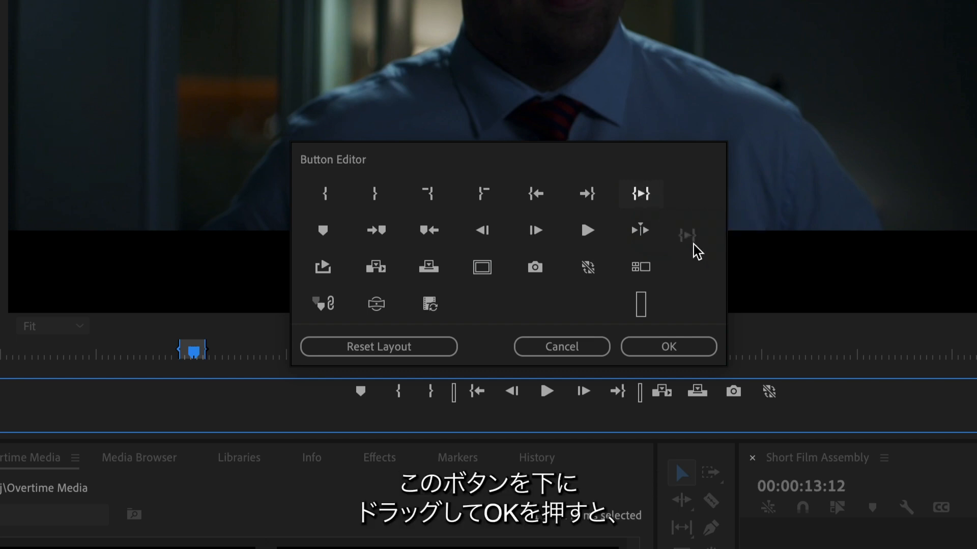
drag(812, 385, 811, 388)
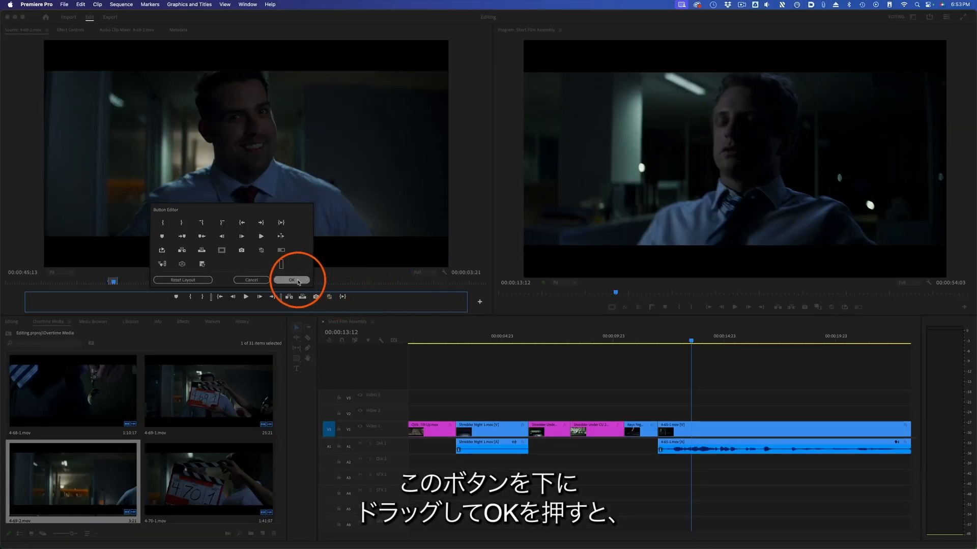
click(342, 307)
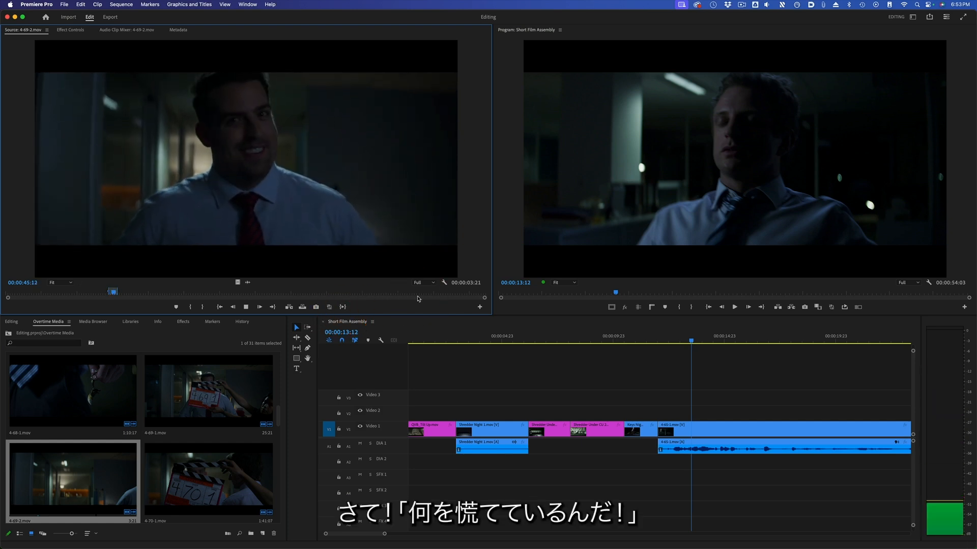
click(398, 307)
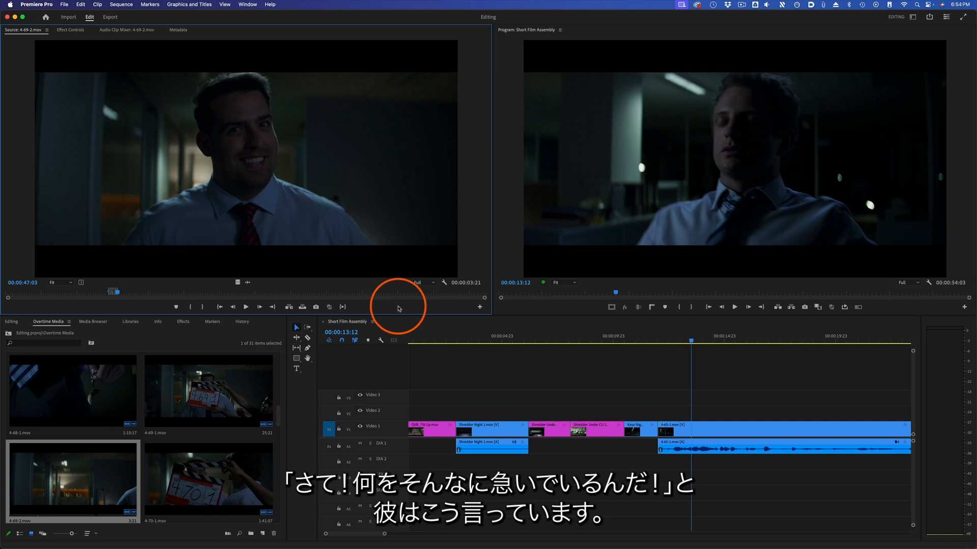
Play the sequence from 00:00:12:17 to hear the same line of dialogue in 4-65-1.mov
click(684, 351)
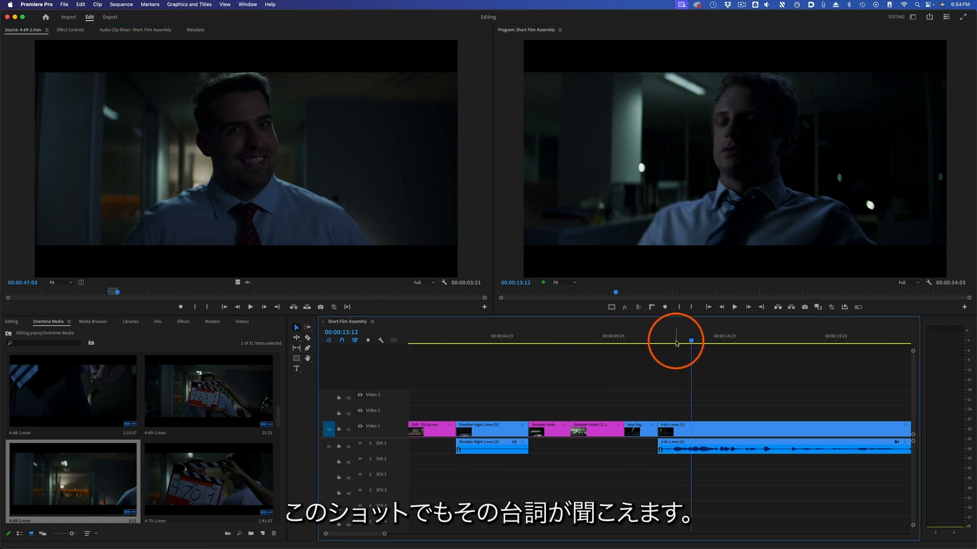
click(698, 366)
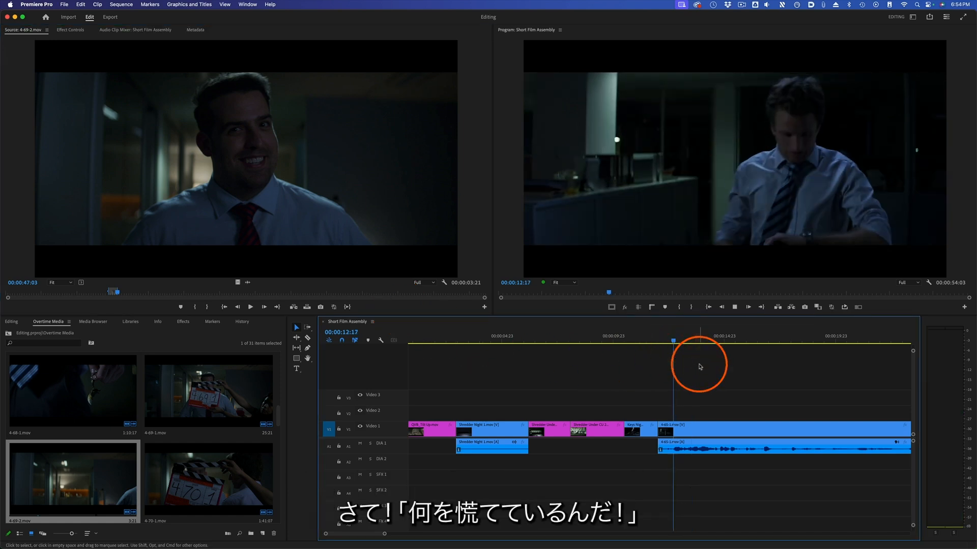
key(space)
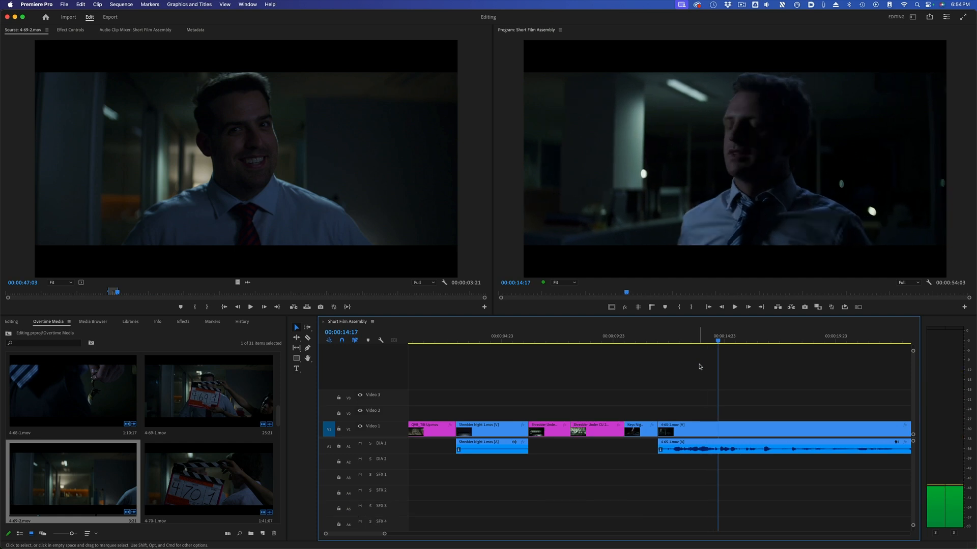
click(699, 366)
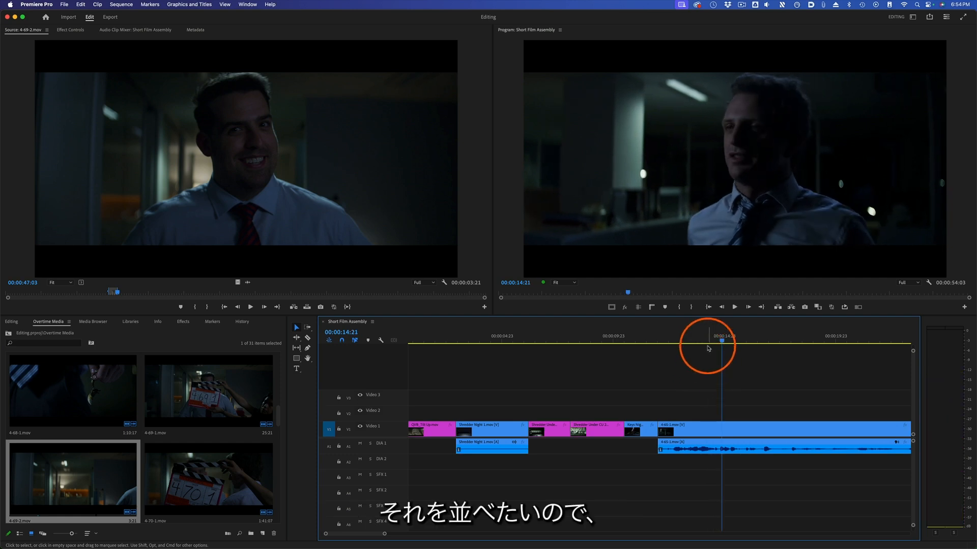
Mark a sequence range from the start of 4-65-1.mov to 00:00:14:22
drag(690, 337, 723, 338)
key(i)
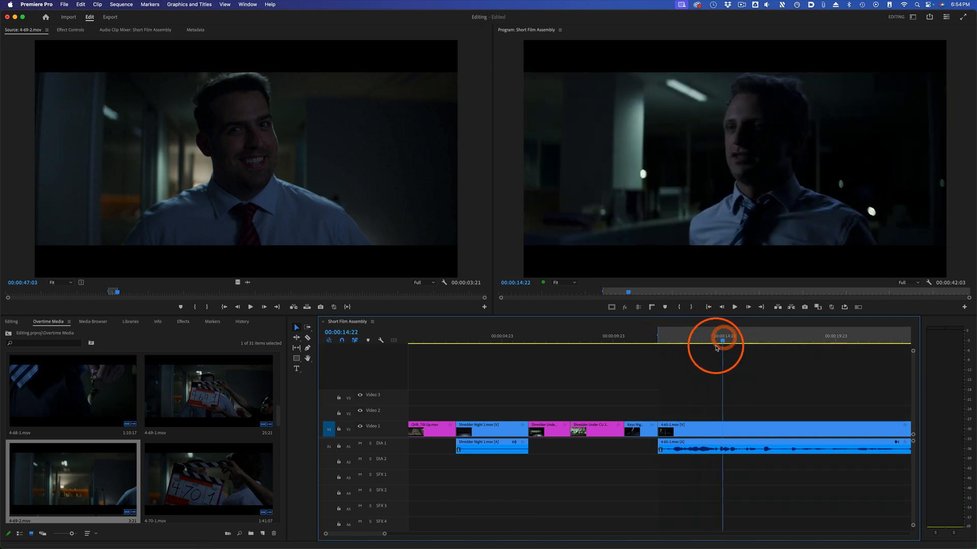
key(o)
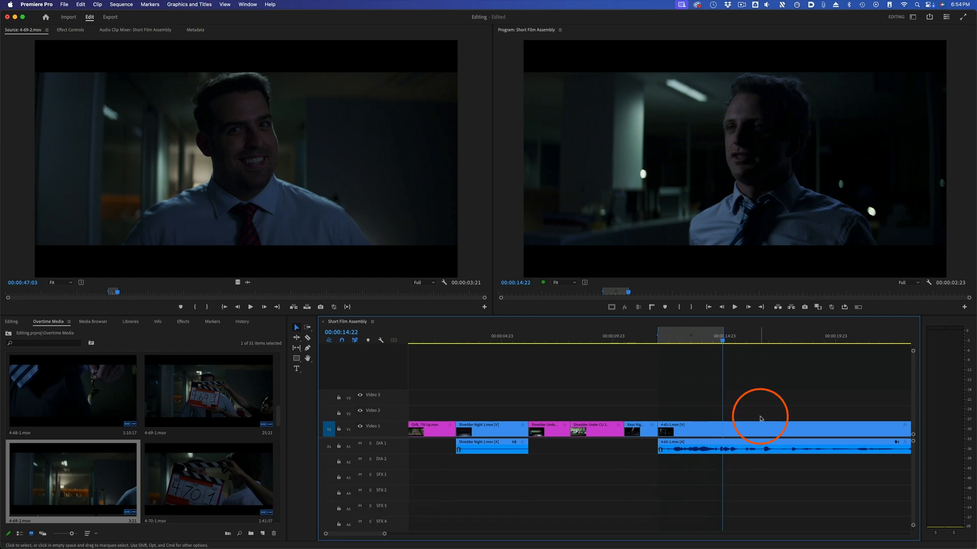
Add a clip marker to 4-65-1.mov at 00:00:12:17 and, with no clip selected, a sequence marker at the same frame
drag(678, 341, 673, 342)
click(688, 436)
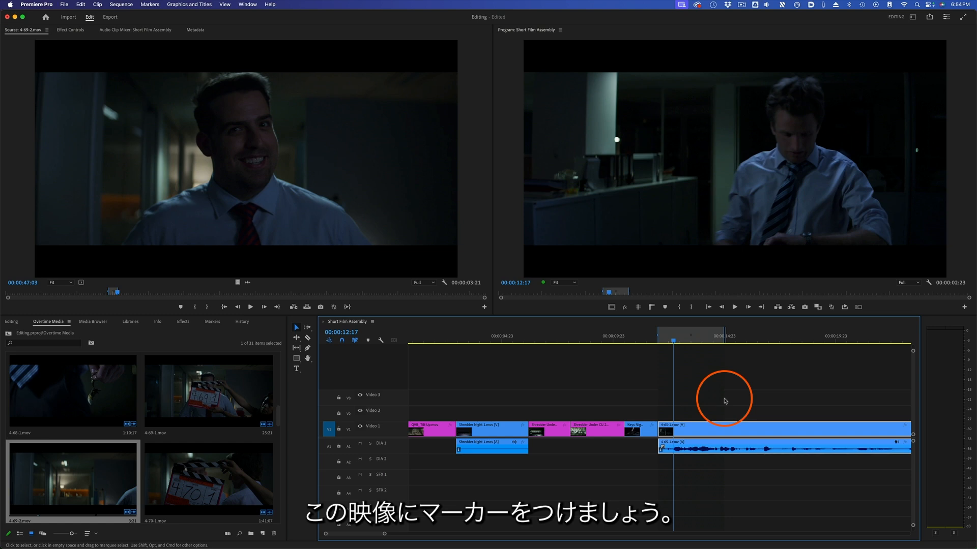
click(681, 341)
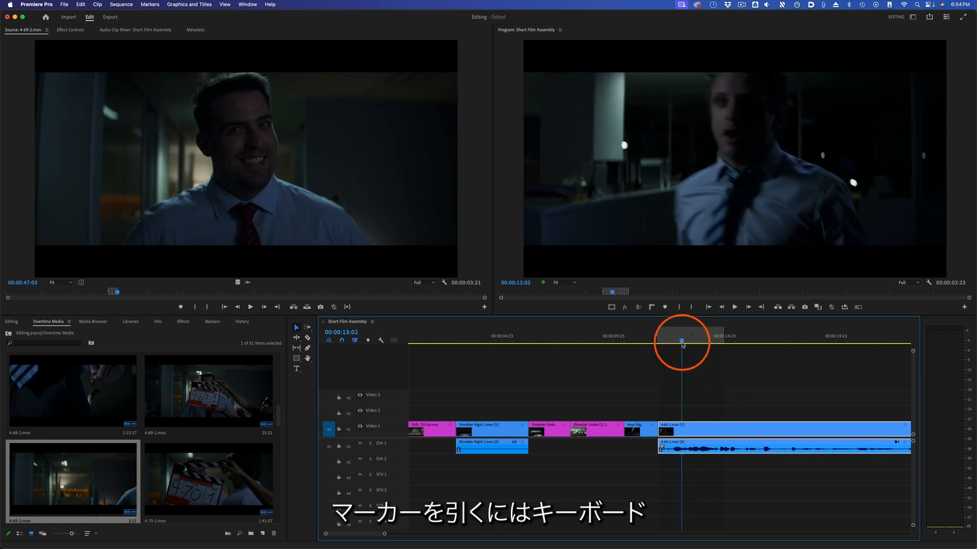
click(673, 342)
click(699, 367)
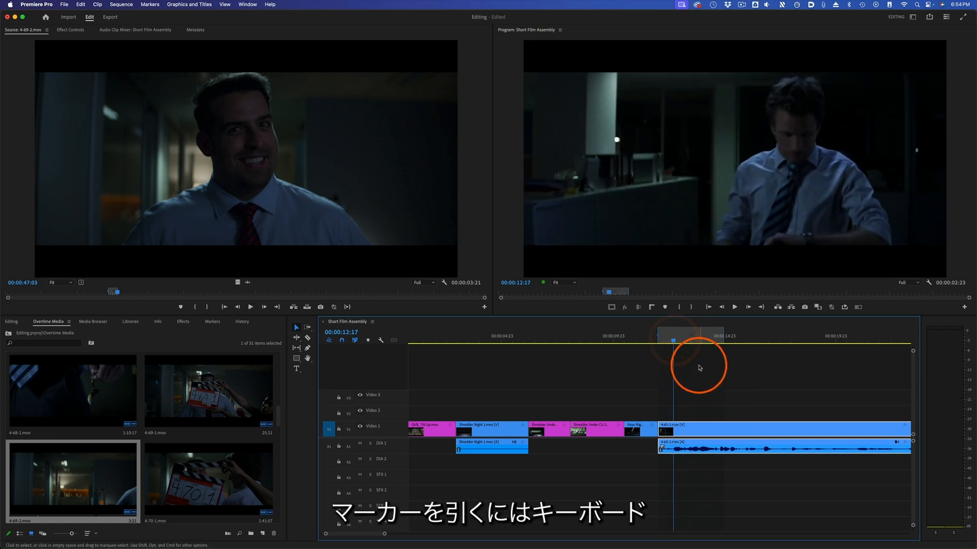
key(m)
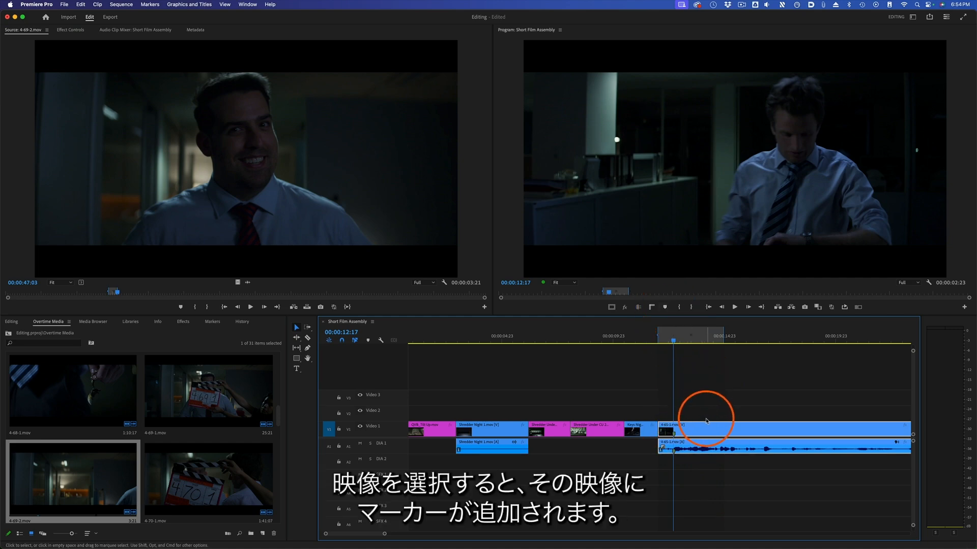
click(717, 374)
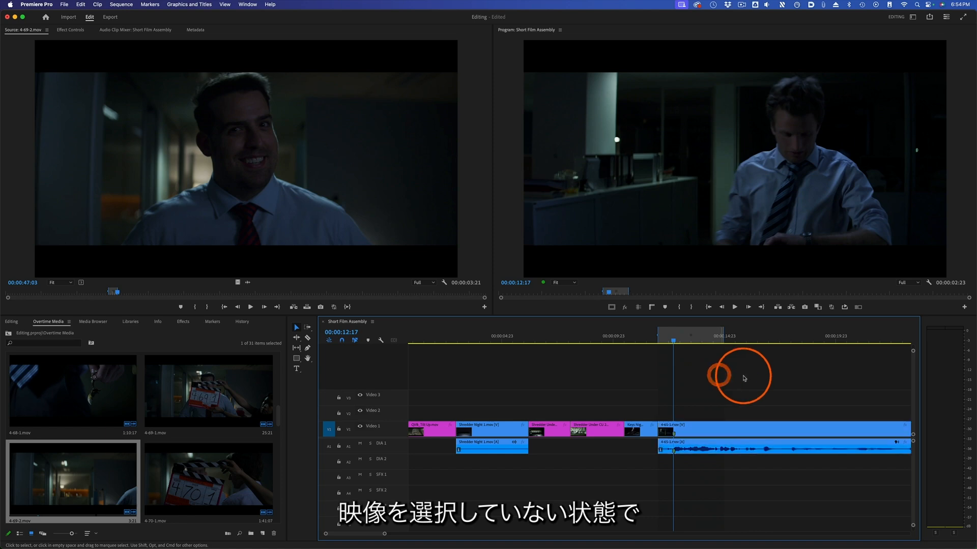
key(m)
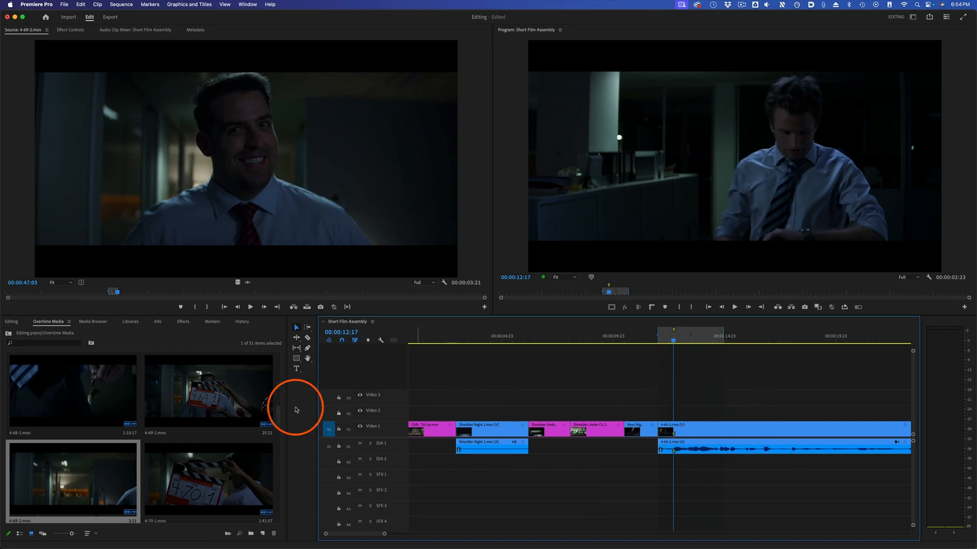
Show the audio waveform of 4-69-2.mov in the Source Monitor, enlarged in time and height around the marked range
click(287, 216)
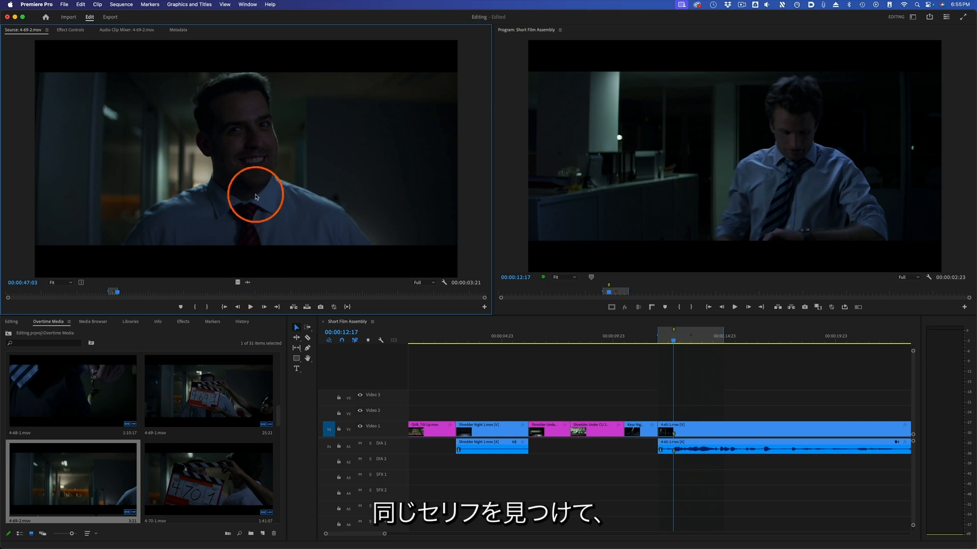
click(248, 282)
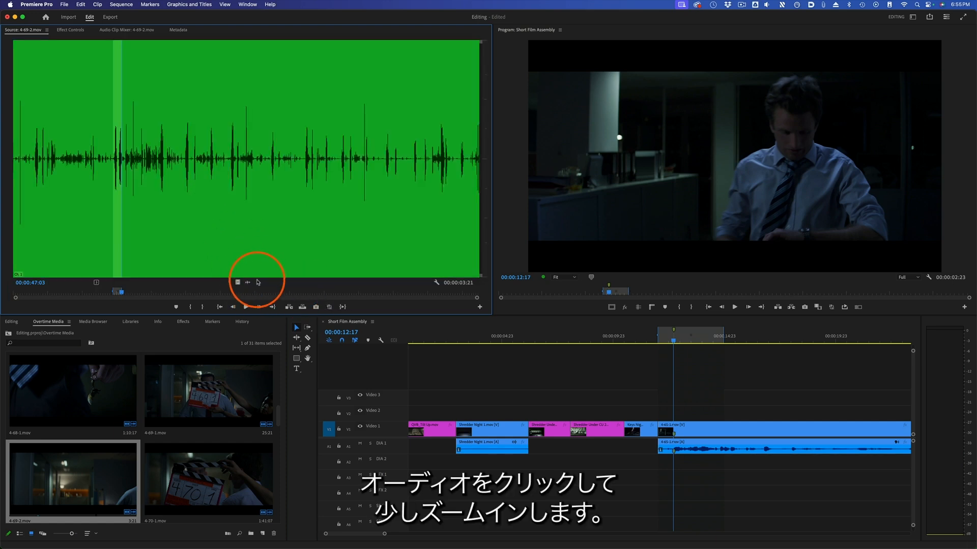
drag(15, 299, 140, 298)
drag(150, 298, 187, 296)
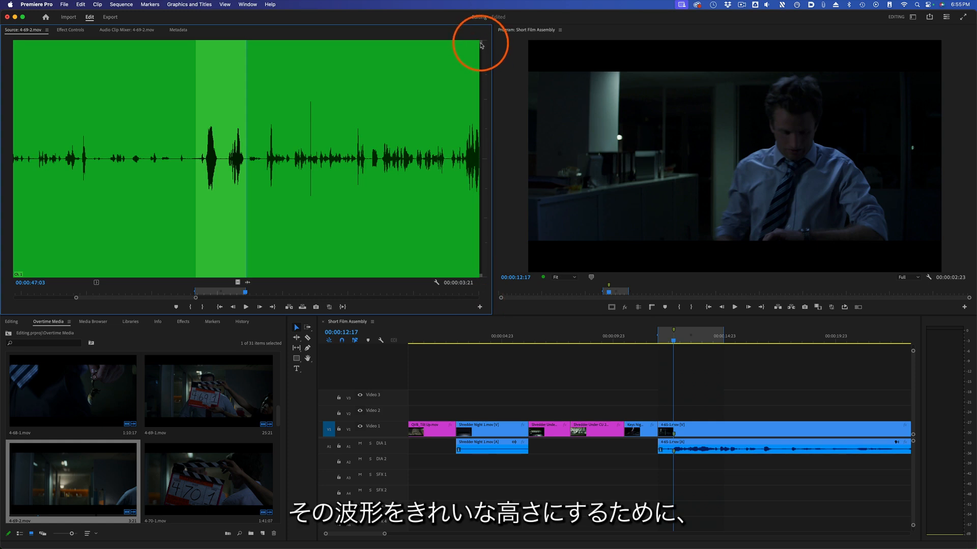
drag(483, 63, 492, 116)
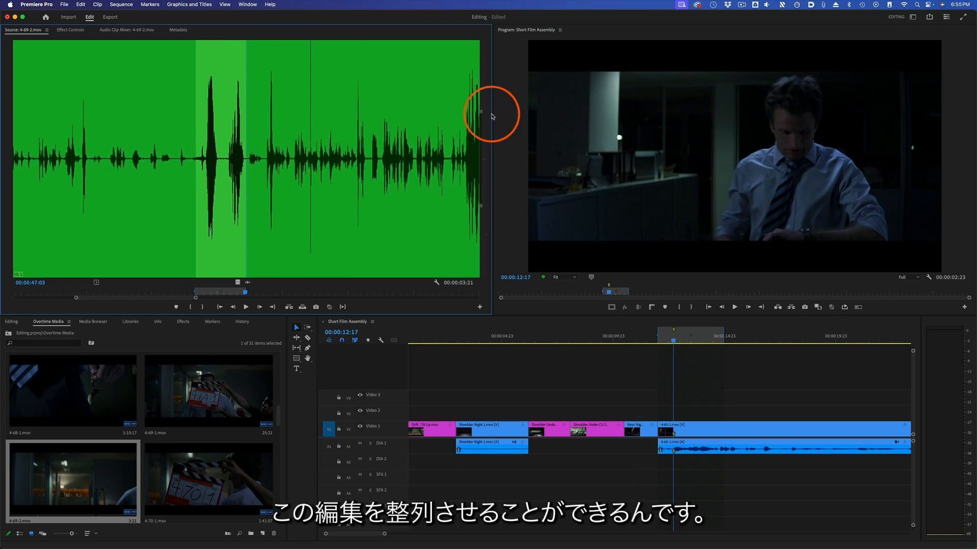
Move the In point of 4-69-2.mov one frame later and add a source marker at 00:00:44:02, where the line starts
drag(195, 202, 196, 201)
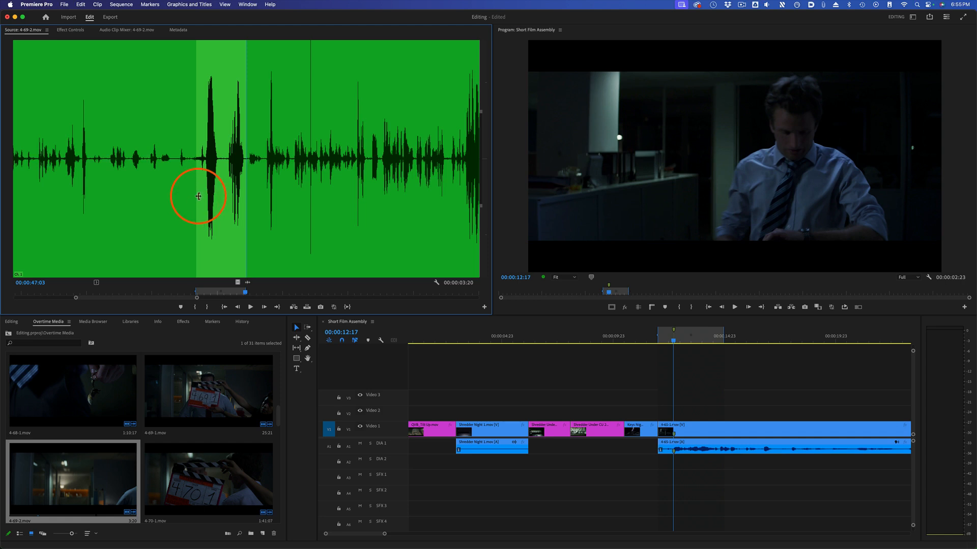
key(space)
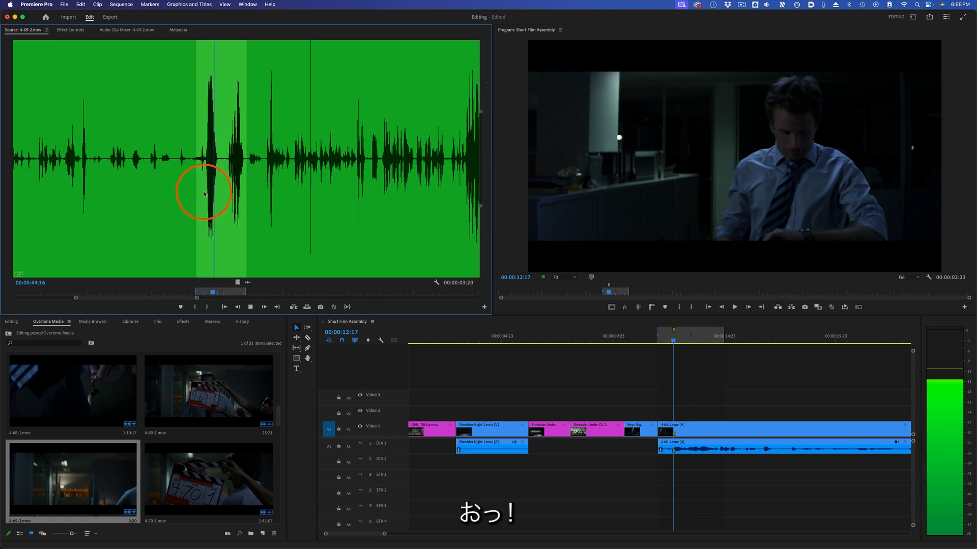
drag(204, 191, 206, 191)
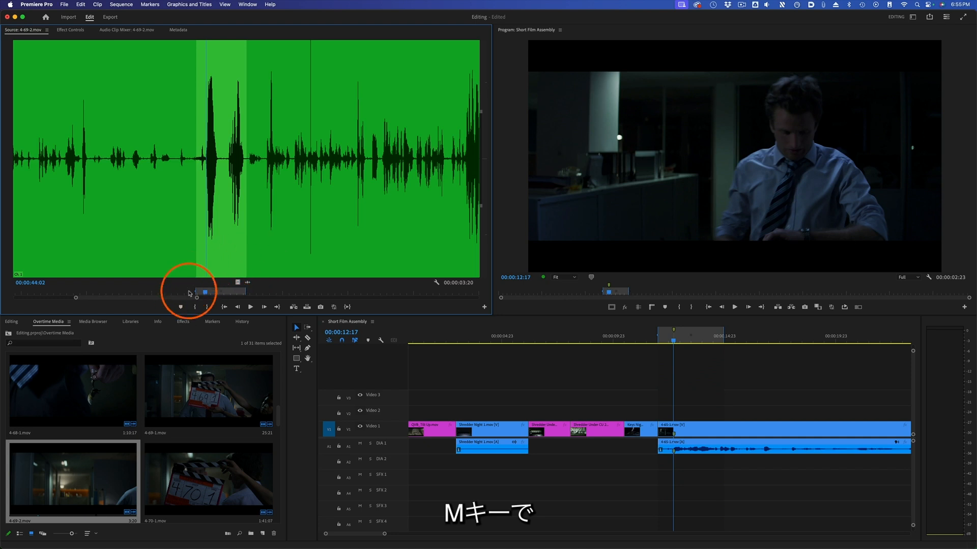
key(m)
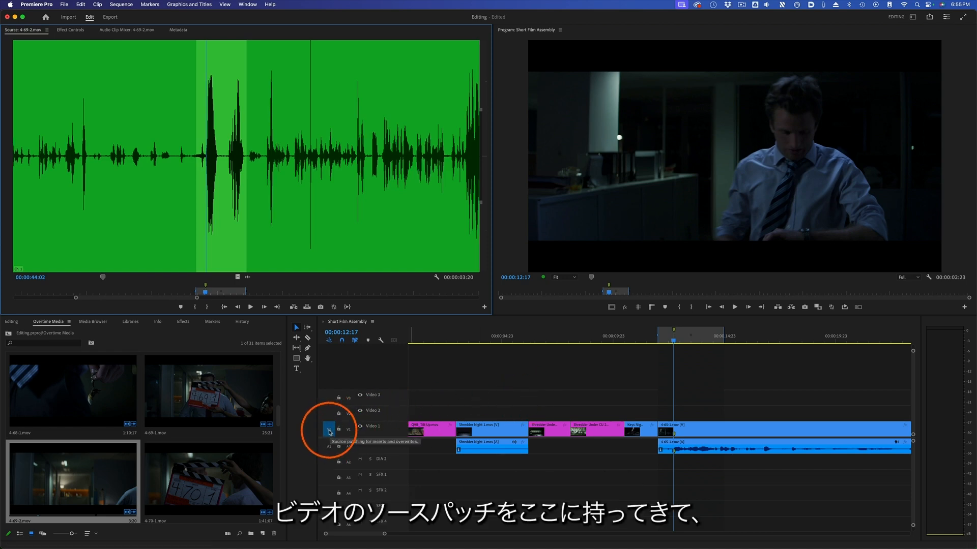
Patch the source video to V2 and its audio to A2, and overwrite 4-69-2.mov there, ignoring the sequence Out point
drag(329, 430, 329, 414)
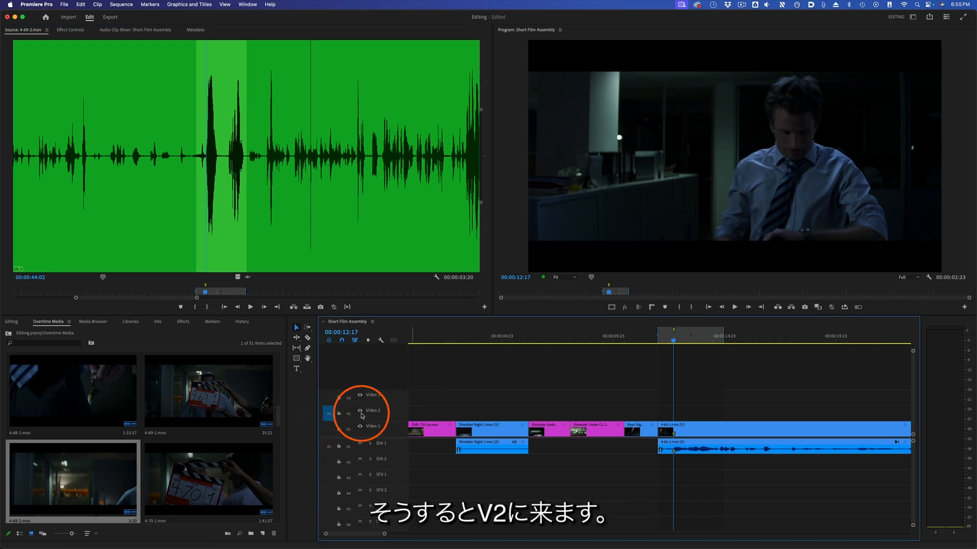
click(330, 448)
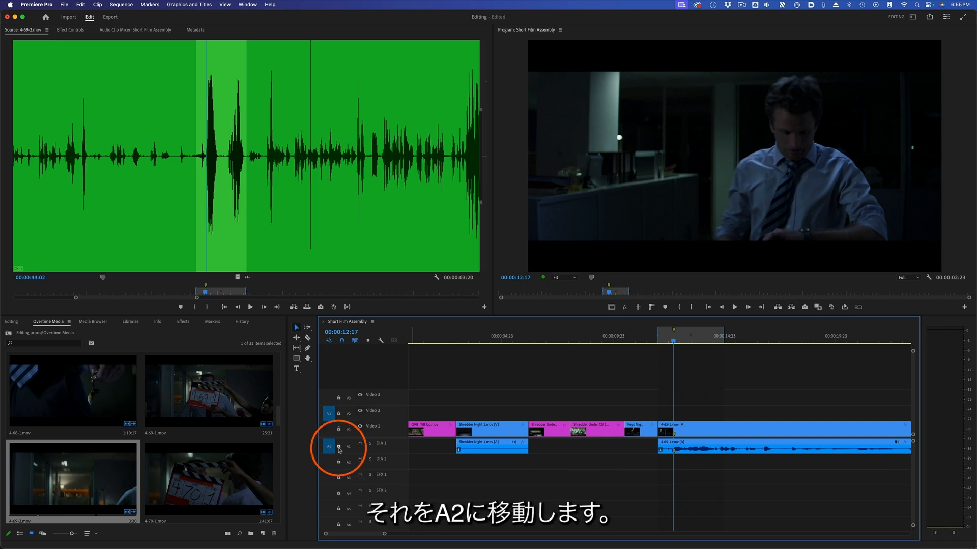
drag(330, 450, 329, 464)
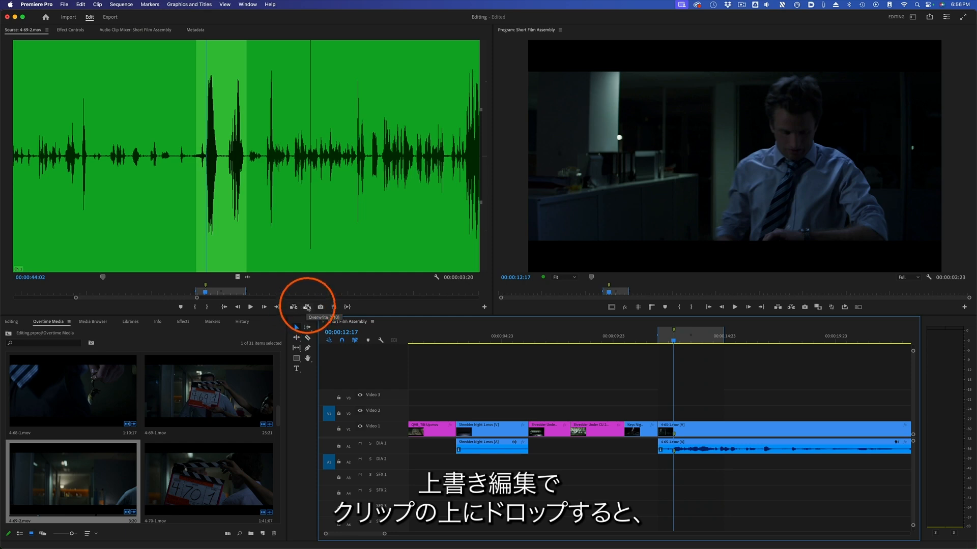
click(307, 307)
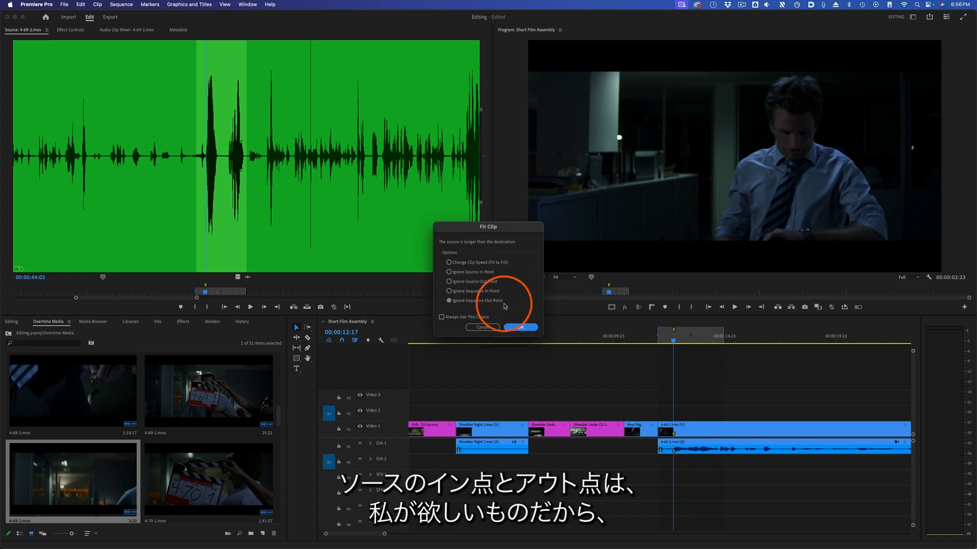
click(520, 329)
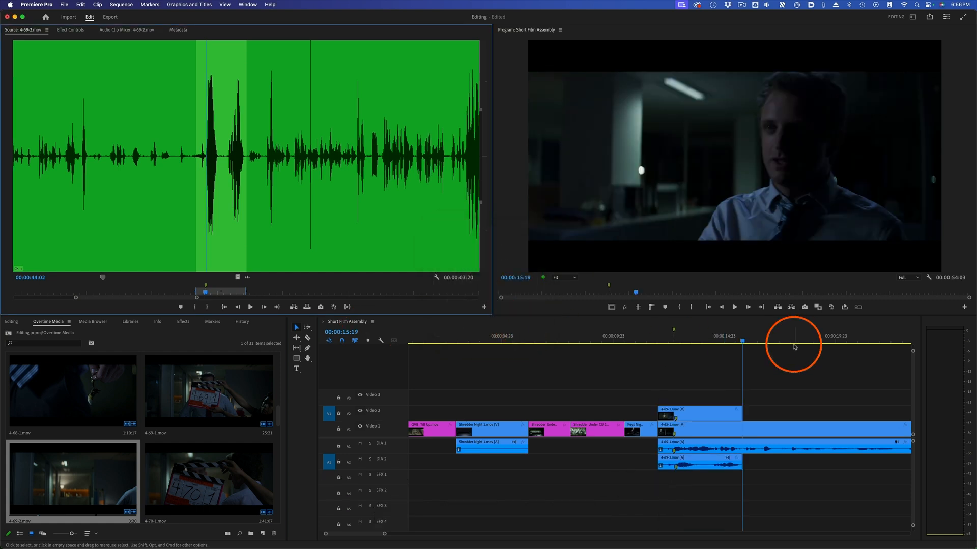
Enlarge the audio tracks and zoom the timeline in on the overlapping 4-65-1.mov and 4-69-2.mov clips around the sequence marker
click(676, 341)
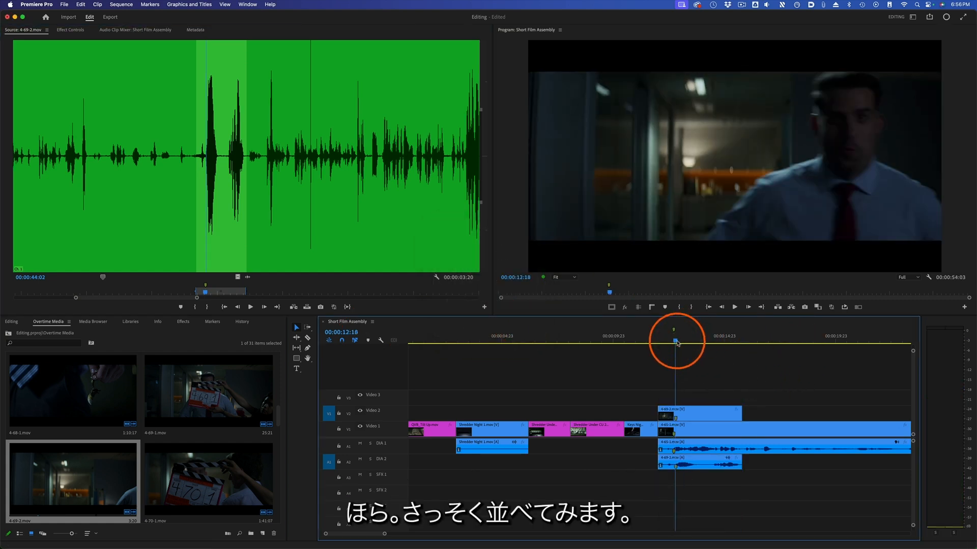
key(alt+equal)
key(alt+equal)
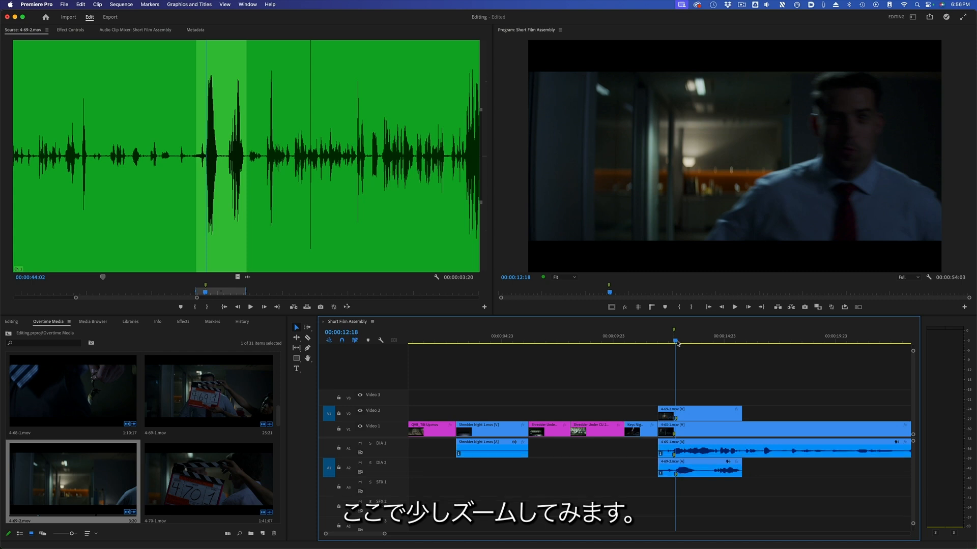
key(alt+equal)
key(equal)
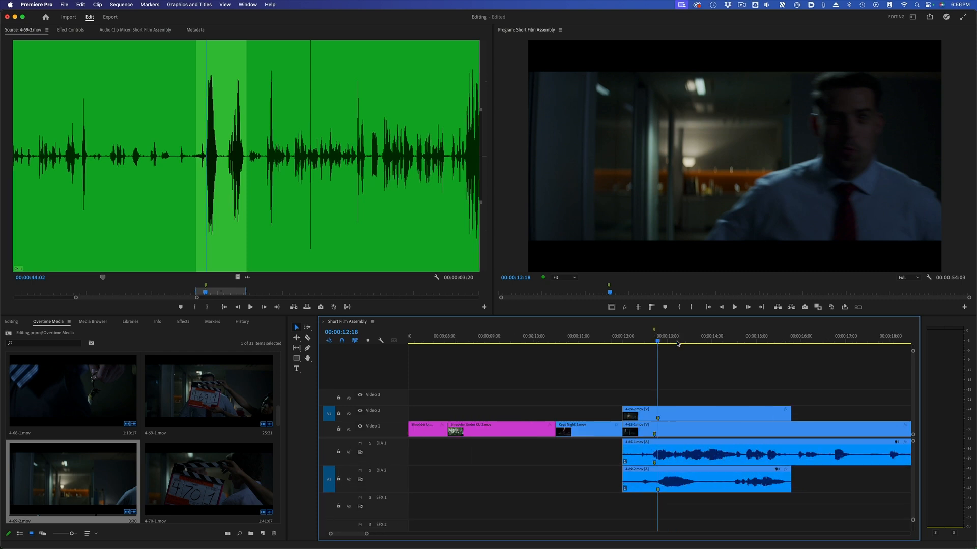
key(equal)
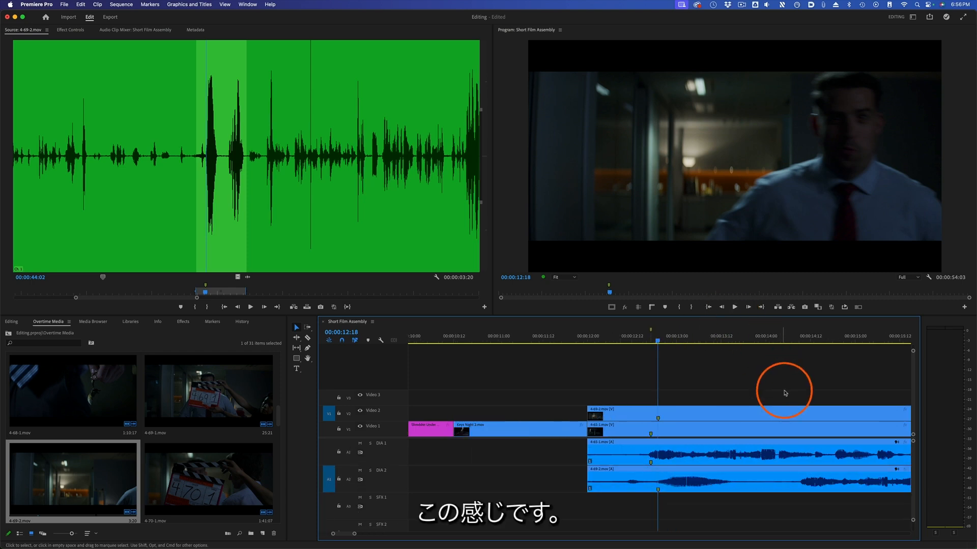
Nudge 4-69-2.mov on V2 and A2 two frames earlier so its clip marker lines up with the one on 4-65-1.mov
click(697, 412)
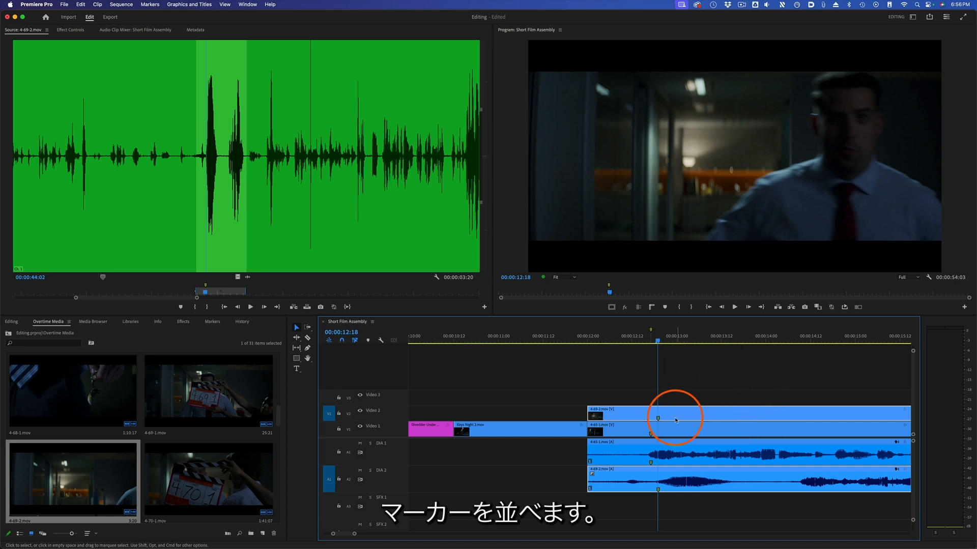
drag(745, 415, 765, 409)
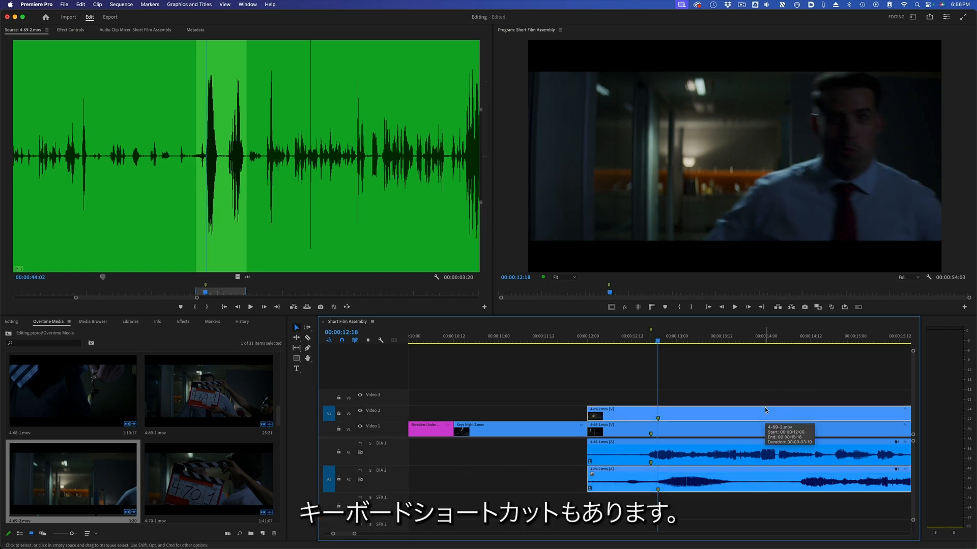
key(alt+Left)
key(super+Left)
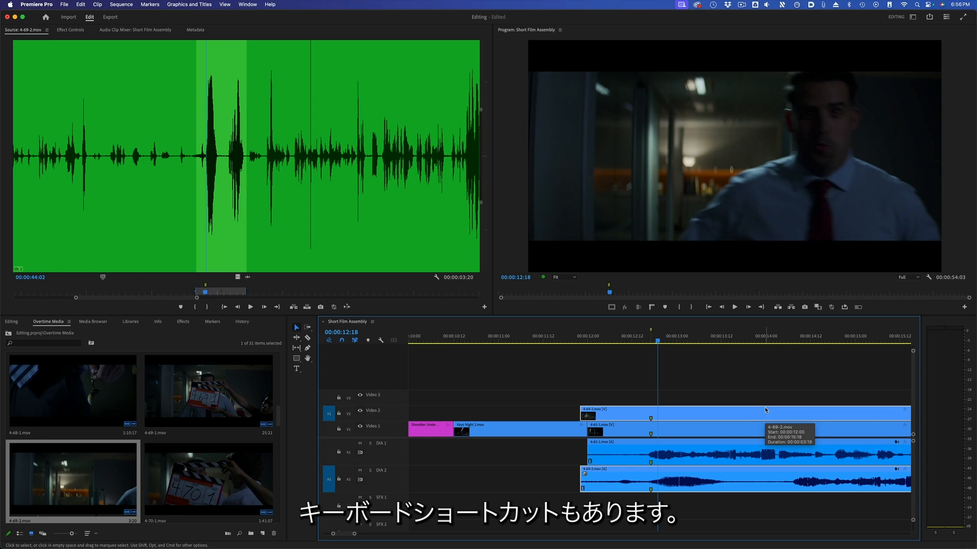
Nudge 4-69-2.mov two frames later, and back two frames earlier to the aligned position
key(alt+Right)
key(alt+Right)
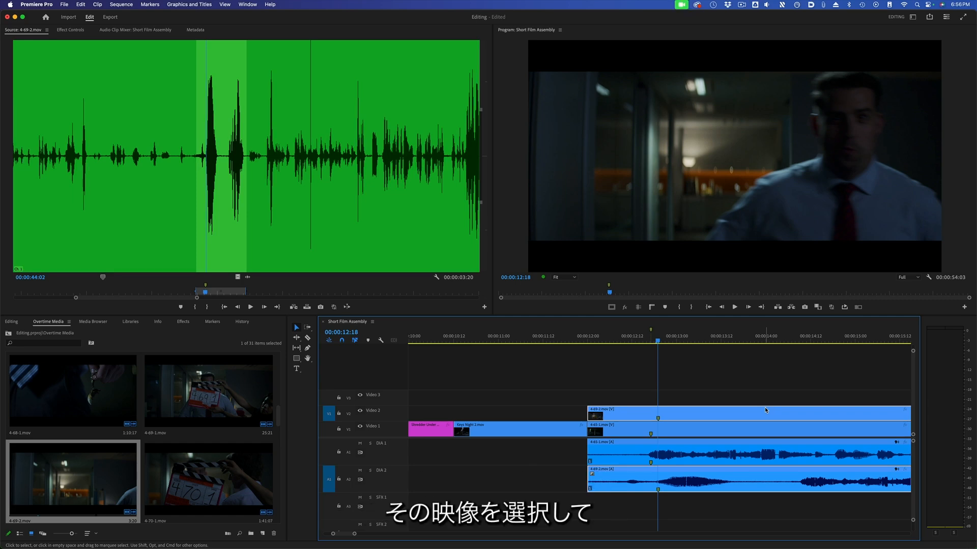
key(alt+Left)
key(alt+Left)
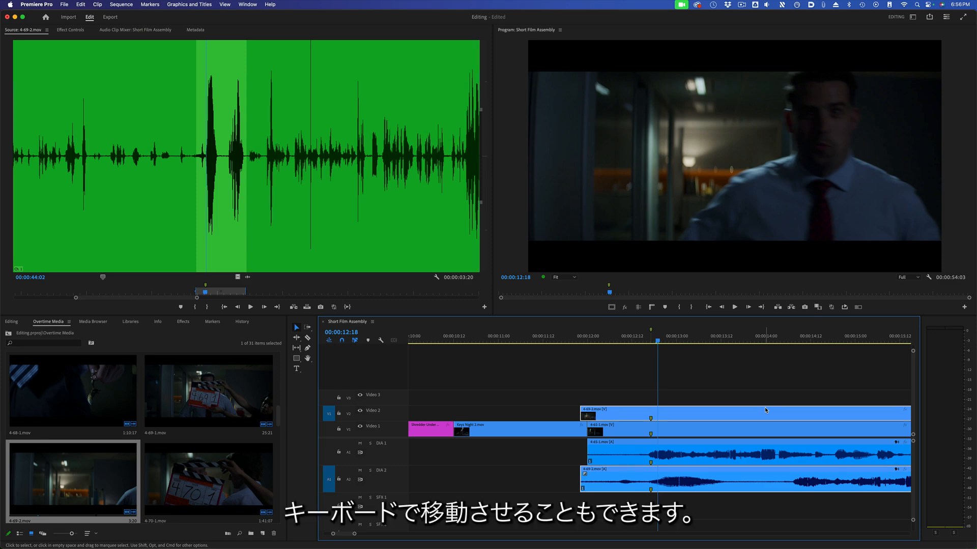
Deselect 4-69-2.mov and play the sequence from just before its start to hear the overlapping dialogue
drag(733, 413, 736, 411)
click(598, 411)
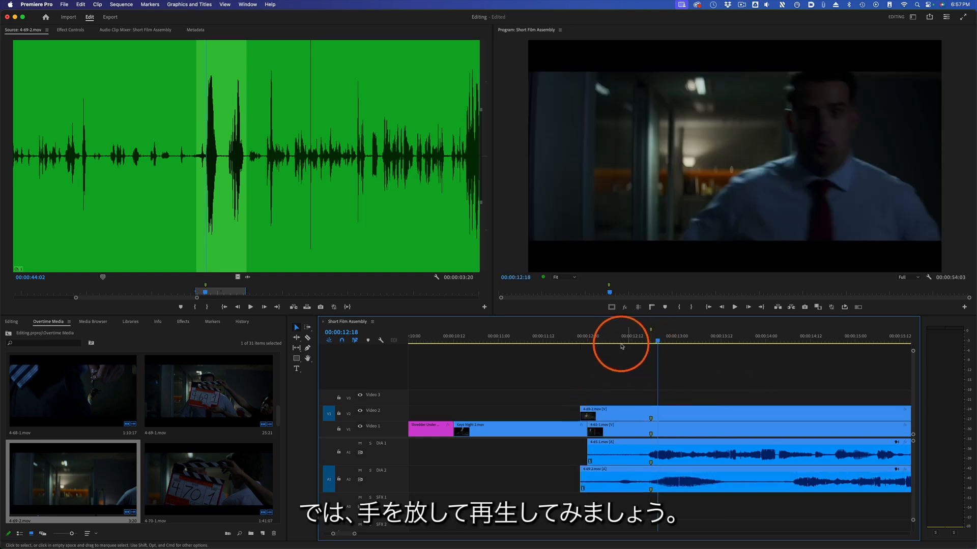
click(574, 336)
key(space)
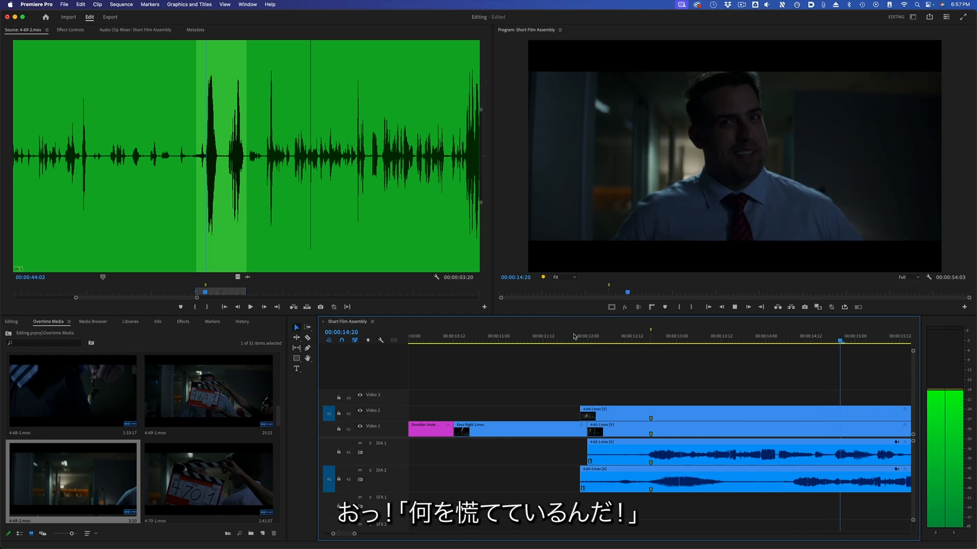
click(524, 502)
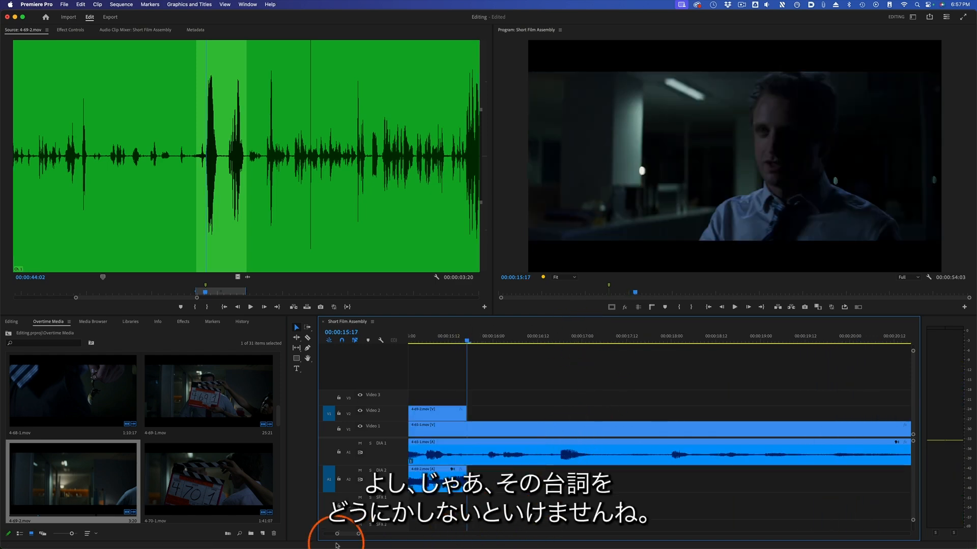
Replay the end of Keys Night 2.mov into the overlap, and scrub the opening of 4-65-1.mov up to its marker
drag(359, 535, 353, 535)
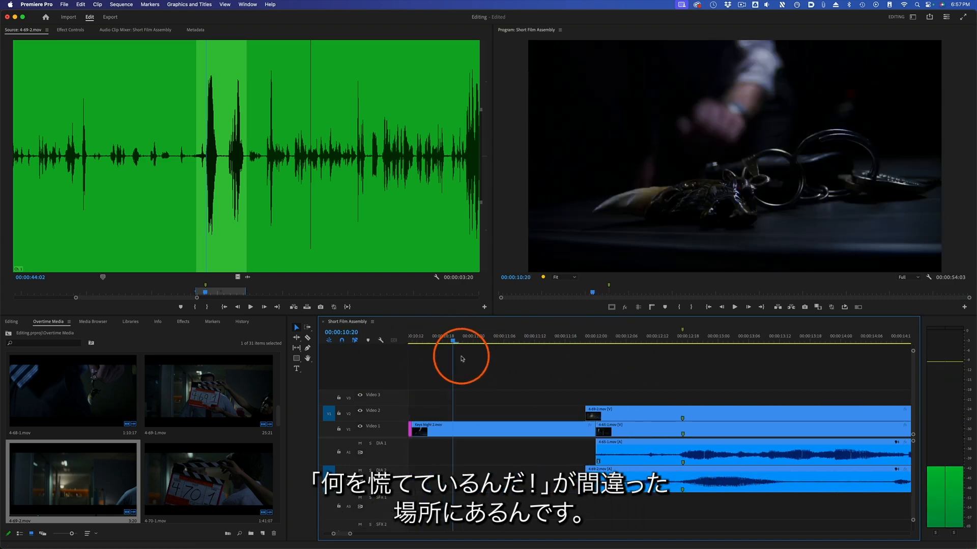
key(l)
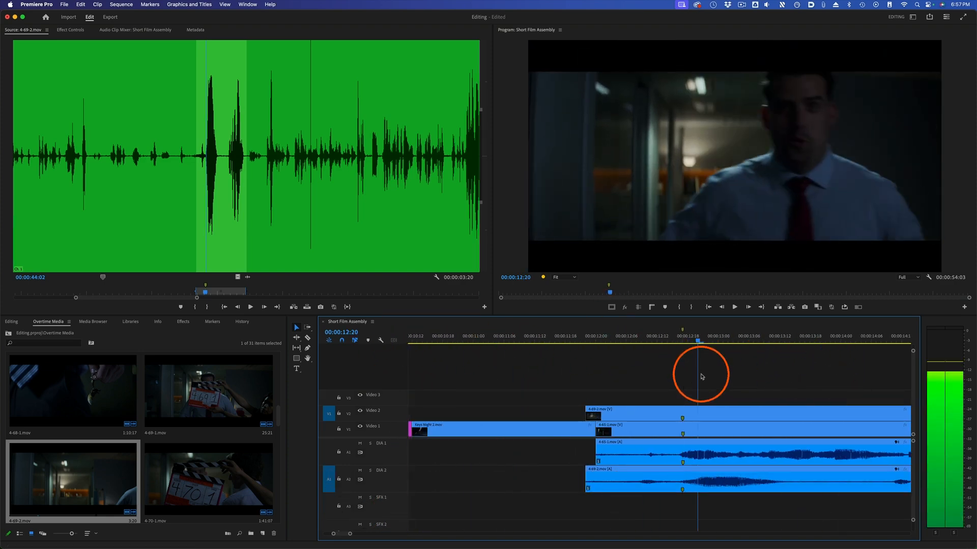
key(k)
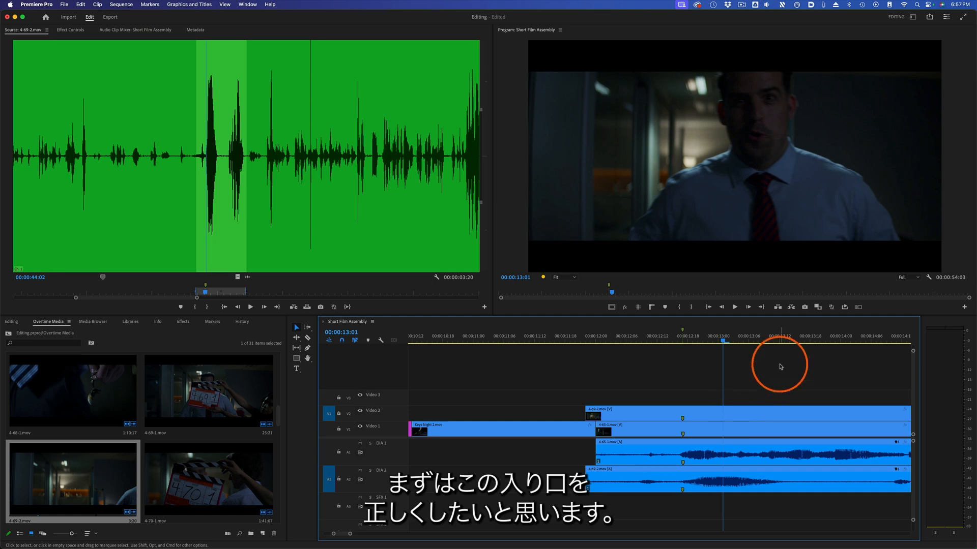
mouse_move(617, 338)
mouse_down()
mouse_move(581, 340)
mouse_move(617, 341)
mouse_up()
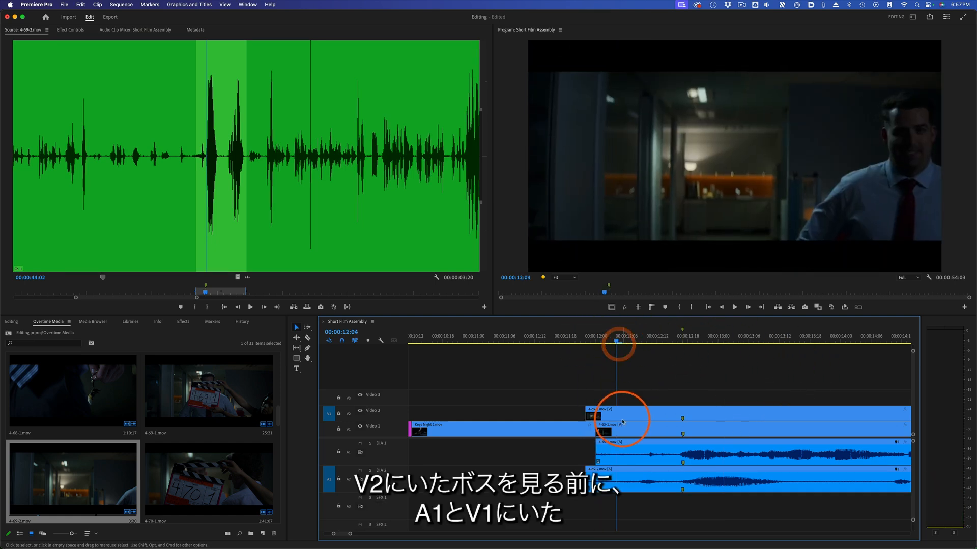
click(626, 426)
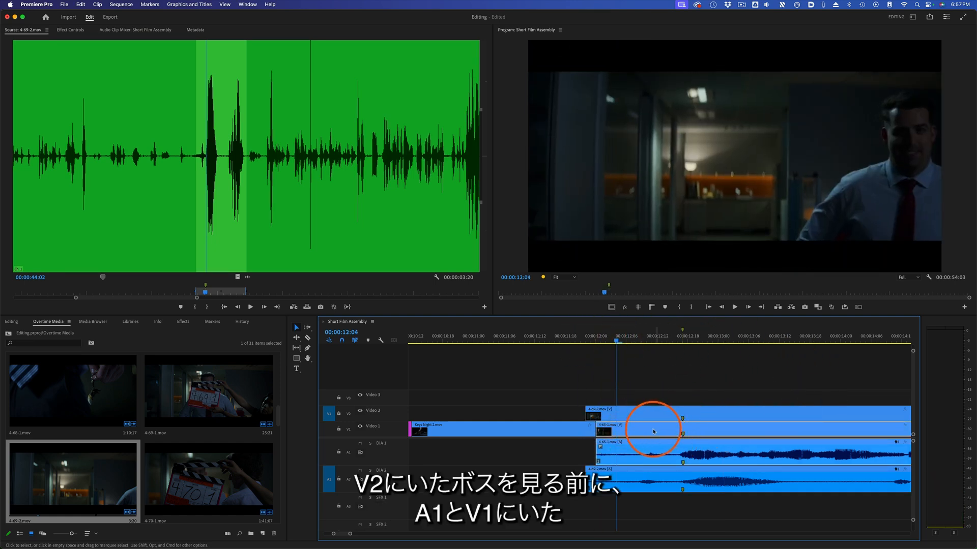
drag(630, 339, 681, 346)
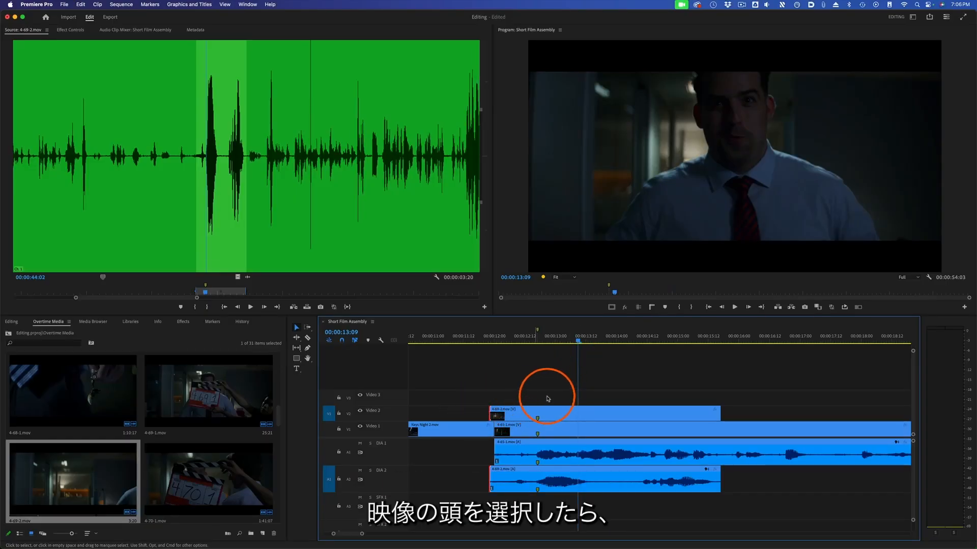
Trim the start of 4-69-2.mov on V2 and A2 to the marker at 00:00:12:17, and play the edit
drag(490, 413, 538, 411)
click(498, 340)
key(space)
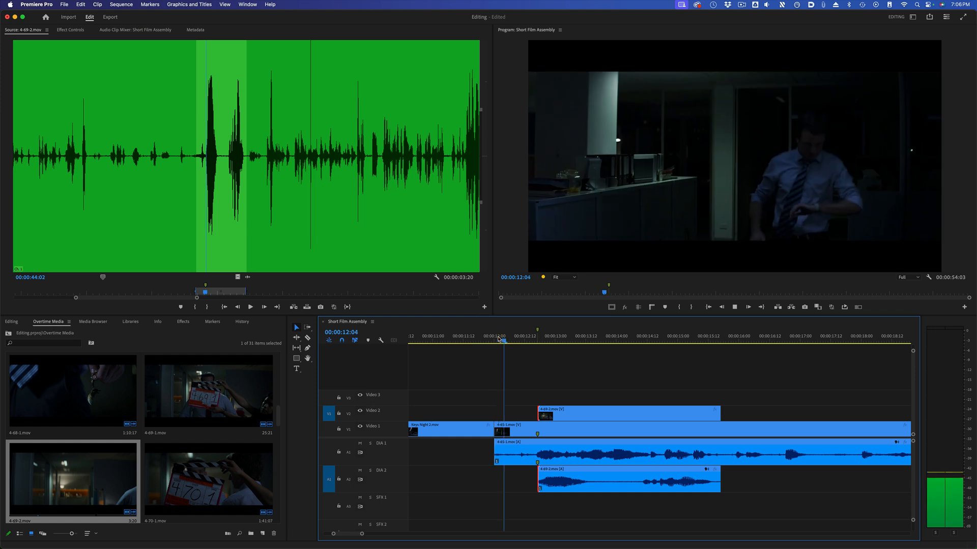
key(space)
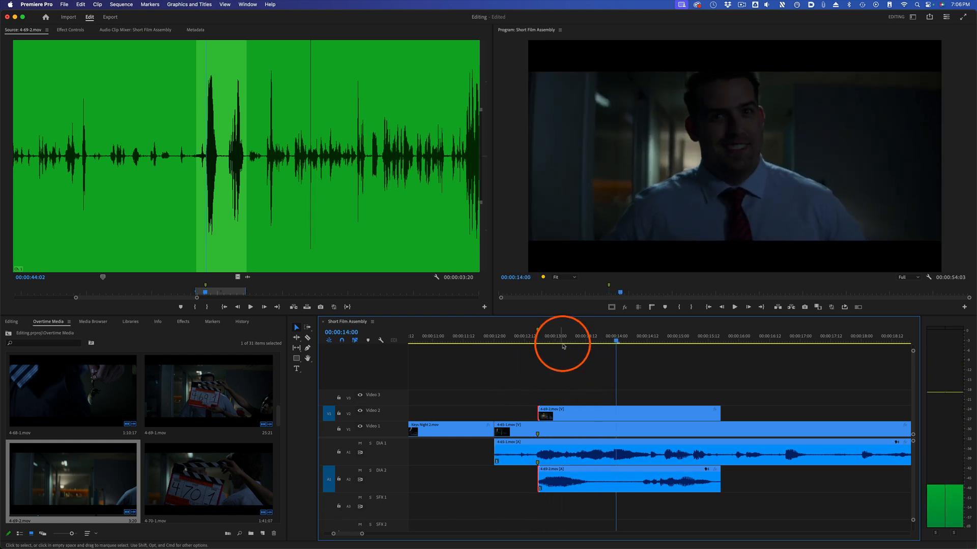
Retrim the start edit point of 4-69-2.mov to the marker and extend it back to about 00:00:11:20
drag(538, 412, 480, 410)
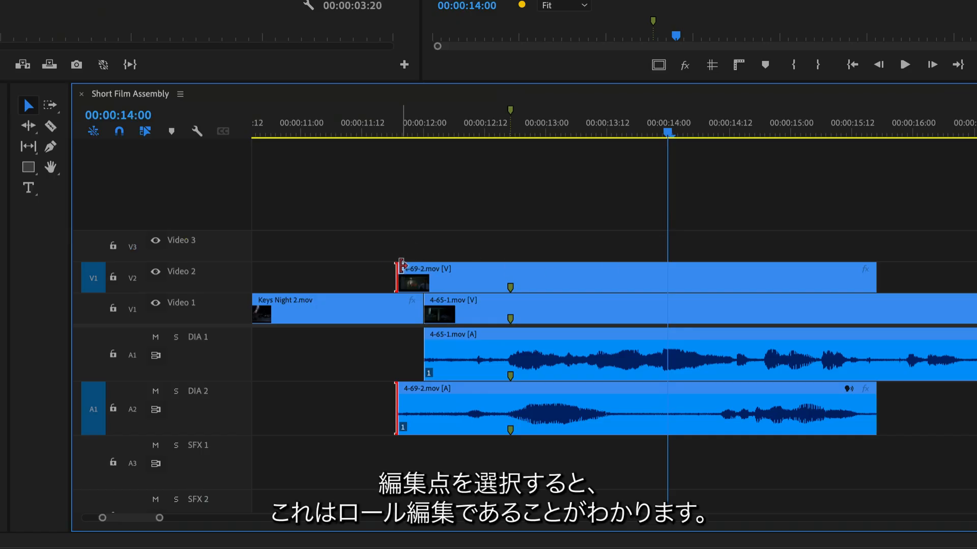
click(402, 266)
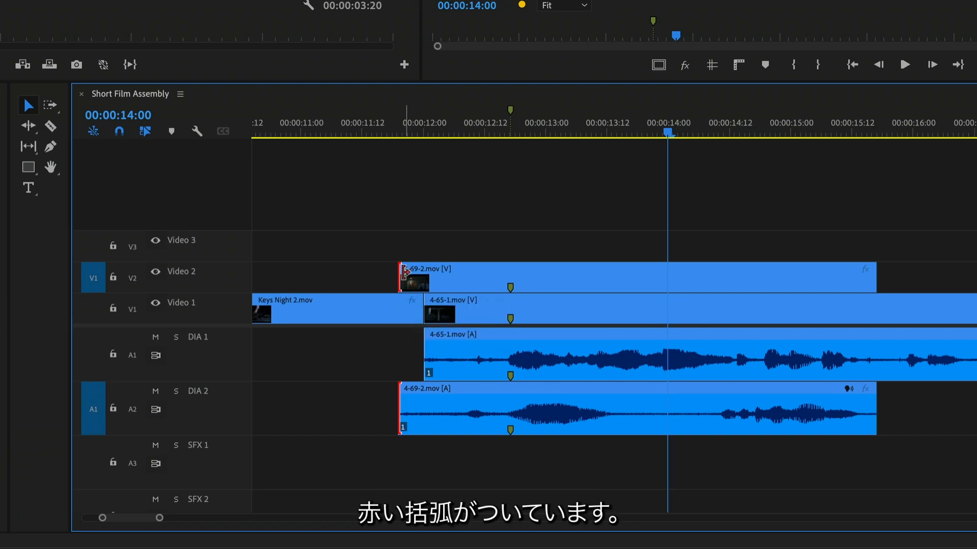
drag(405, 272, 511, 272)
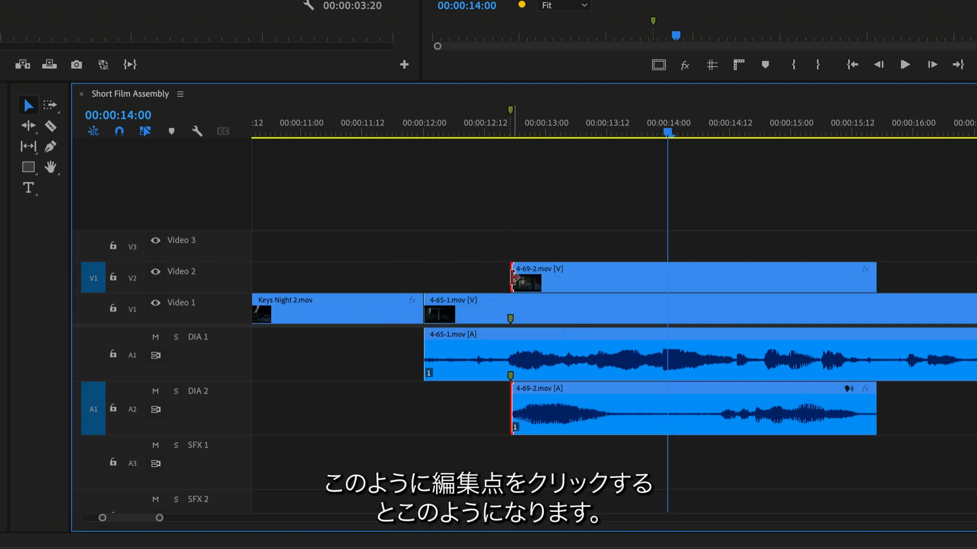
mouse_move(488, 277)
mouse_down()
mouse_move(404, 278)
mouse_move(513, 272)
mouse_move(407, 272)
mouse_up()
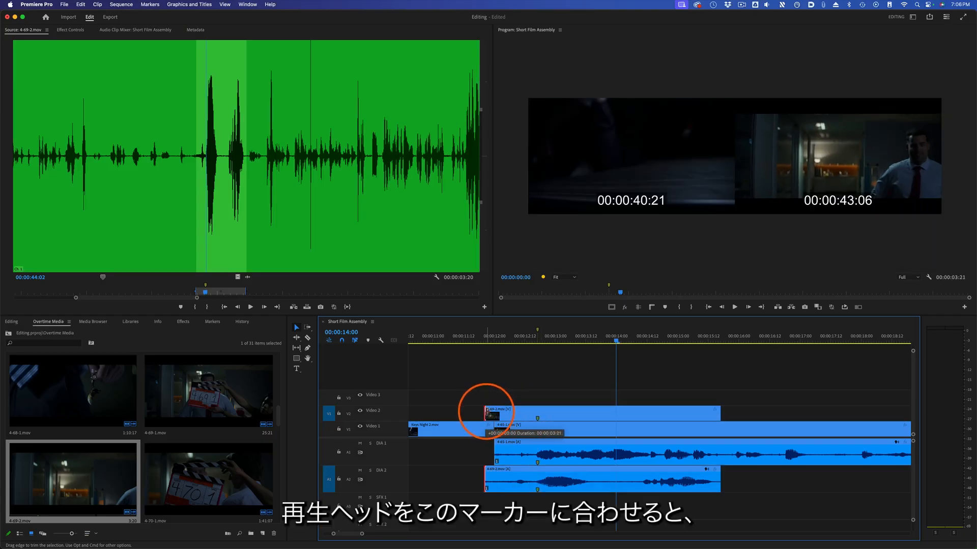
drag(486, 412, 487, 412)
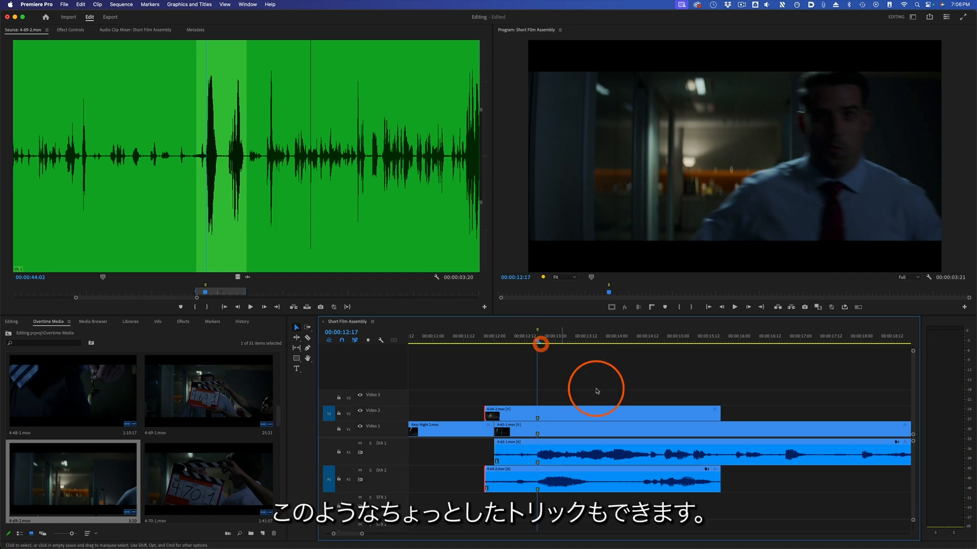
With the playhead on the marker at 00:00:12:17, extend the selected start edit of 4-69-2.mov to the playhead, undoing each extension
click(536, 342)
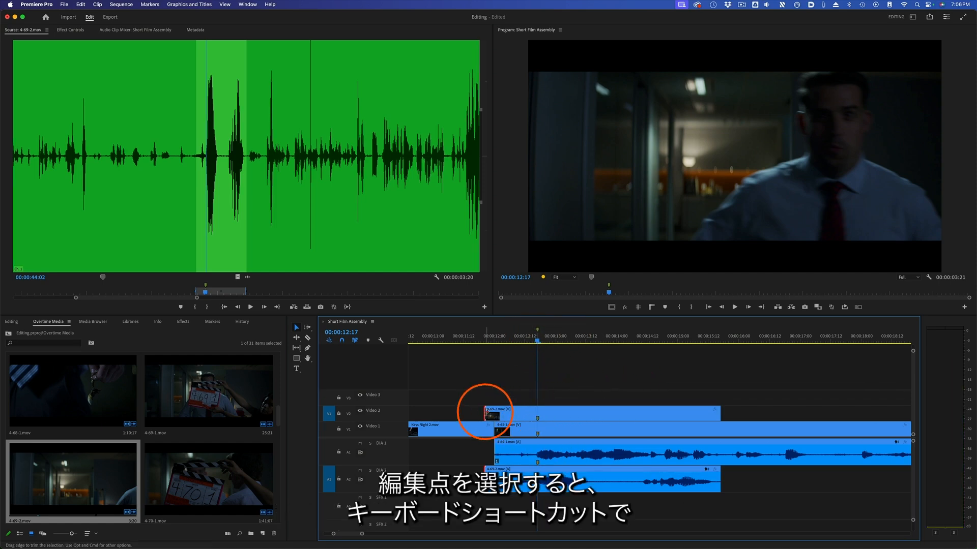
key(e)
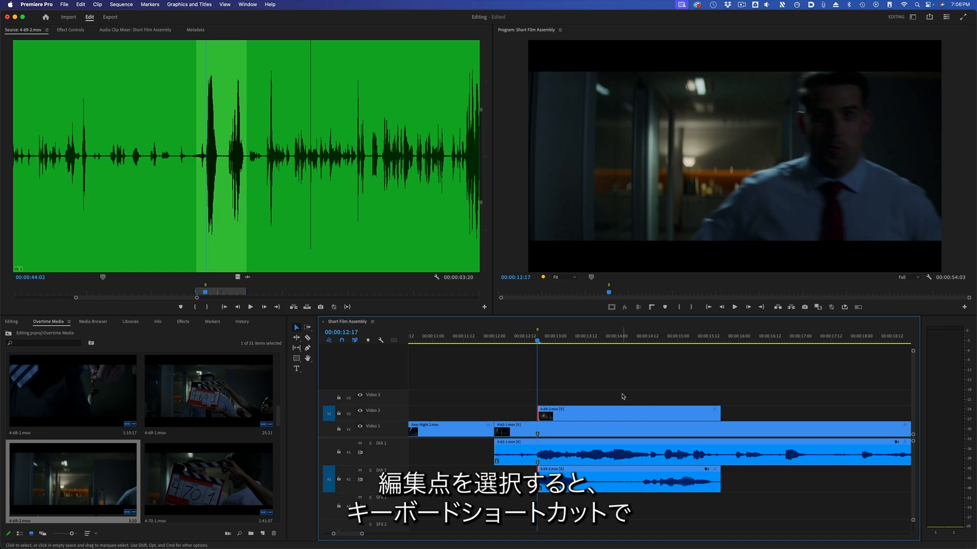
key(super+z)
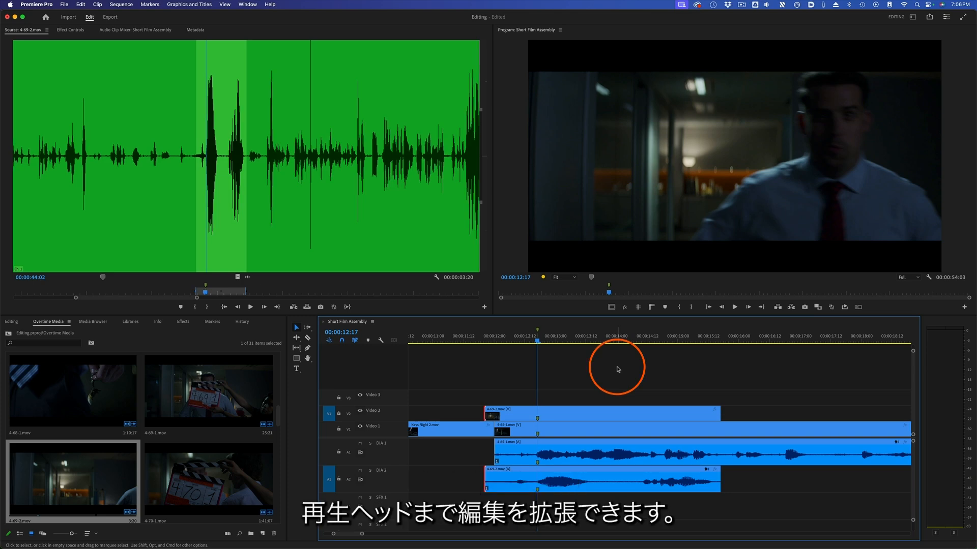
key(e)
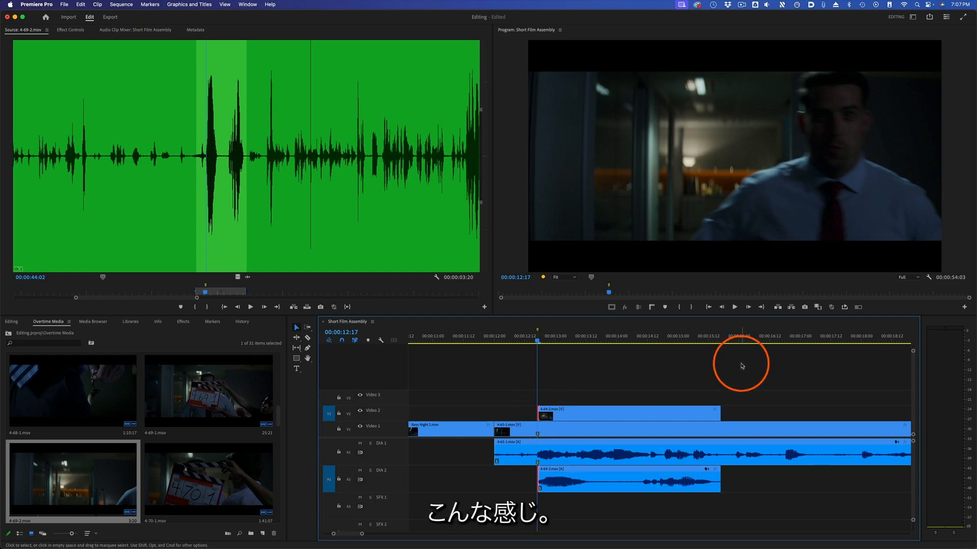
key(super+z)
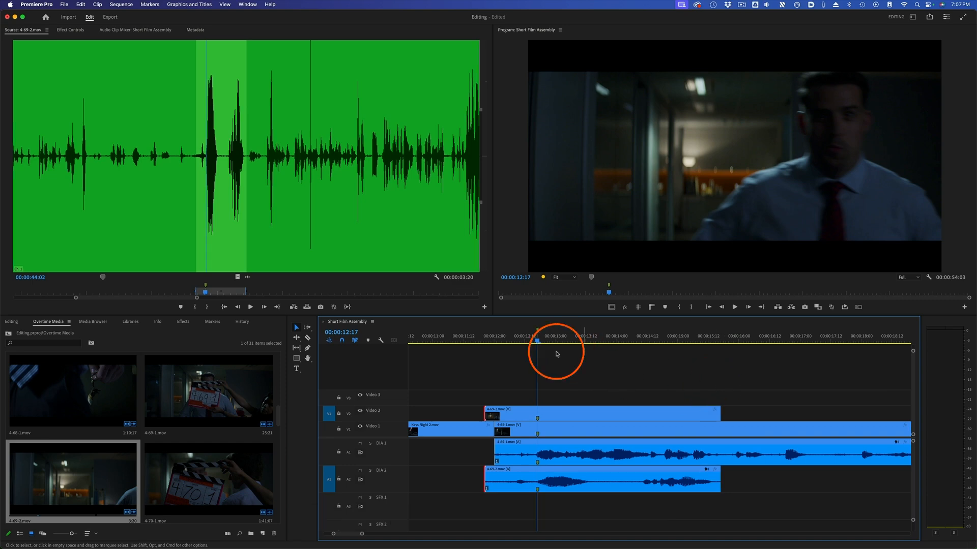
Mark the sequence range from the start of 4-69-2.mov at 00:00:11:20 to the marker with In and Out points
drag(523, 339, 483, 343)
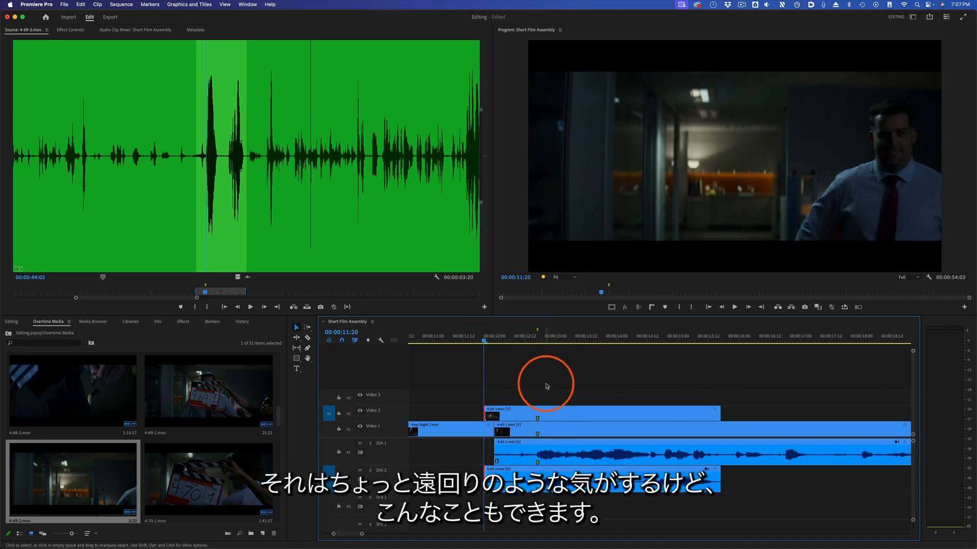
drag(552, 339, 484, 338)
key(i)
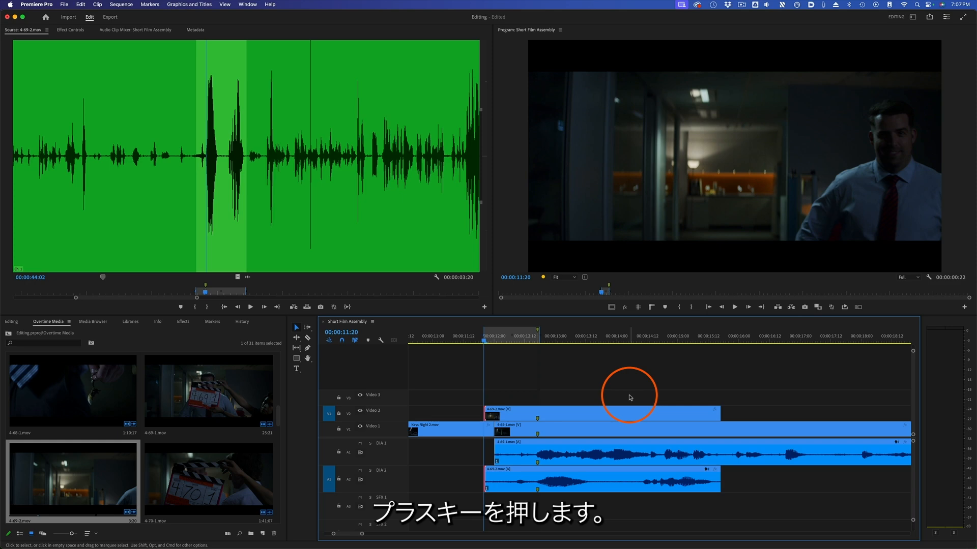
Trim the selected start edit of 4-69-2.mov numerically by +22 frames, and undo the trim
key(plus)
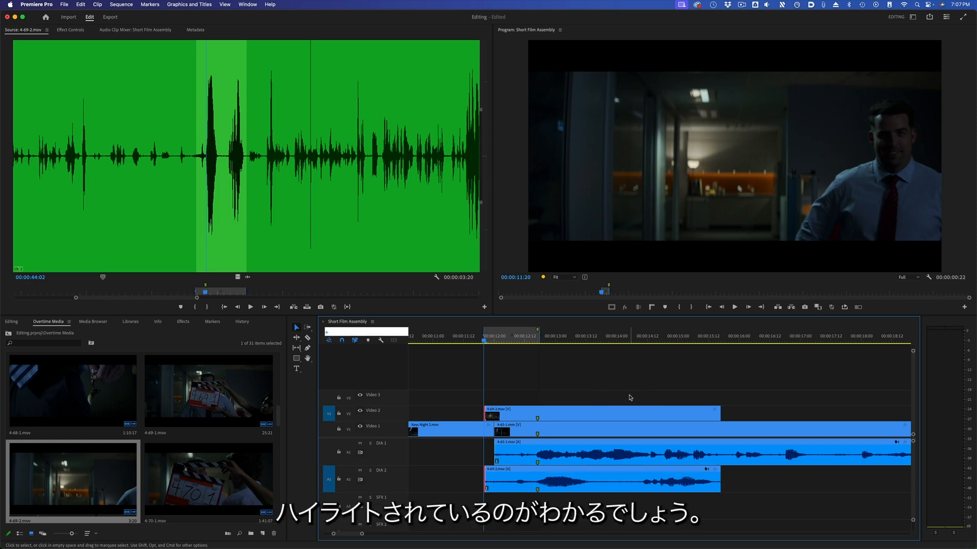
text(22)
key(Return)
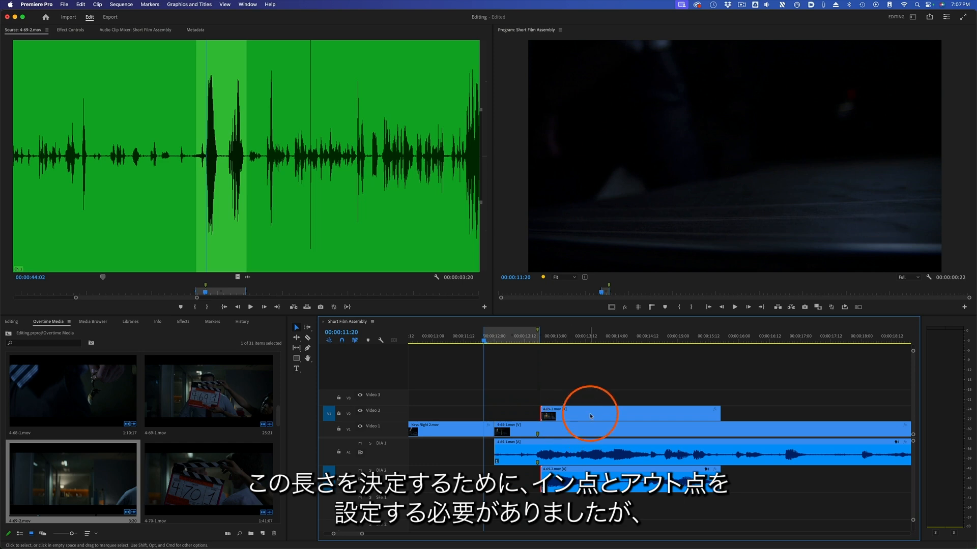
key(e)
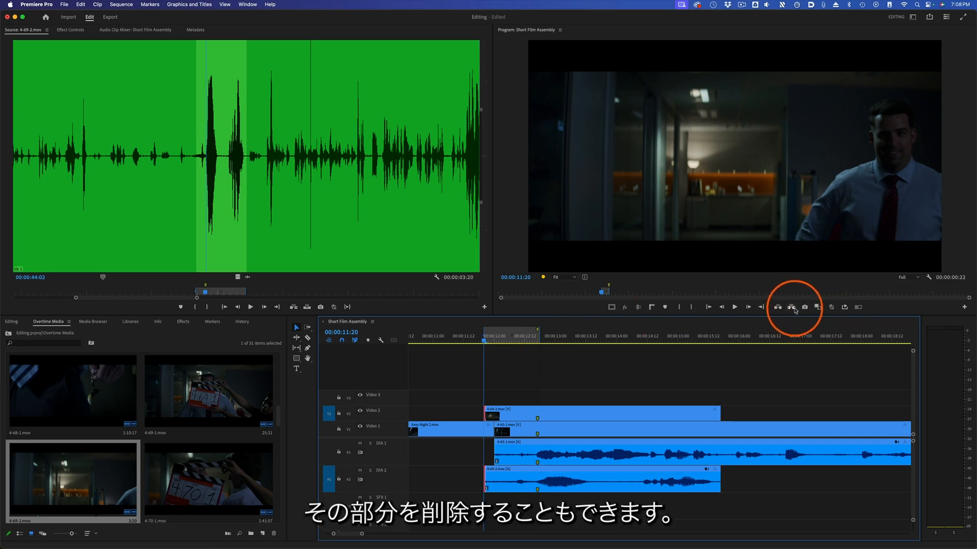
Try to lift the marked range from the sequence with no tracks targeted
click(777, 308)
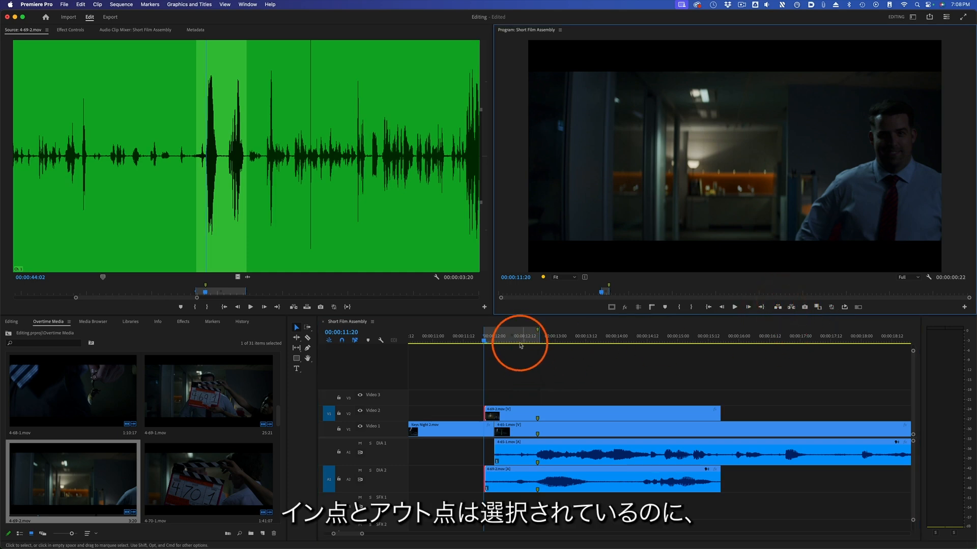
click(778, 307)
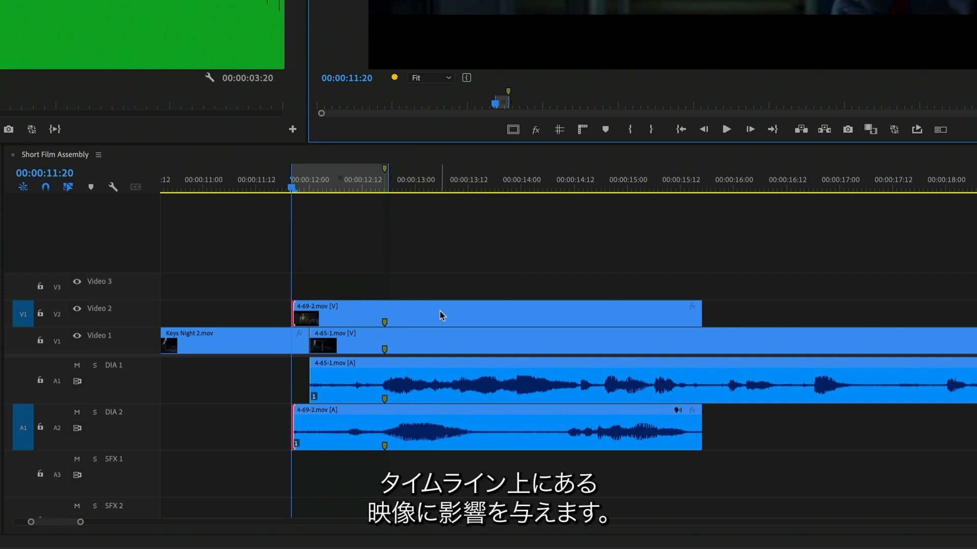
Target tracks V2 and A2, lift the marked range from them, and undo the lift
click(57, 315)
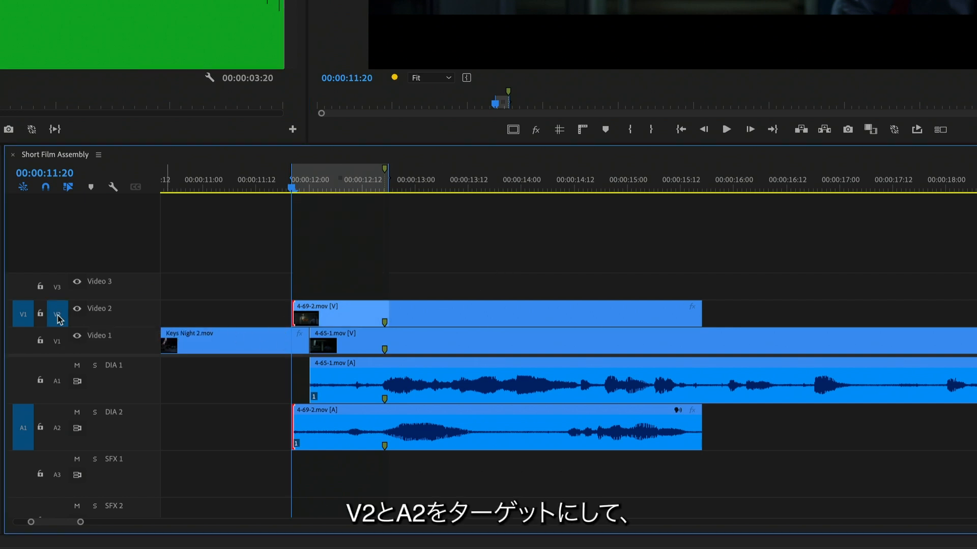
click(57, 429)
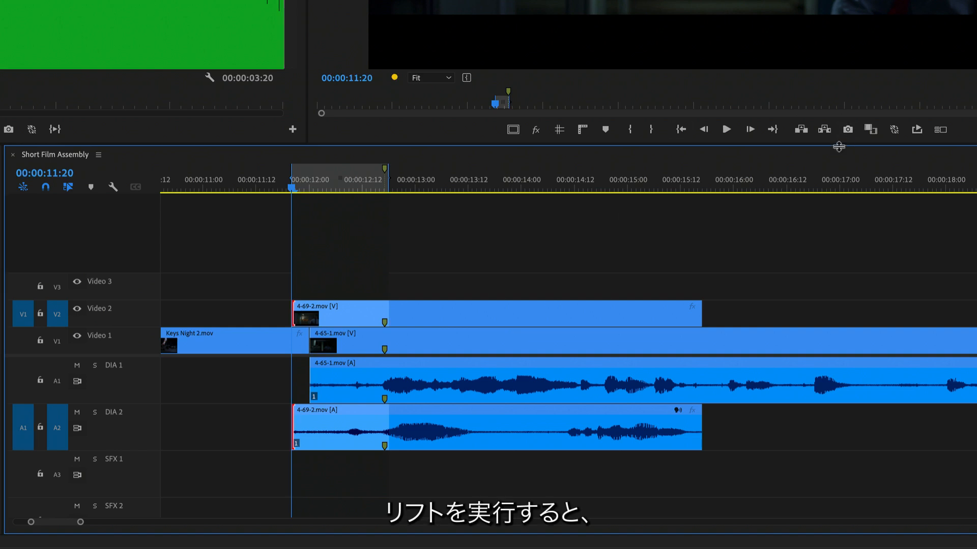
click(801, 130)
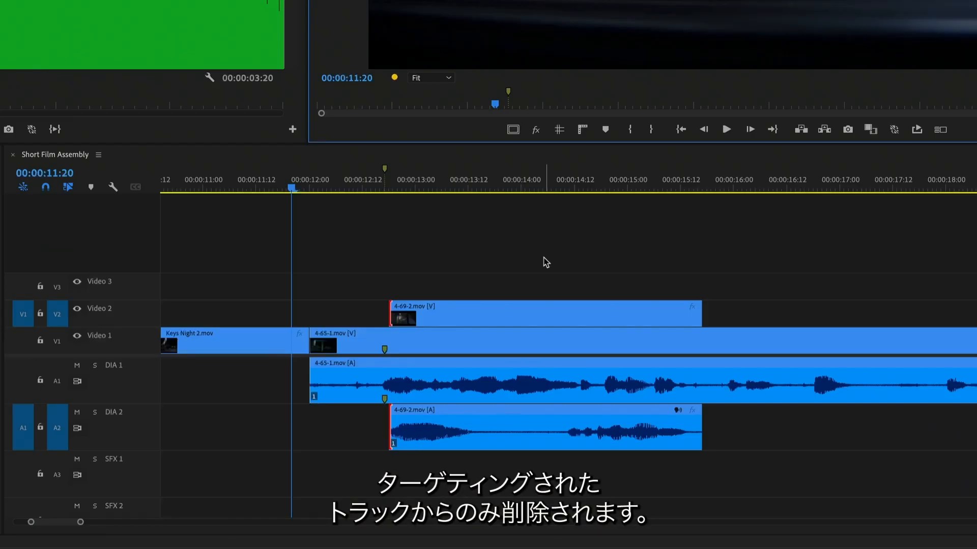
key(ctrl+z)
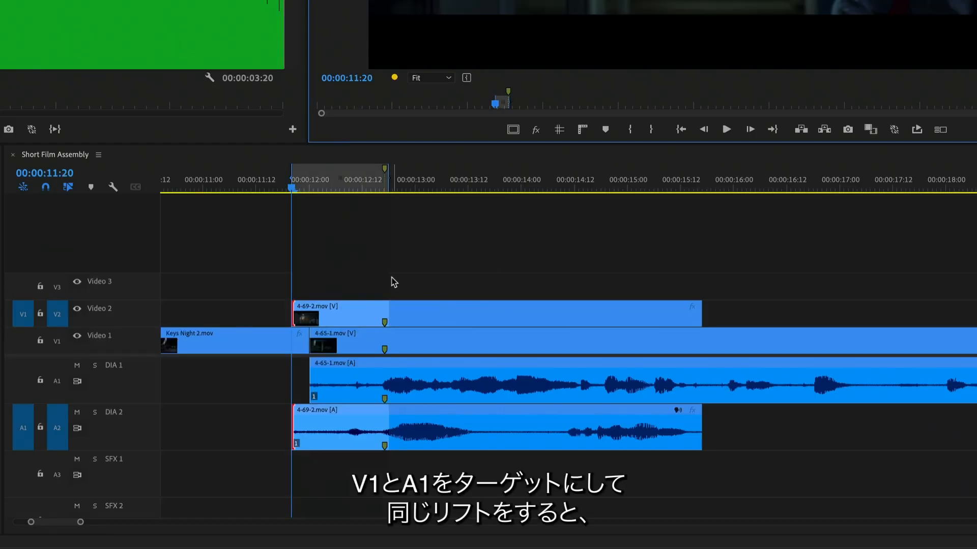
Target V1 and A1 in addition to V2 and A2 and lift the marked range from all four tracks
click(63, 348)
click(62, 382)
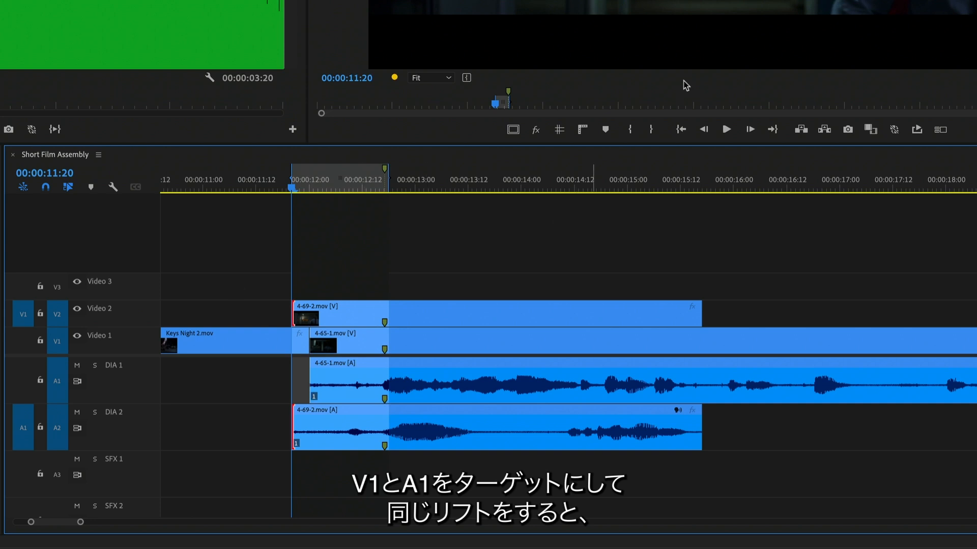
click(803, 131)
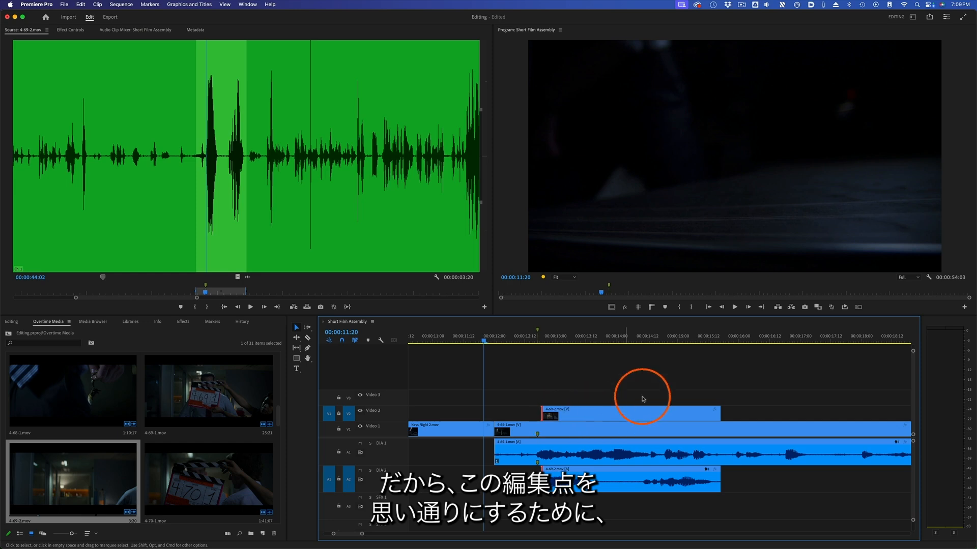
Trim the start of 4-69-2.mov to the marker, play the sequence from 00:00:12:13, and park the playhead at 00:00:13:08
drag(540, 413, 537, 412)
click(513, 339)
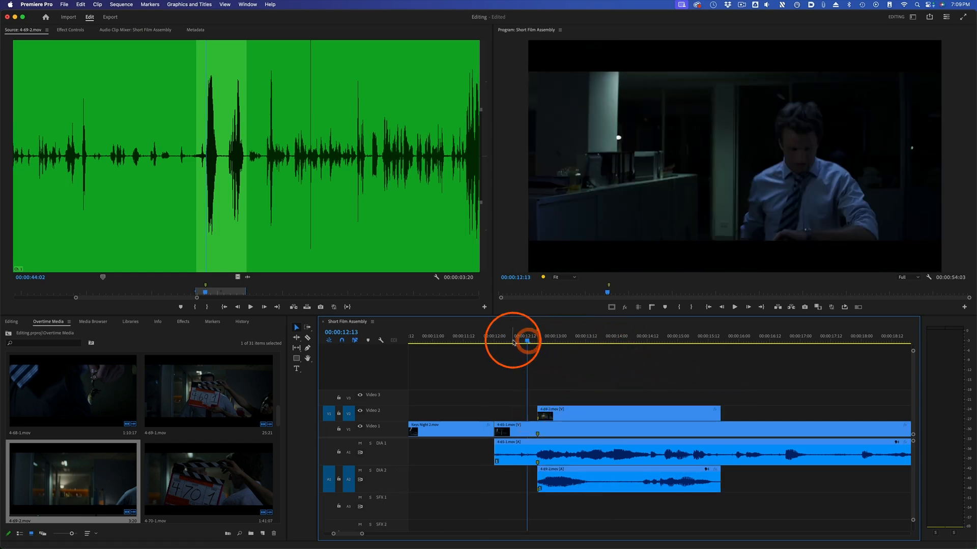
key(space)
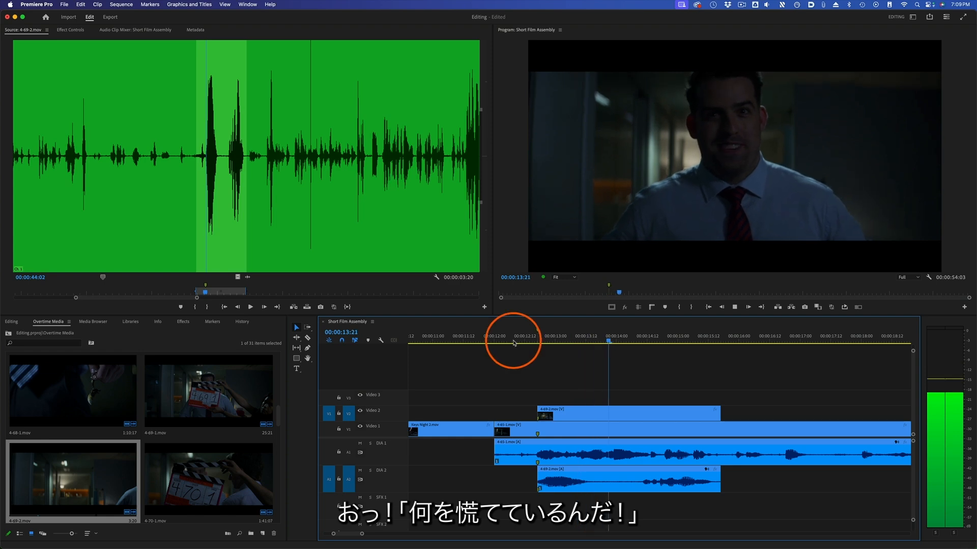
mouse_move(621, 342)
mouse_down()
mouse_move(536, 344)
mouse_move(603, 351)
mouse_move(579, 349)
mouse_up()
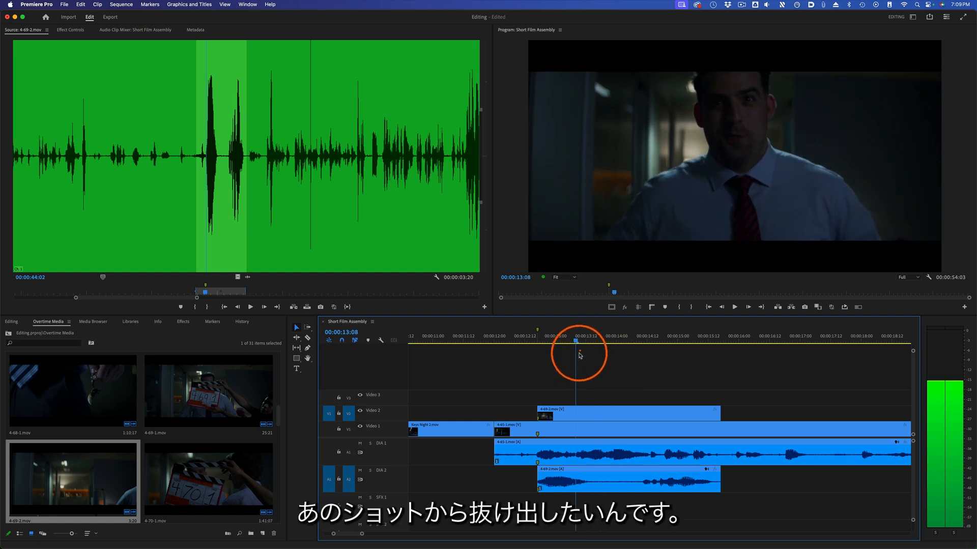
Select 4-65-1.mov and check the picture underneath by hiding the Video 2 track output and showing it again
click(597, 435)
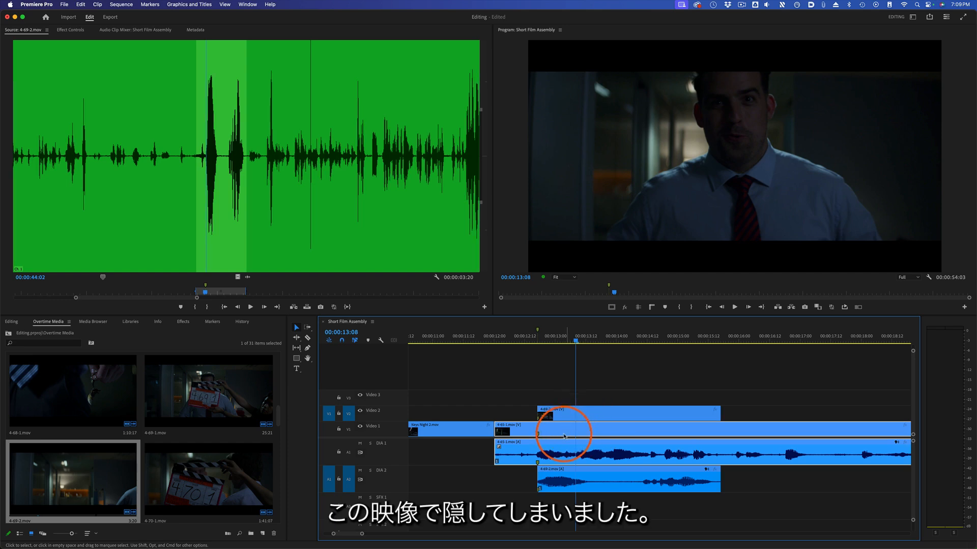
click(360, 411)
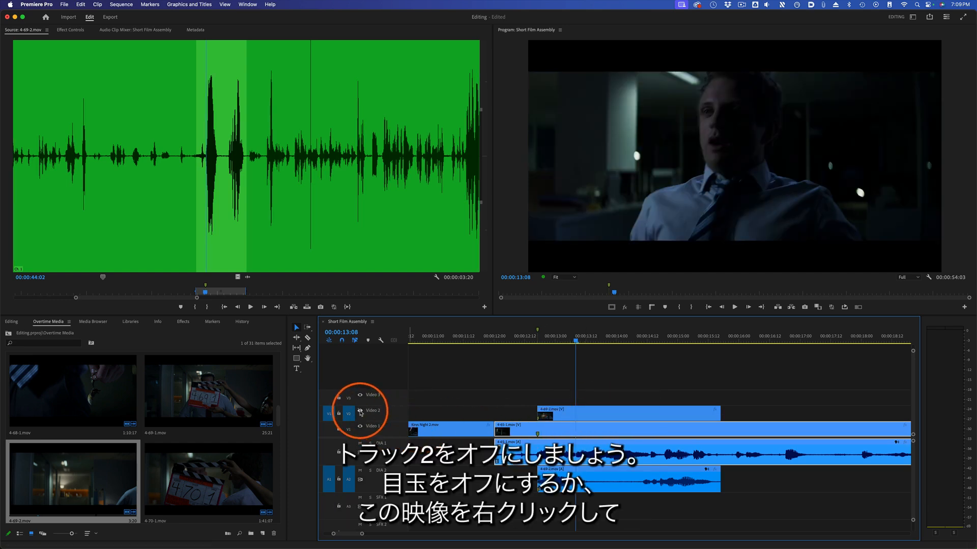
click(360, 411)
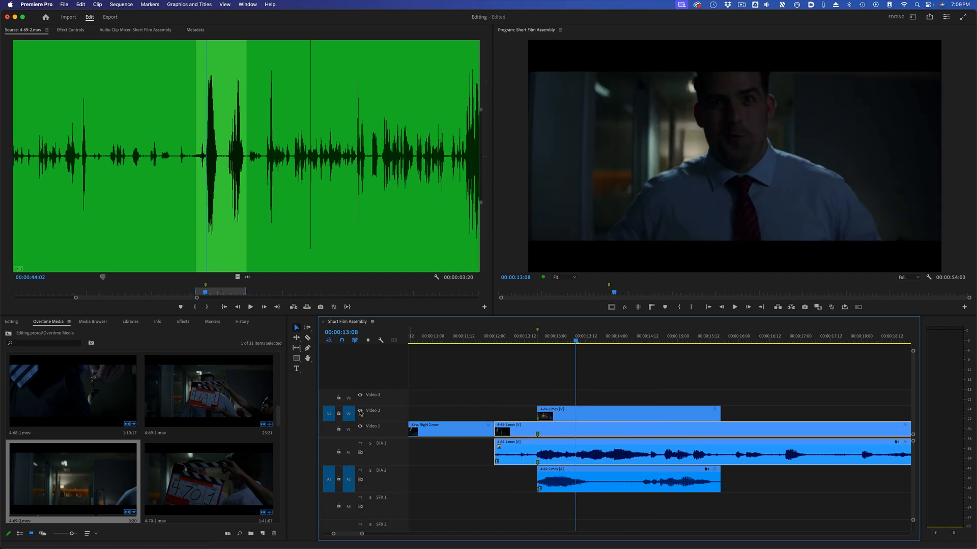
Disable the 4-69-2.mov clip on Video 2 together with its linked audio
right_click(622, 412)
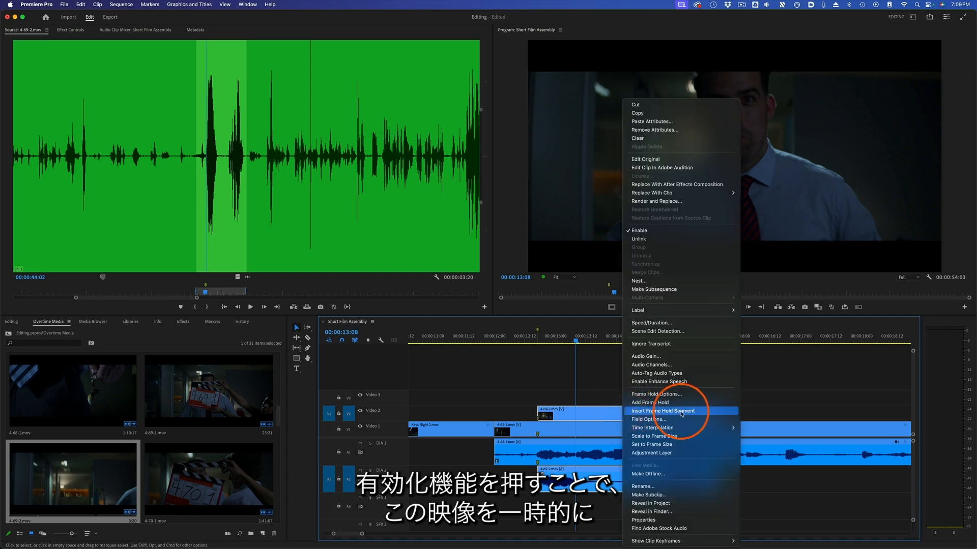
click(719, 233)
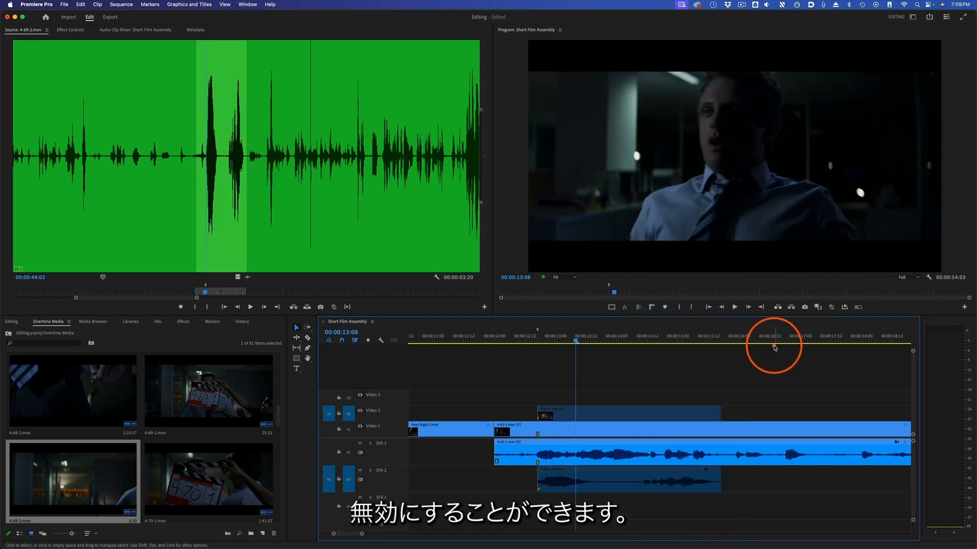
click(598, 485)
click(738, 392)
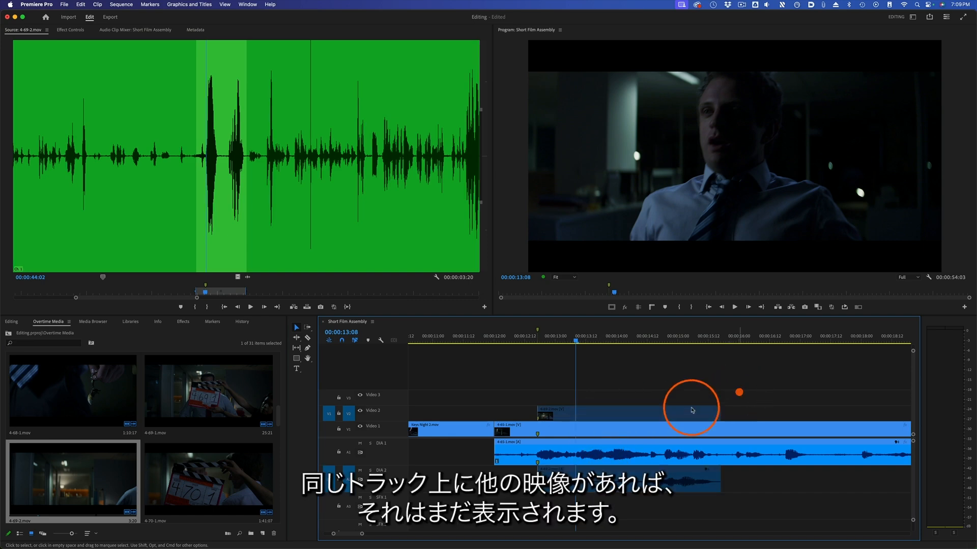
Move Keys Night 2.mov up to Video 2, undo the move, and select the disabled 4-69-2.mov clip
drag(475, 430, 472, 416)
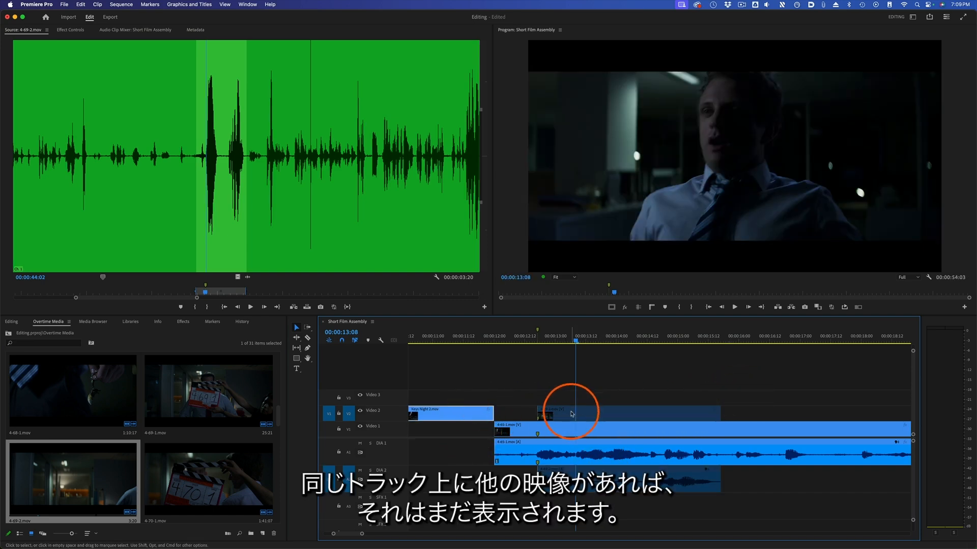
key(cmd+z)
click(601, 412)
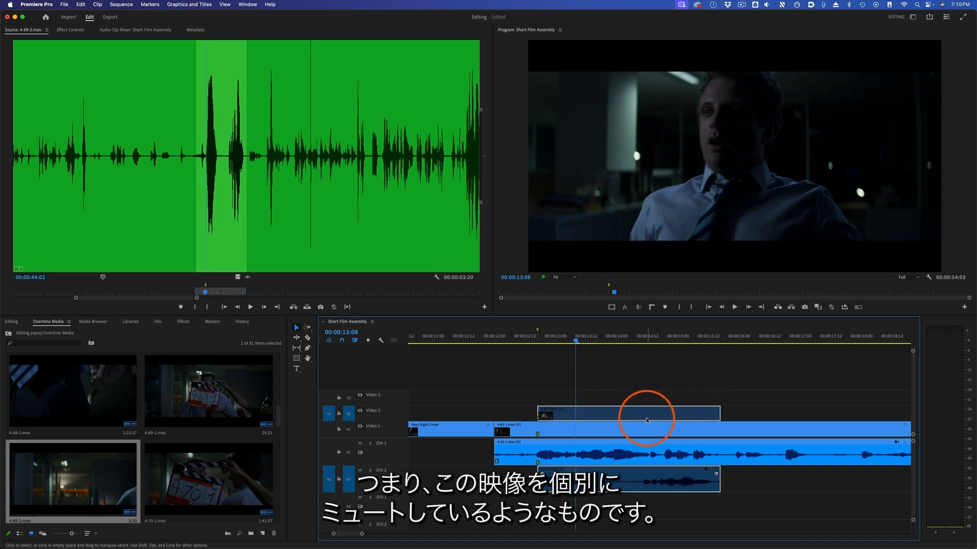
Scrub the sequence to 00:00:13:09 to find the reaction in 4-65-1.mov, and select the disabled 4-69-2.mov clip
click(539, 362)
drag(528, 346, 580, 347)
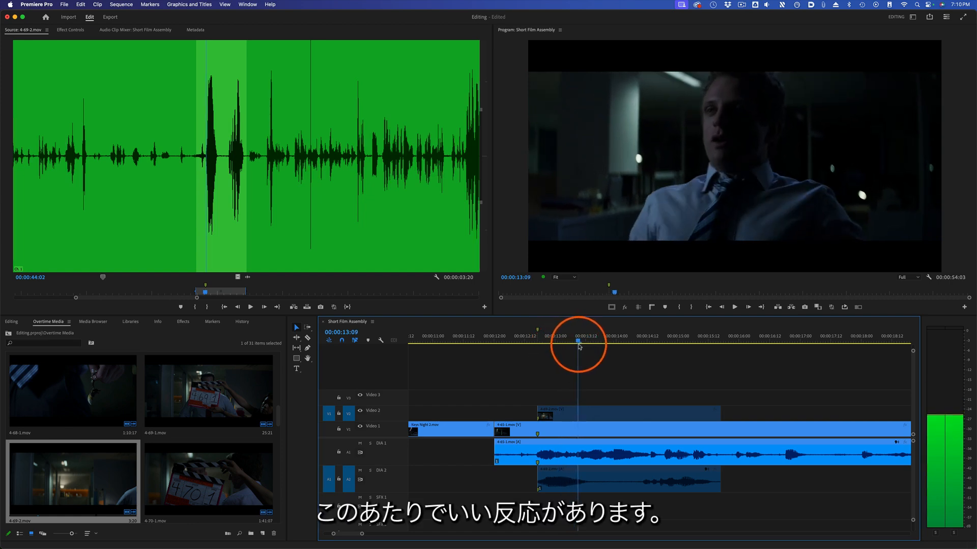
click(572, 415)
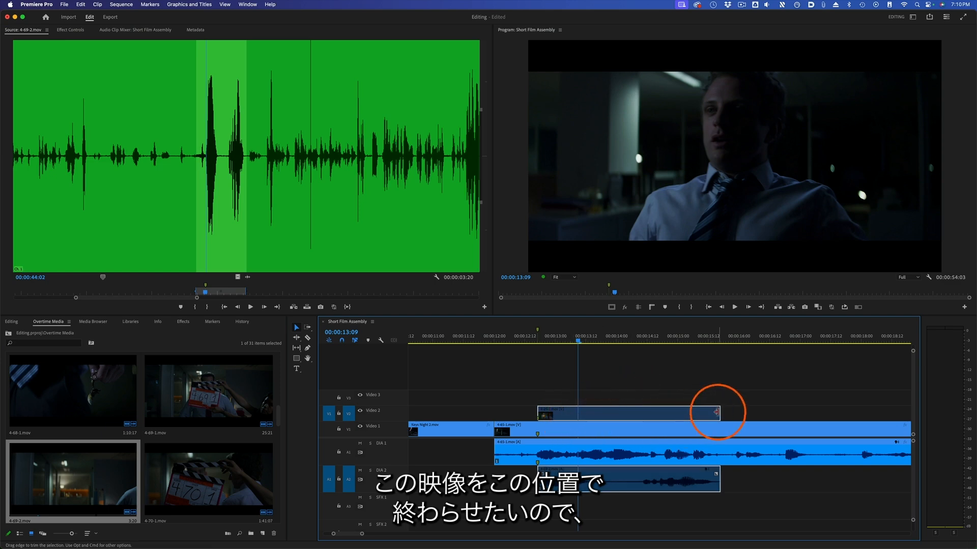
Extend the end edit of 4-69-2.mov to the playhead at 00:00:13:09, and restore the clip's full length
click(719, 411)
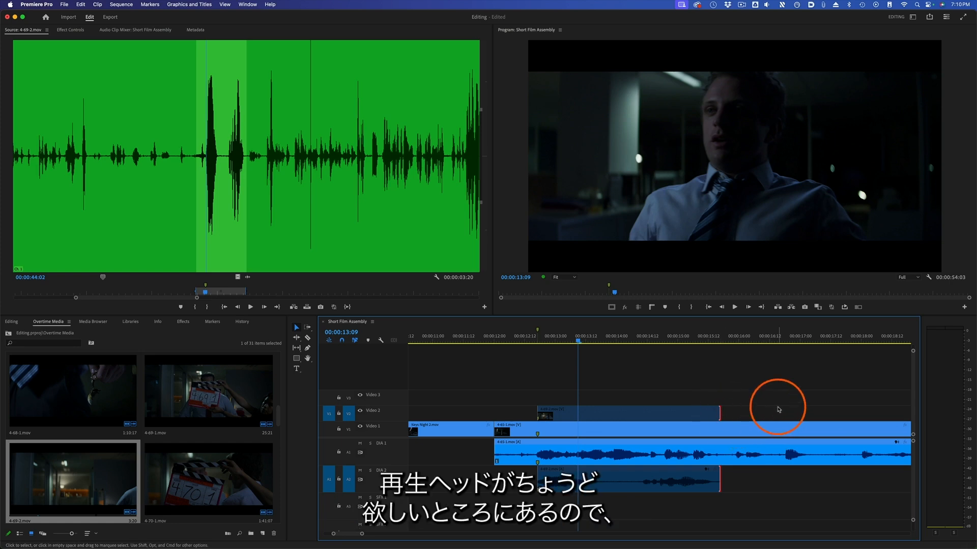
key(e)
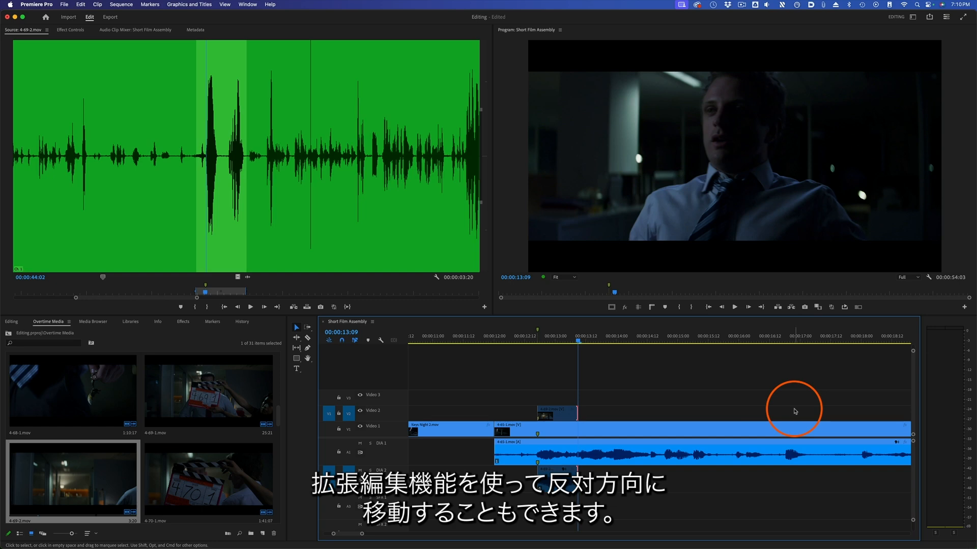
shift+click(739, 416)
click(602, 412)
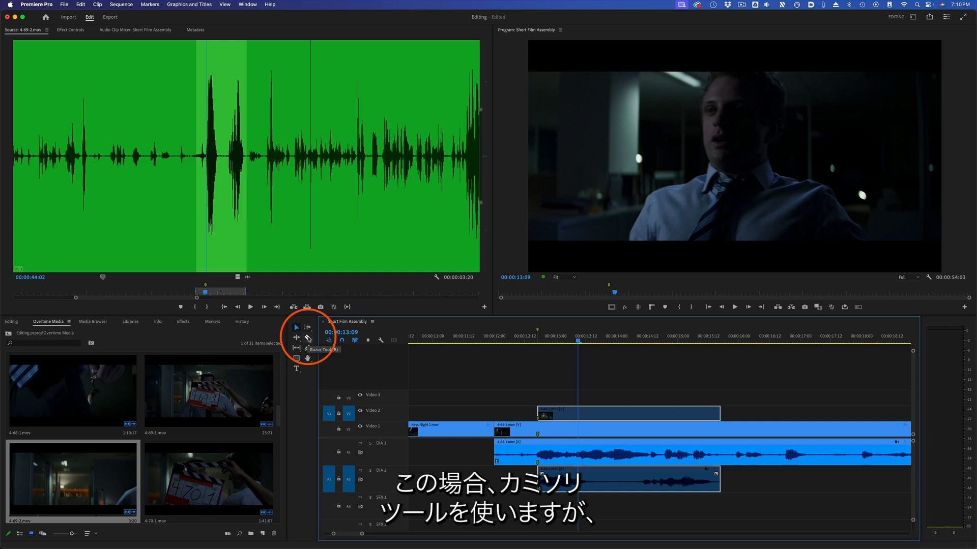
Cut 4-69-2.mov at the playhead with the Razor tool, undo the cut, and return to the Selection tool
click(308, 338)
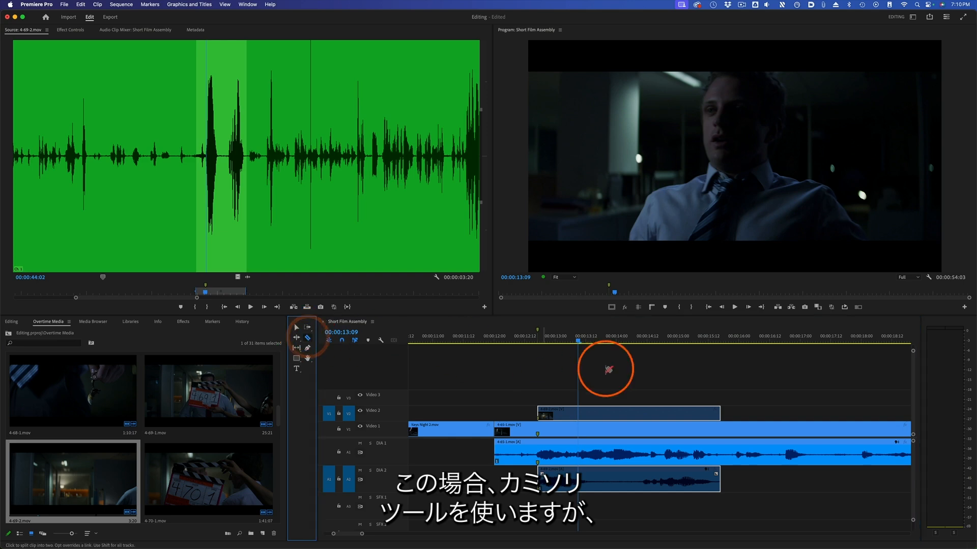
click(579, 412)
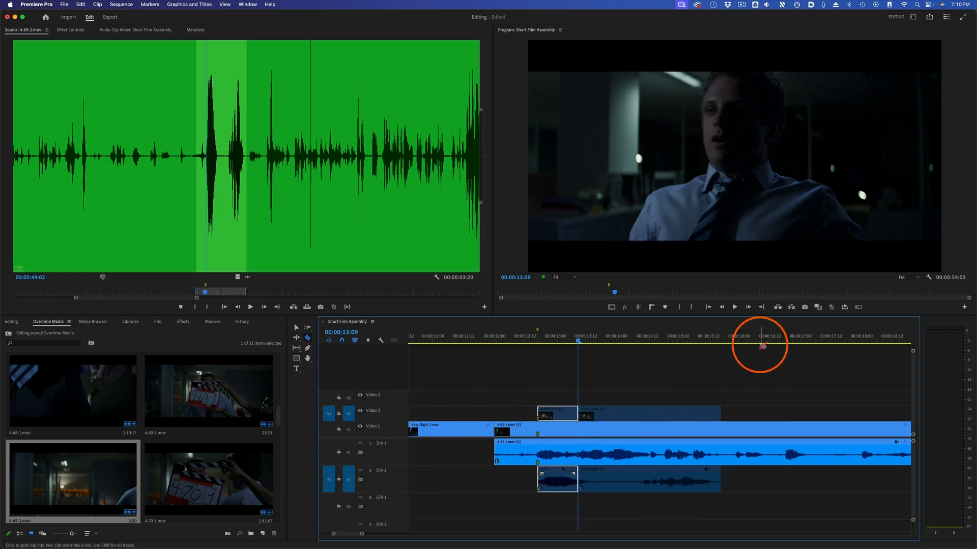
key(super+z)
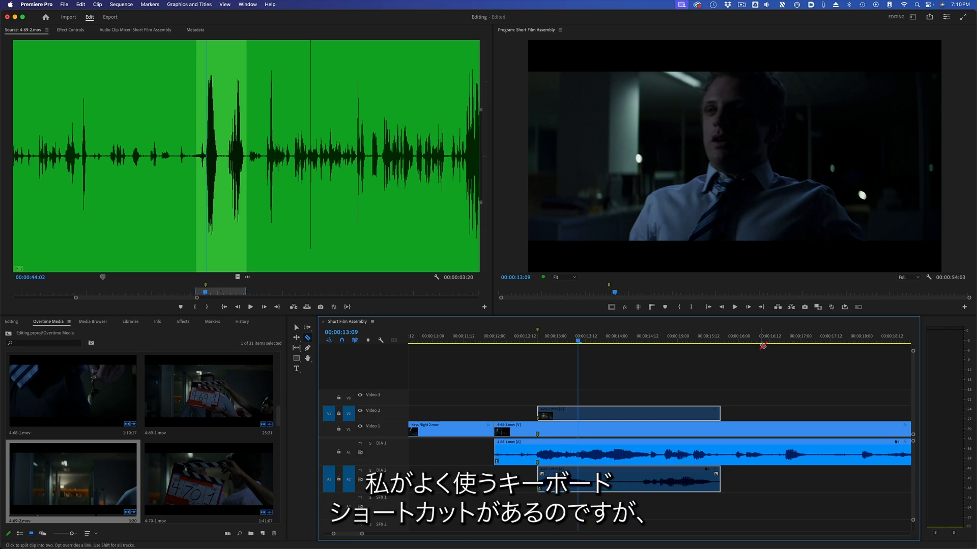
click(296, 327)
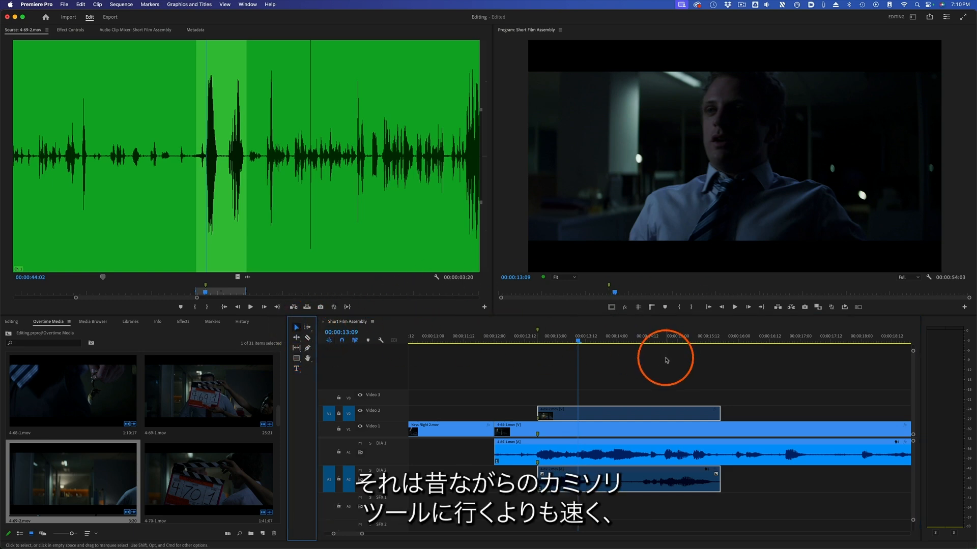
Add an edit to 4-69-2.mov at 00:00:13:09, and trim the start of its second piece to about 00:00:14:12
key(super+k)
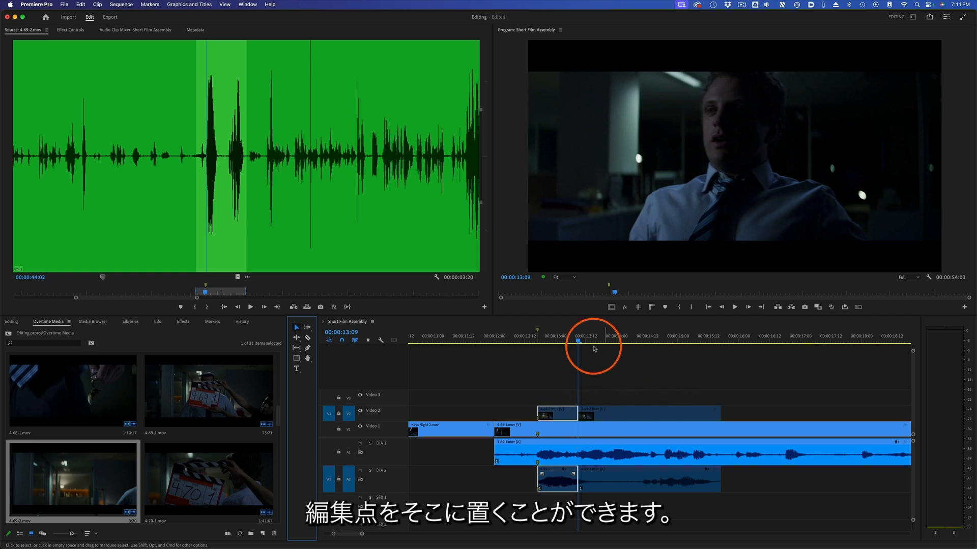
click(609, 411)
click(593, 341)
drag(602, 343, 647, 341)
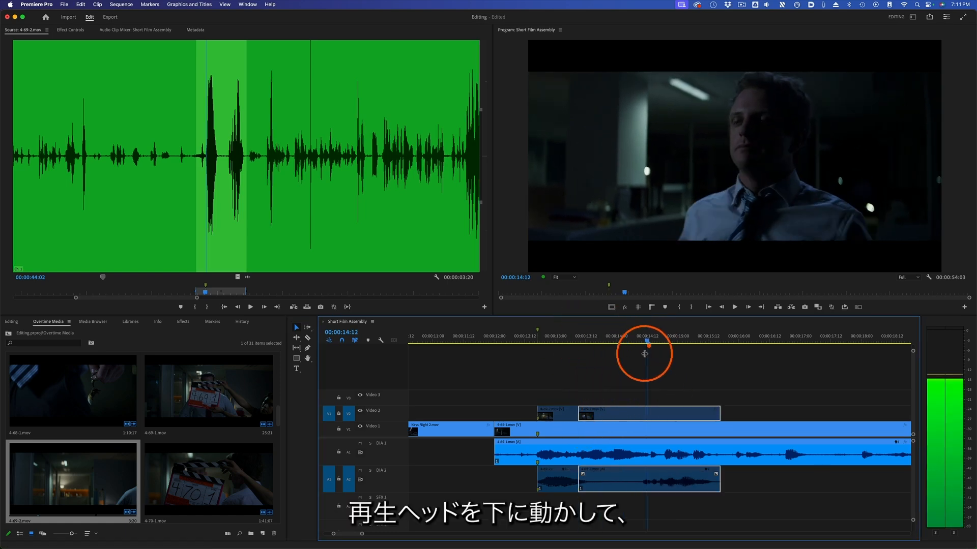
drag(580, 411, 646, 413)
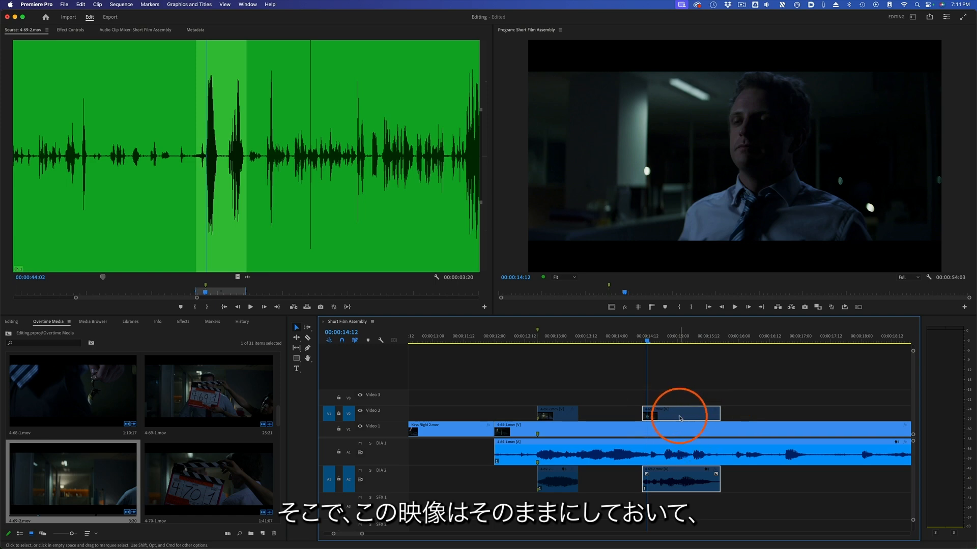
Re-enable the first piece of 4-69-2.mov with its audio, and select the 4-65-1.mov clip
click(559, 418)
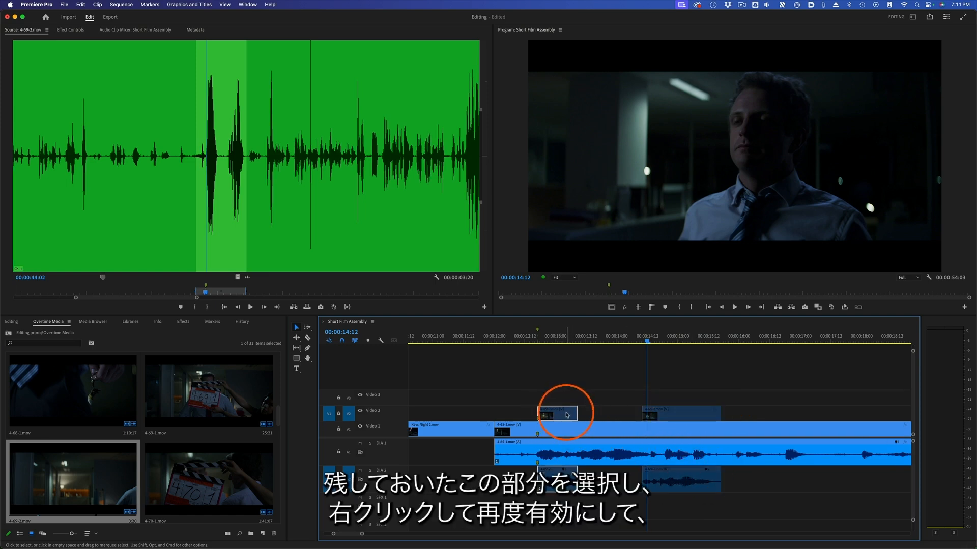
right_click(567, 415)
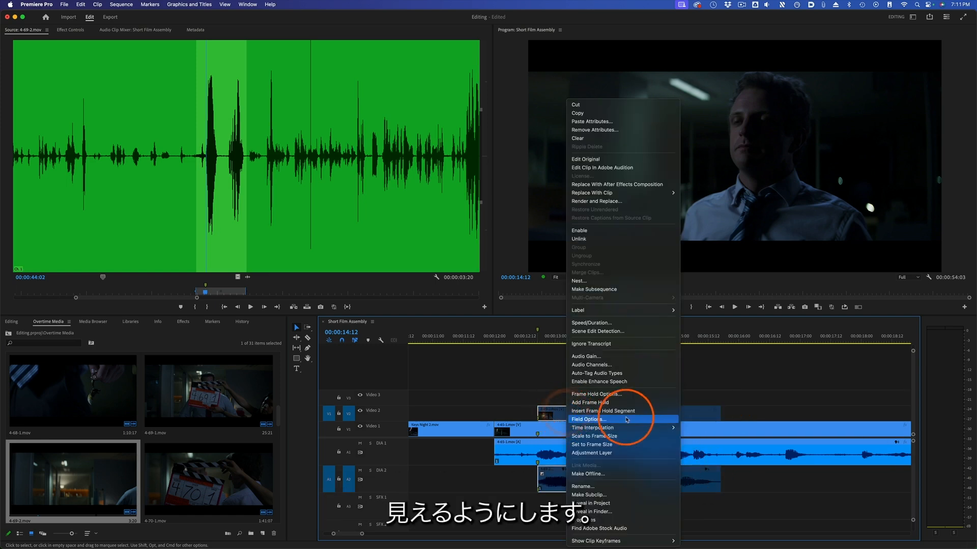
click(644, 234)
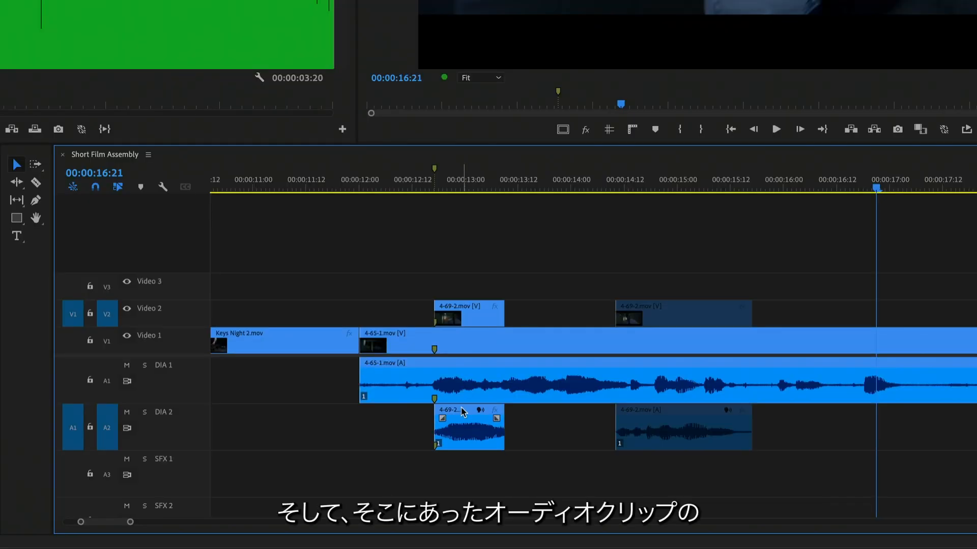
click(469, 384)
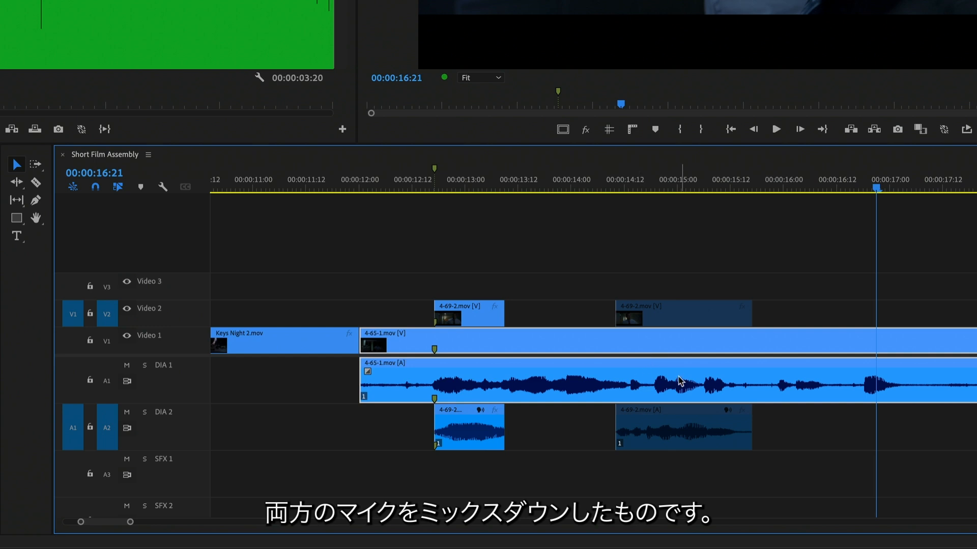
Delete the first 4-69-2.mov piece together with its linked audio, and undo the deletion
click(476, 429)
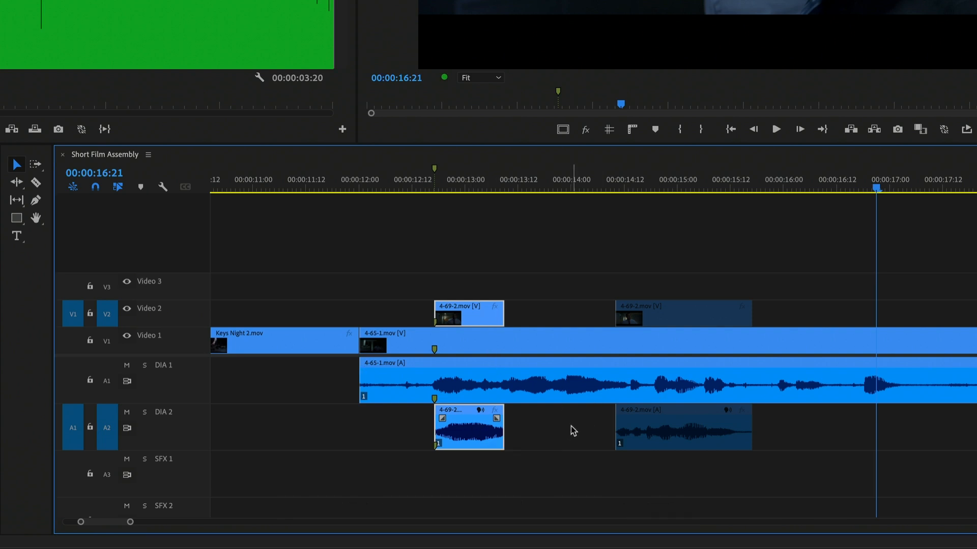
click(540, 426)
drag(472, 420, 532, 399)
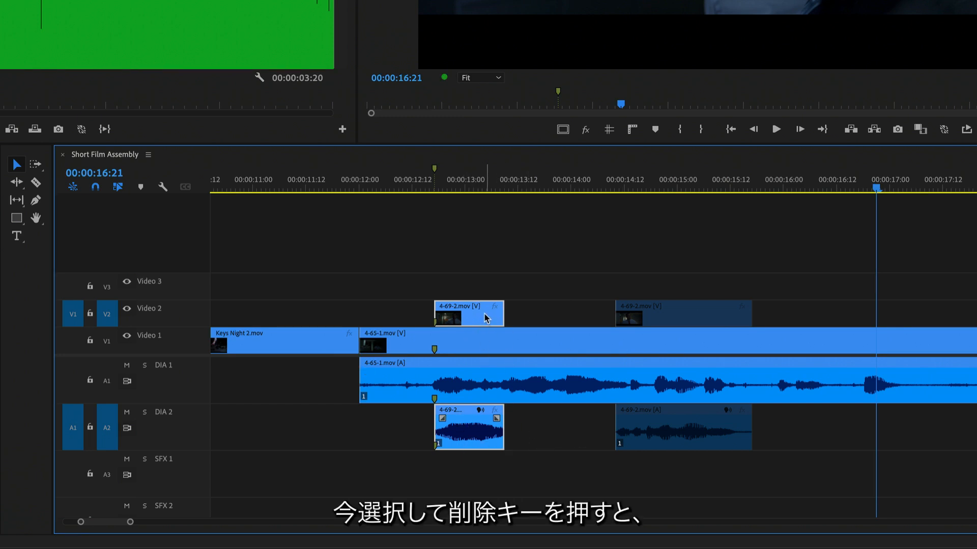
key(Delete)
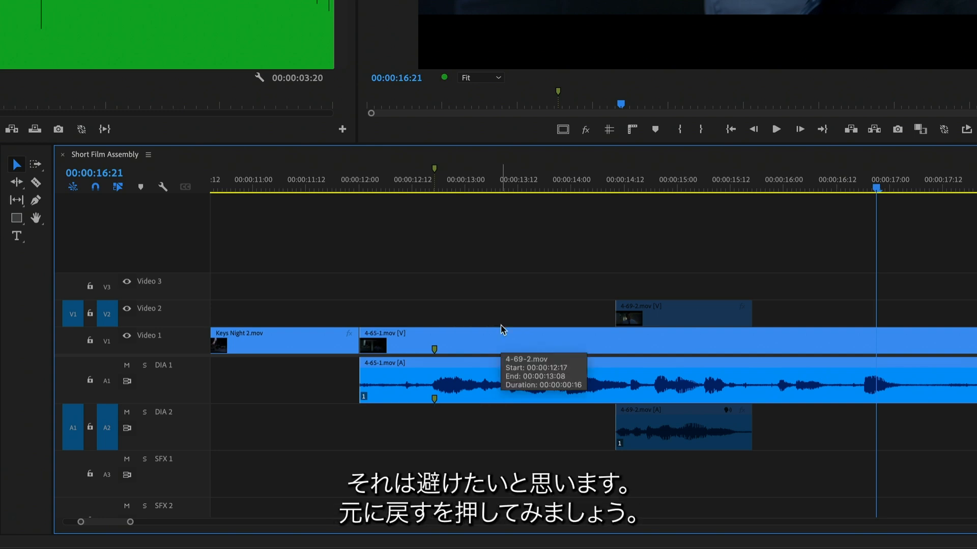
key(ctrl+z)
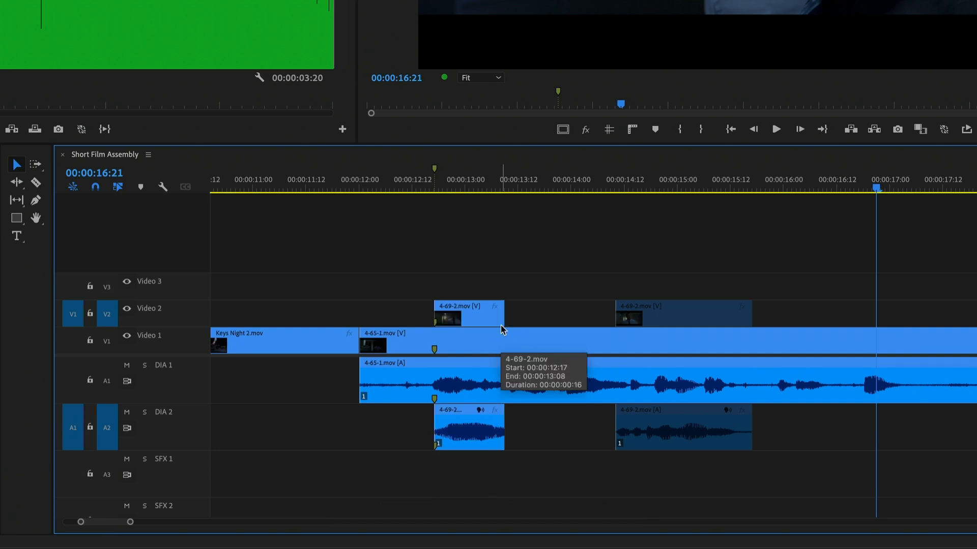
Move the playhead to 00:00:13:03, turn off Linked Selection, and select individual video and audio parts of the clips separately
click(479, 187)
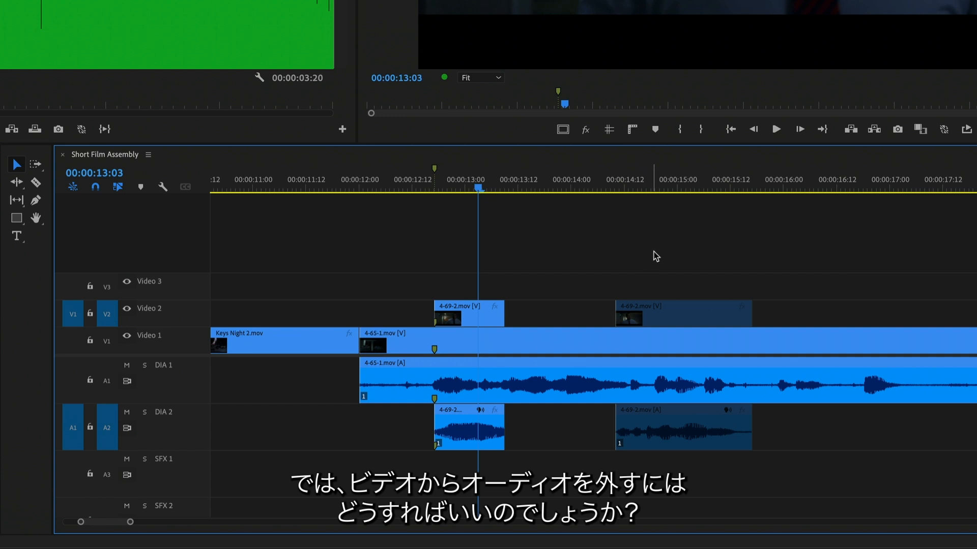
click(117, 187)
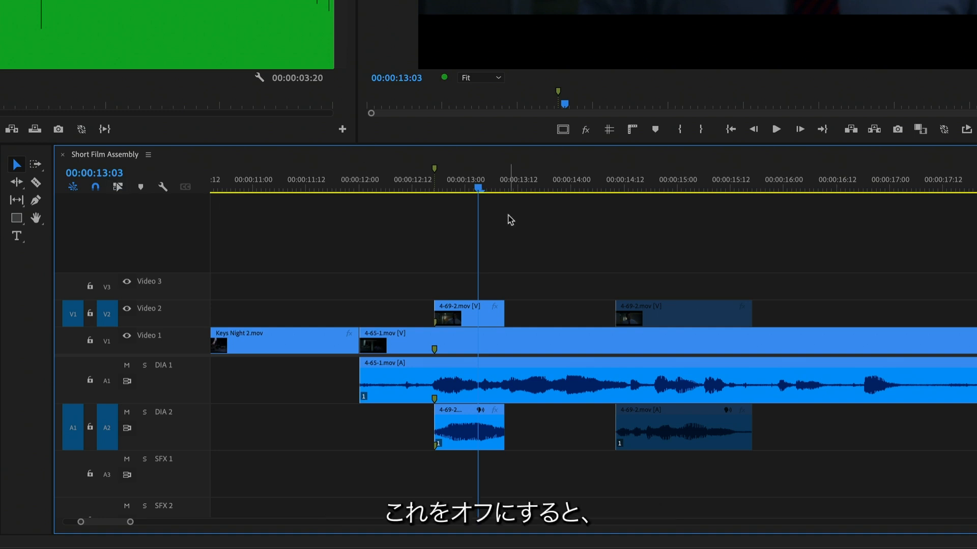
click(552, 349)
click(543, 373)
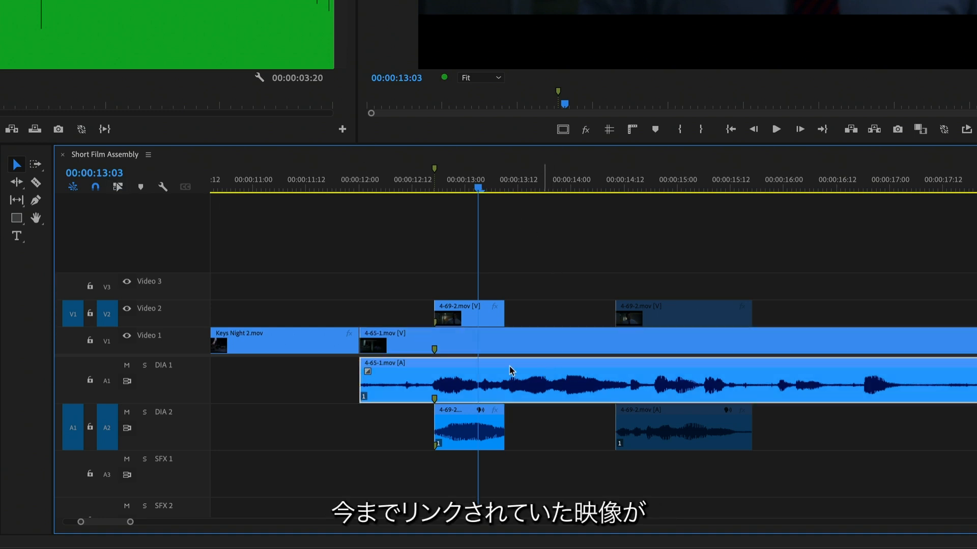
click(335, 344)
click(415, 341)
click(480, 370)
click(544, 346)
click(487, 310)
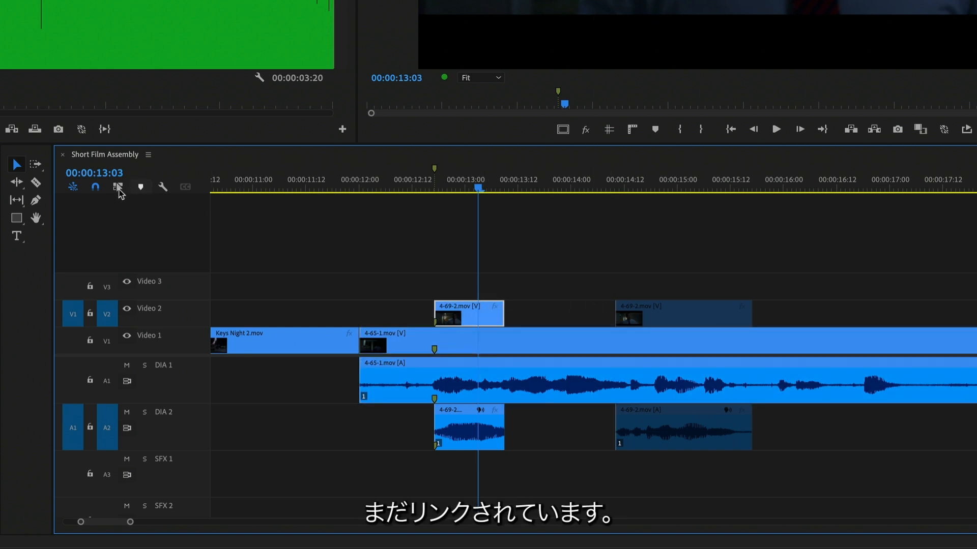
Turn Linked Selection back on, select 4-65-1.mov with its audio, and move the playhead to 00:00:12:23
click(117, 187)
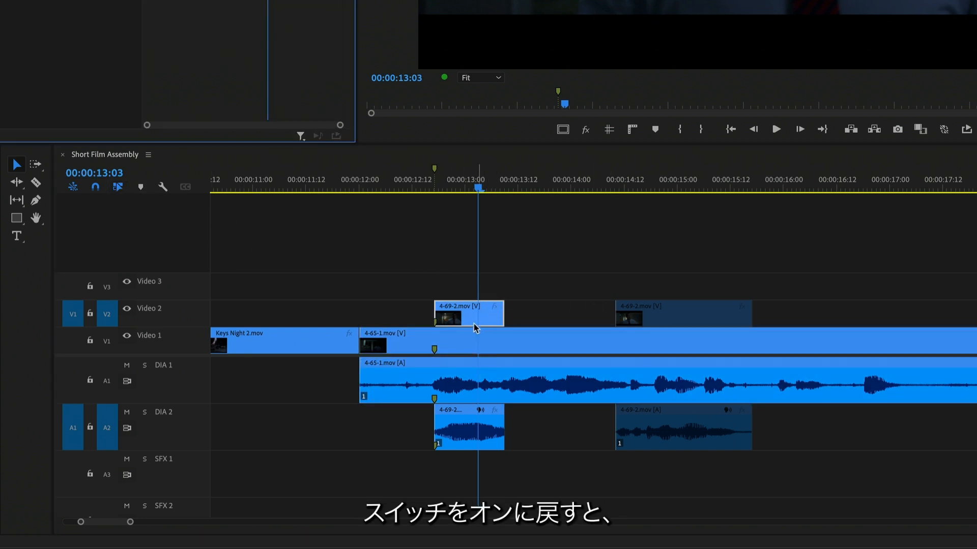
click(409, 341)
drag(375, 184, 460, 189)
With Linked Selection off, delete only the first 4-69-2.mov piece's audio, undo the deletion, and turn Linked Selection back on
click(119, 189)
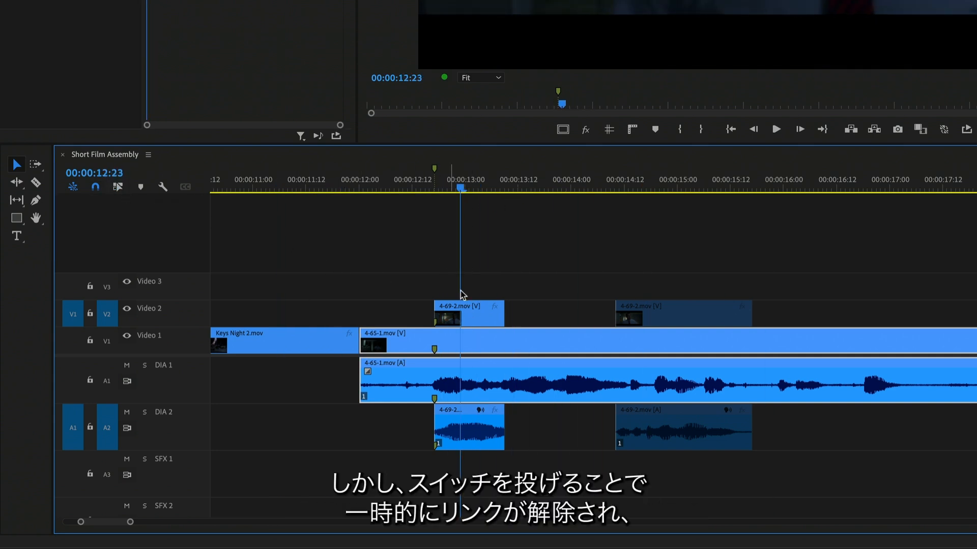
click(447, 310)
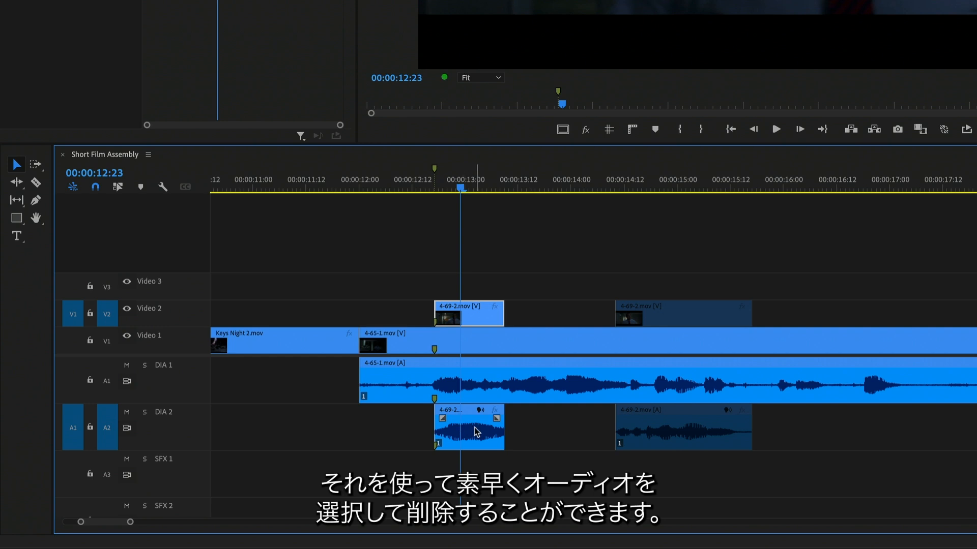
click(477, 432)
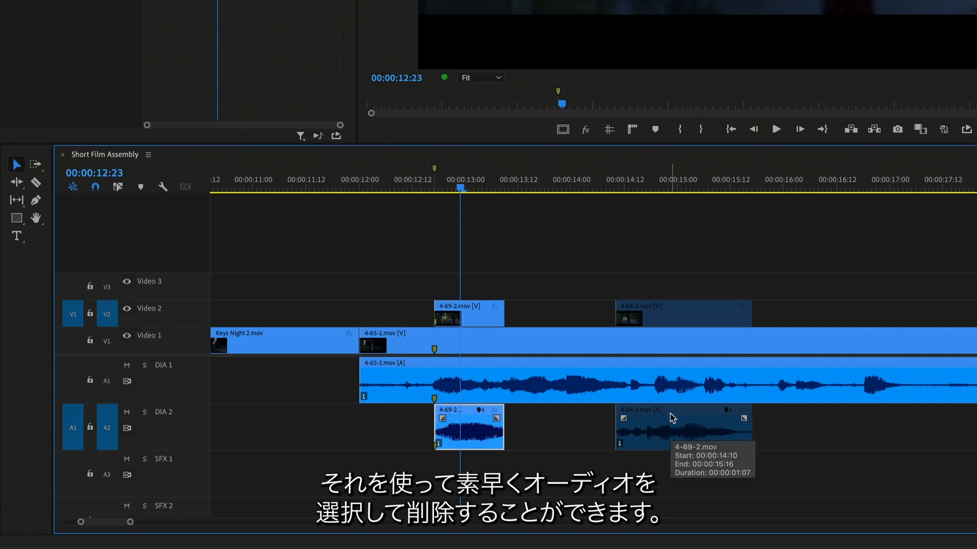
key(Delete)
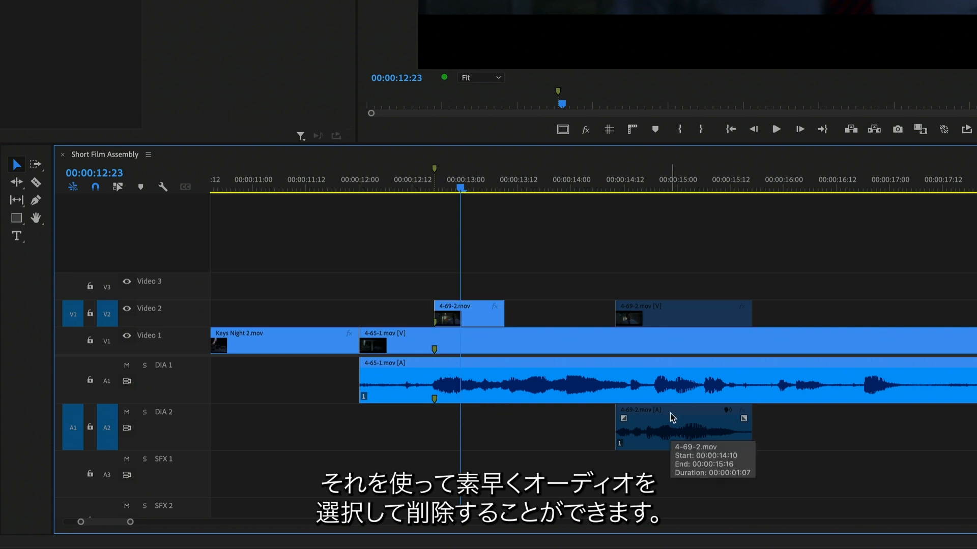
key(ctrl+z)
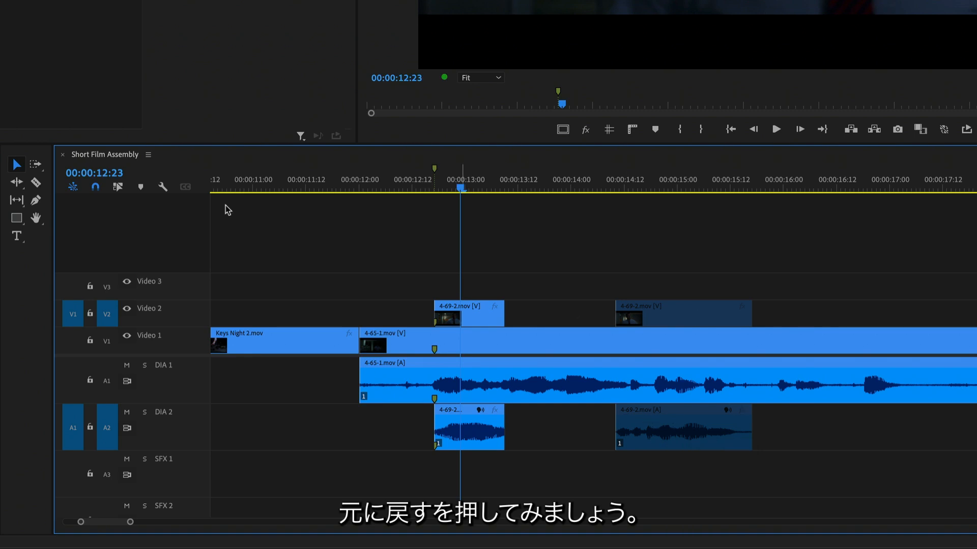
click(117, 189)
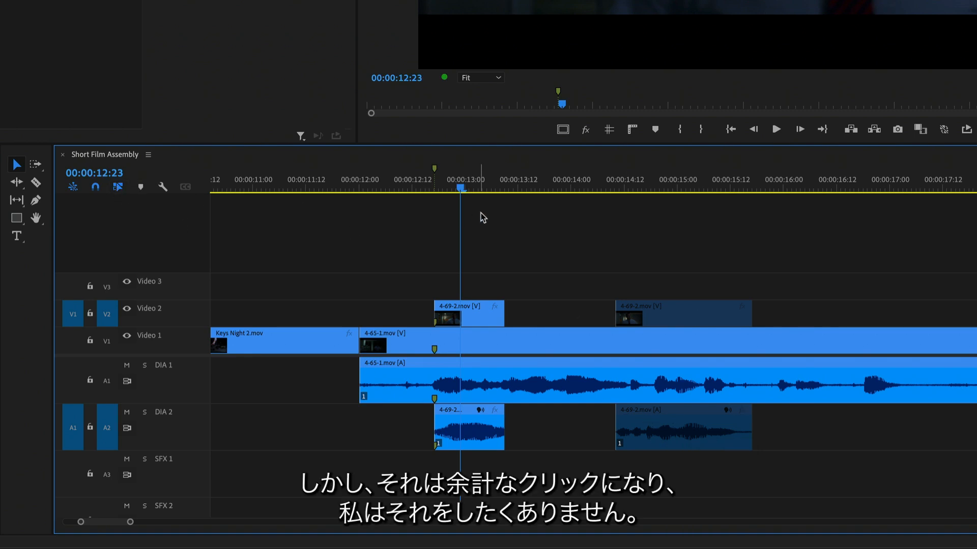
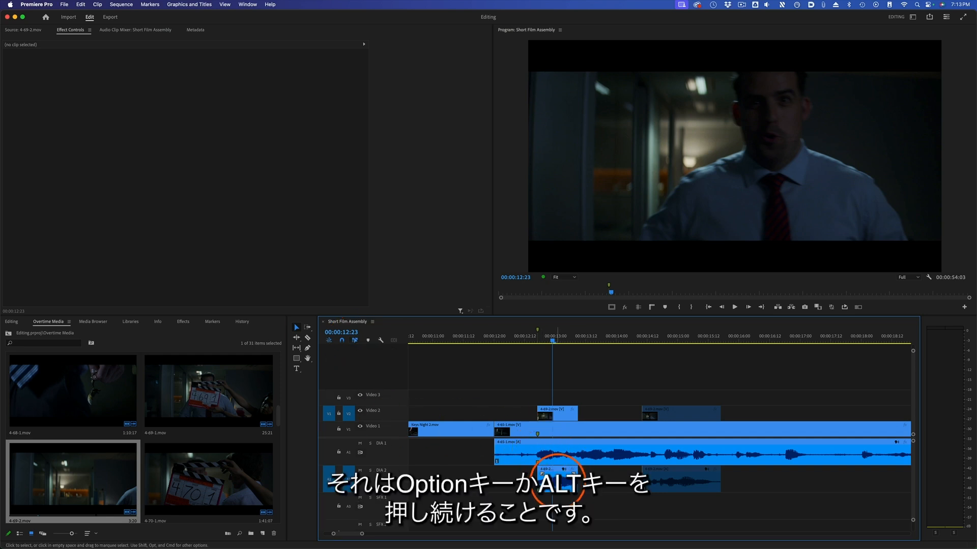
Temporarily override the link to delete only the audio of the first 4-69-2.mov piece, and undo the deletion
alt+click(562, 482)
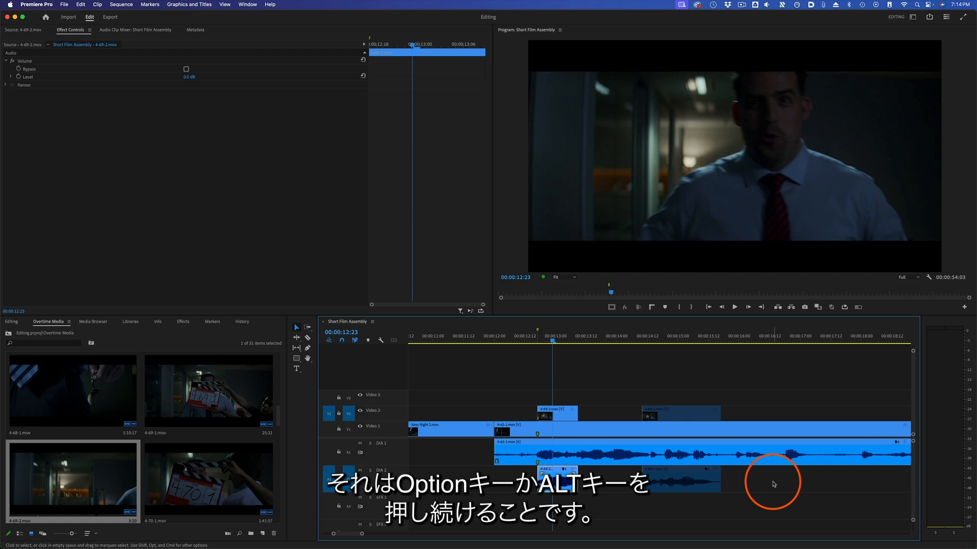
key(Delete)
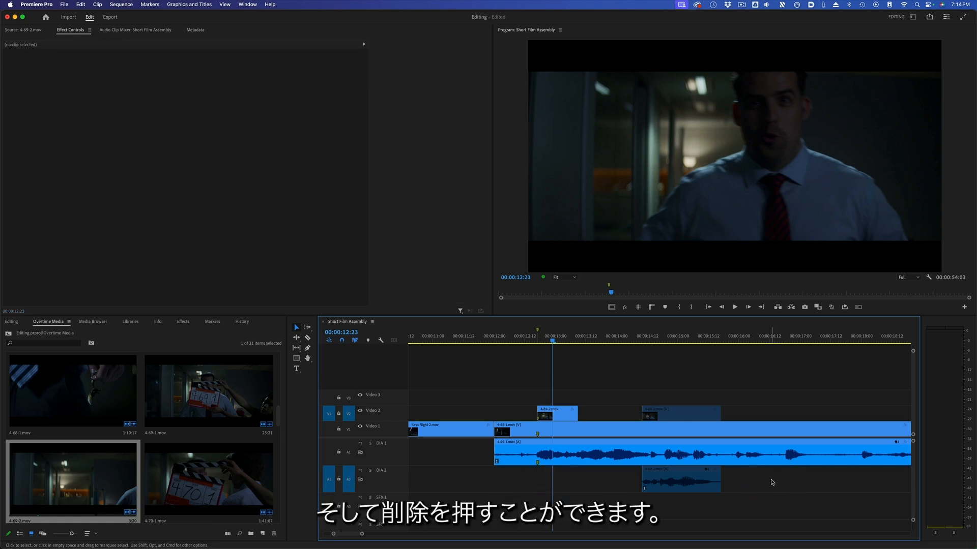
key(super+z)
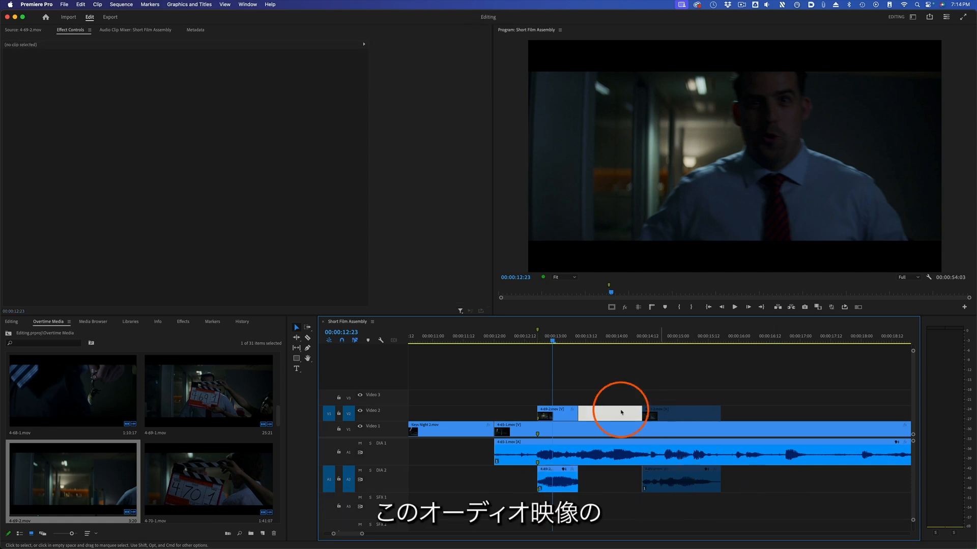
Unlink the first 4-69-2.mov piece's video from its audio, and delete the audio on DIA 2
click(557, 411)
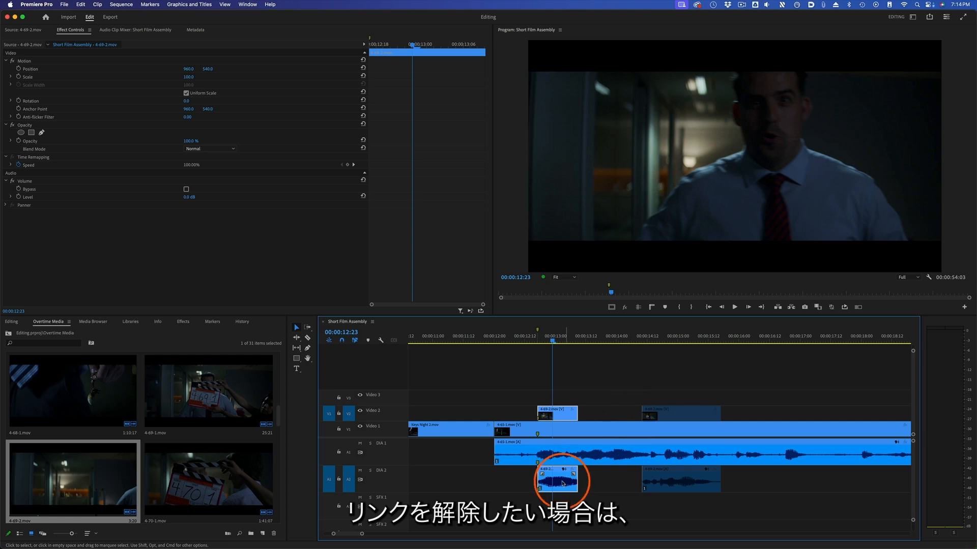
right_click(565, 412)
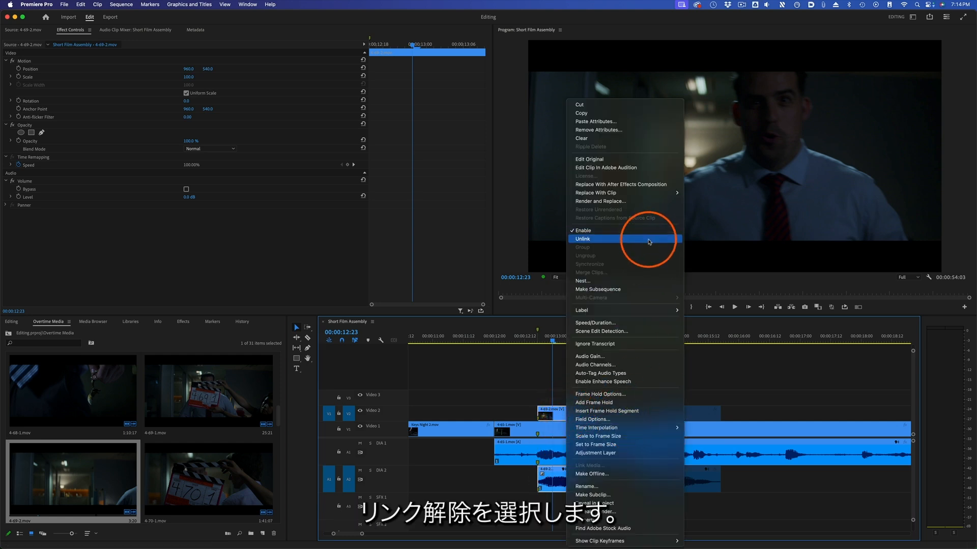
click(649, 242)
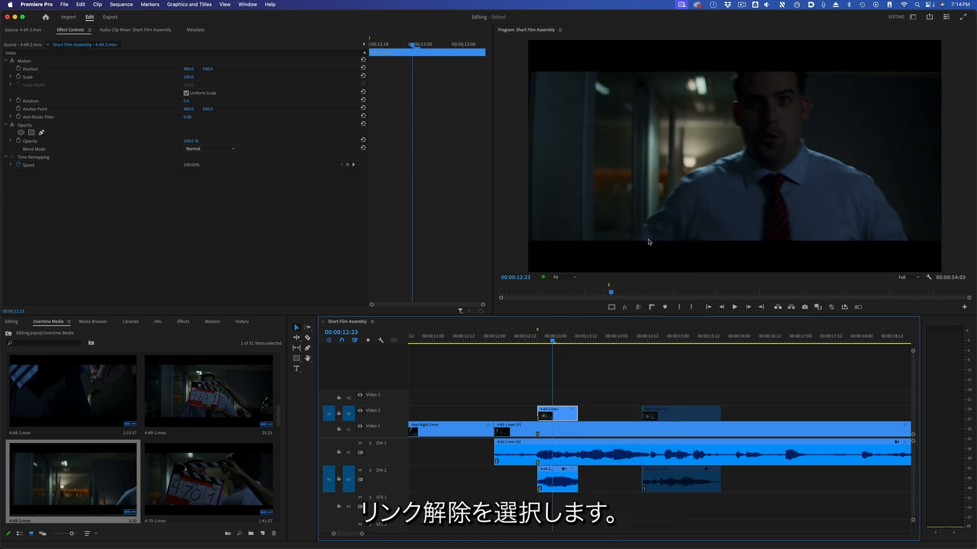
click(573, 475)
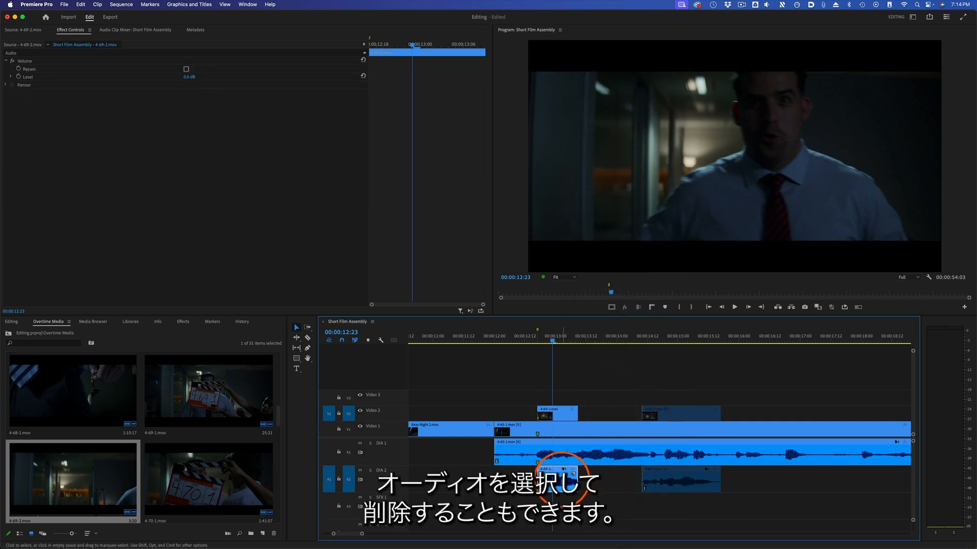
key(Delete)
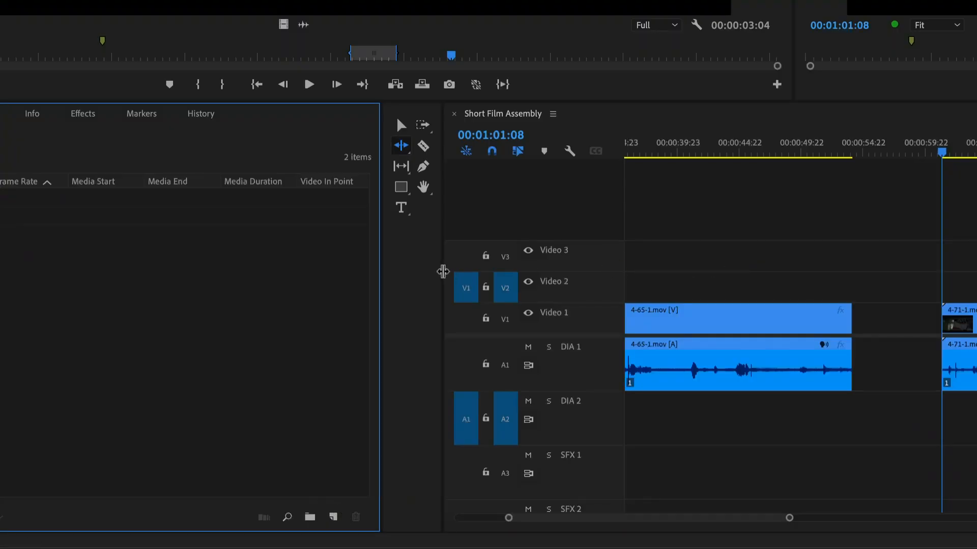
Examine the tools grouped with the Ripple Edit tool
click(413, 265)
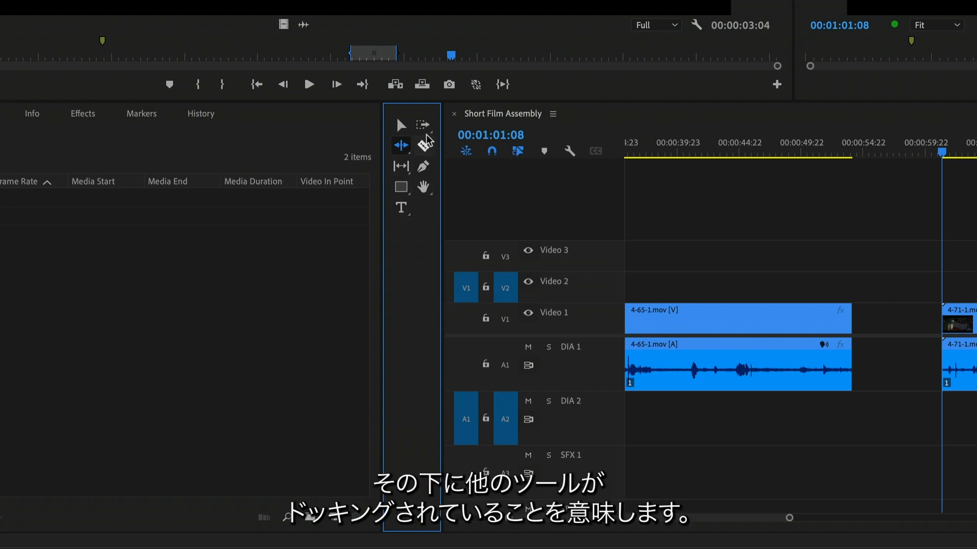
click(401, 151)
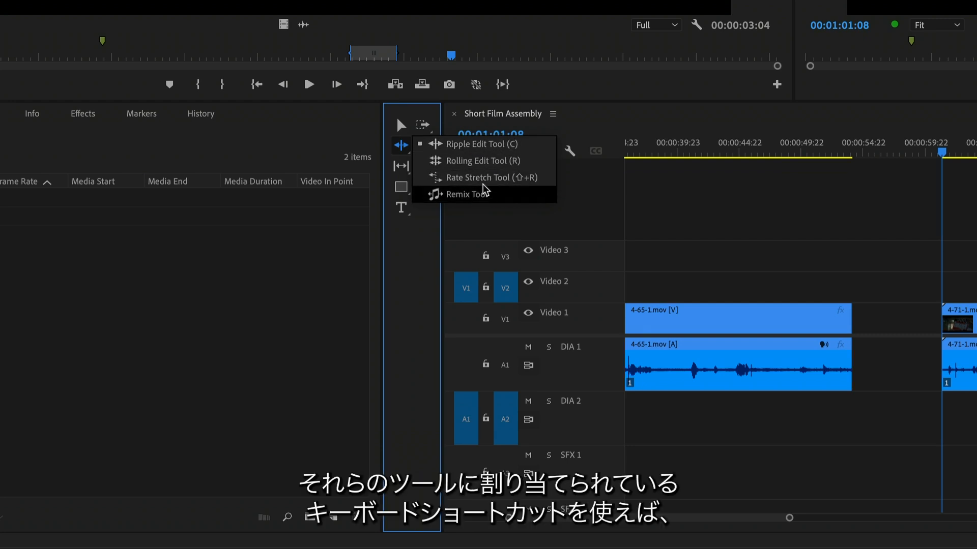
click(400, 147)
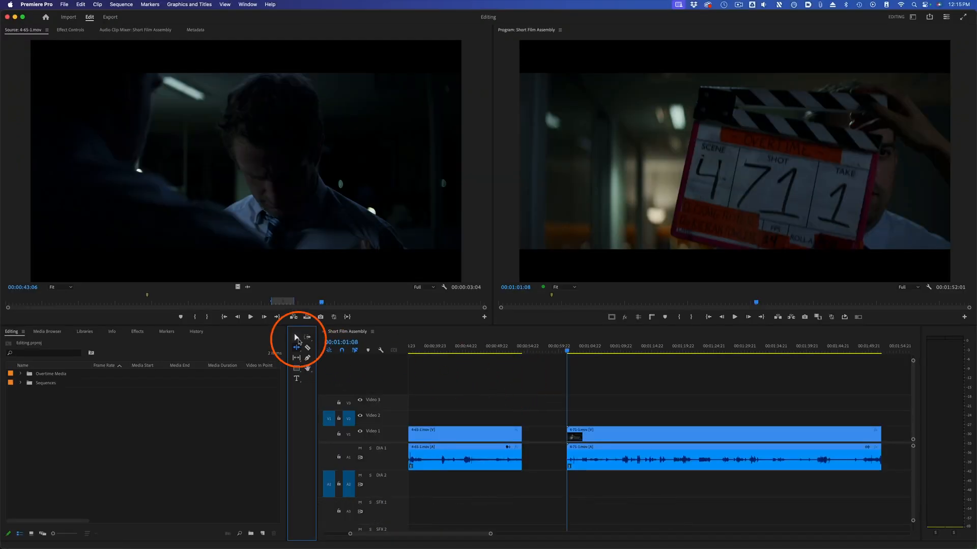
Try trimming the start edit of 4-71-1.mov with the Selection tool
click(298, 339)
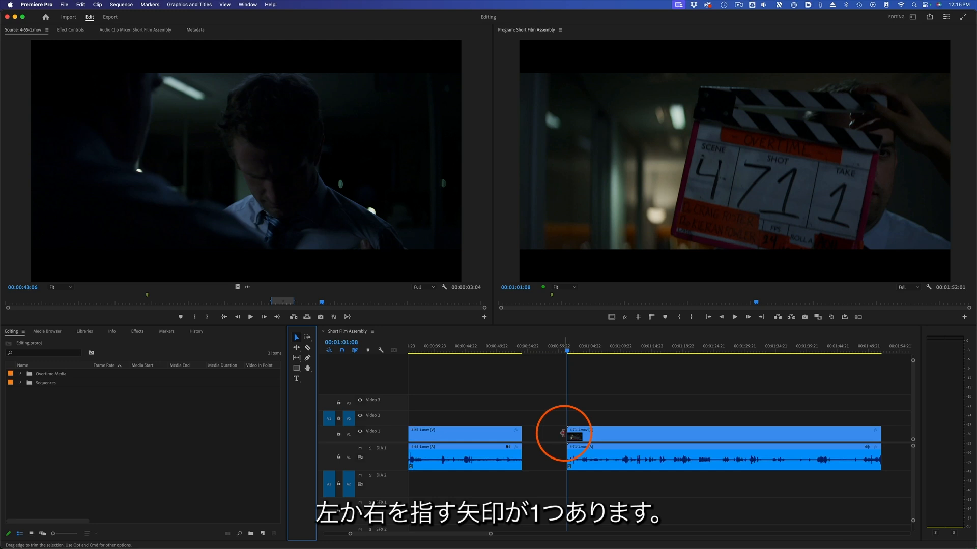
mouse_move(568, 435)
mouse_down()
mouse_move(593, 434)
mouse_move(550, 436)
mouse_move(562, 436)
mouse_up()
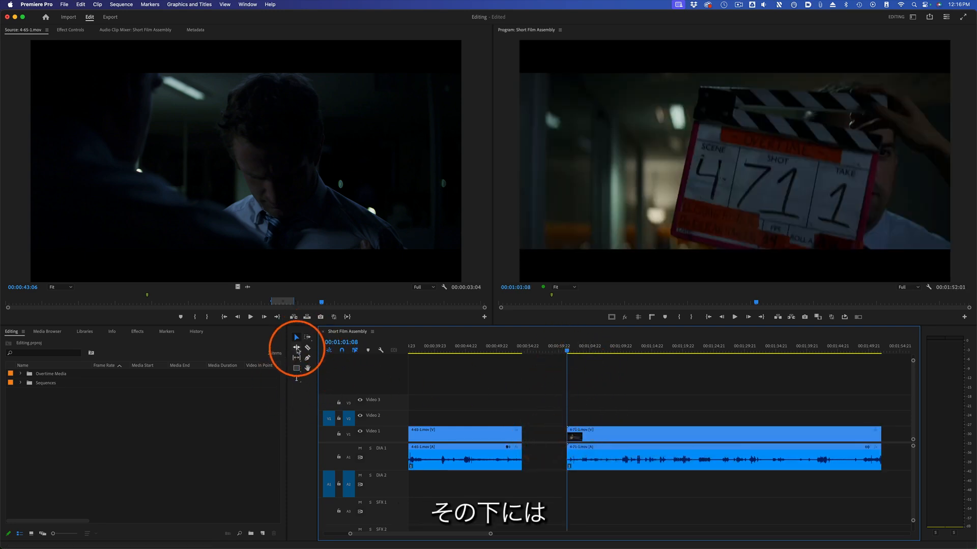
Ripple-trim the start of 4-71-1.mov inward and outward with the Ripple Edit tool, ending with a clip duration of 00:00:42:10
click(297, 349)
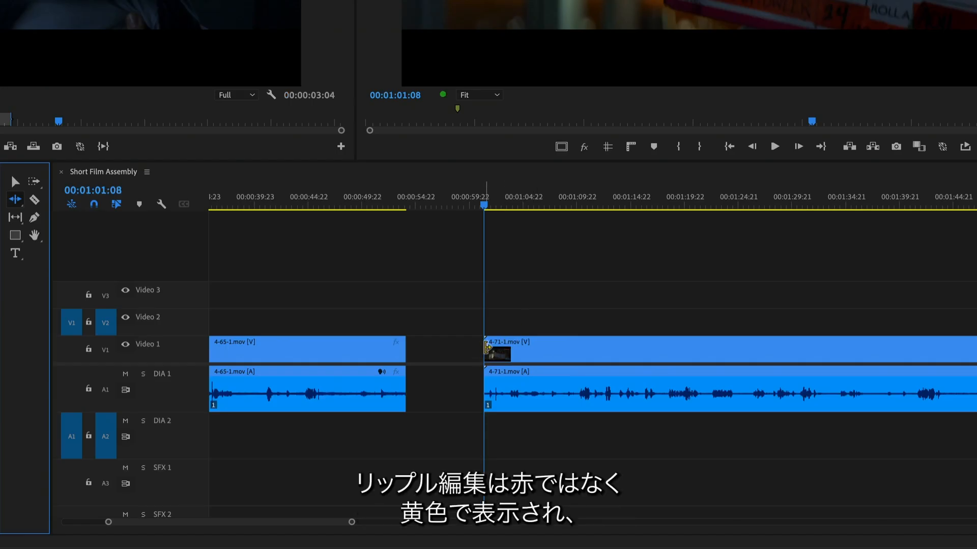
drag(493, 350, 605, 354)
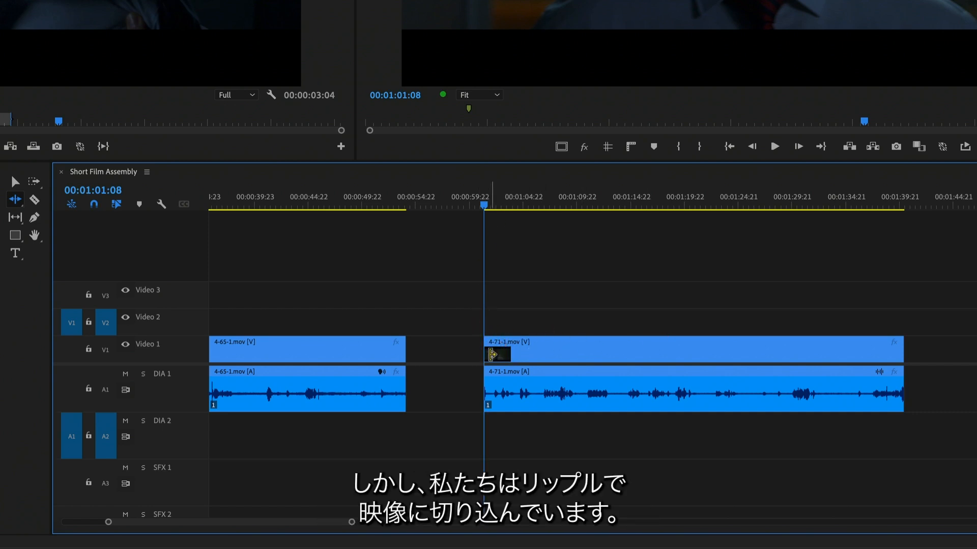
drag(490, 353, 359, 351)
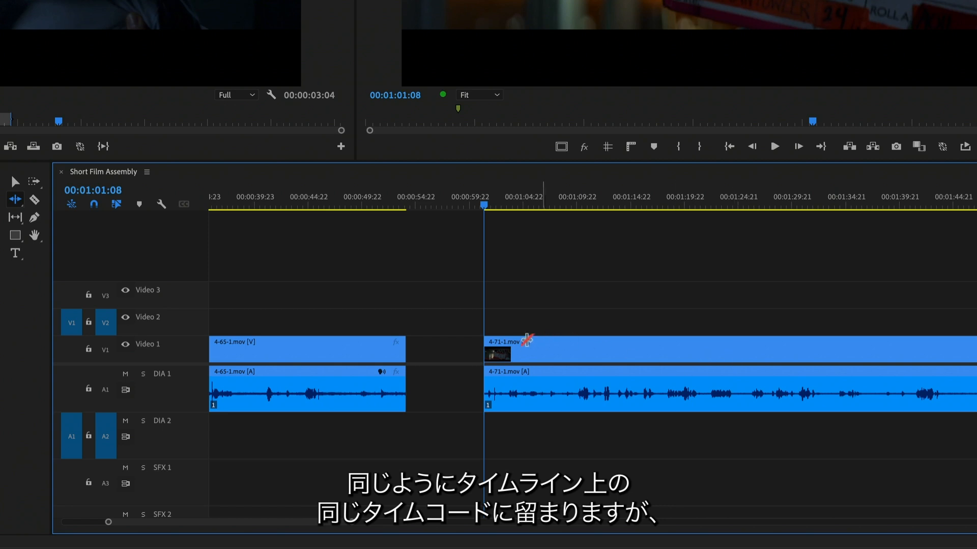
drag(487, 350, 573, 349)
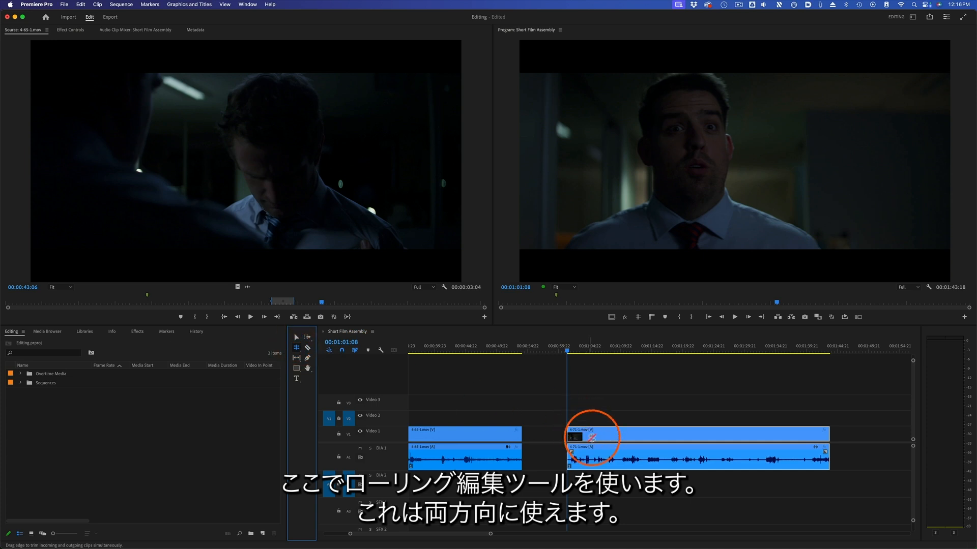
Close the empty gap between 4-65-1.mov and 4-71-1.mov on the timeline
click(545, 437)
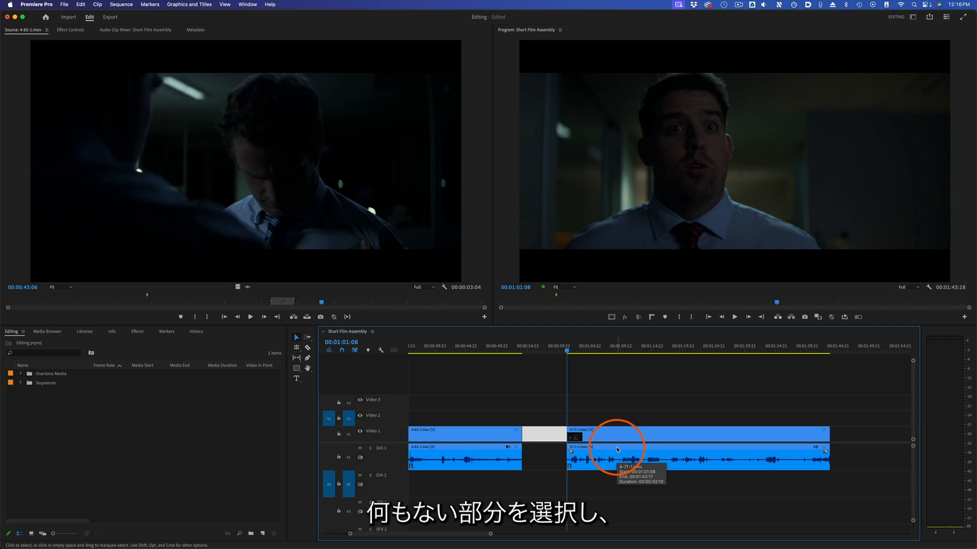
key(Delete)
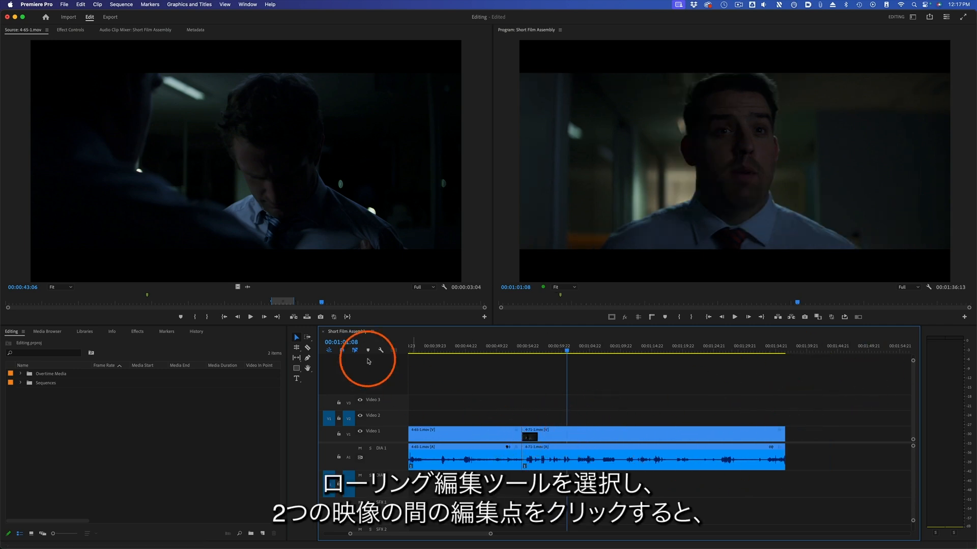
Roll the edit point between 4-65-1.mov and 4-71-1.mov earlier and later with the Rolling Edit tool, leaving it later than it started
click(296, 347)
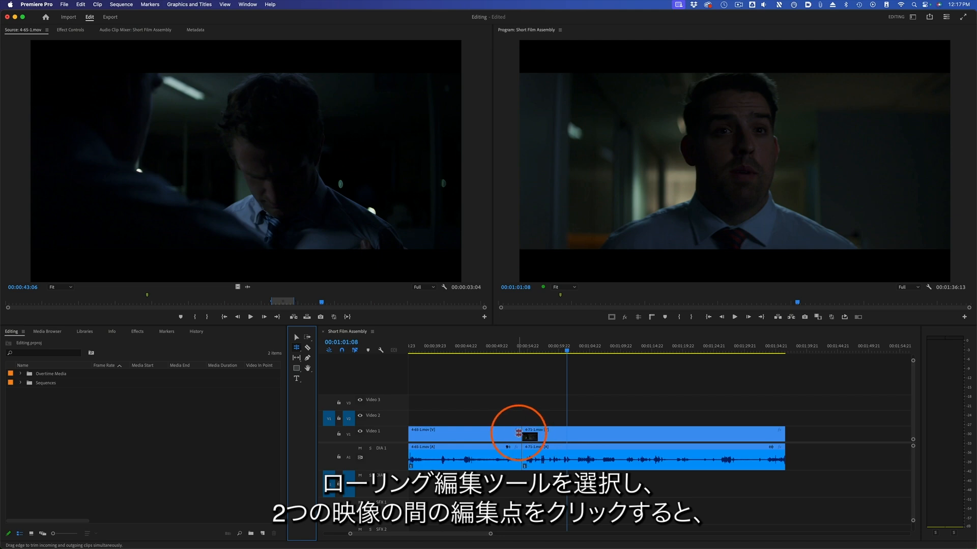
click(519, 433)
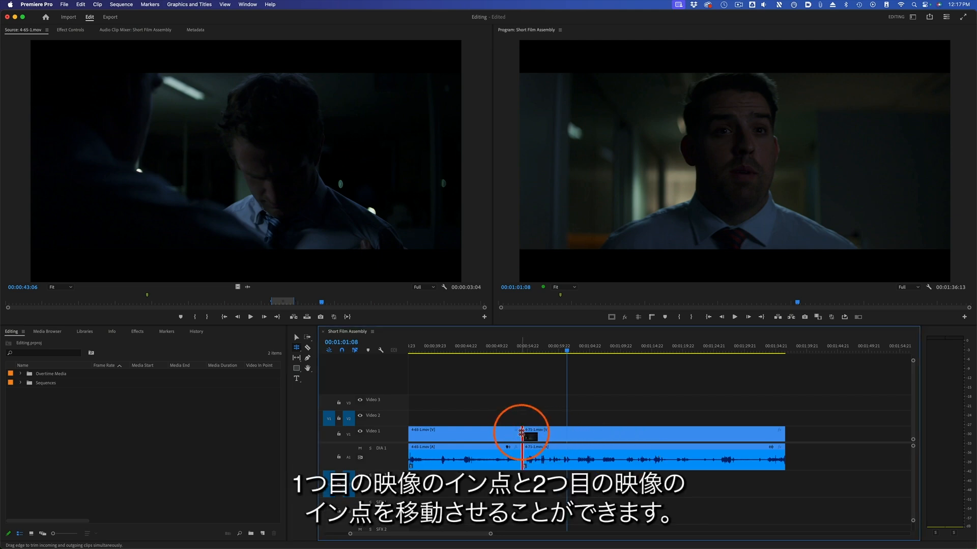
drag(522, 434, 497, 440)
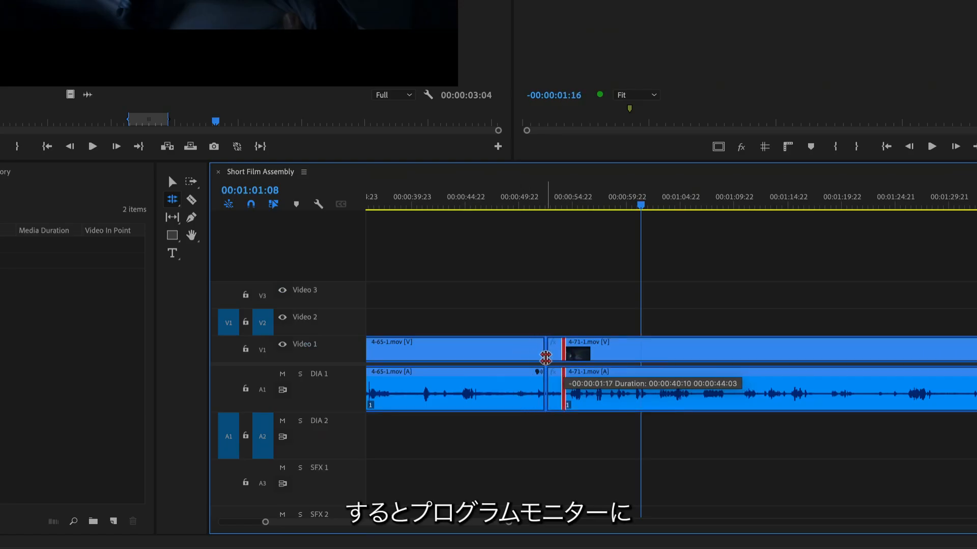
drag(521, 358, 538, 369)
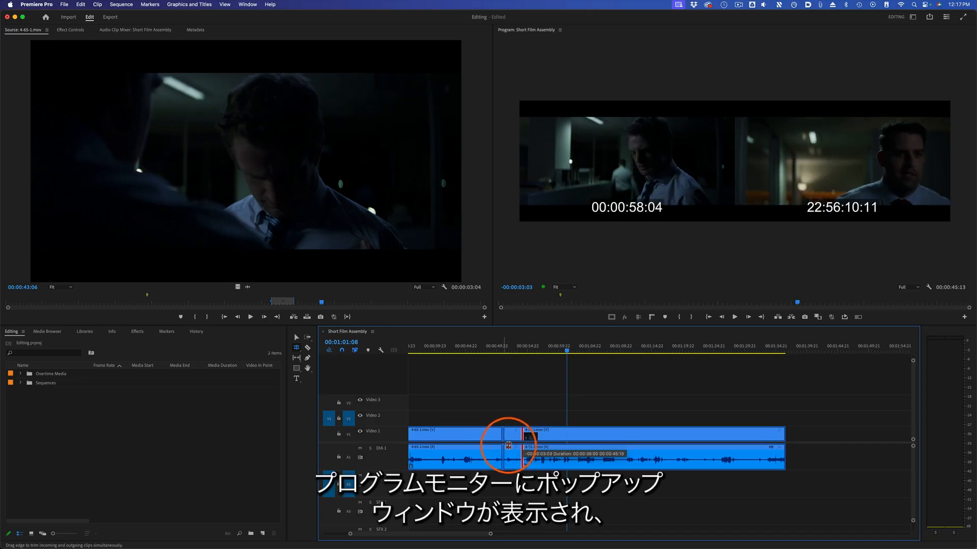
drag(508, 446, 532, 447)
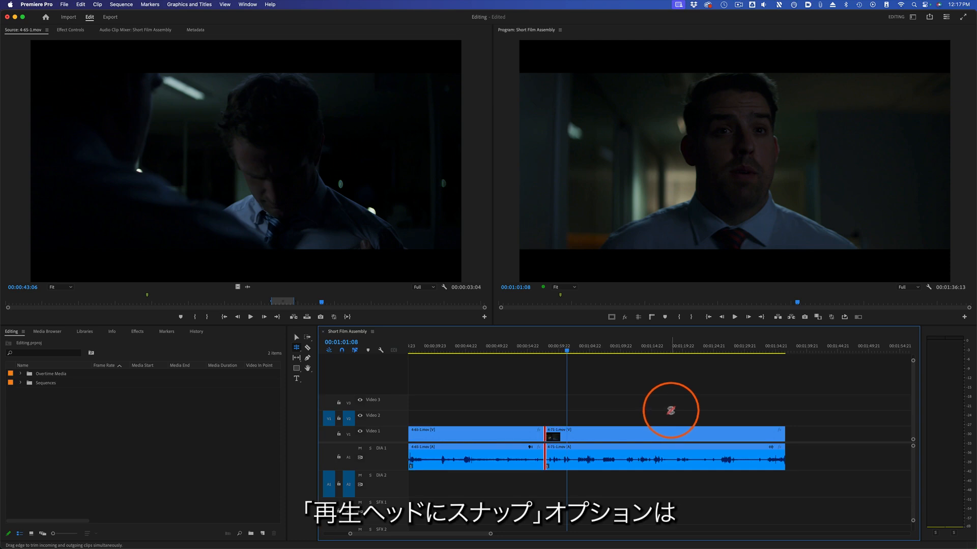
Place the playhead at 00:00:52:18 and extend the selected rolling edit between the two clips to it
click(586, 351)
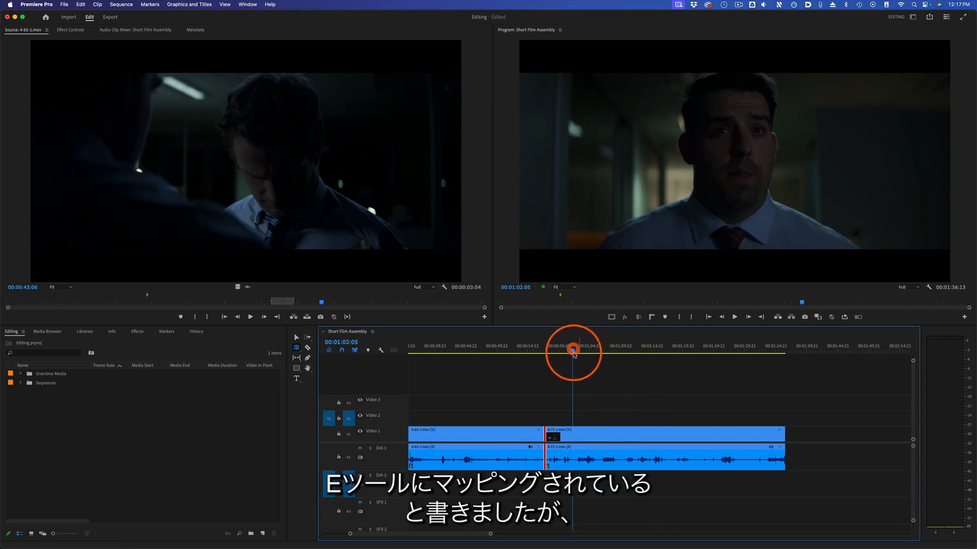
click(513, 351)
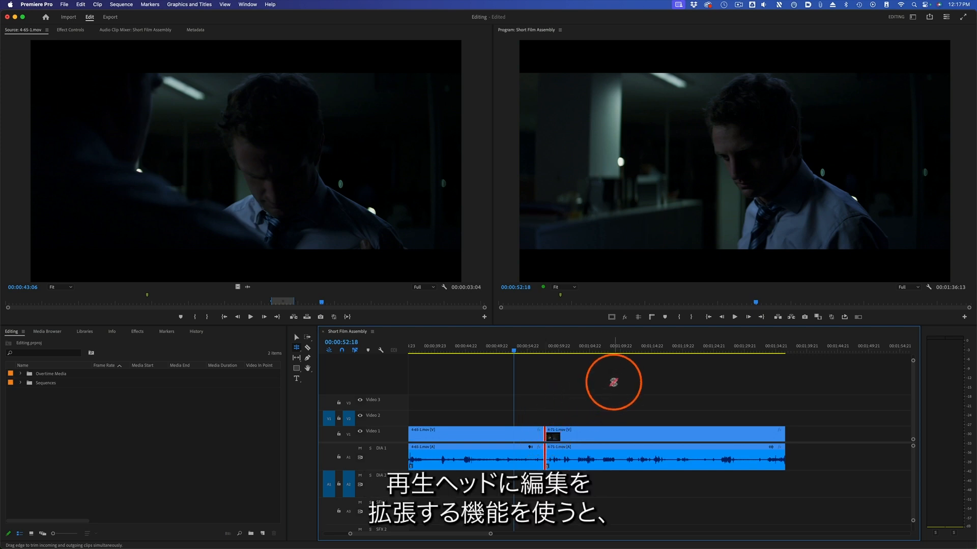
key(e)
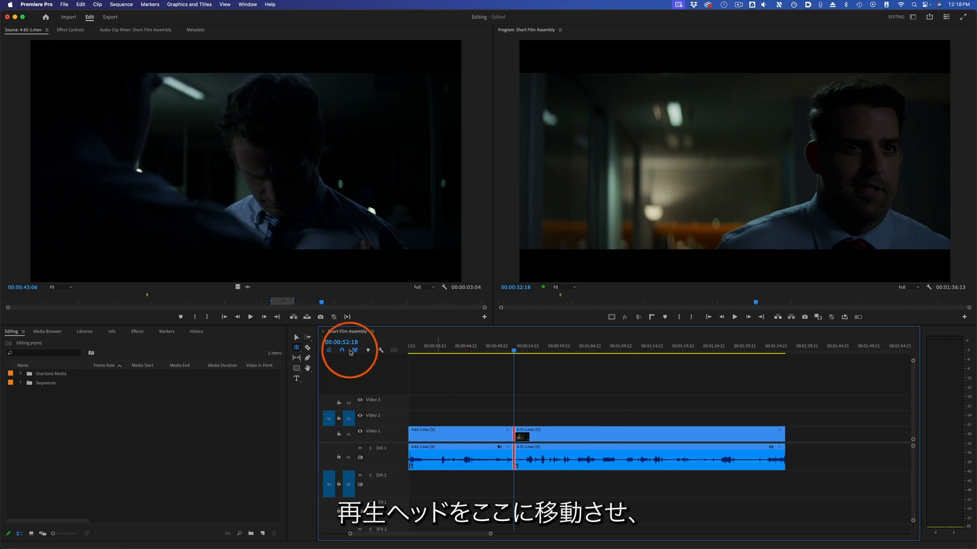
Ripple-trim the start of 4-71-1.mov by extending its edit to the playhead at 00:01:05:10
click(296, 348)
click(325, 348)
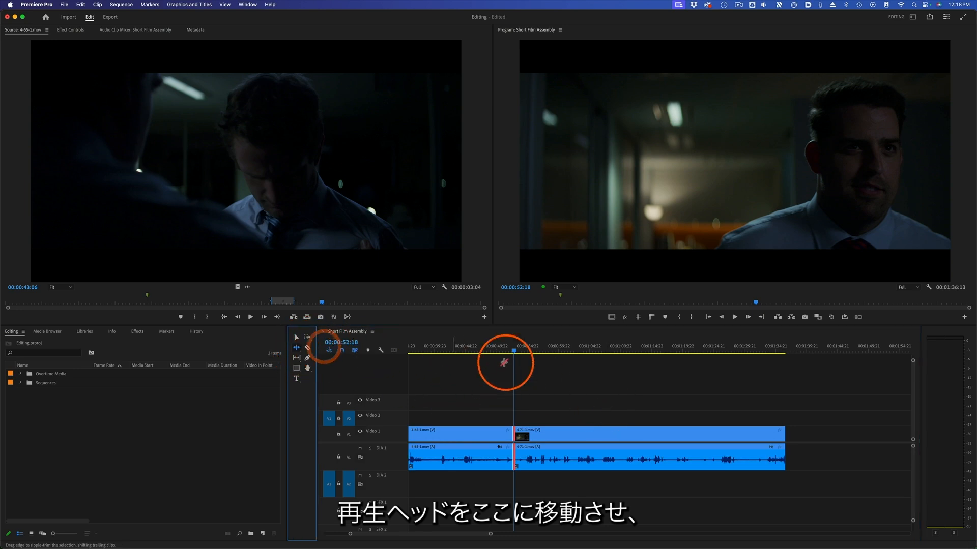
click(592, 348)
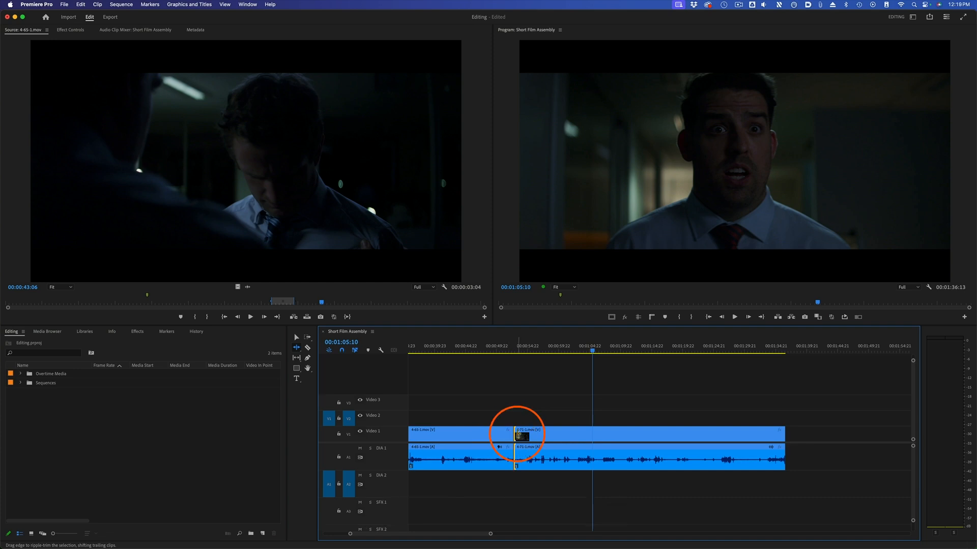
key(e)
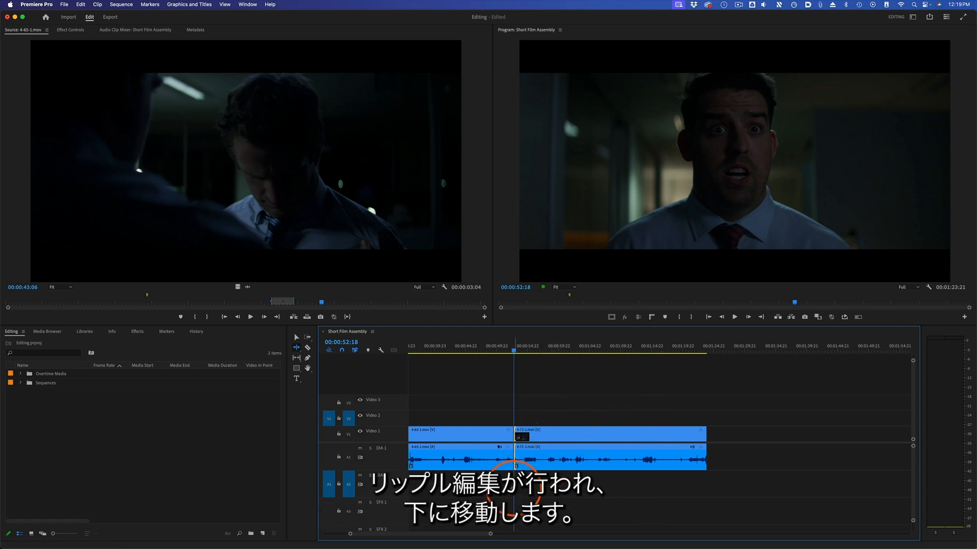
Speed up 4-71-1.mov with the Rate Stretch tool, play it back, and stretch its end out to 239.42% speed
click(296, 347)
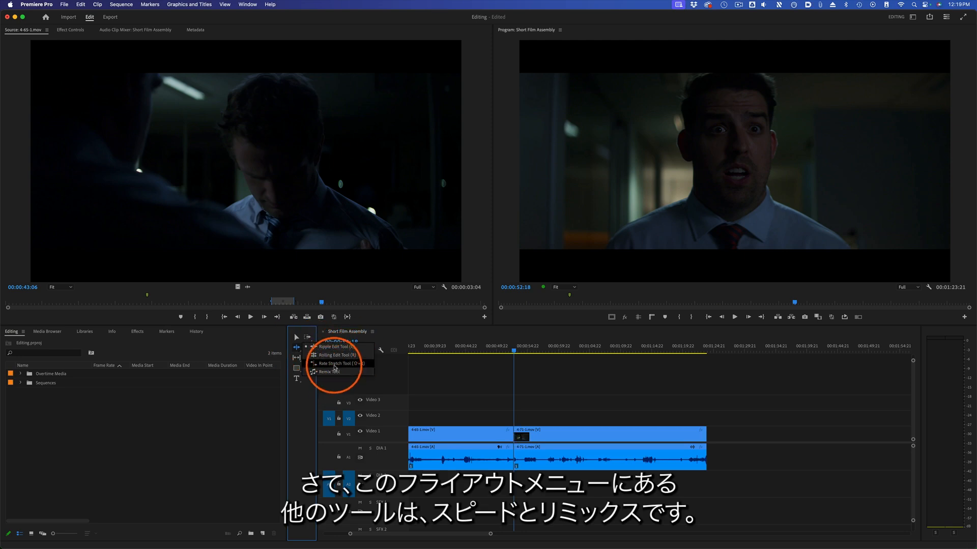
click(334, 363)
drag(705, 434, 559, 442)
key(space)
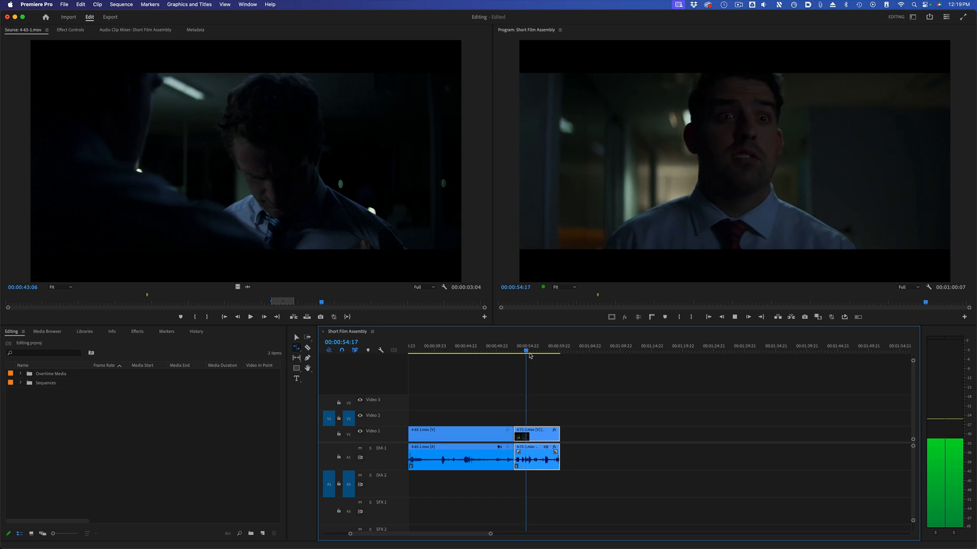
key(space)
drag(559, 433, 599, 435)
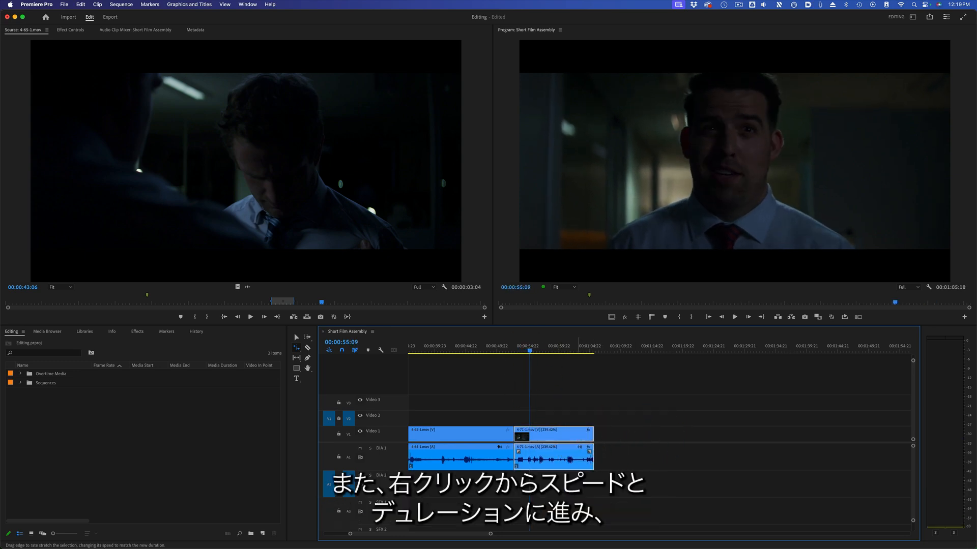
Review the Speed/Duration settings of 4-71-1.mov, including the ripple edit option, and accept them unchanged
right_click(581, 434)
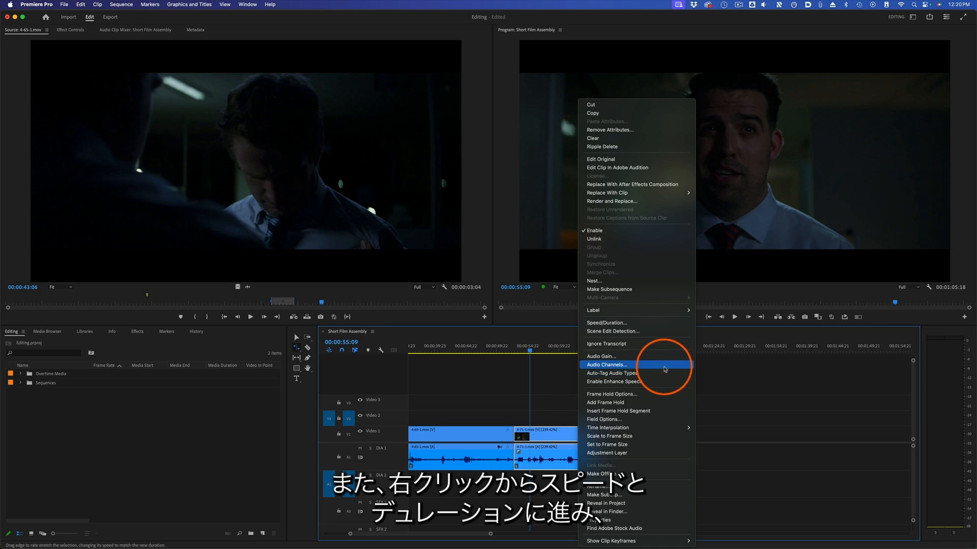
click(669, 324)
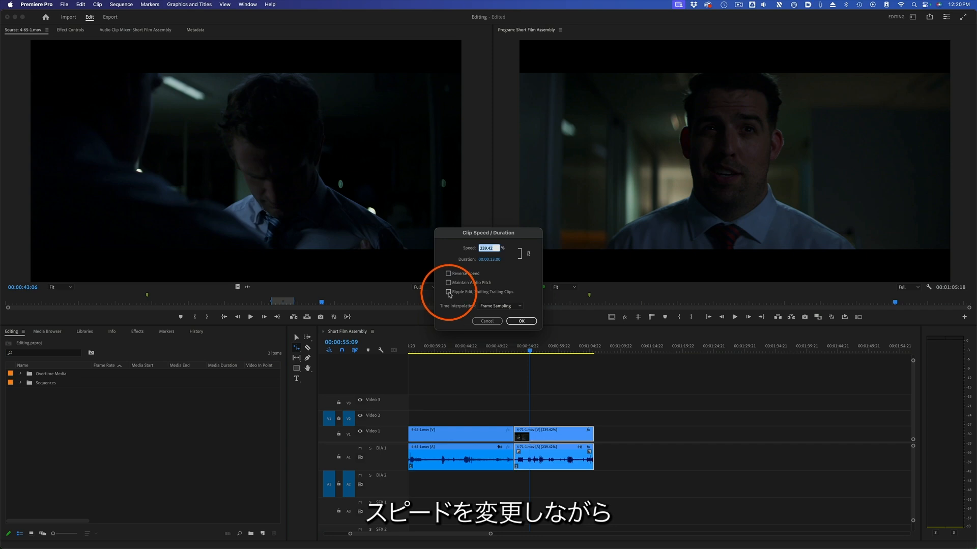
click(514, 322)
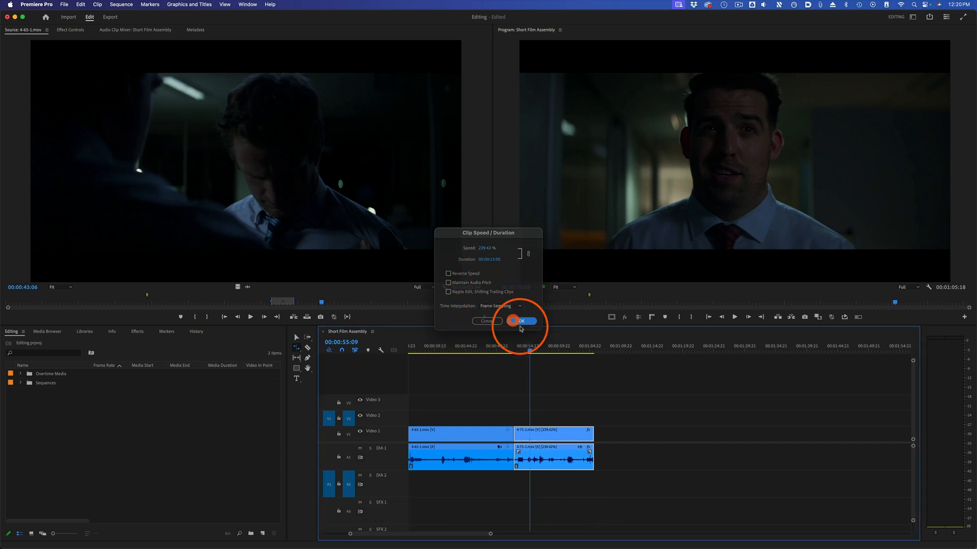
Activate the Remix tool briefly and switch to the Slip tool
drag(296, 348, 326, 371)
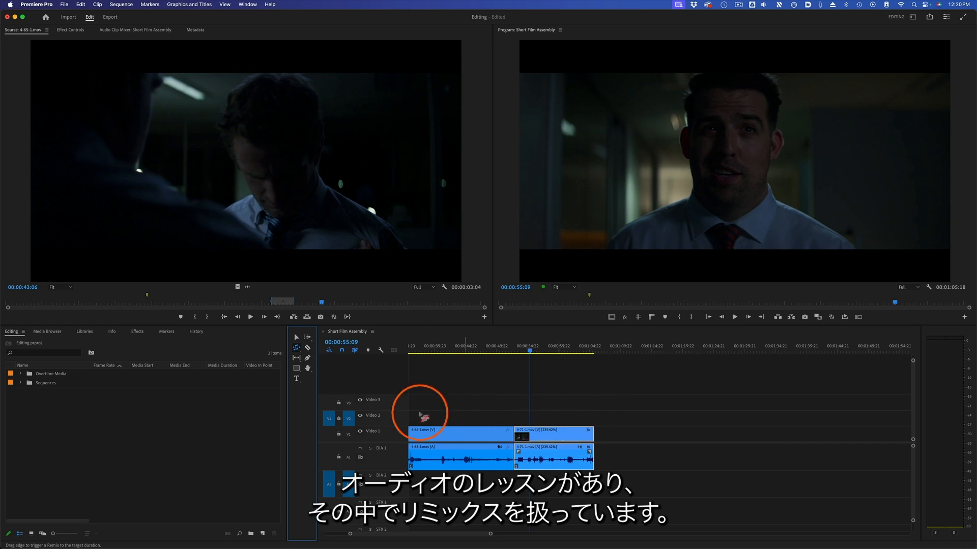
click(297, 358)
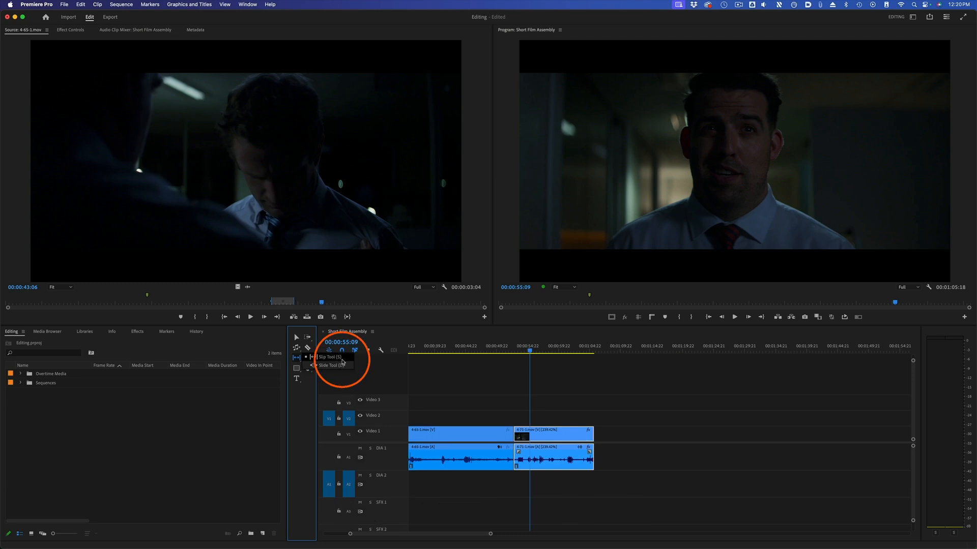
click(342, 359)
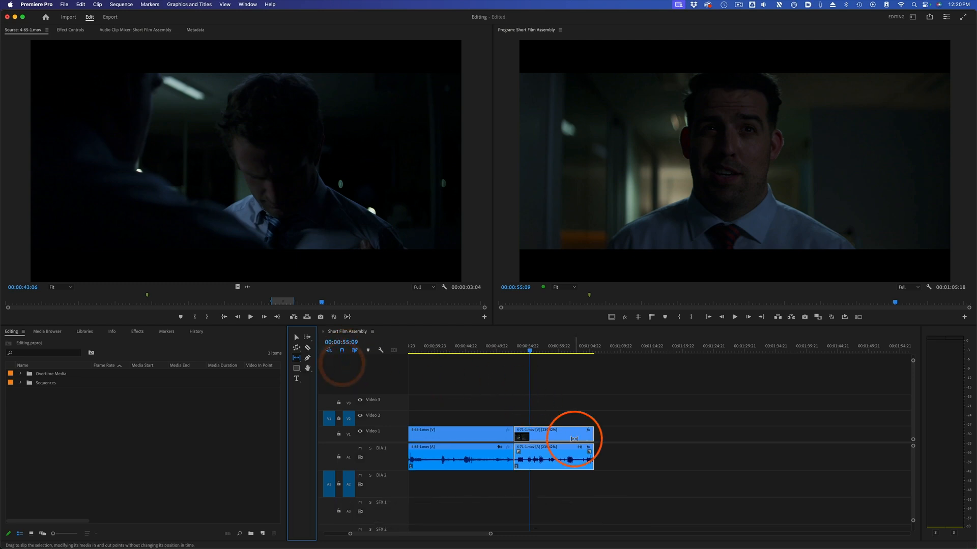
Set the speed of the 4-71-1.mov clip to 100.13% and slip its footage within the same cut
mouse_move(537, 436)
mouse_down()
mouse_move(615, 436)
mouse_move(555, 436)
mouse_up()
right_click(581, 438)
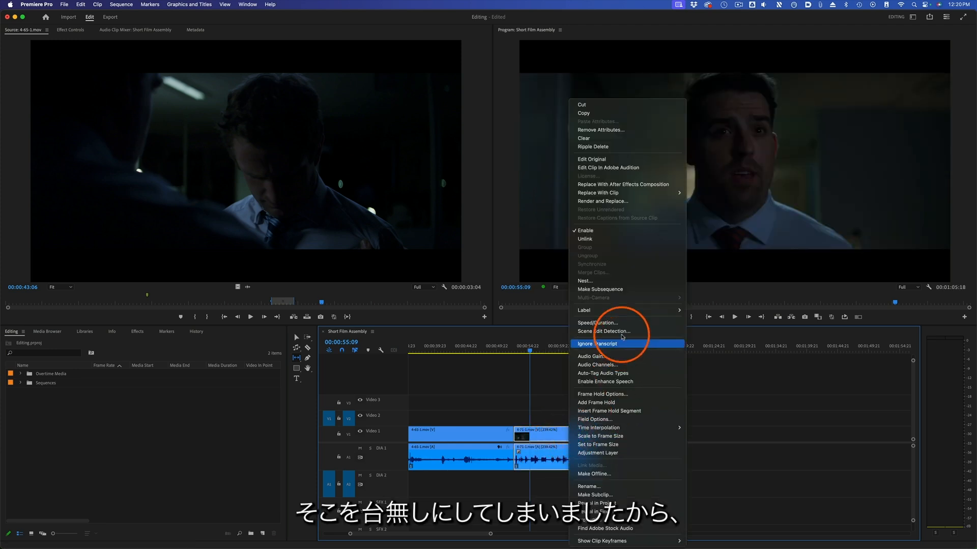
click(610, 322)
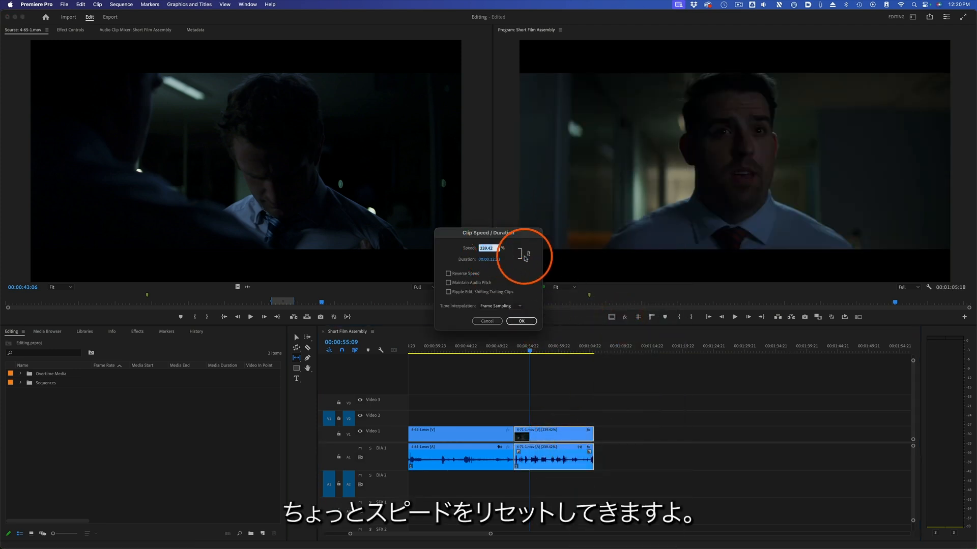
text(100.13)
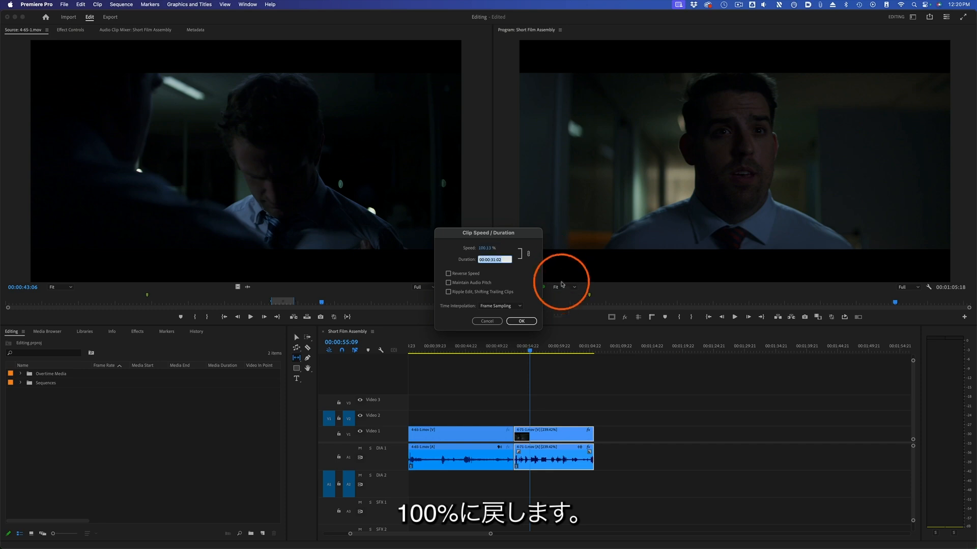
click(521, 321)
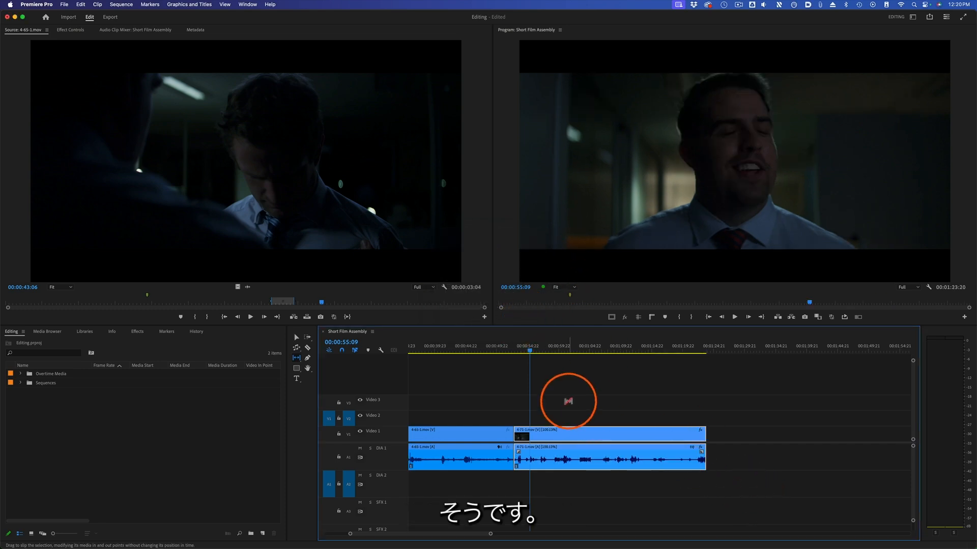
mouse_move(590, 433)
mouse_down()
mouse_move(565, 434)
mouse_move(624, 436)
mouse_move(559, 436)
mouse_move(666, 439)
mouse_move(548, 436)
mouse_move(621, 436)
mouse_move(593, 436)
mouse_move(609, 435)
mouse_up()
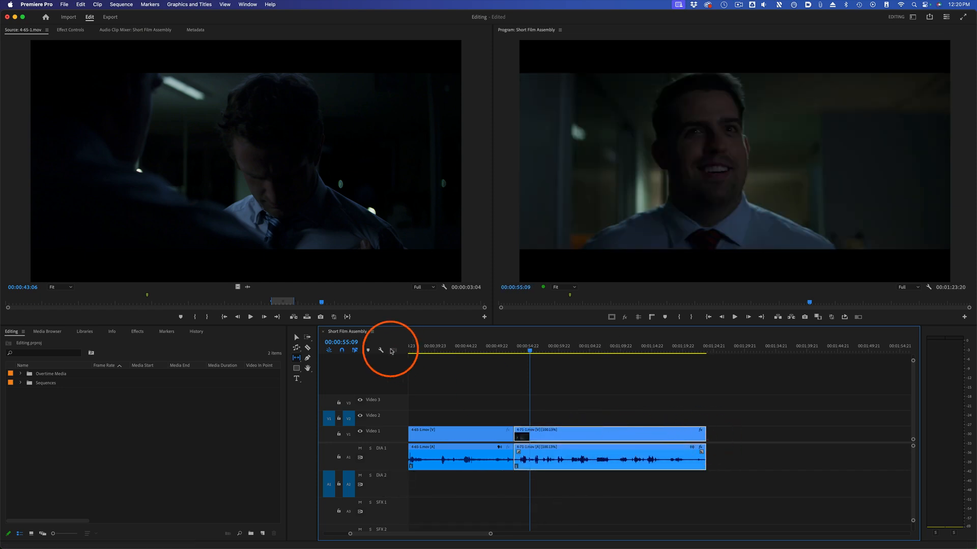
Place the sequence playhead at 00:00:33:06 and open 4-65-2.mov from the Overtime Media bin as the source clip
drag(491, 534, 515, 534)
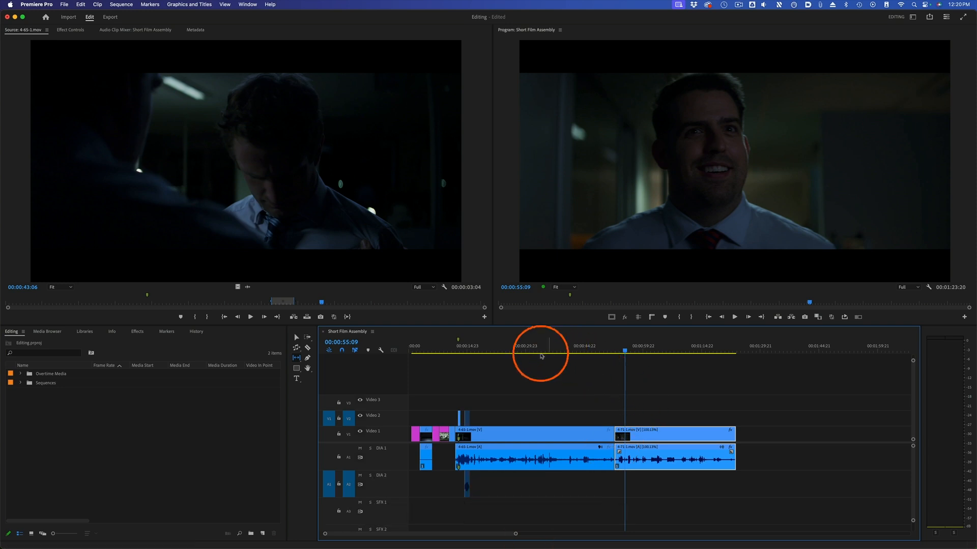
click(538, 352)
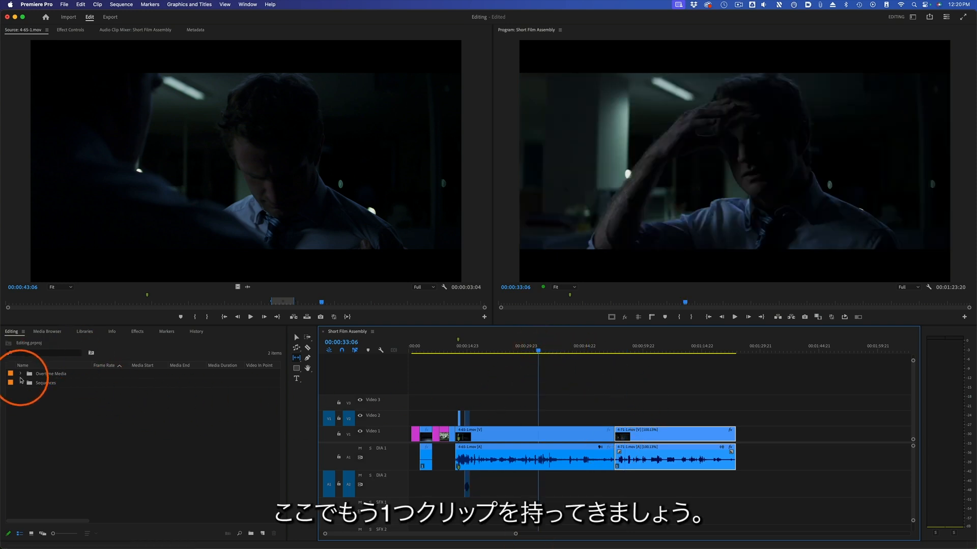
click(20, 374)
double_click(51, 402)
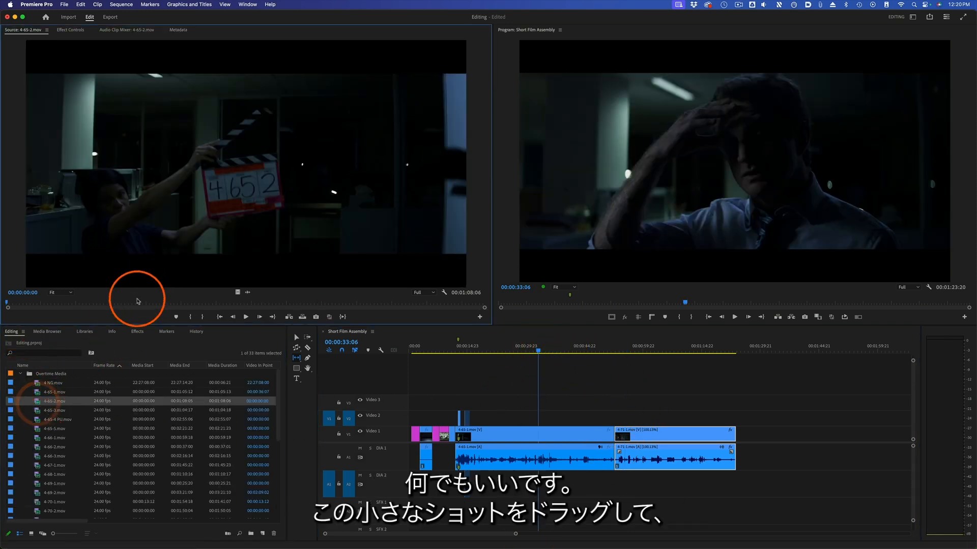
Mark 4-65-2.mov from 00:00:28:11 to 00:00:31:18 and overwrite that range onto Video 1 at 00:00:33:06
click(160, 304)
key(i)
click(228, 301)
key(o)
drag(285, 236, 541, 414)
click(546, 351)
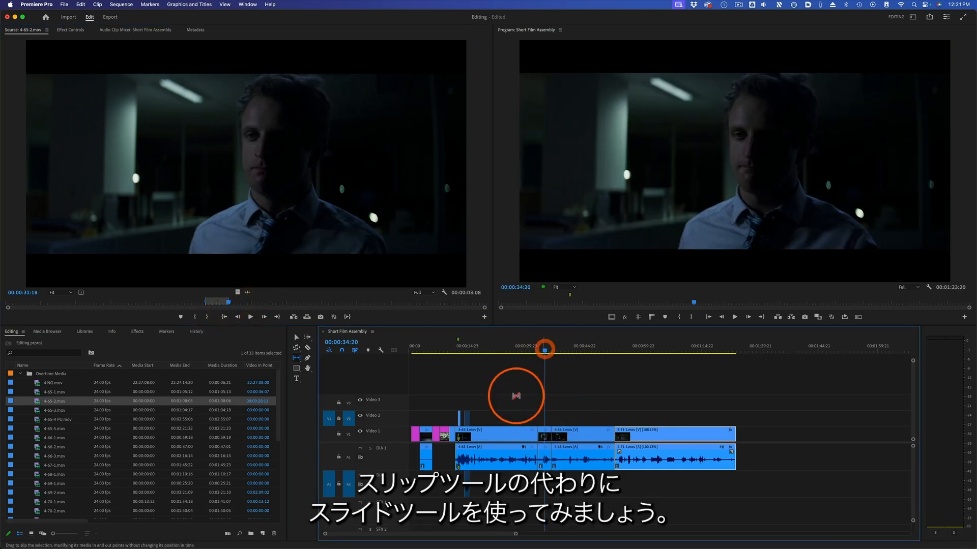
Slide the short 4-65-2.mov shot on Video 1 earlier between its neighbouring clips with the Slide Tool
click(296, 358)
click(328, 365)
drag(544, 433, 509, 435)
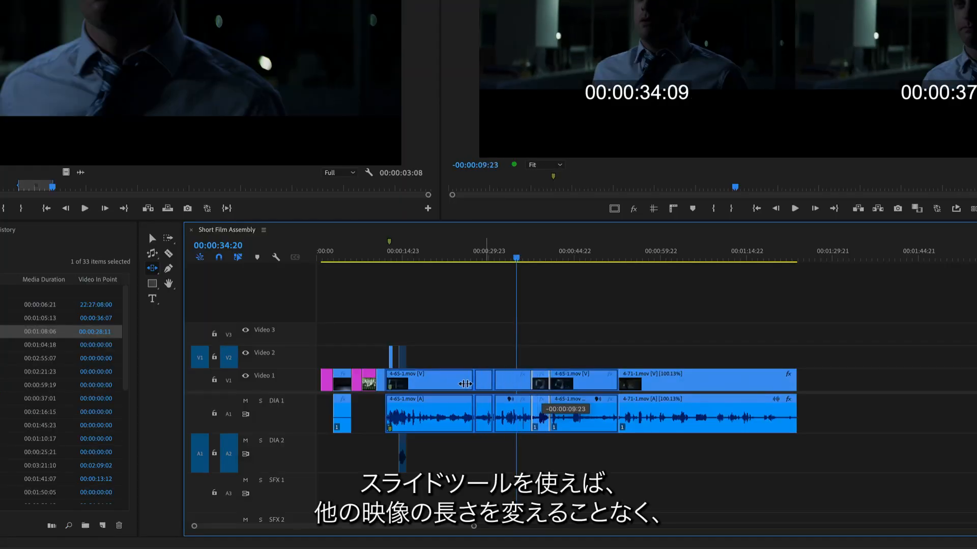
drag(465, 384, 497, 396)
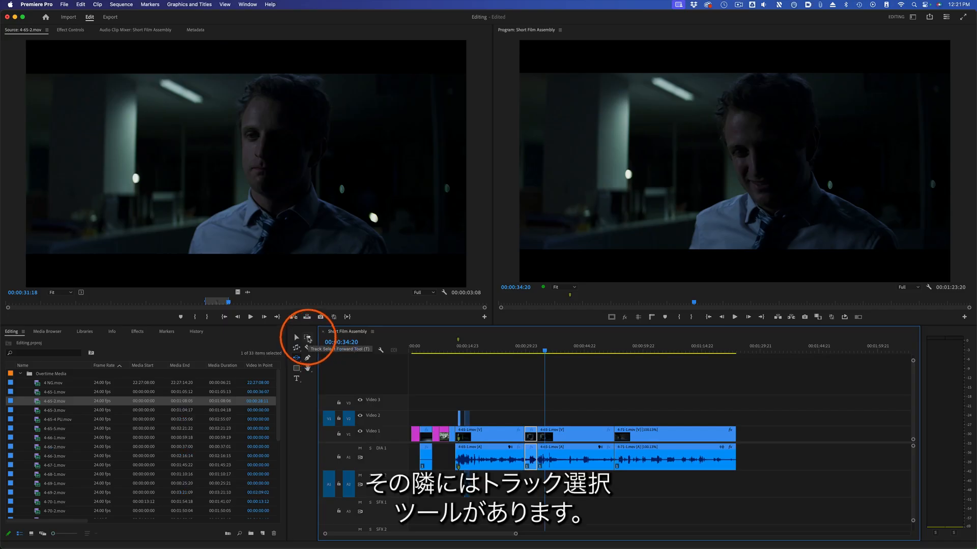
Select all clips forward from several points with the Track Select Forward Tool, ending with every clip in the sequence
click(308, 338)
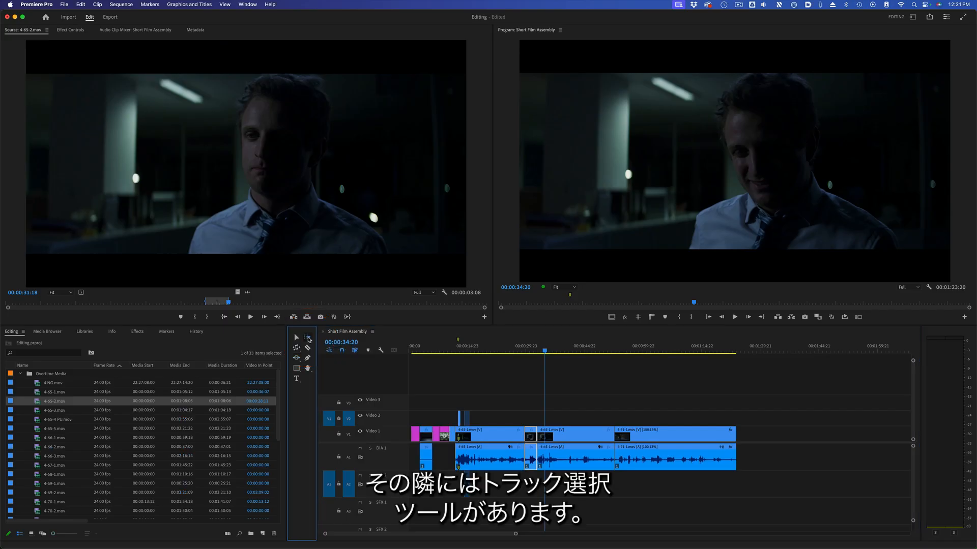
click(501, 405)
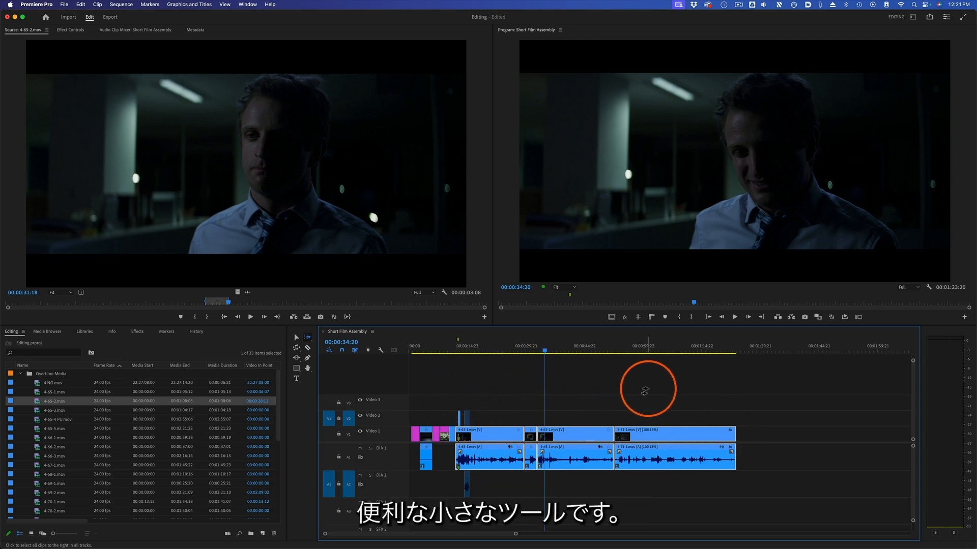
click(588, 402)
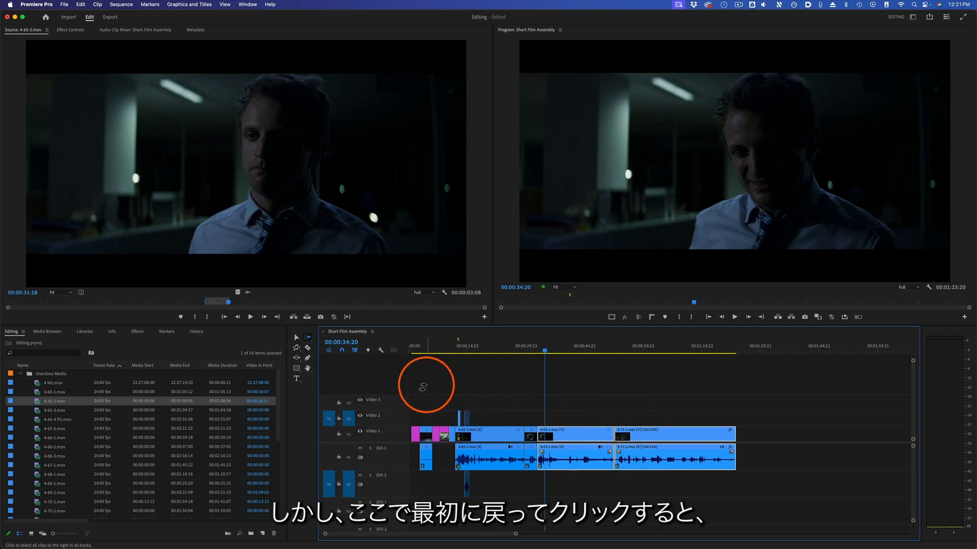
click(423, 394)
click(415, 405)
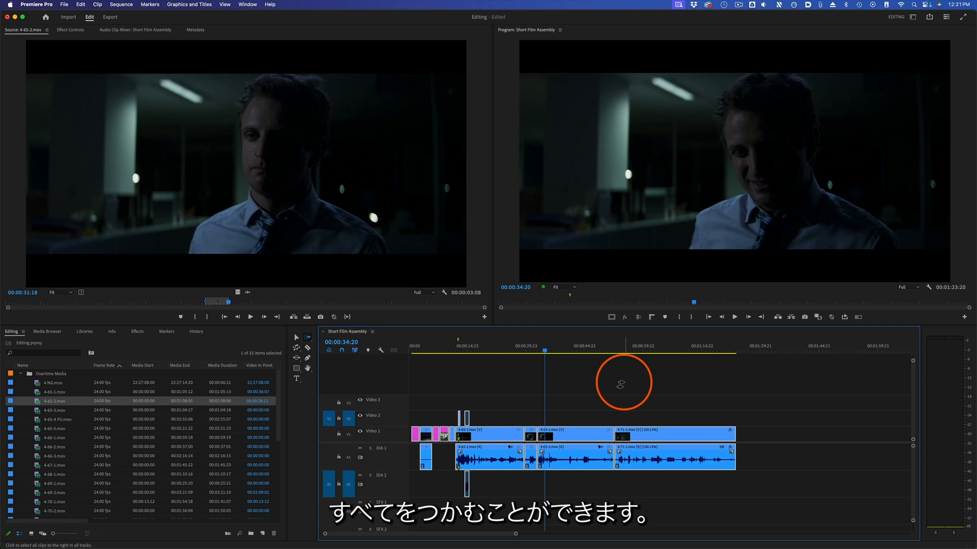
Select the first long 4-65-1.mov clip and everything before it on all tracks with the Track Select Backward Tool
click(308, 337)
click(333, 344)
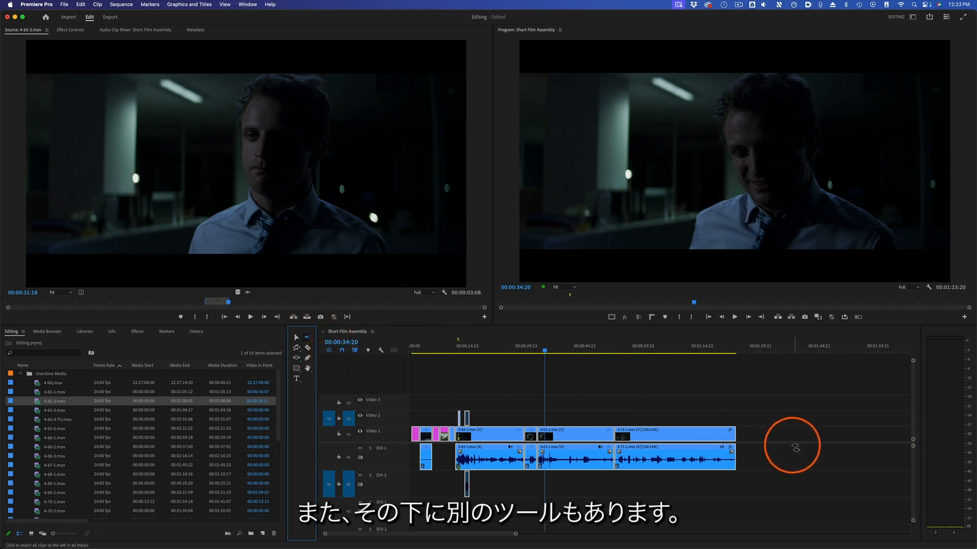
click(491, 399)
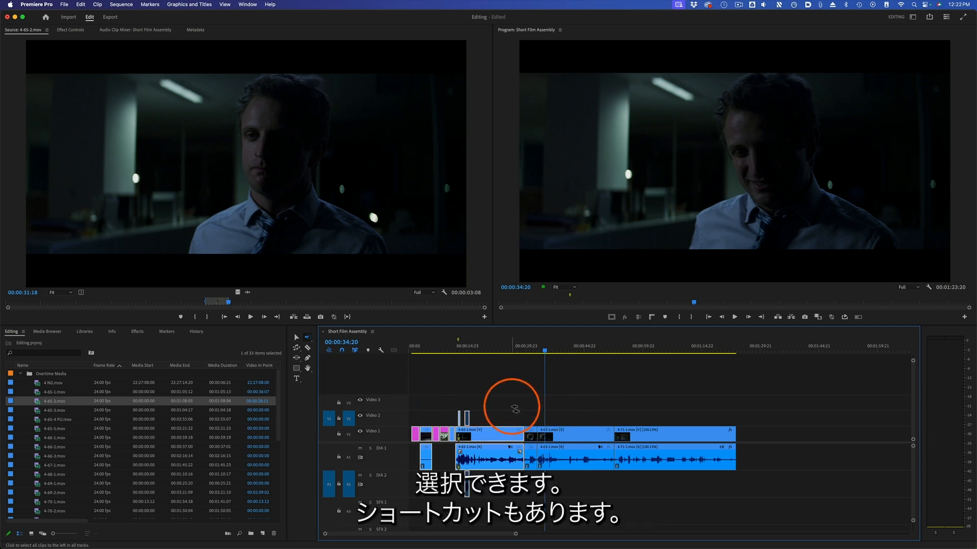
Select clips forward on a single track with the Track Select Forward Tool, on Video 1, Video 2 and again Video 1
click(307, 337)
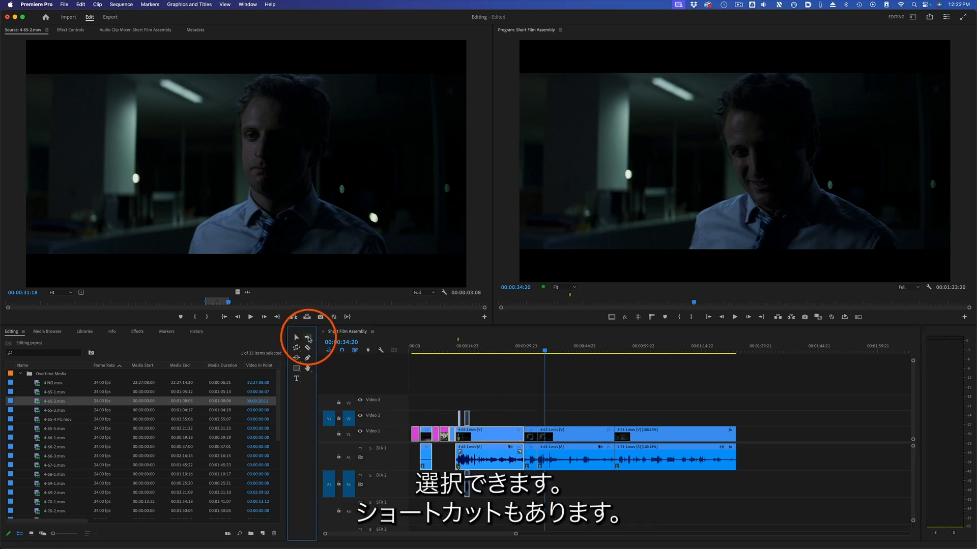
click(337, 338)
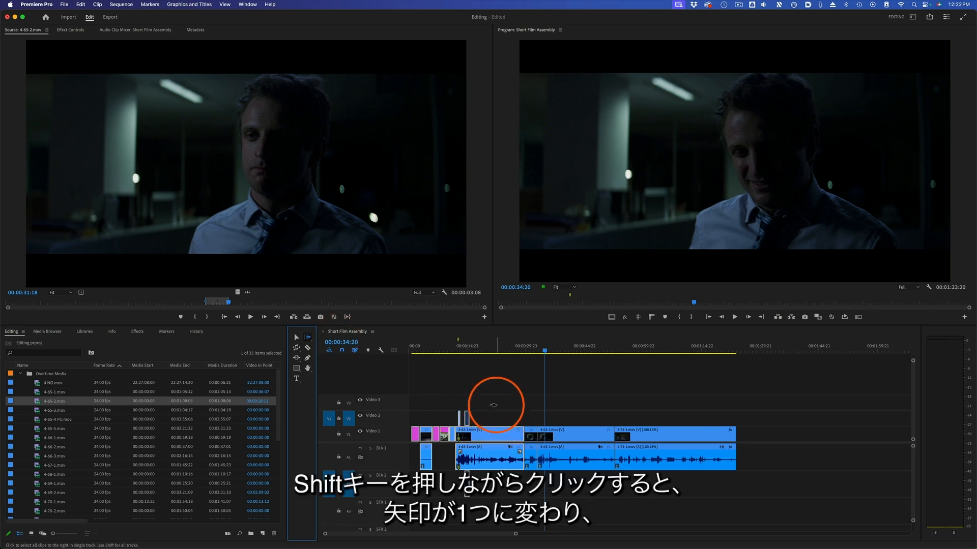
shift+click(490, 436)
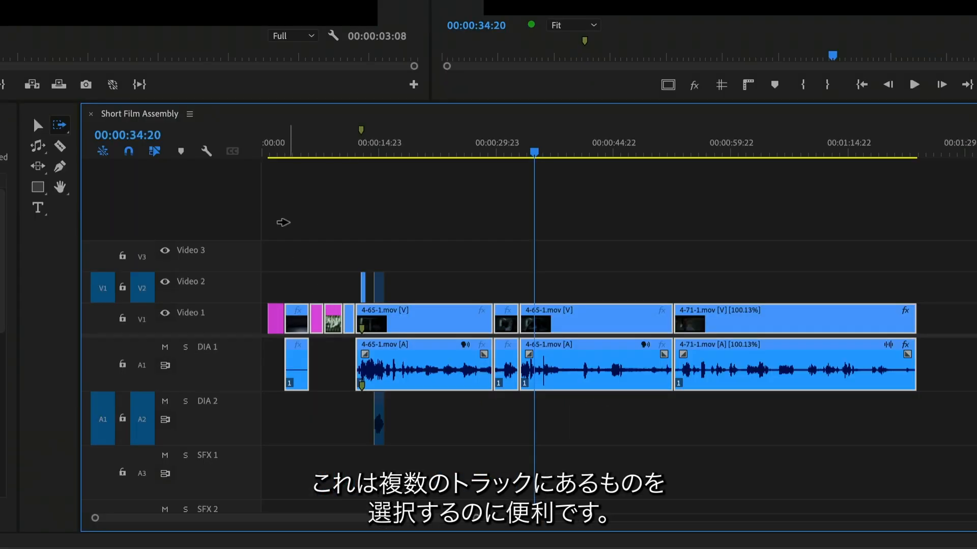
shift+click(332, 277)
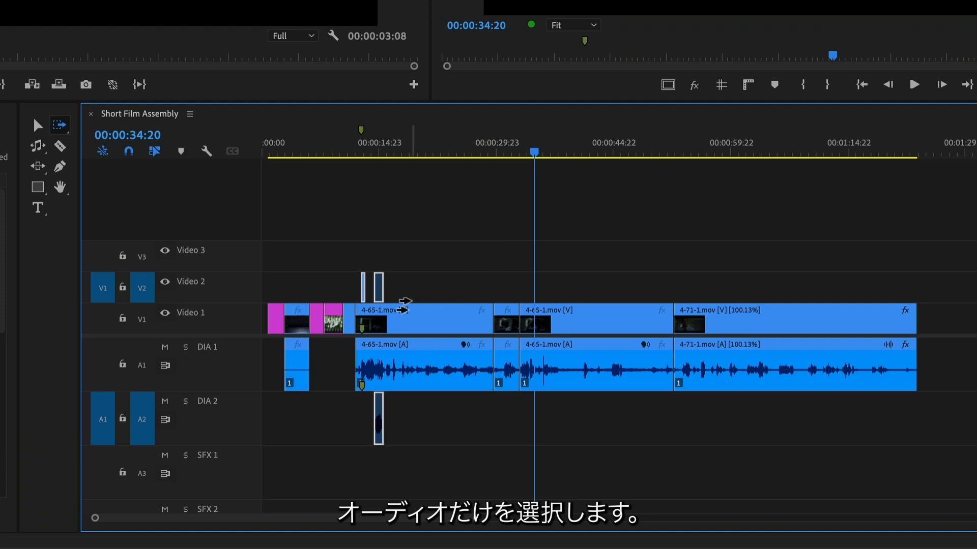
shift+click(373, 320)
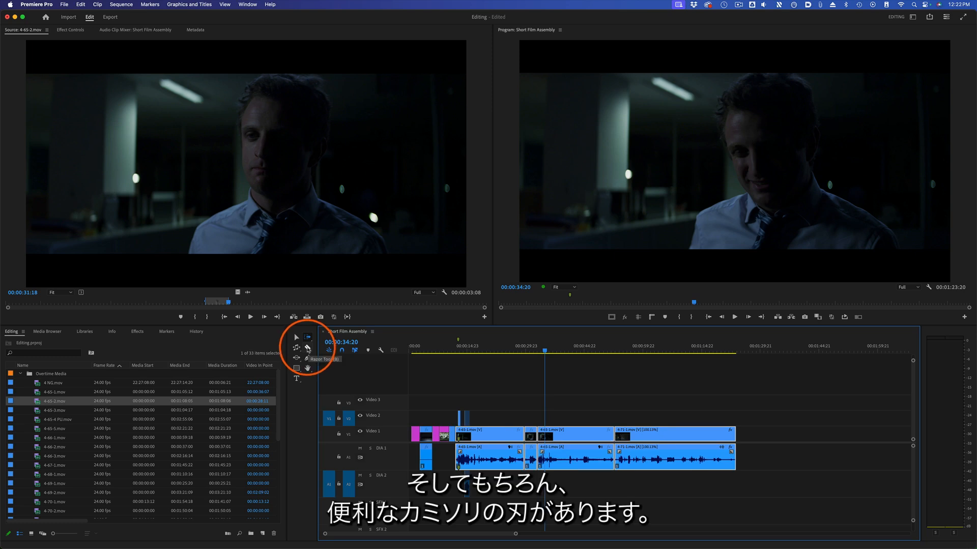
Target the Video 1 and DIA 1 tracks and add an edit at 00:00:44:23
click(645, 430)
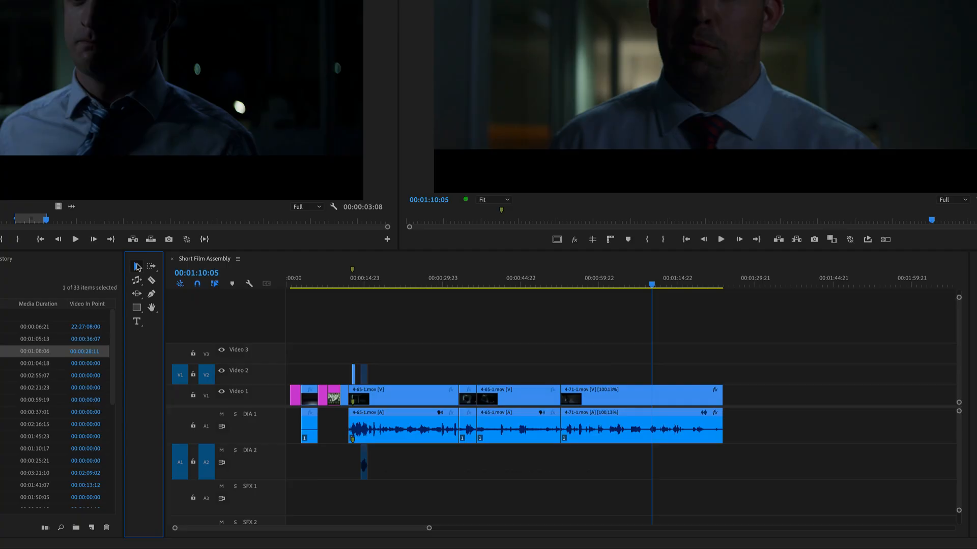
click(206, 400)
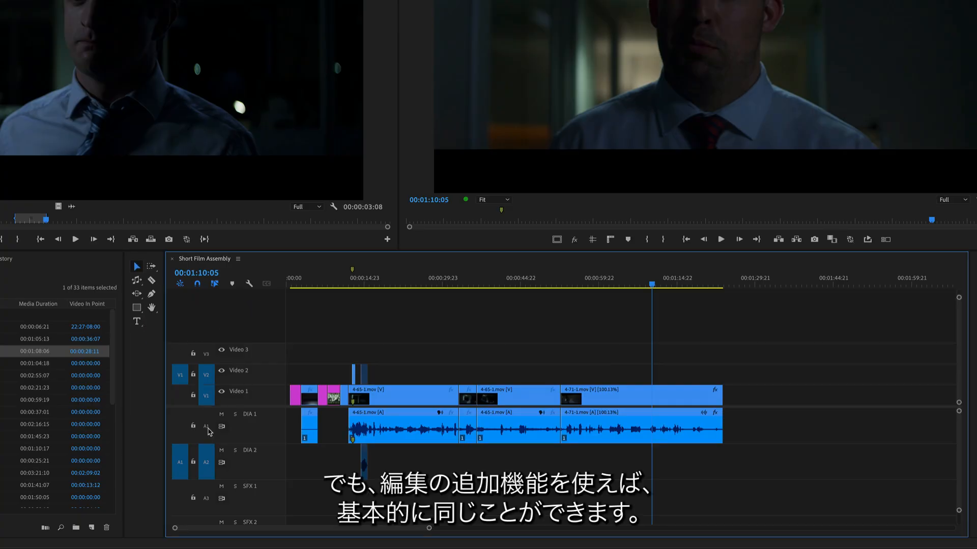
click(521, 279)
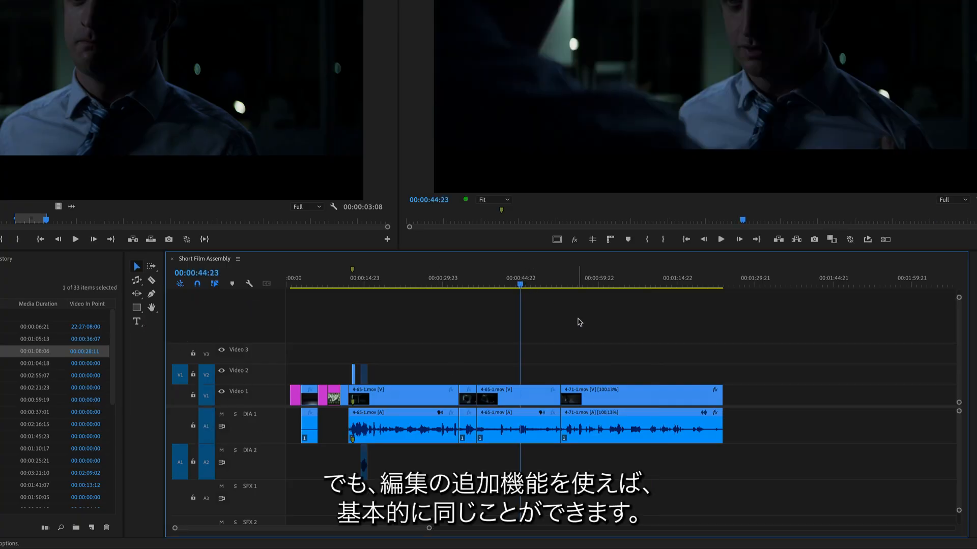
key(ctrl+k)
Untarget the DIA 1 track and move the playhead to 00:01:04:09 and further along the 4-71-1.mov clip
click(552, 284)
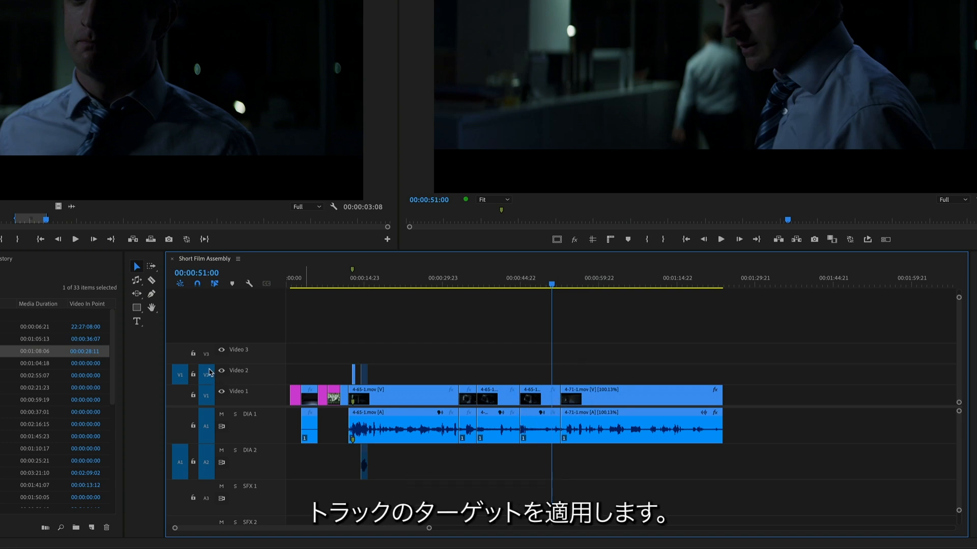
click(208, 426)
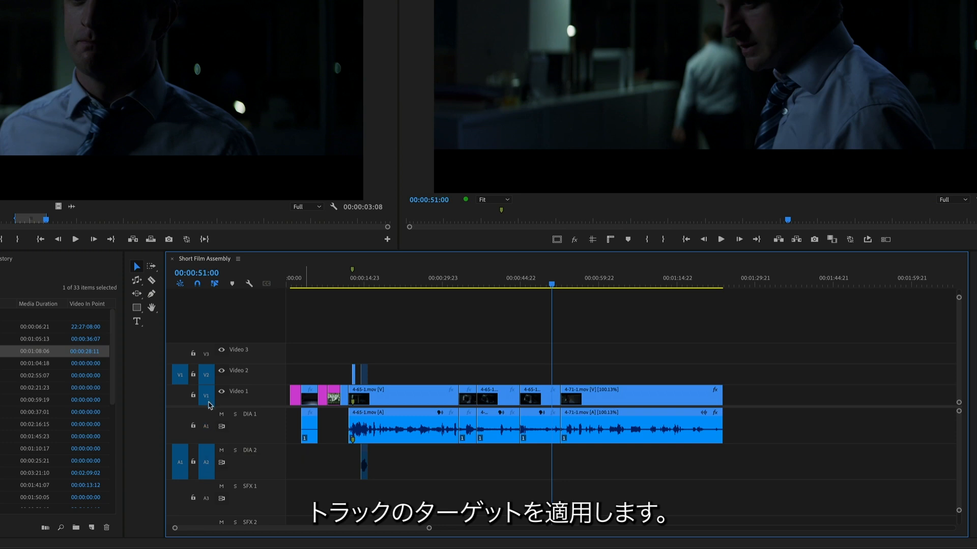
click(622, 283)
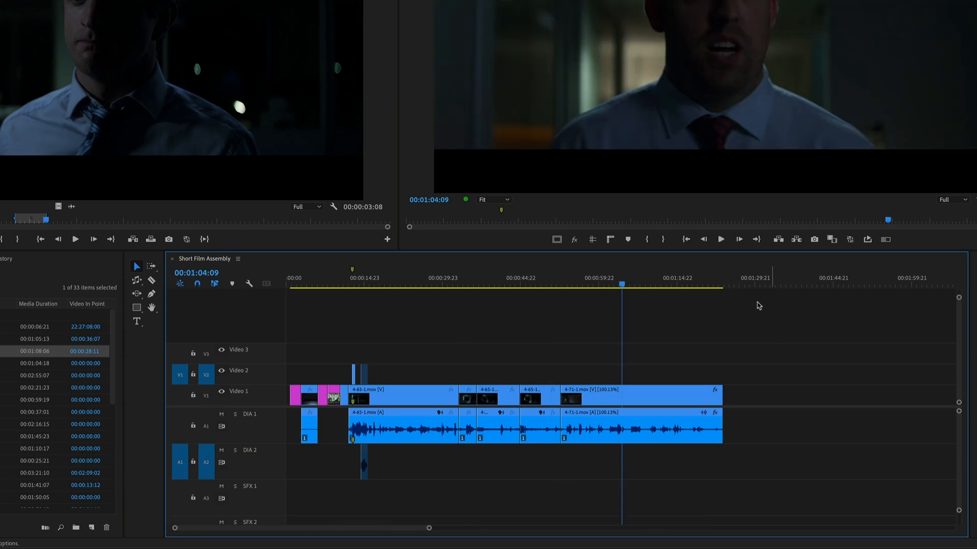
click(670, 283)
click(684, 285)
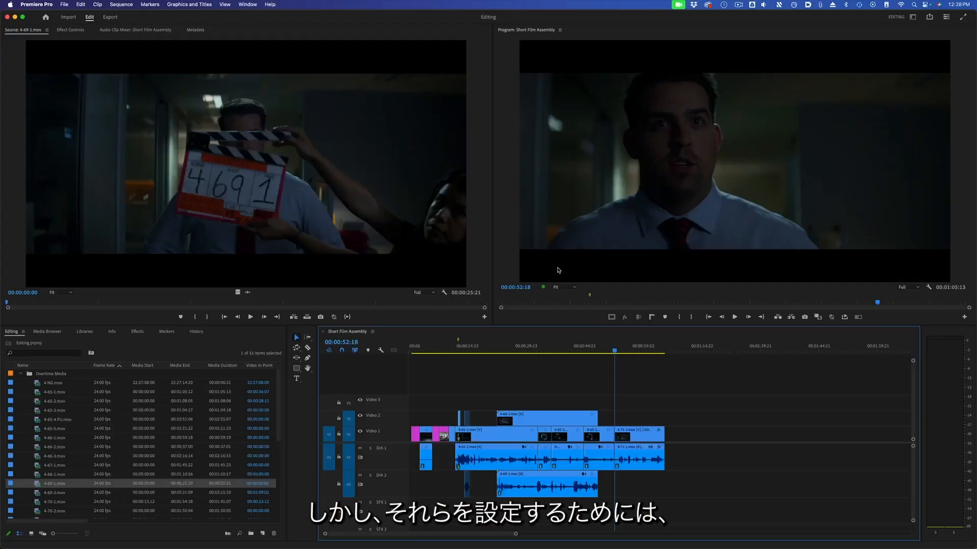
Open the keyboard shortcut settings, search for "Trim" and review the matching commands and their shortcuts
click(36, 5)
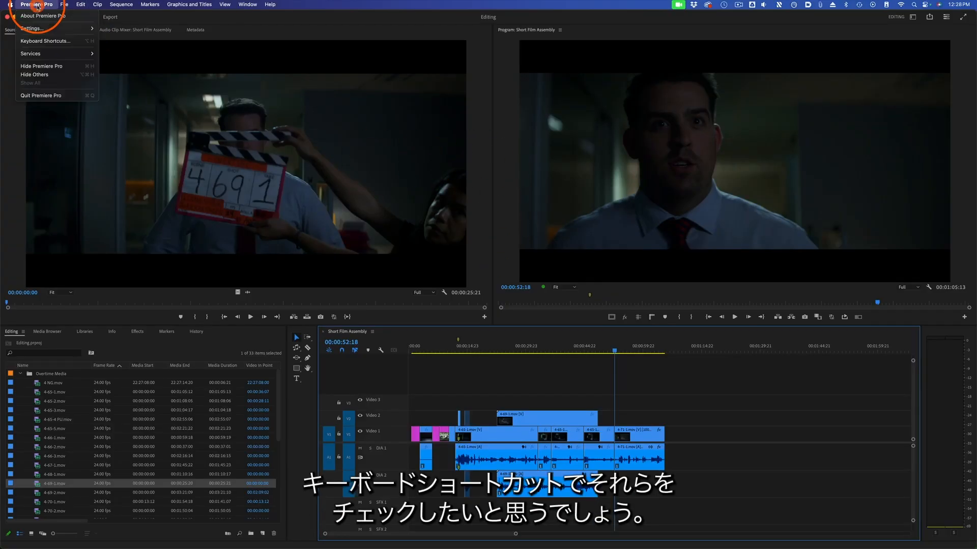
click(36, 41)
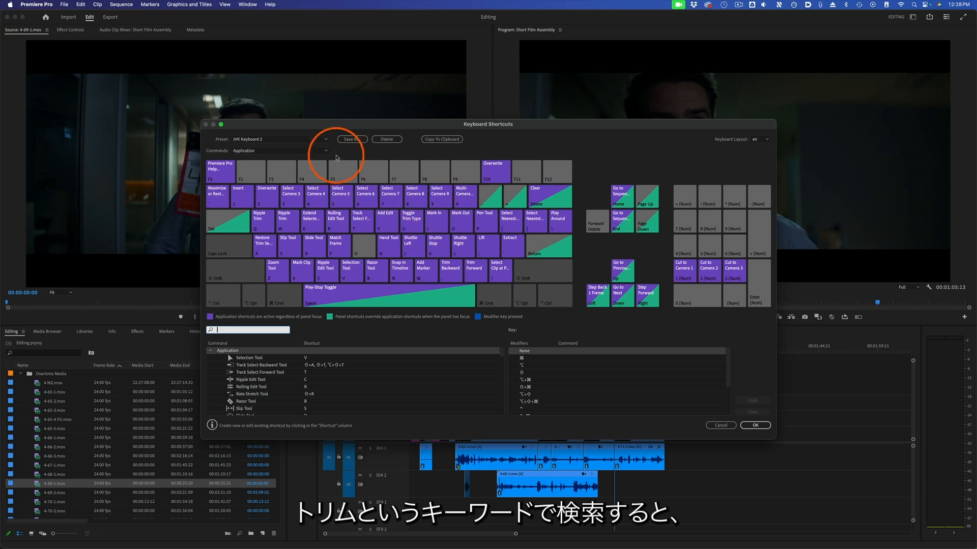
text(Trim)
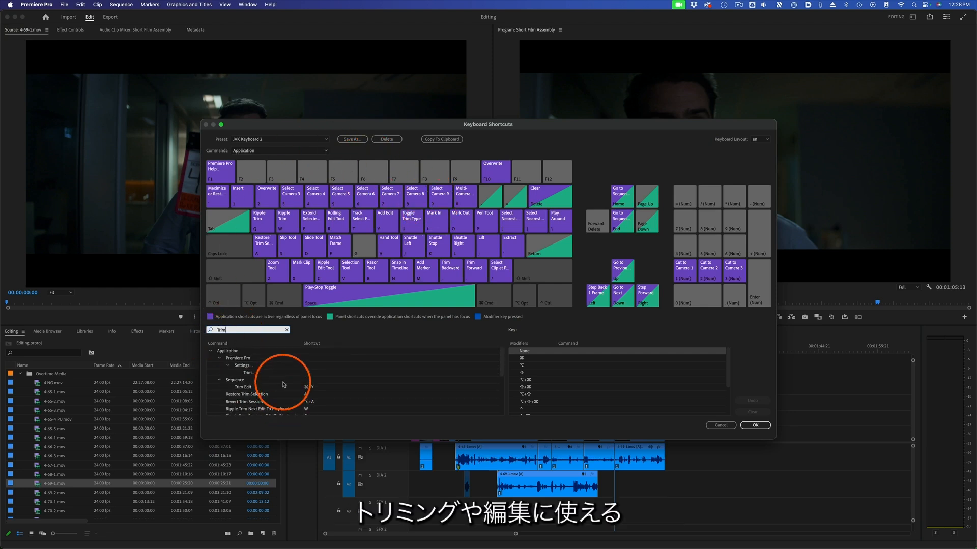
scroll(273, 368, down, 5)
scroll(275, 368, up, 3)
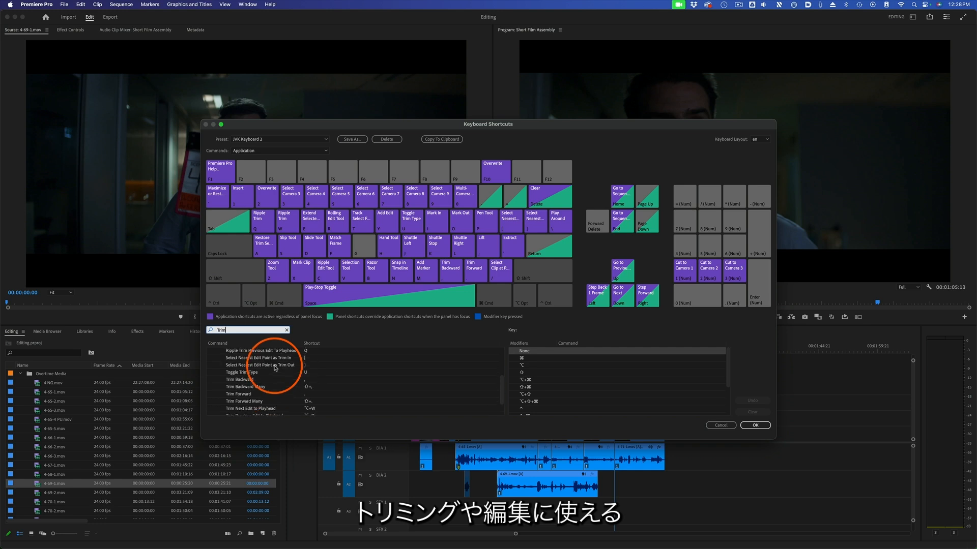
scroll(277, 372, up, 2)
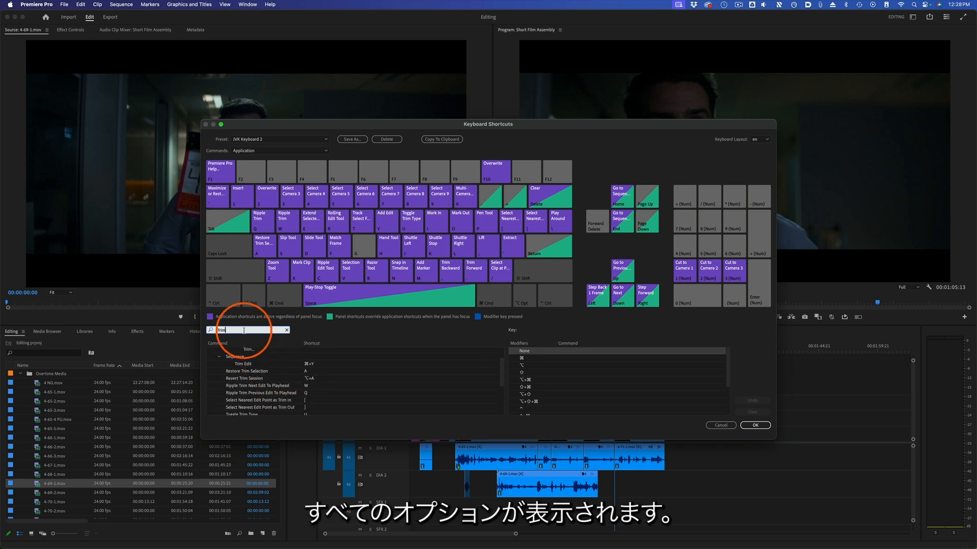
Clear the search text in the keyboard shortcut settings
key(BackSpace)
key(BackSpace)
key(BackSpace)
key(BackSpace)
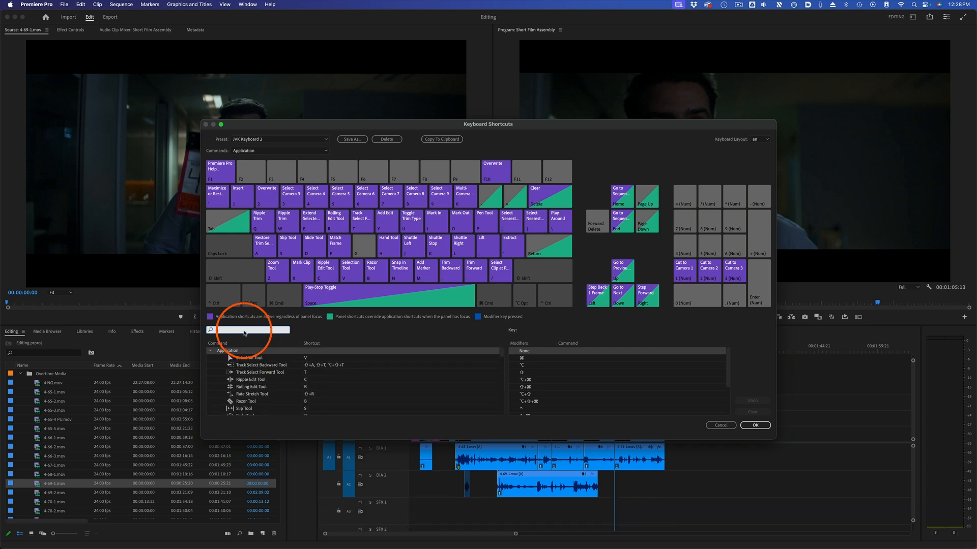
Search the keyboard shortcuts for "Edit", review the matching commands, and close the settings without saving
text(Edit)
scroll(314, 373, down, 5)
scroll(314, 373, down, 8)
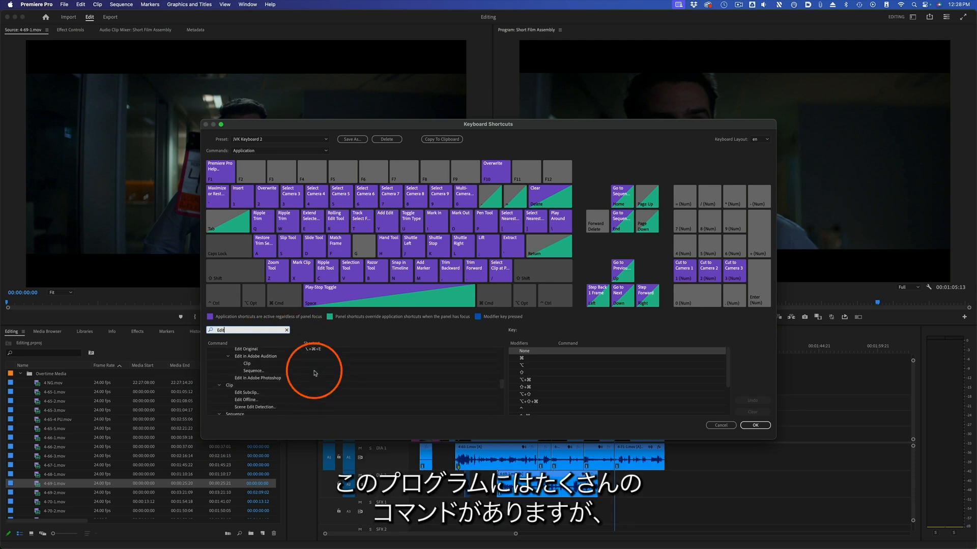
click(720, 426)
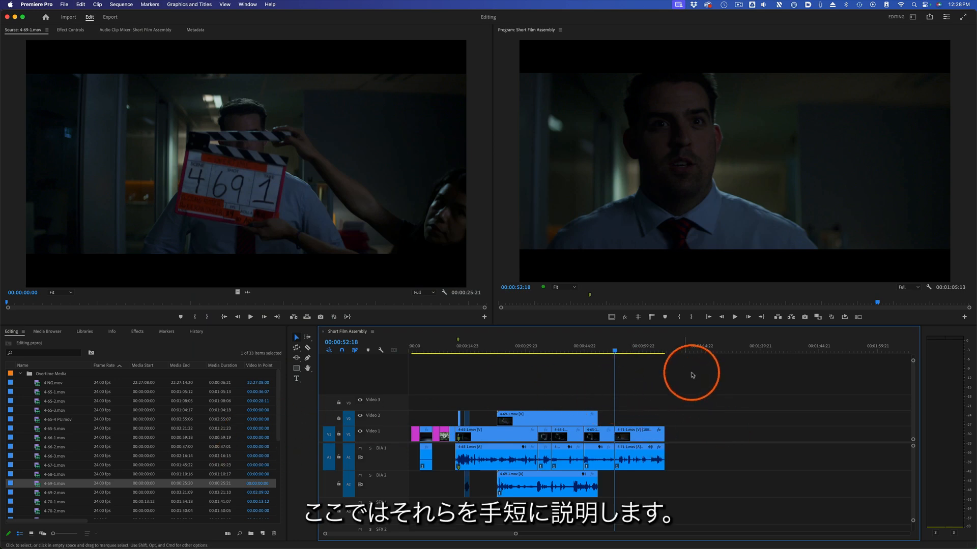
Try adding an edit on the targeted tracks at 00:00:57:13 and undo it
click(633, 346)
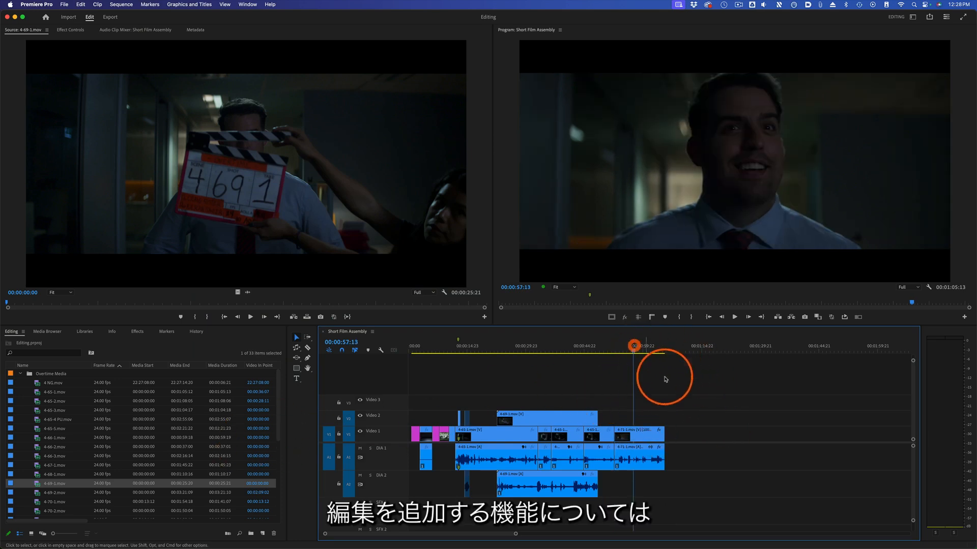
key(y)
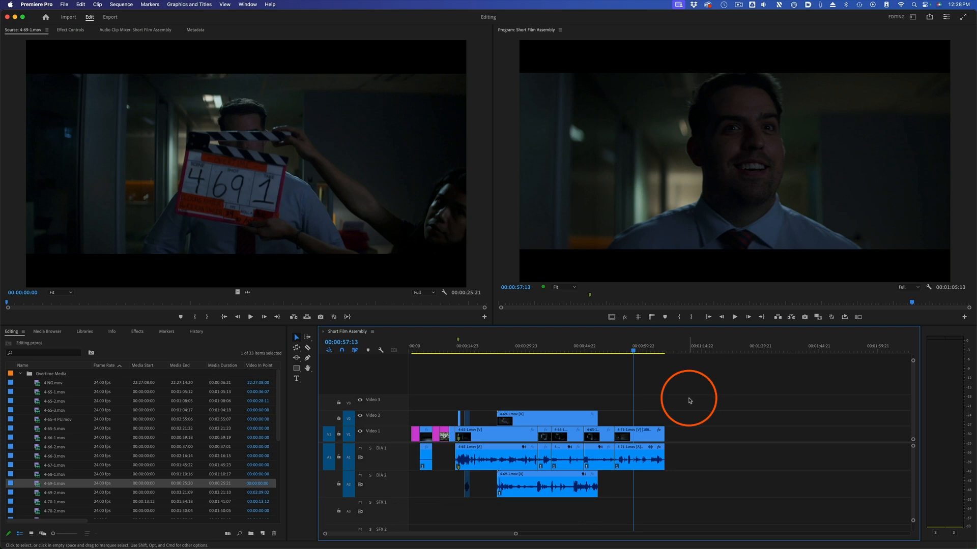
key(super+z)
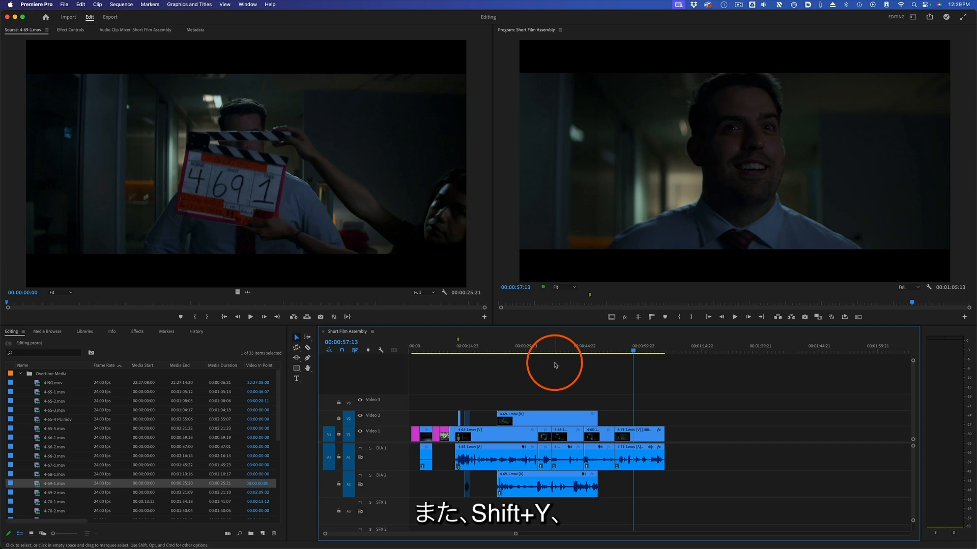
Try adding an edit across all tracks at 00:00:30:15
click(529, 348)
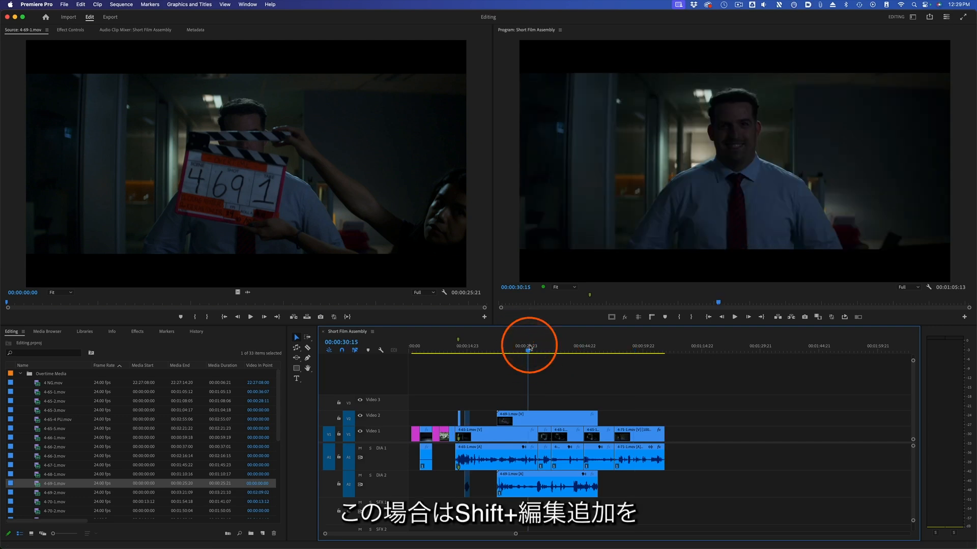
key(shift+super+k)
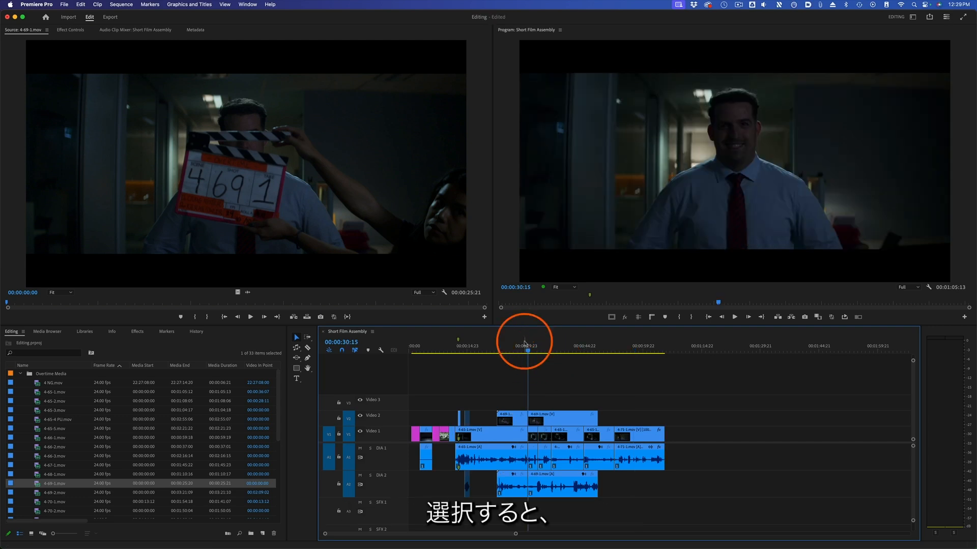
click(544, 348)
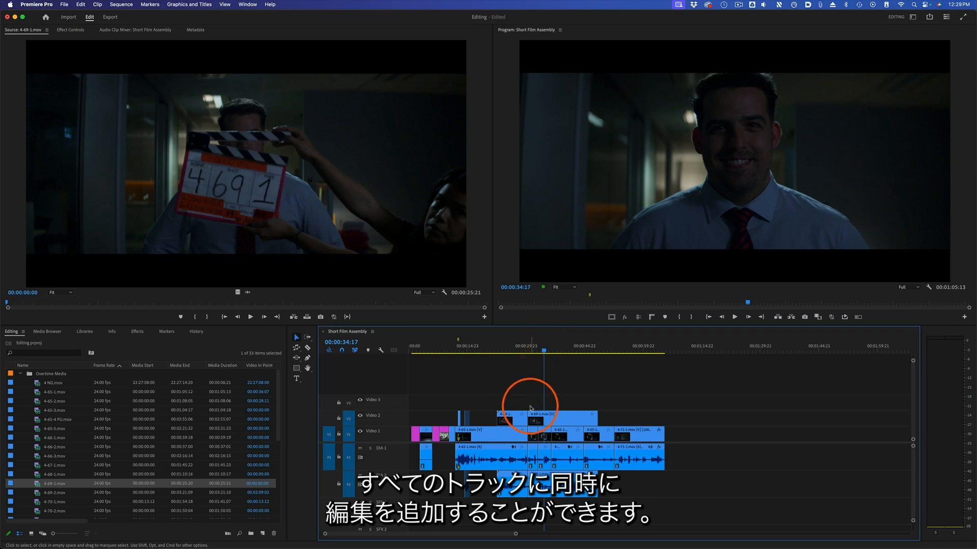
click(645, 376)
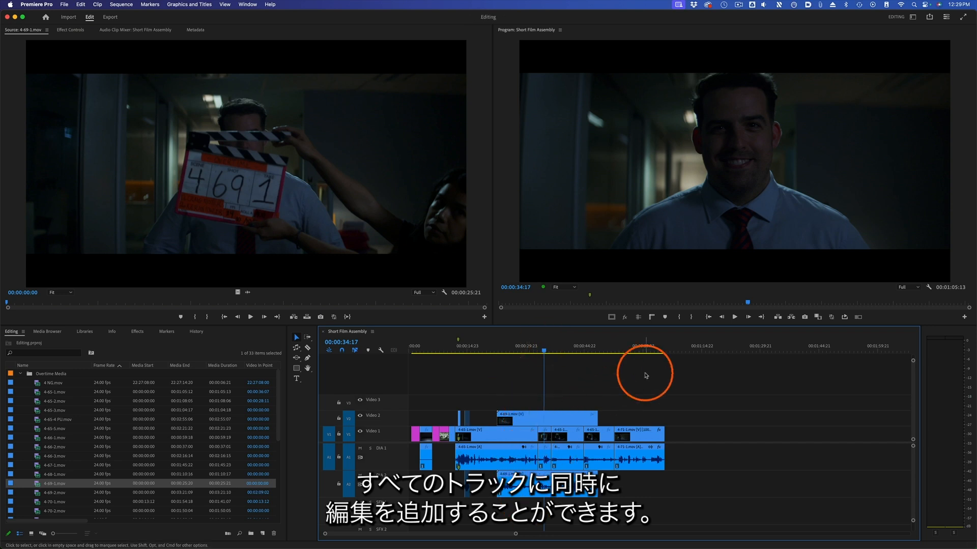
Extend the end edit point of the last clip, 4-71-1.mov, to 00:01:10:15
click(685, 351)
click(667, 434)
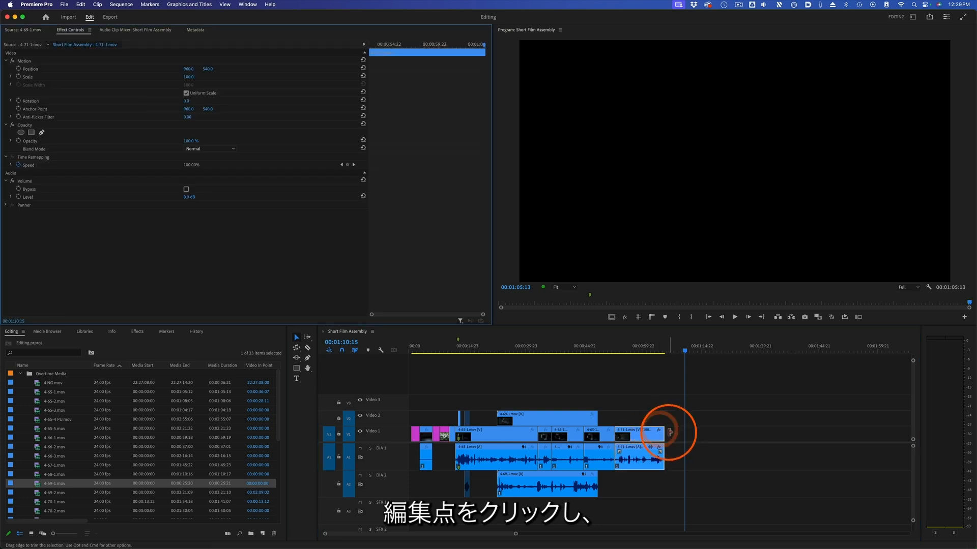
click(669, 434)
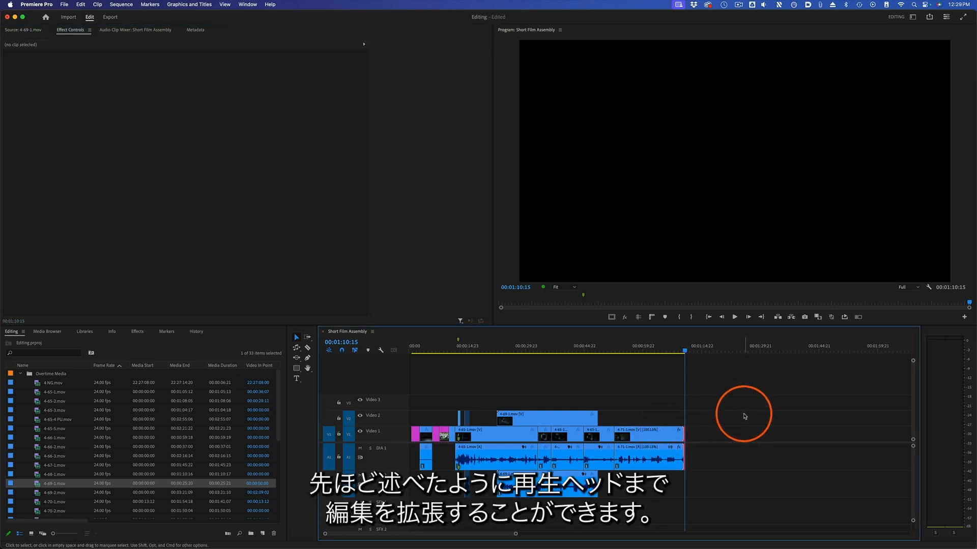
key(e)
Select the edit point at 00:00:36:14 between 4-65-2.mov and 4-65-1.mov and activate the Rolling Edit tool
click(676, 350)
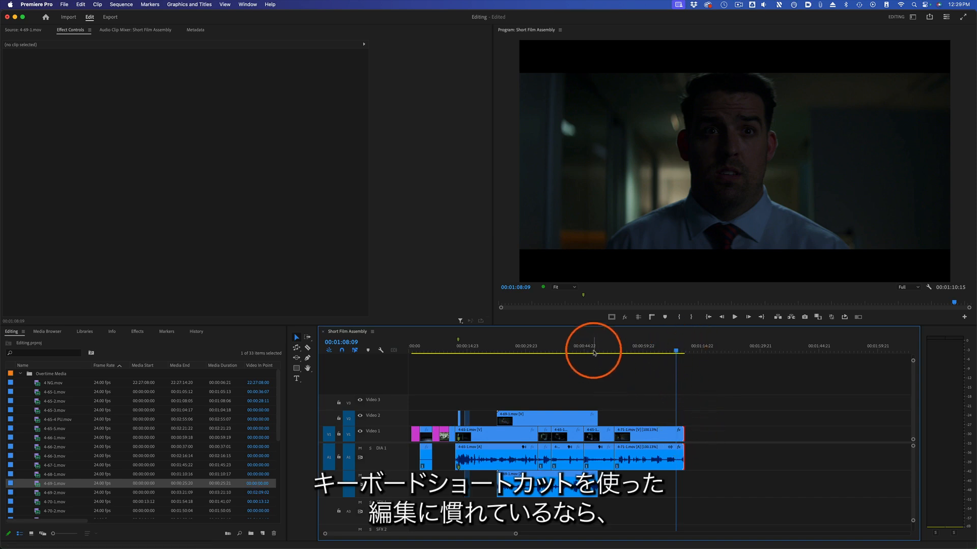
click(552, 353)
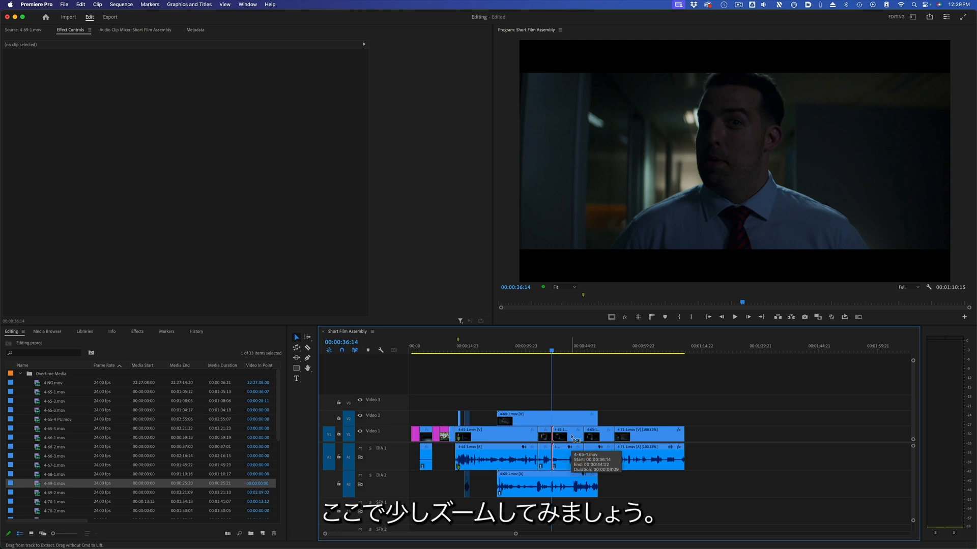
key(=)
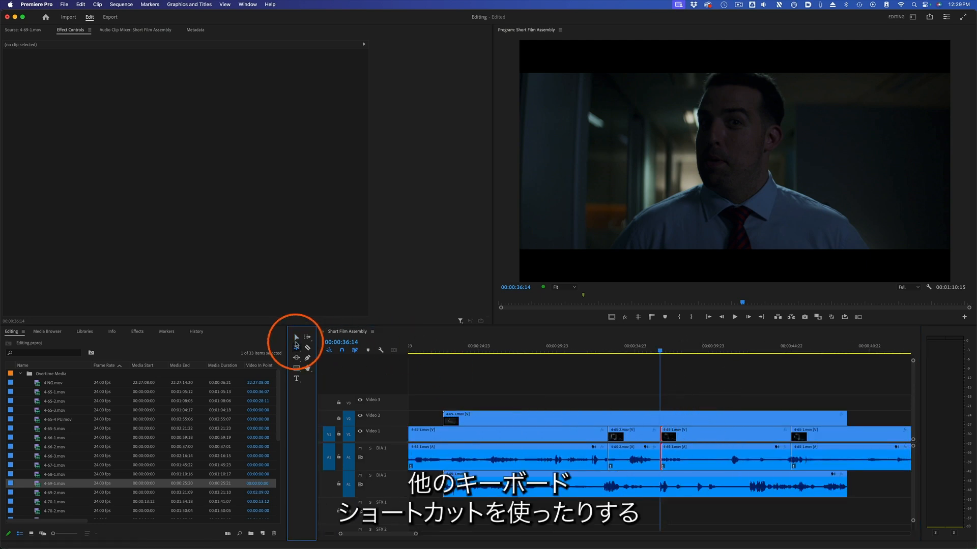
click(297, 347)
click(314, 355)
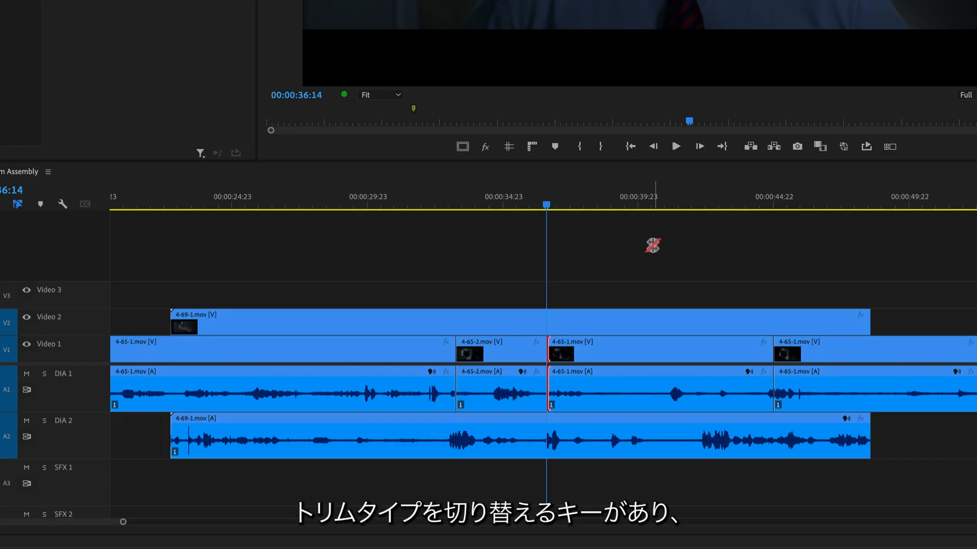
Cycle the selected edit point at 00:00:36:14 through the available trim types
key(ctrl+t)
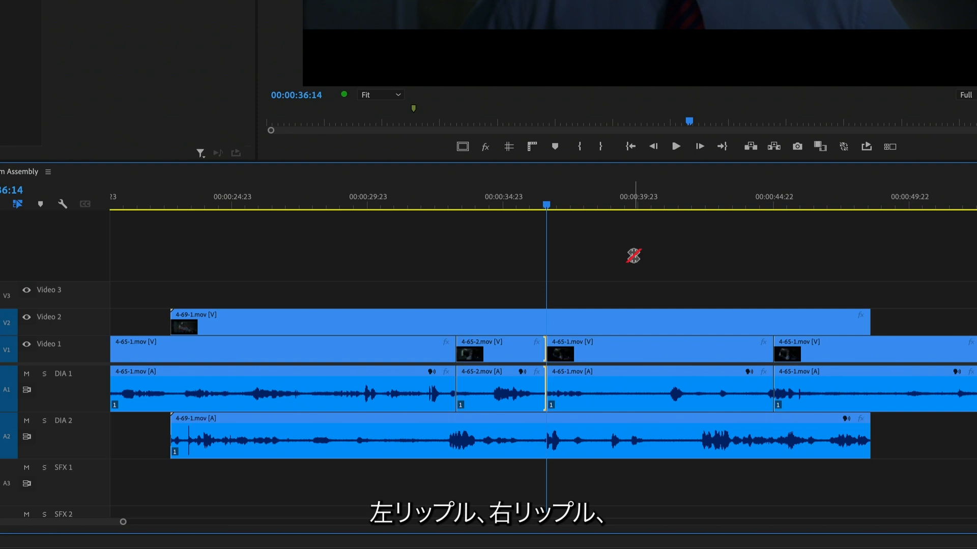
key(ctrl+t)
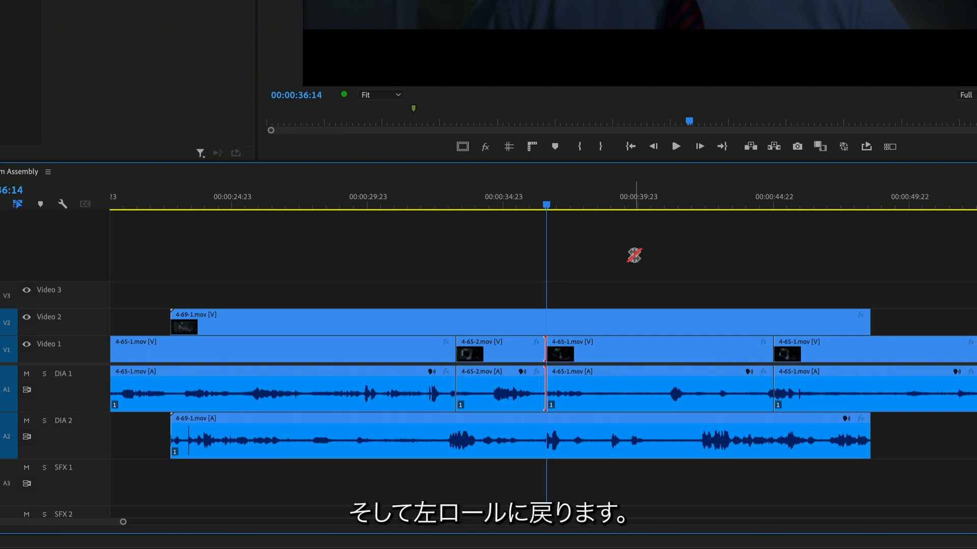
key(ctrl+t)
key(ctrl+t)
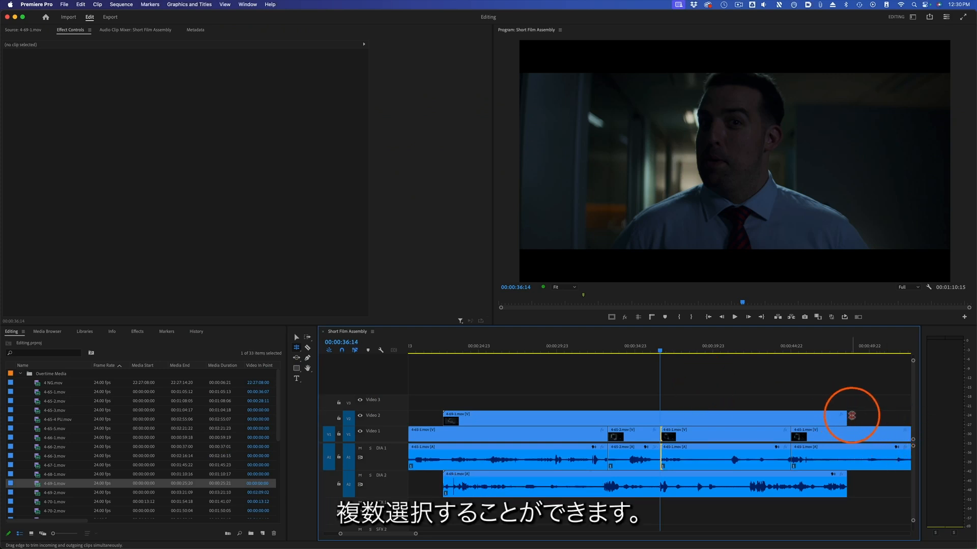
Add the end of the Video 2 clip 4-69-1.mov to the edit point selection and switch the selected points to ripple trim
shift+click(847, 417)
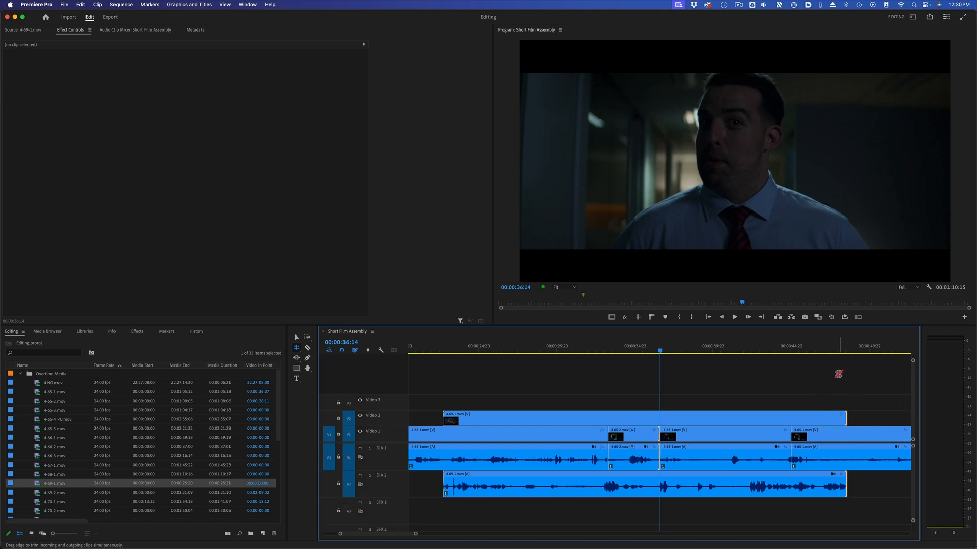
key(ctrl+t)
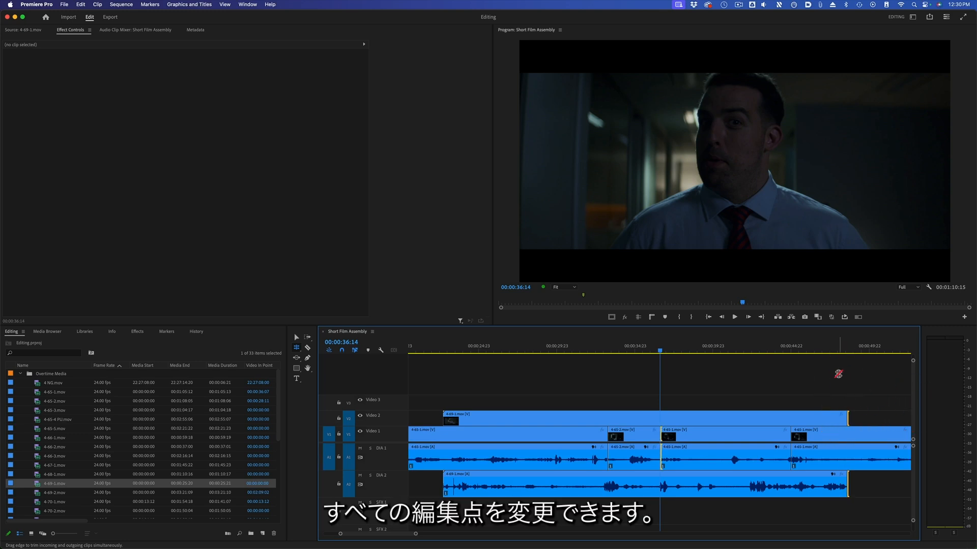
key(ctrl+t)
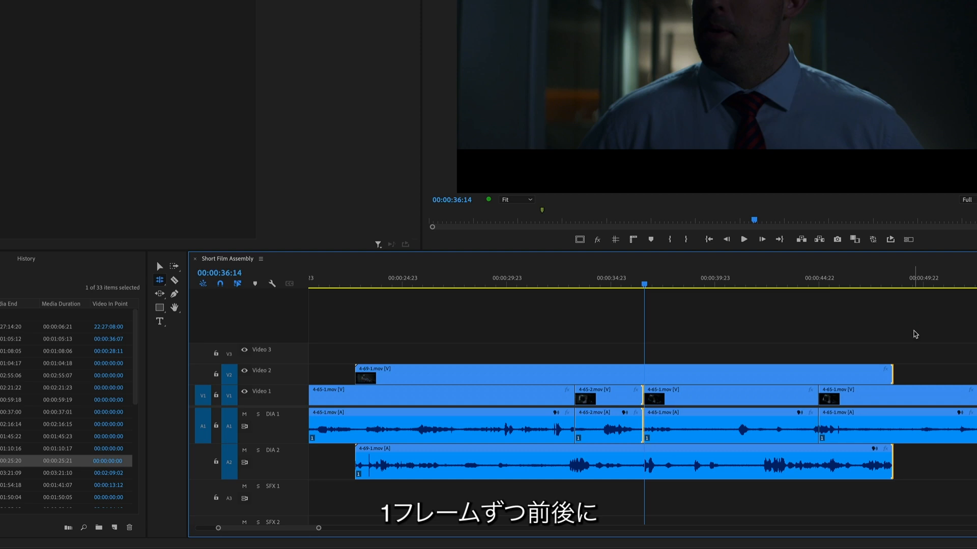
Ripple trim the selected edit points backward and forward one frame at a time
key(alt+Left)
key(alt+Left)
key(alt+Left)
key(alt+Left)
key(alt+Left)
key(alt+Left)
key(alt+Left)
key(alt+Left)
key(alt+Left)
key(alt+Left)
key(alt+Left)
key(alt+Left)
key(alt+Right)
key(alt+Right)
key(alt+Right)
key(alt+Right)
key(alt+Right)
key(alt+Right)
key(alt+Right)
key(alt+Right)
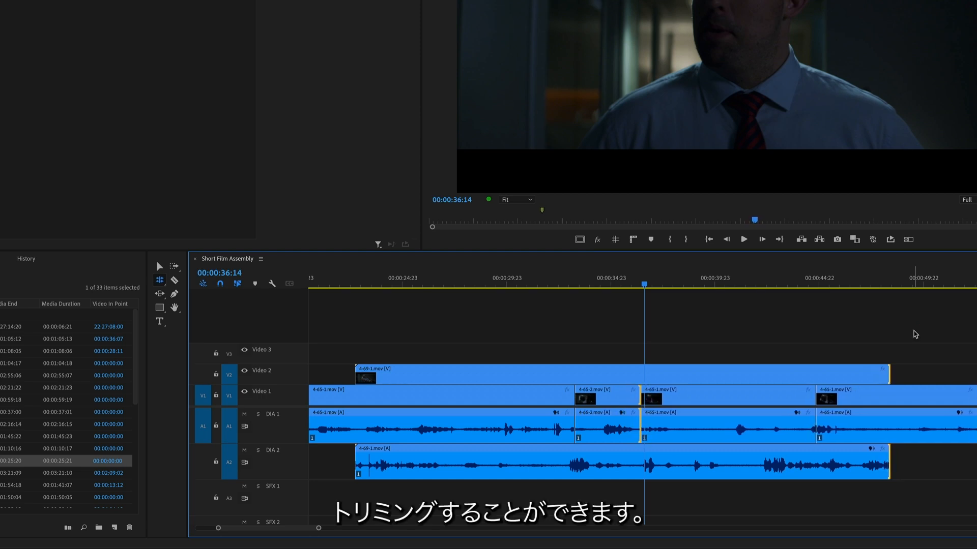
key(alt+Right)
key(alt+Right)
key(alt+Right)
key(alt+Right)
key(alt+Right)
key(alt+Left)
key(alt+Left)
key(alt+Left)
key(alt+Left)
key(alt+Left)
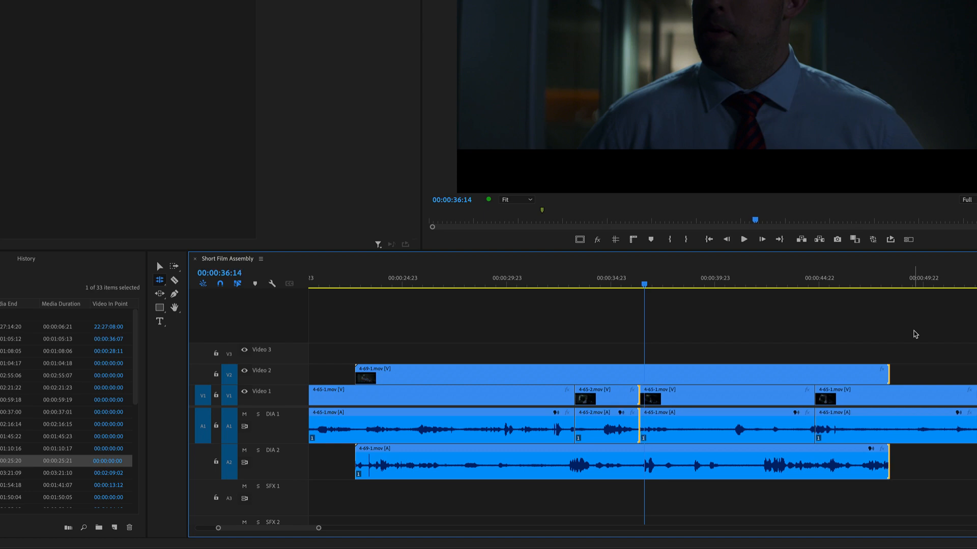
key(alt+Left)
key(alt+Left)
key(alt+Left)
key(alt+Left)
key(alt+Left)
key(alt+Left)
key(alt+Right)
key(alt+Right)
key(alt+Right)
key(alt+Right)
key(alt+Right)
key(alt+Right)
key(alt+Left)
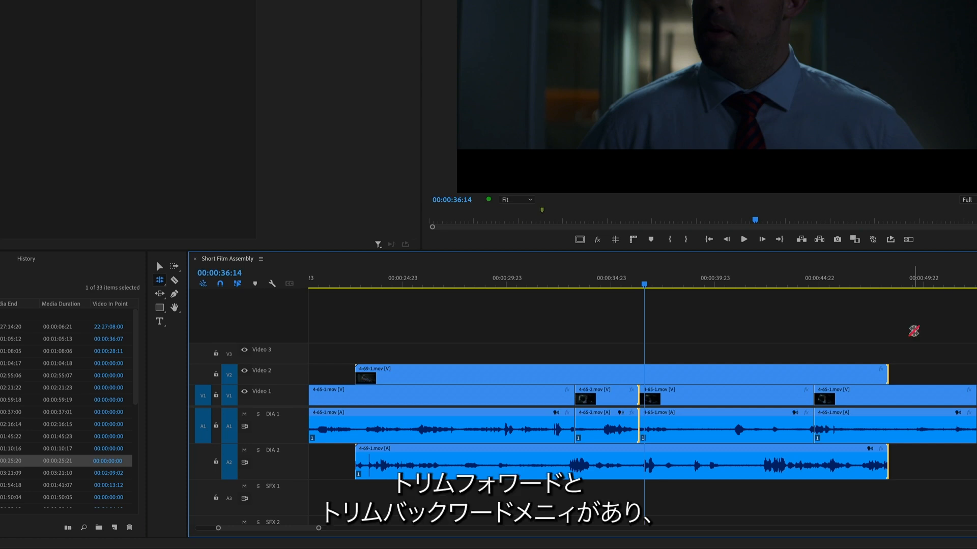
Ripple trim the selected edit points backward repeatedly by the large trim offset
key(alt+shift+Left)
key(alt+shift+Left)
key(alt+shift+Left)
key(alt+shift+Left)
key(alt+shift+Left)
key(alt+shift+Left)
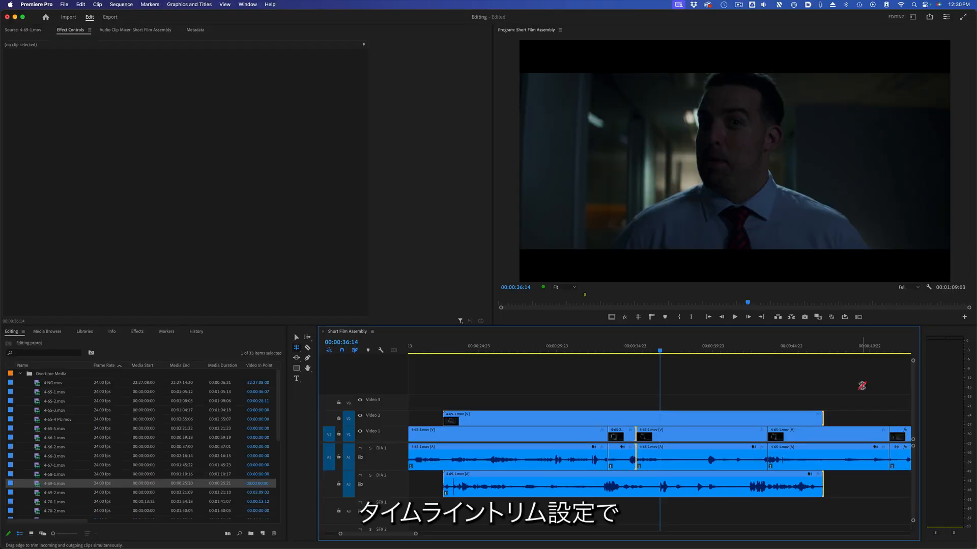
Check the Large Trim Offset setting in the Trim preferences and close the preferences
click(36, 4)
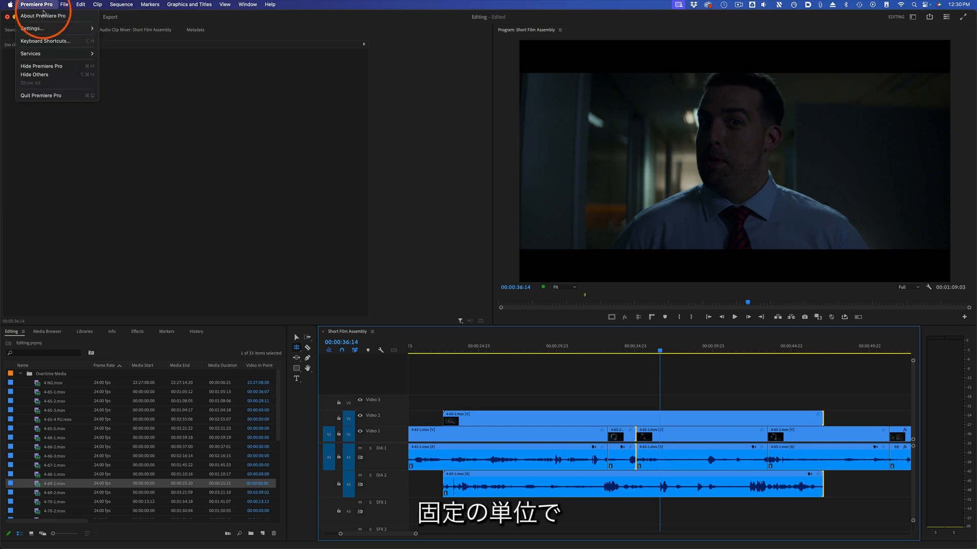
mouse_move(51, 32)
click(111, 154)
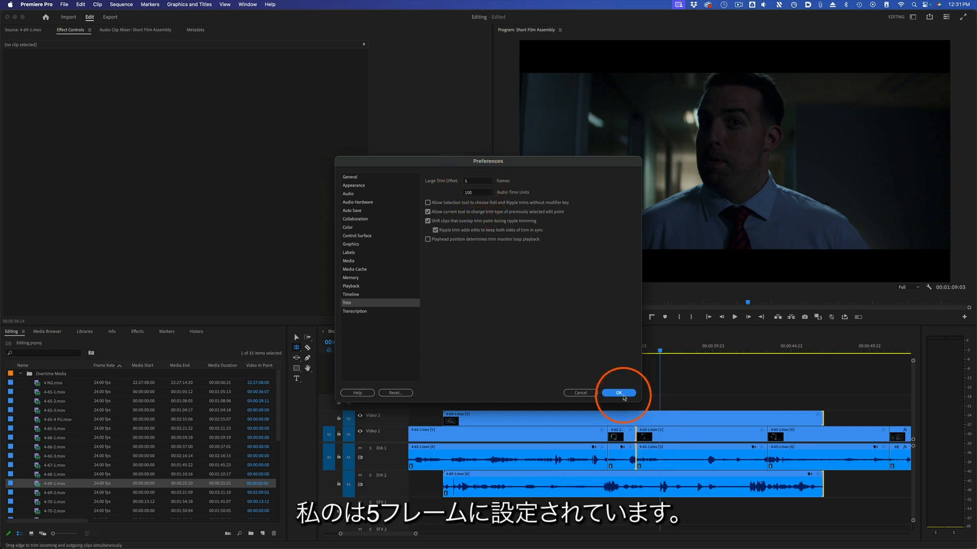
click(618, 393)
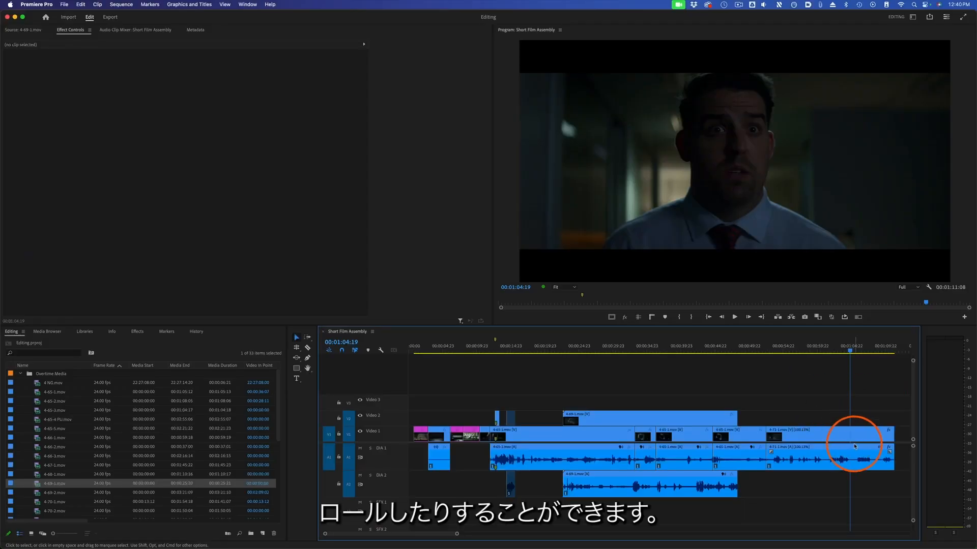
Play part of the 4-71-1.mov clip, place the playhead at 00:01:04:22 and select the clip's end edit point
click(855, 447)
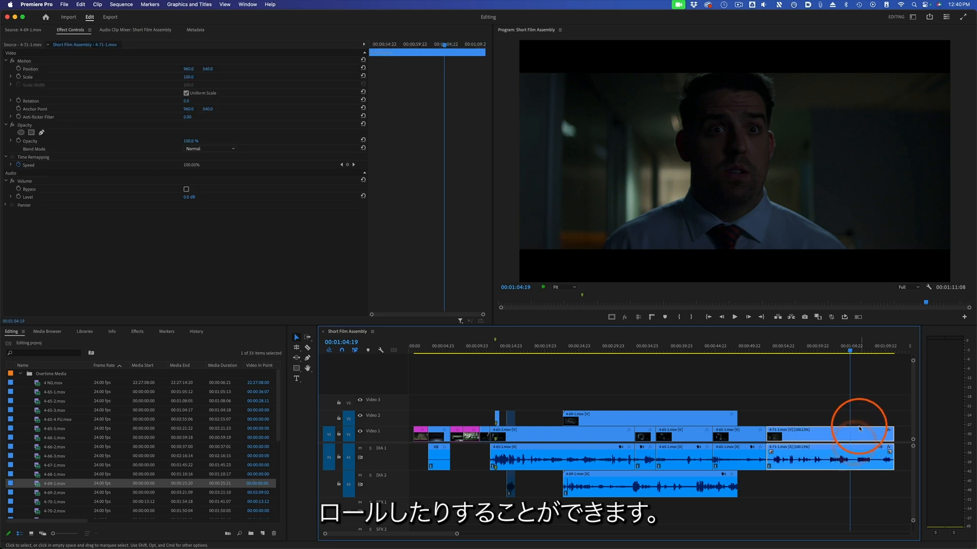
key(space)
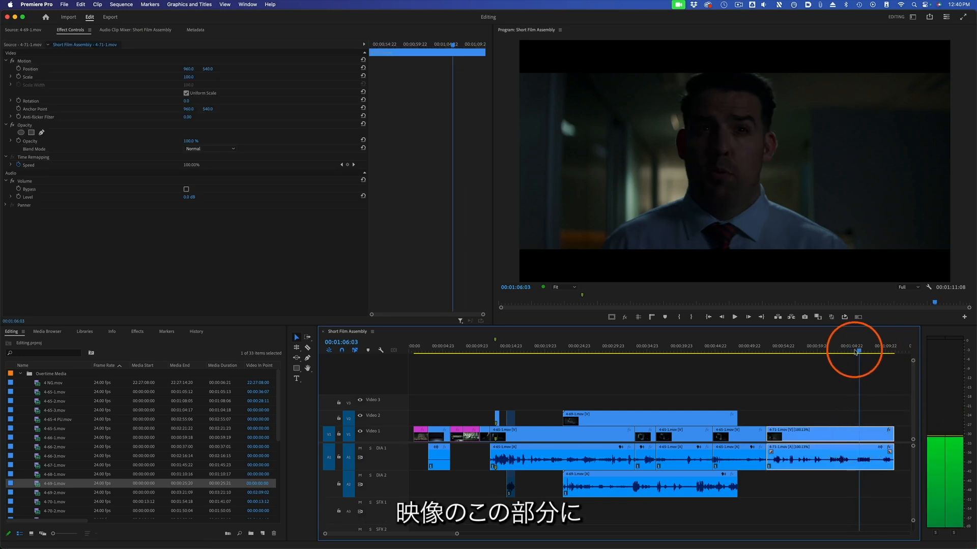
click(850, 351)
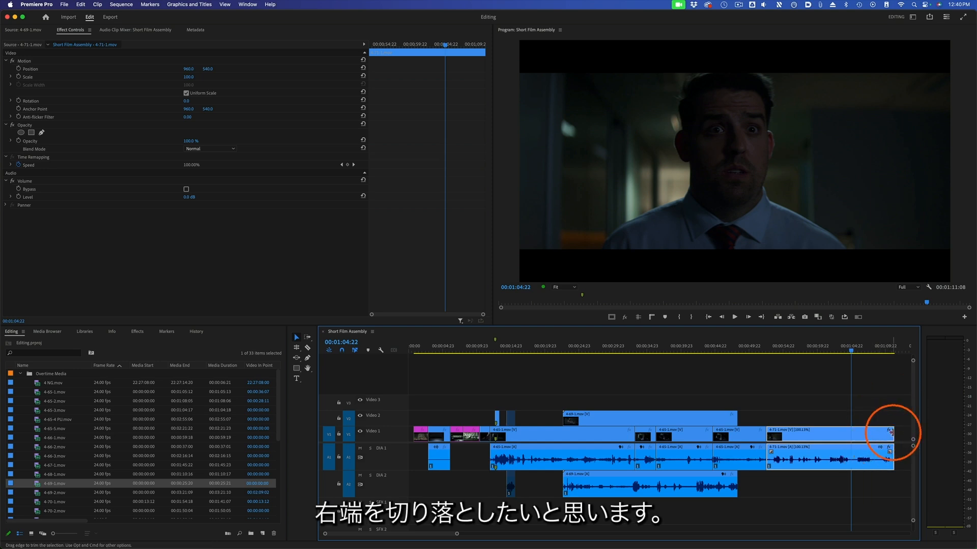
click(903, 448)
click(891, 433)
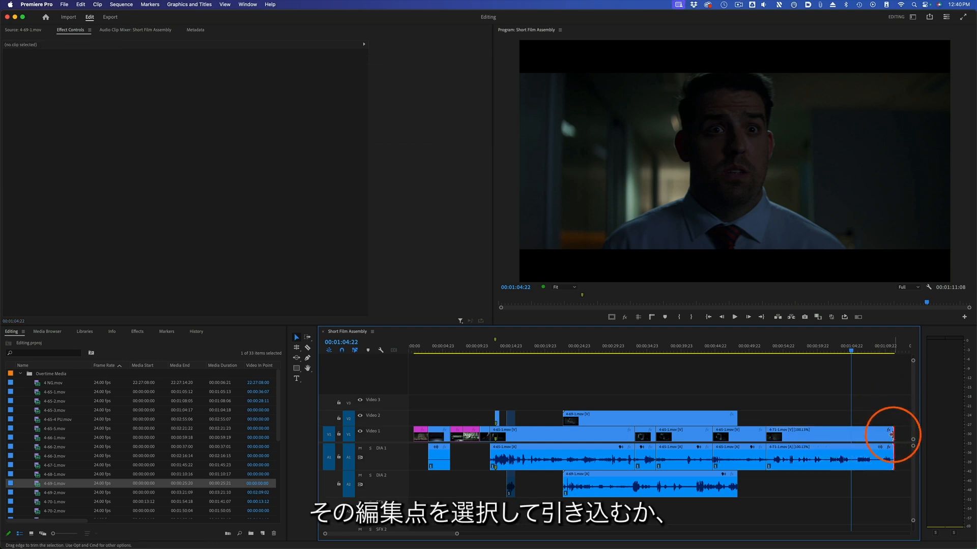
Try trimming the end of 4-71-1.mov back to the playhead by hand and undo the trim
drag(892, 435, 850, 435)
key(super+z)
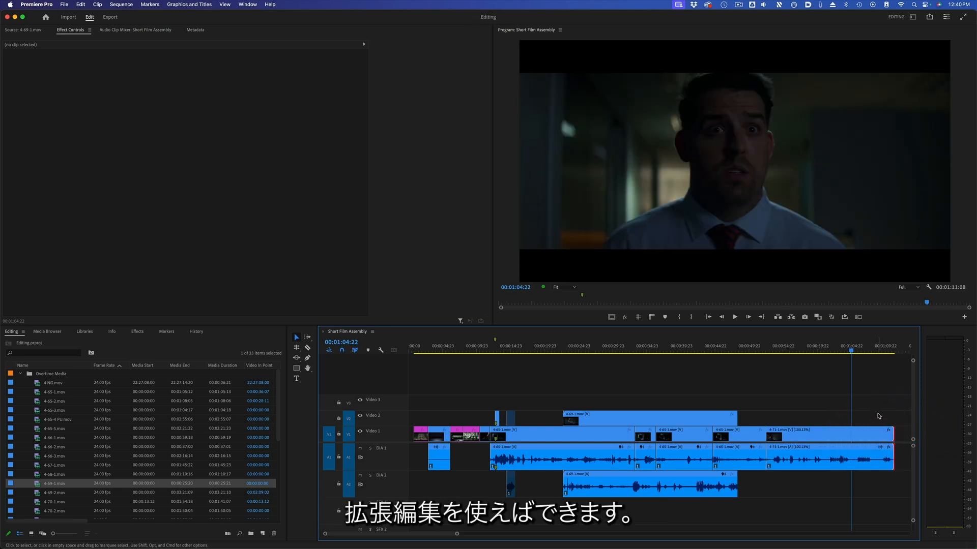
Use Extend Edit to trim the end of 4-71-1.mov to the playhead at 00:01:04:22, undoing and repeating it once
key(e)
key(super+z)
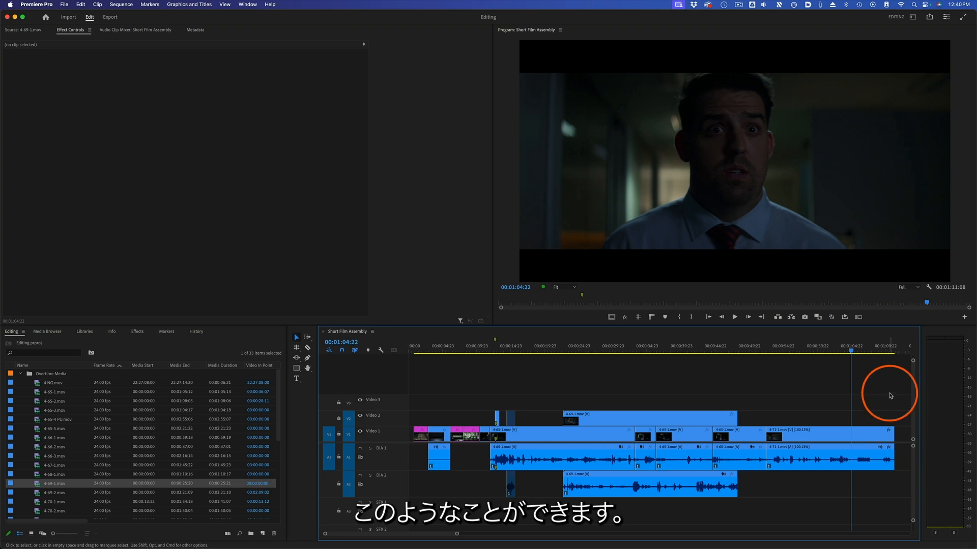
key(e)
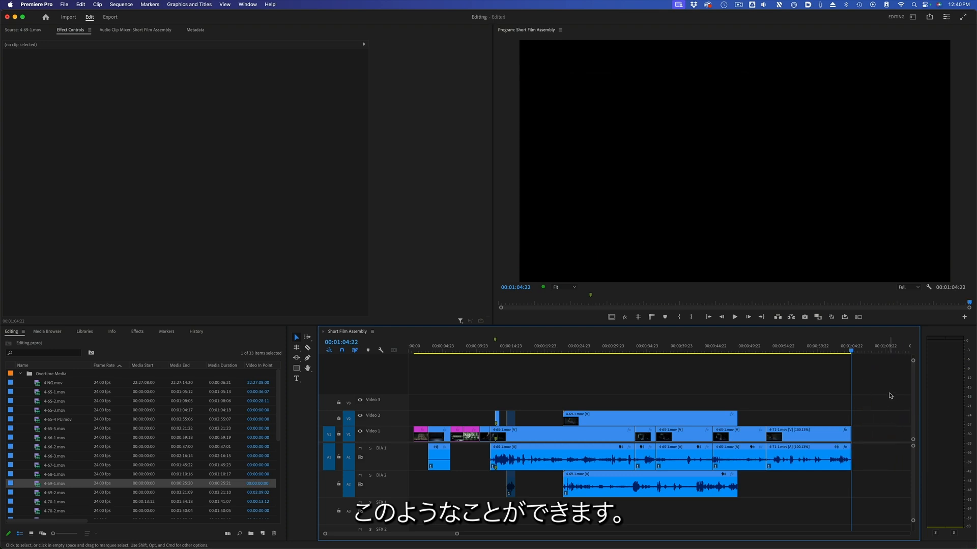
Undo the Extend Edit, ripple trim the end of 4-71-1.mov to the playhead at 00:01:04:22, and its start to 00:00:55:10
key(super+z)
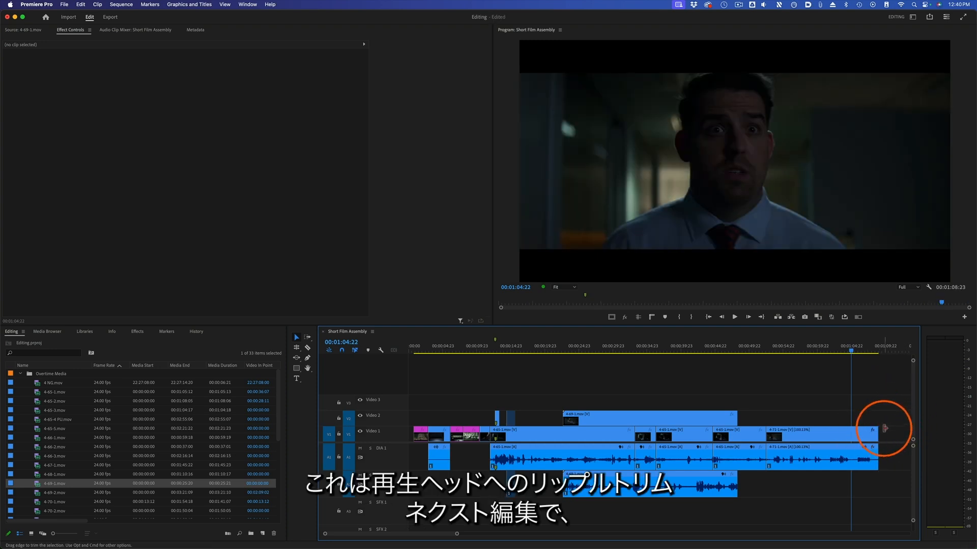
key(w)
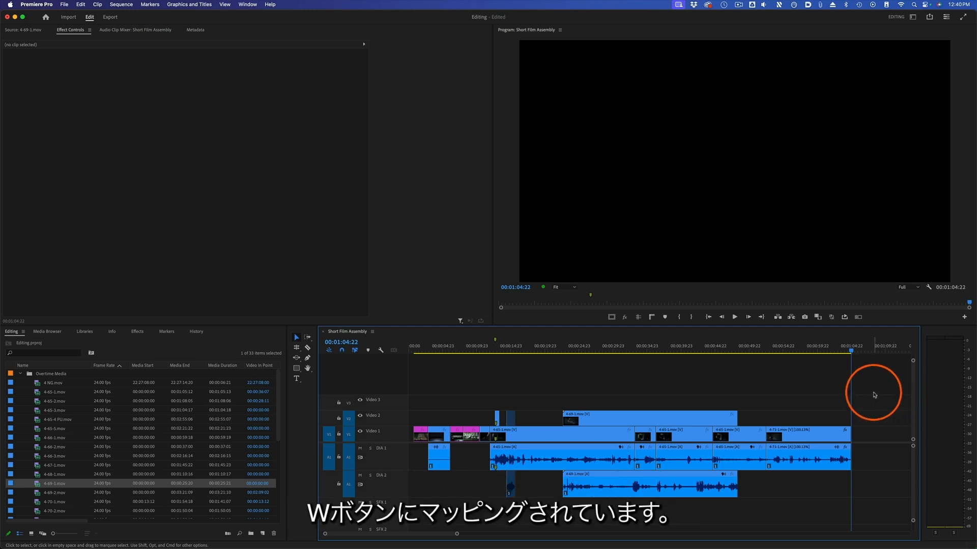
click(775, 351)
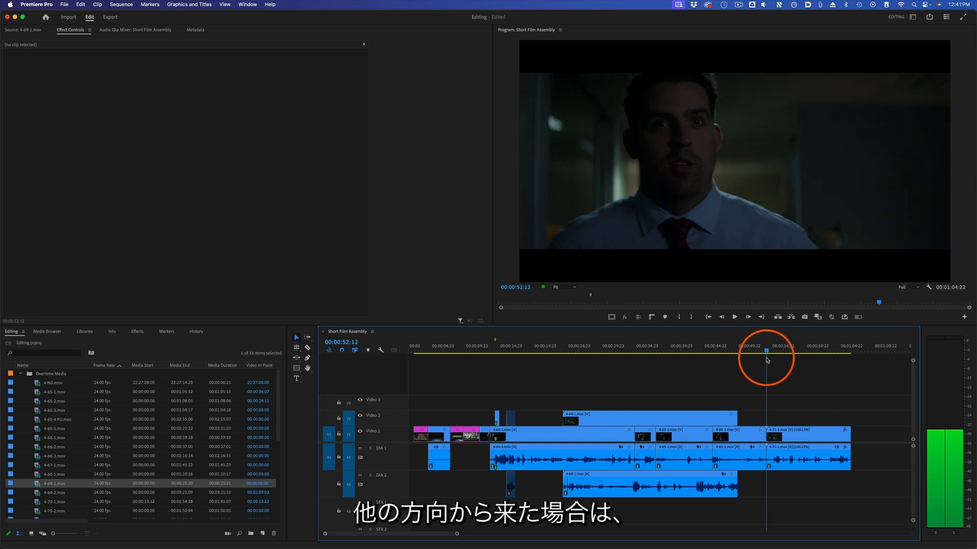
drag(777, 358, 786, 356)
click(771, 419)
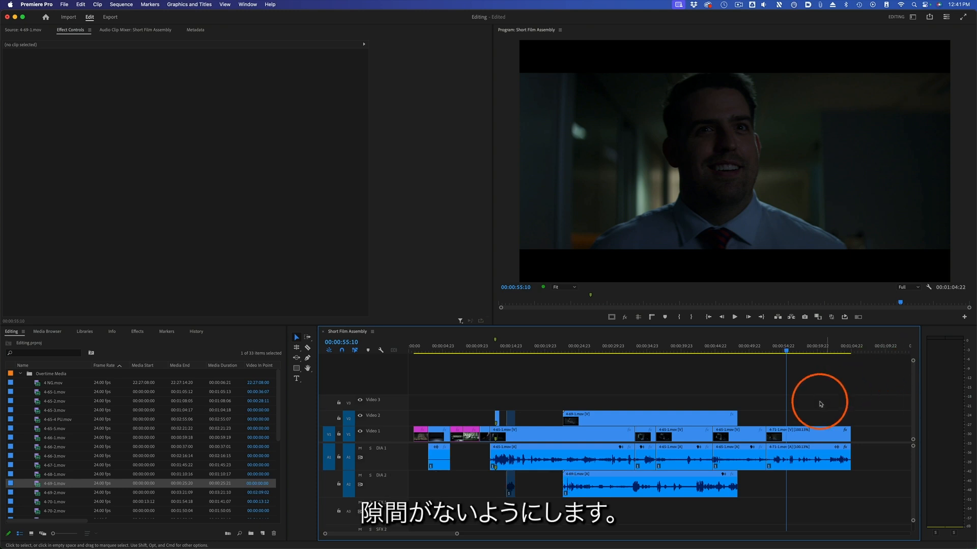
key(q)
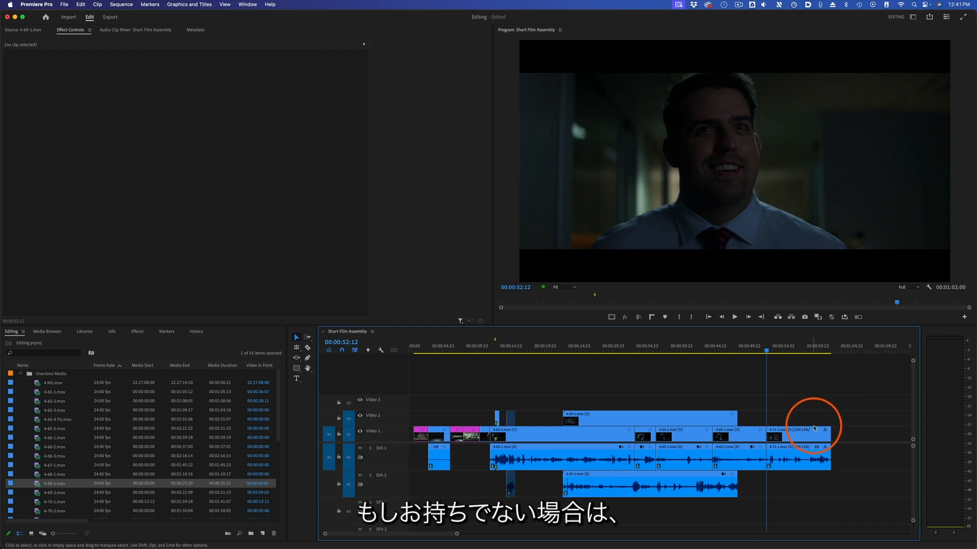
Undo the ripple trims, trim 4-71-1.mov without rippling to start at 00:00:55:14 and end at 00:01:05:17, and undo these trims
drag(821, 433, 878, 406)
drag(781, 347, 789, 356)
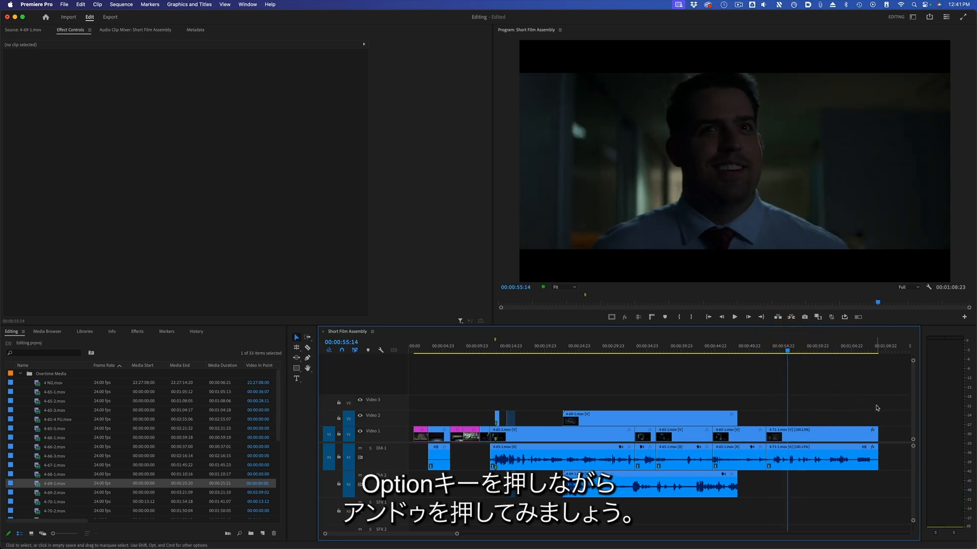
key(alt+q)
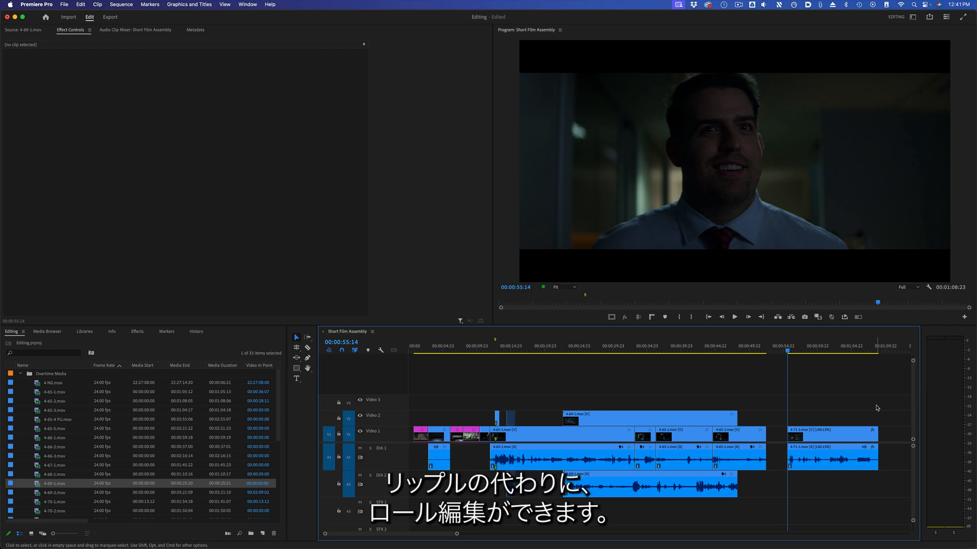
click(857, 350)
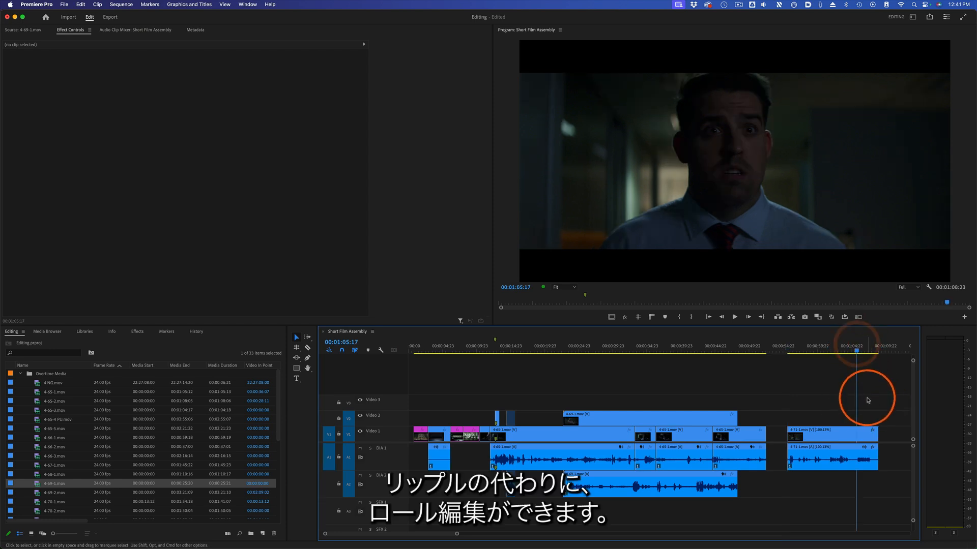
key(alt+w)
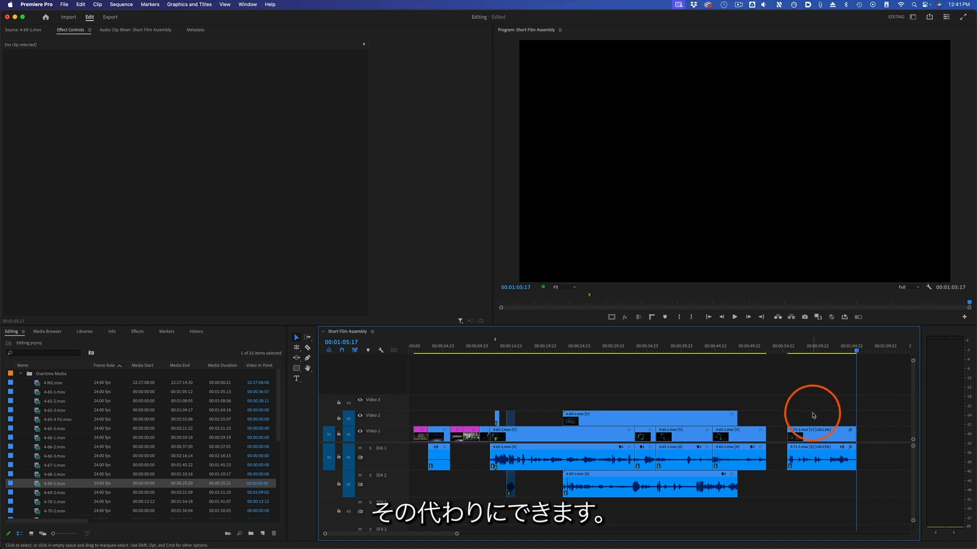
key(super+z)
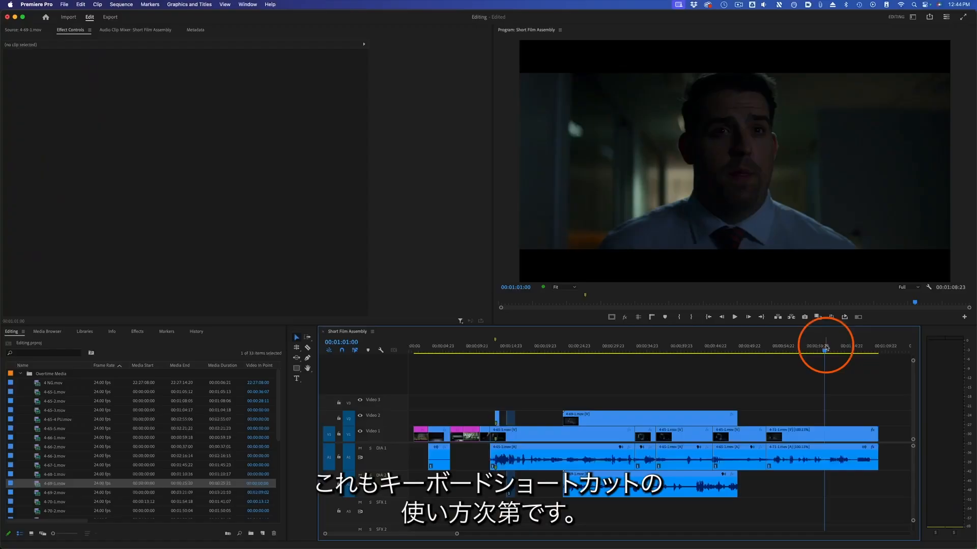
Select the nearest edit points as trims at several playhead positions, including 00:00:52:12, 00:00:48:07 and 00:00:33:06, and clear the selection
click(752, 346)
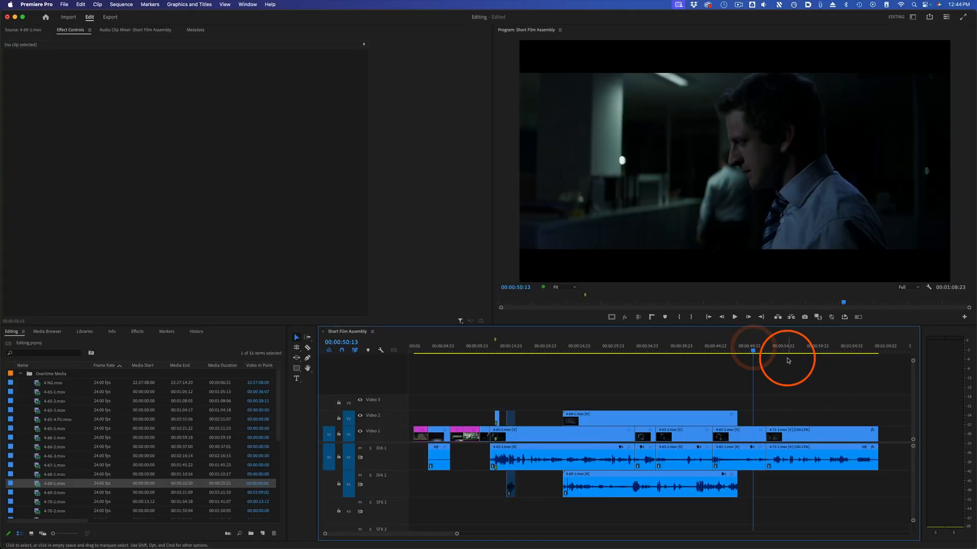
click(767, 348)
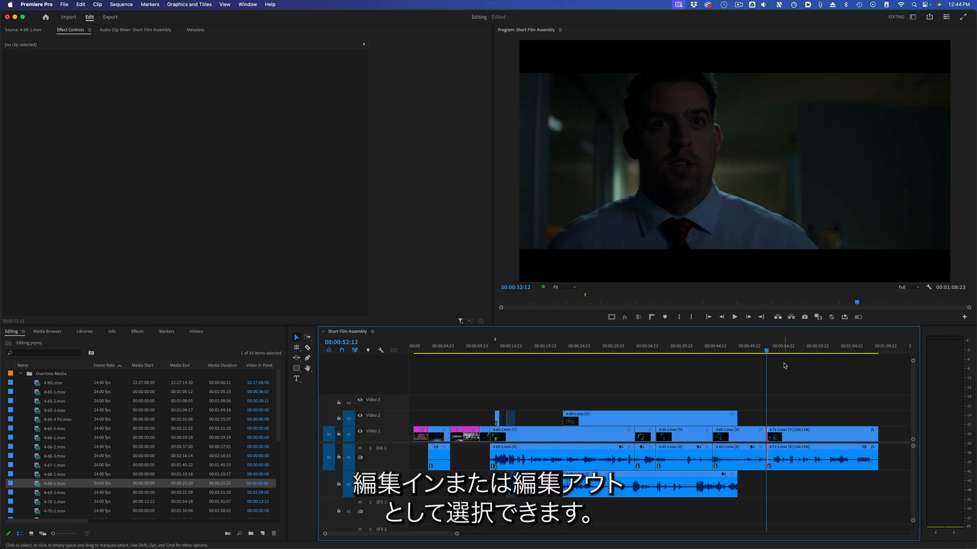
key(t)
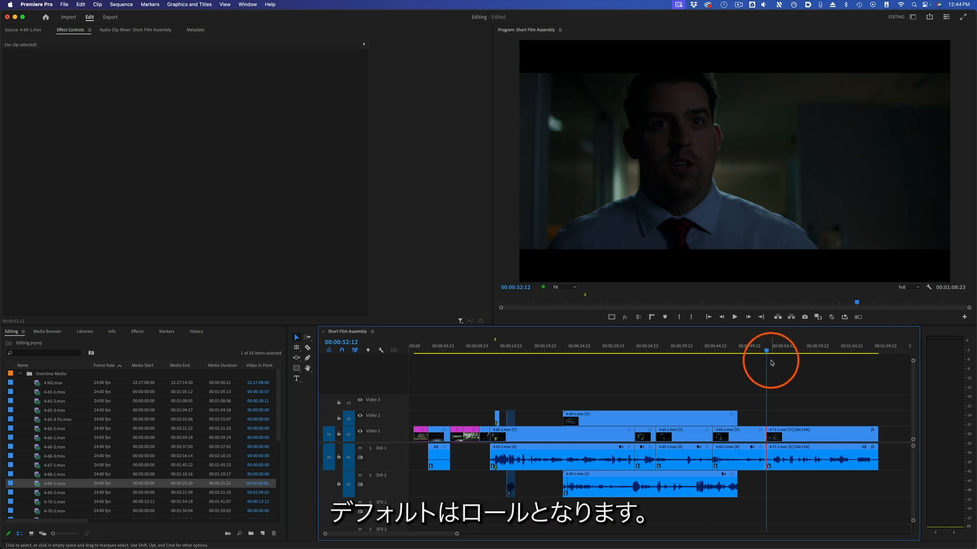
click(723, 349)
key(shift+t)
click(728, 349)
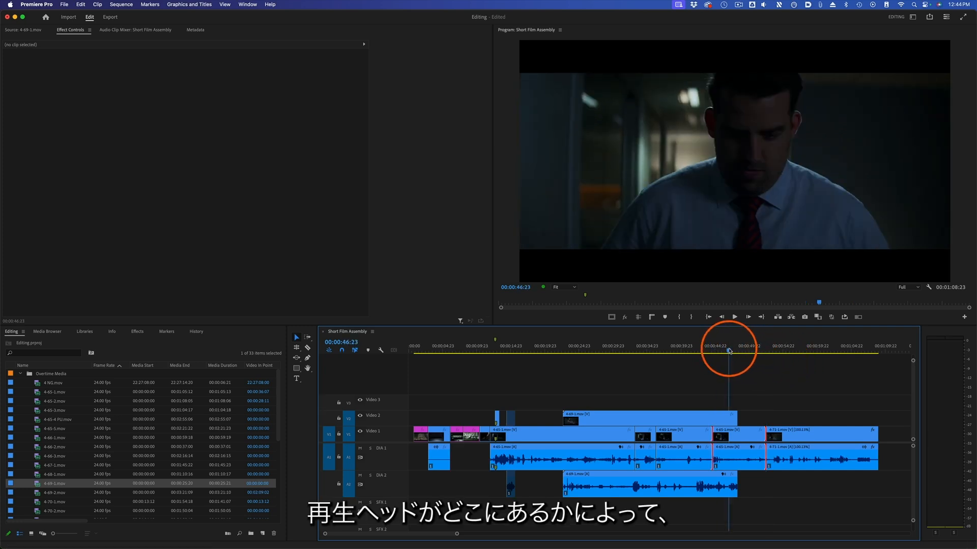
key(shift+t)
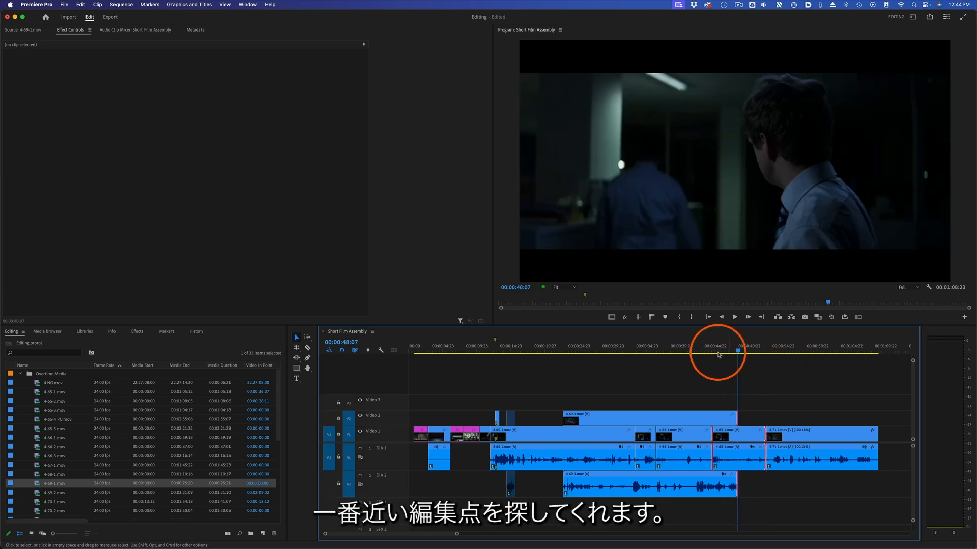
click(635, 351)
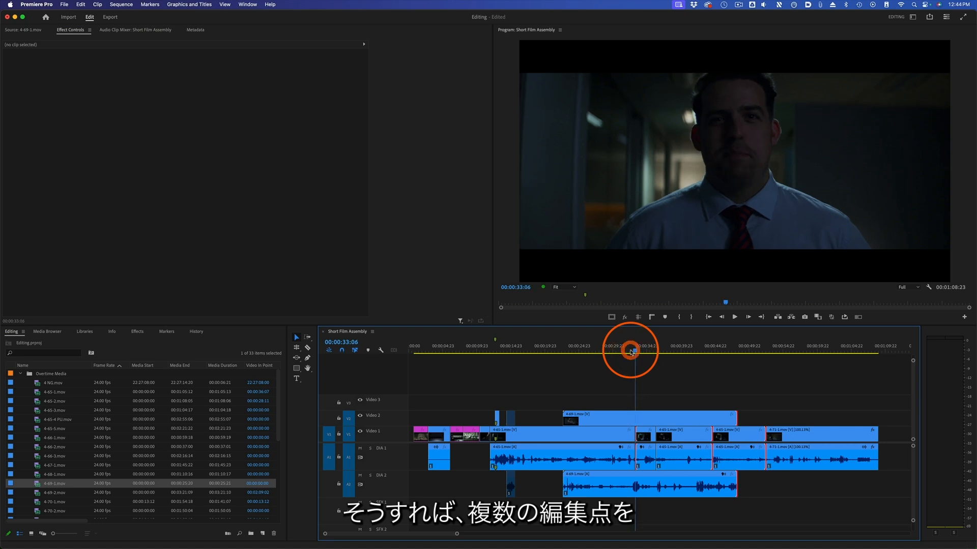
key(shift+t)
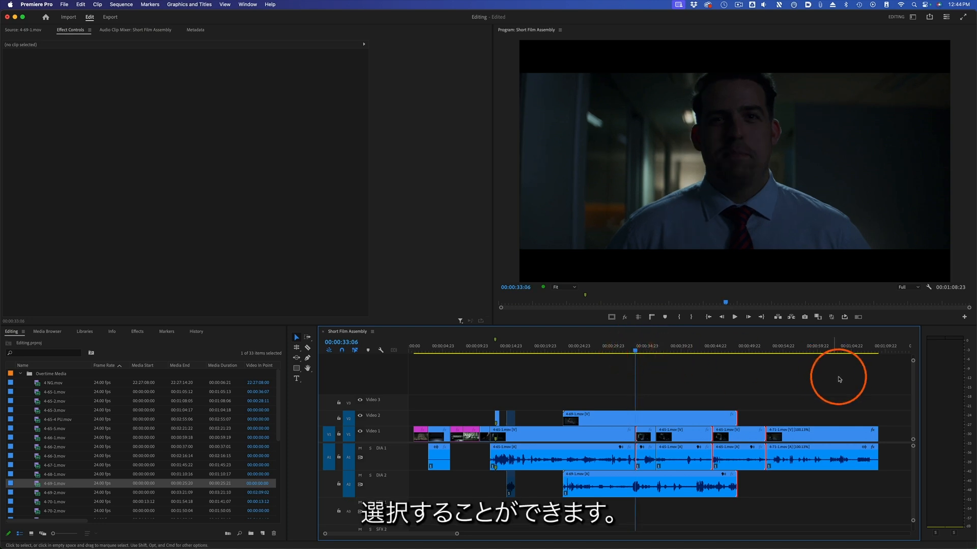
click(847, 391)
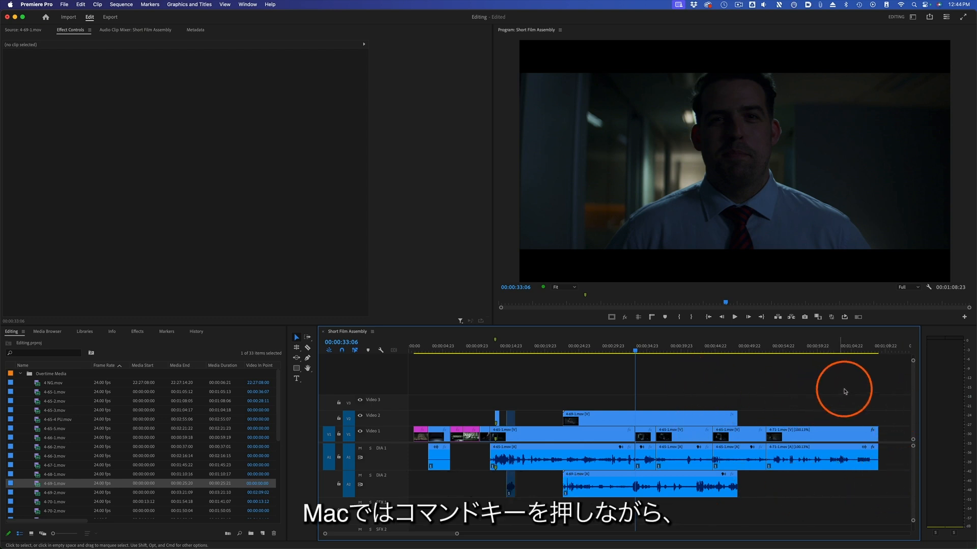
Select all edit points from the start of 4-69-1.mov to the sequence end across the video and dialogue tracks with a marquee
drag(549, 380, 885, 508)
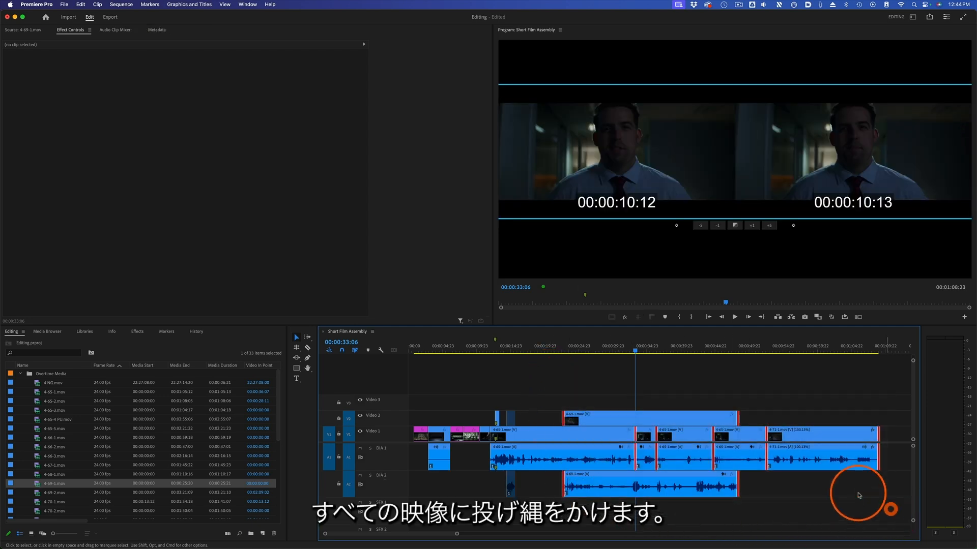
click(713, 382)
drag(555, 375, 865, 516)
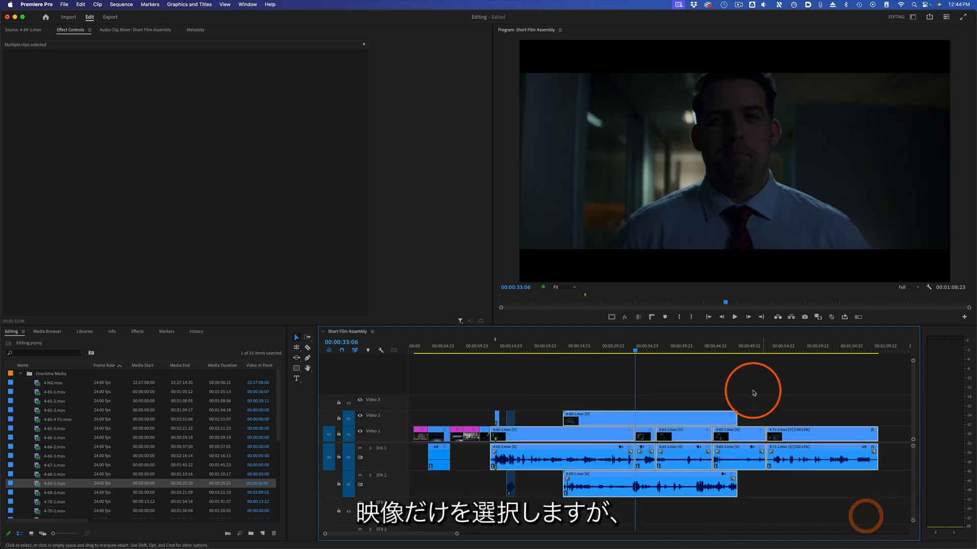
drag(542, 374, 895, 508)
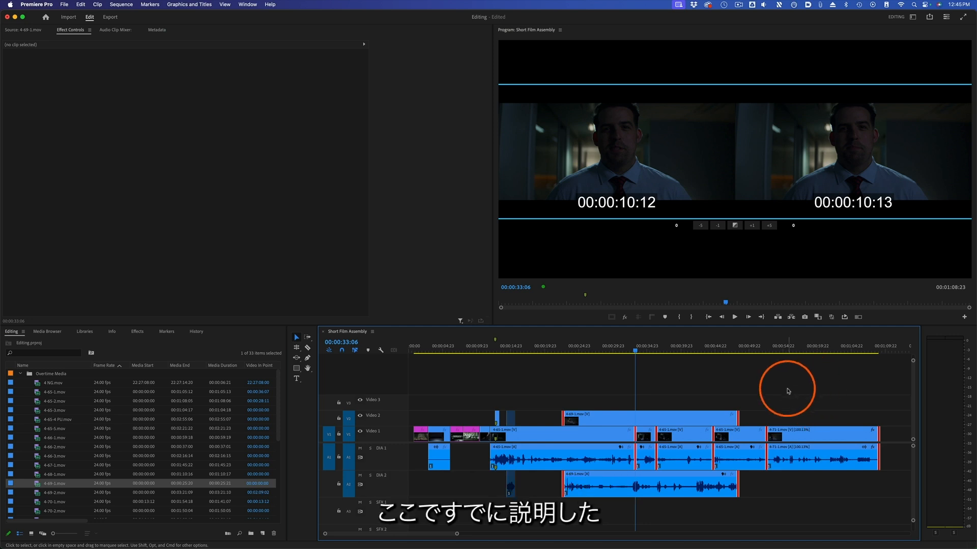
Cycle the selected edit points through the ripple, regular and roll trim types in both directions, and deselect them
key(ctrl+t)
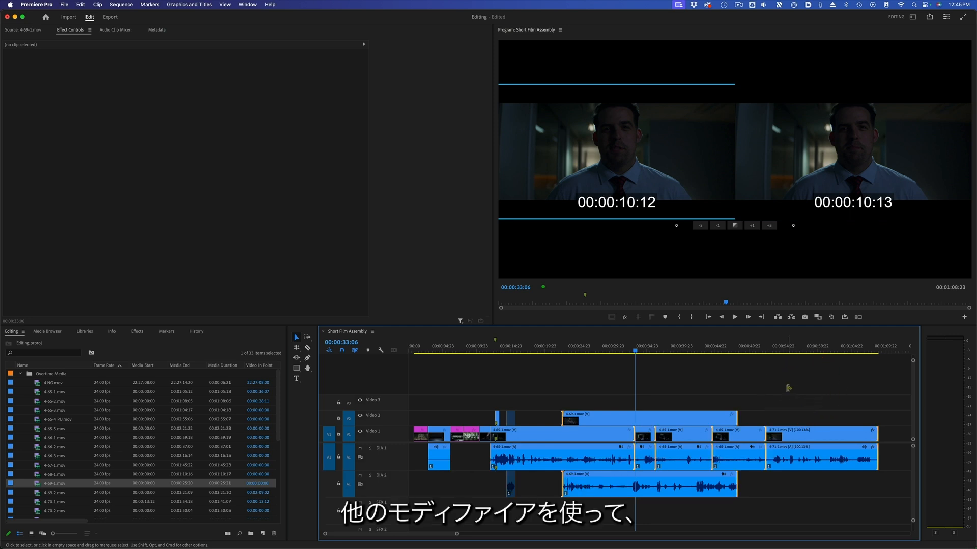
key(ctrl+t)
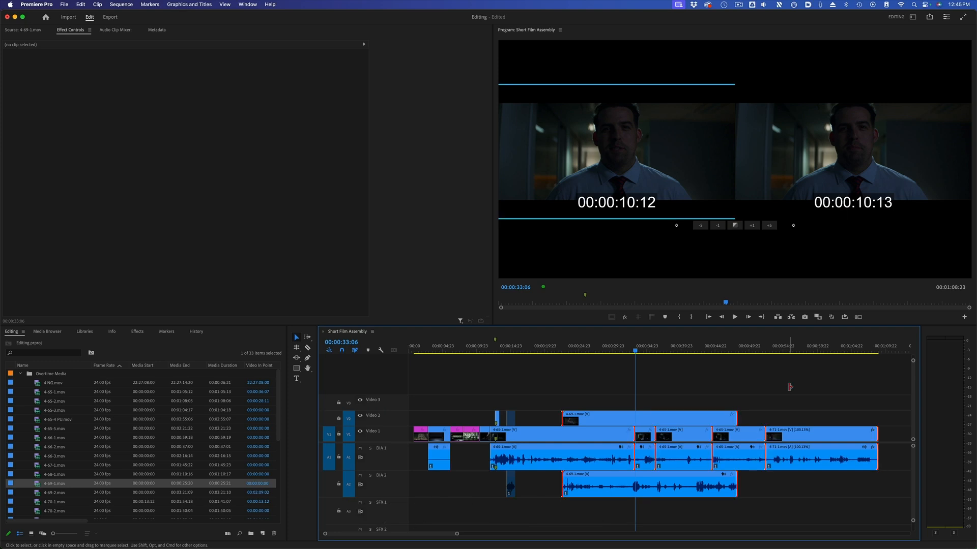
key(ctrl+t)
key(ctrl+t)
key(ctrl+t)
key(ctrl+t)
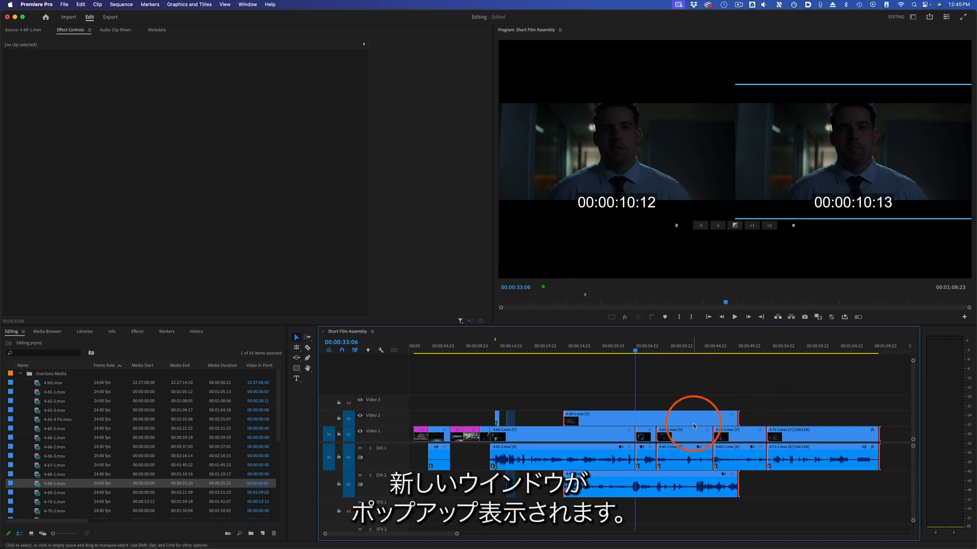
key(ctrl+t)
key(ctrl+t)
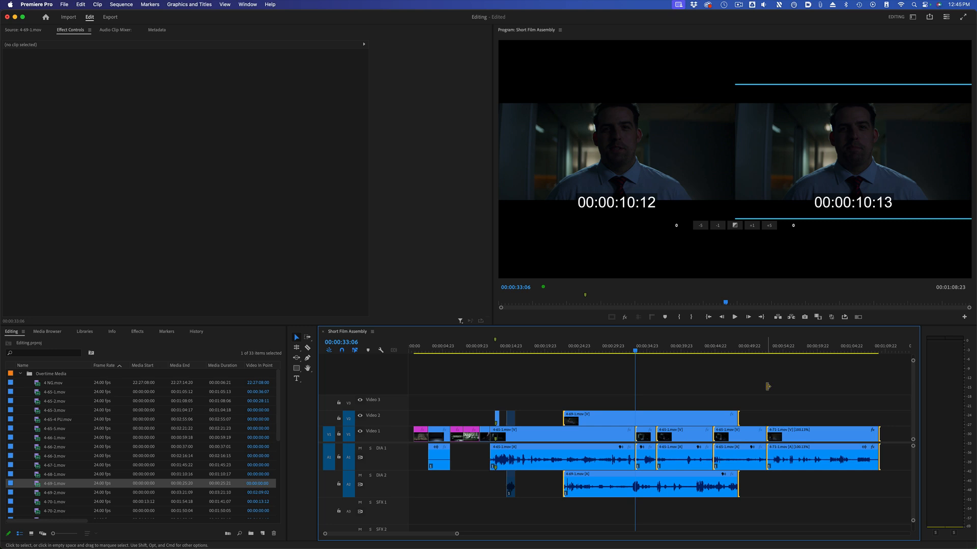
click(793, 395)
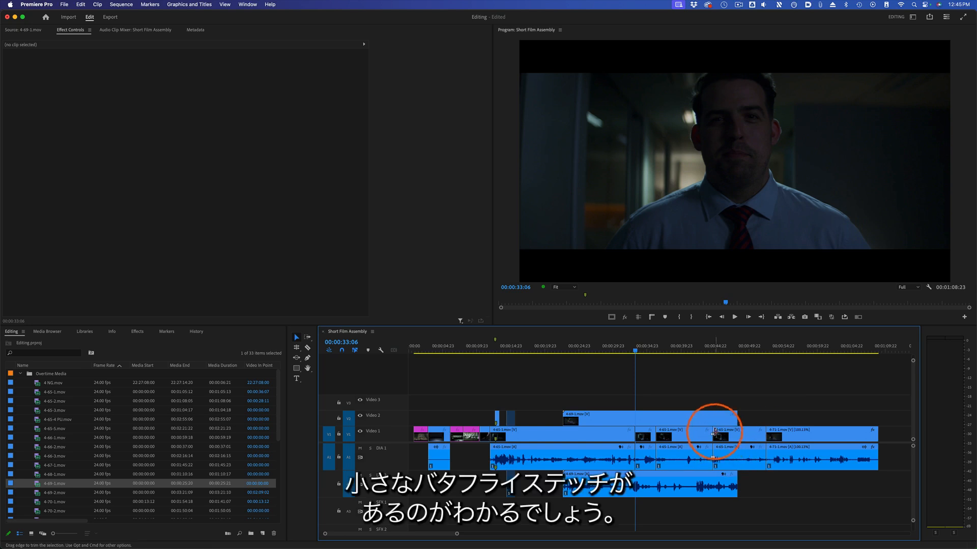
Join the through edit at 00:00:44:17 on Video 1 and DIA 1 and clear the clip selection
click(713, 350)
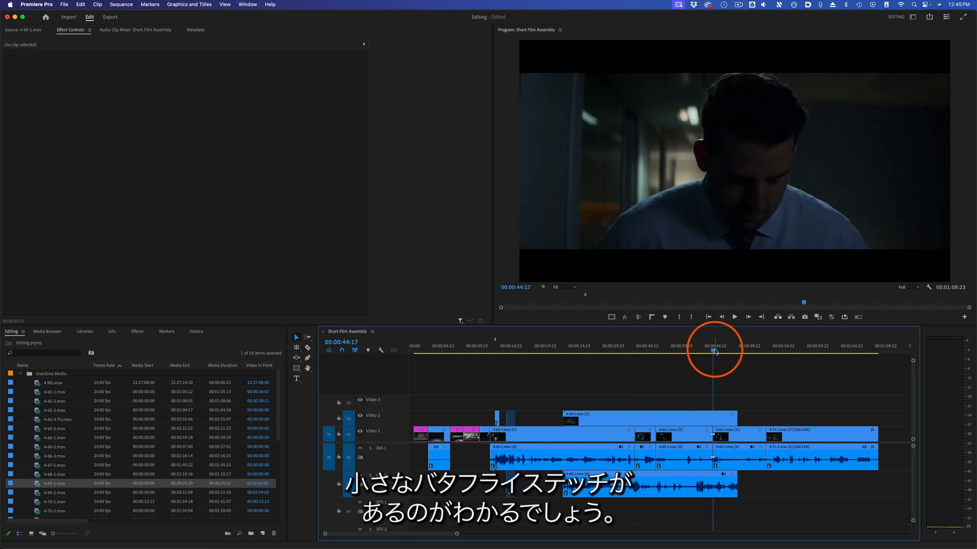
key(equal)
key(equal)
key(equal)
key(equal)
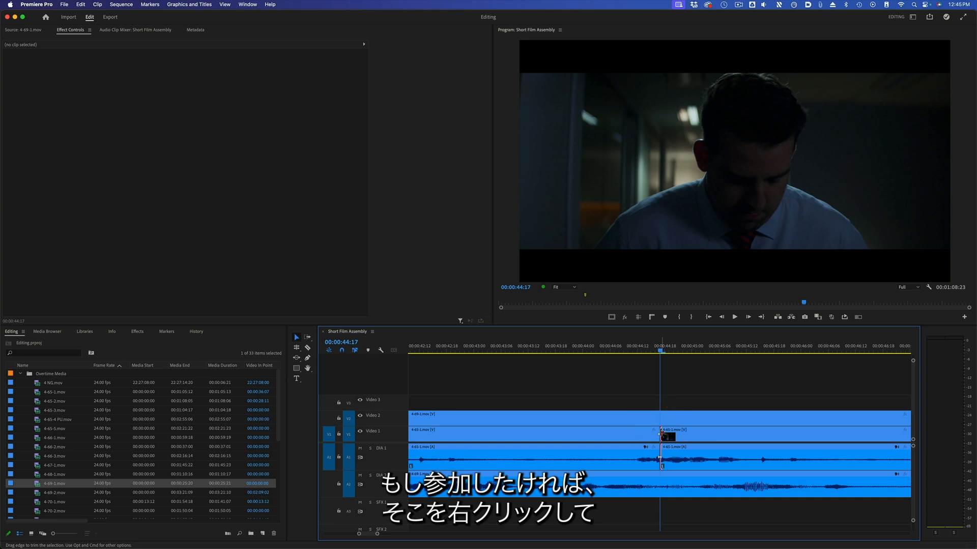
right_click(661, 432)
click(694, 494)
click(779, 447)
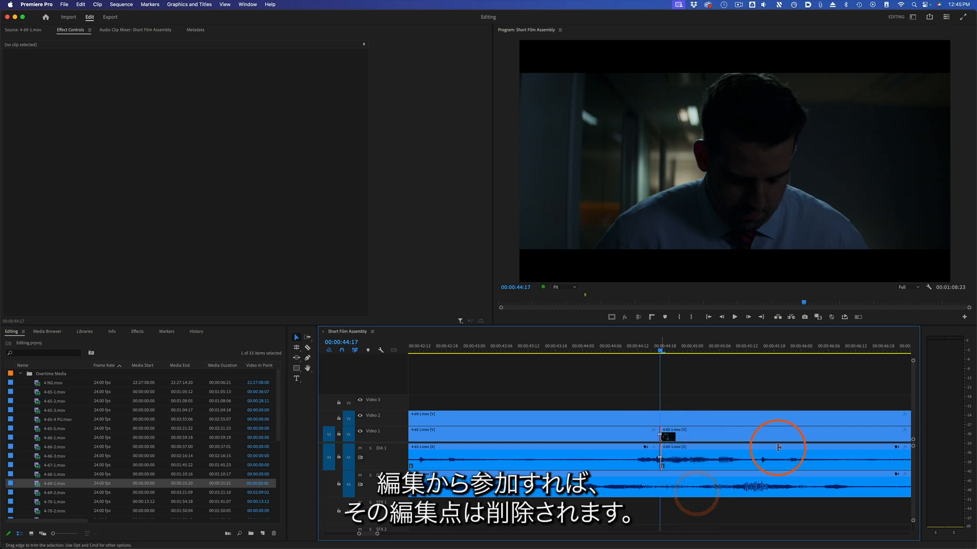
click(739, 415)
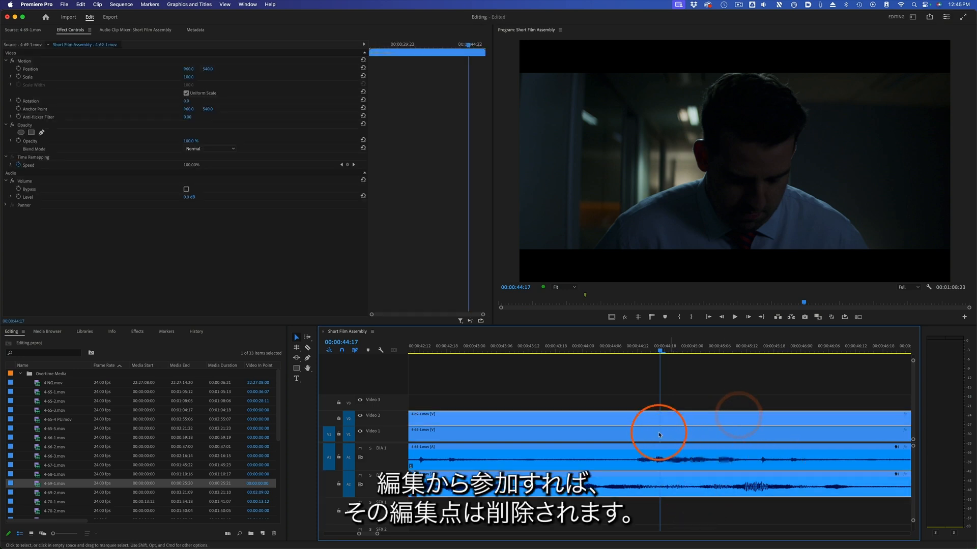
click(696, 378)
click(559, 474)
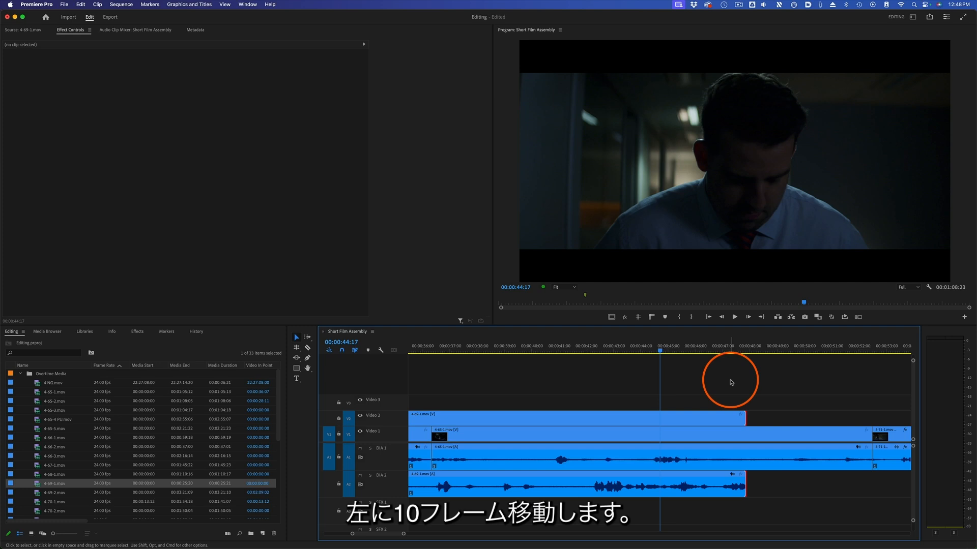
Trim the selected end of 4-69-1.mov on Video 2 and DIA 2 earlier by 10 frames and by another 1 second numerically
text(-)
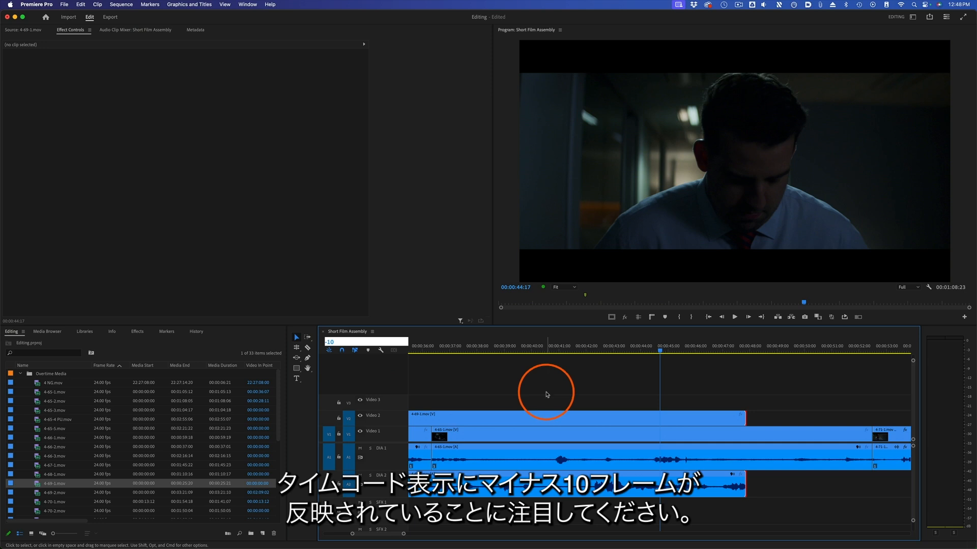
text(10)
key(Return)
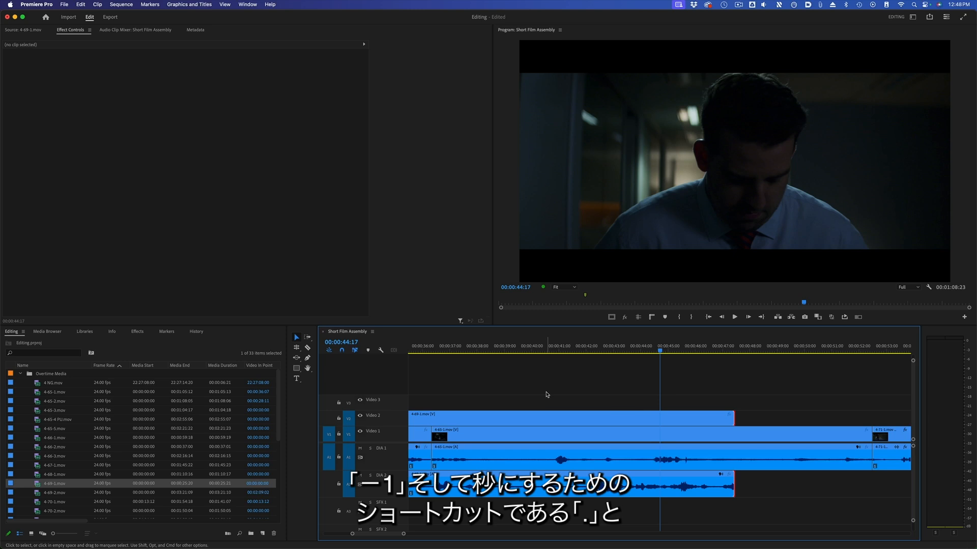
text(-1.)
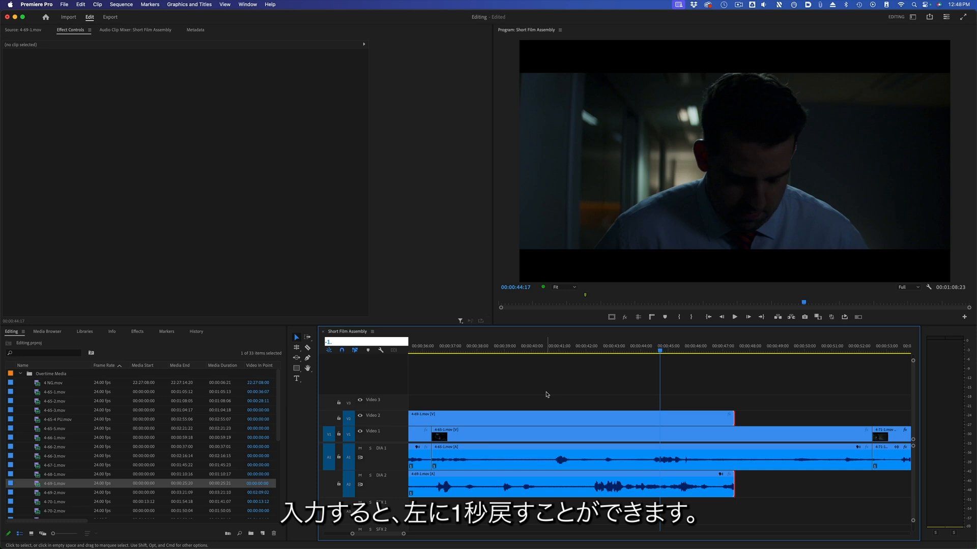
key(Return)
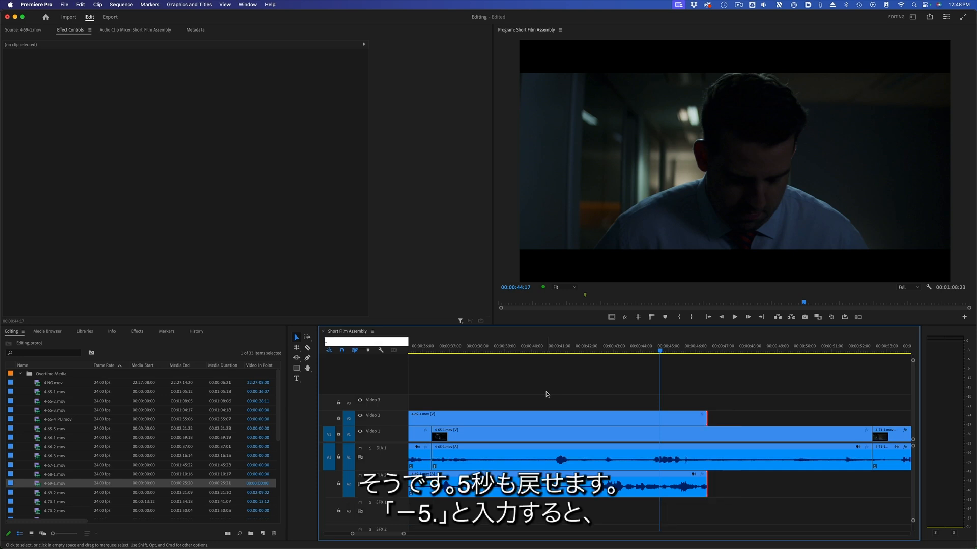
Numerically trim the selected end of 4-69-1.mov on Video 2 and DIA 2 by -5 seconds, then by +10 seconds
text(-5.)
key(Return)
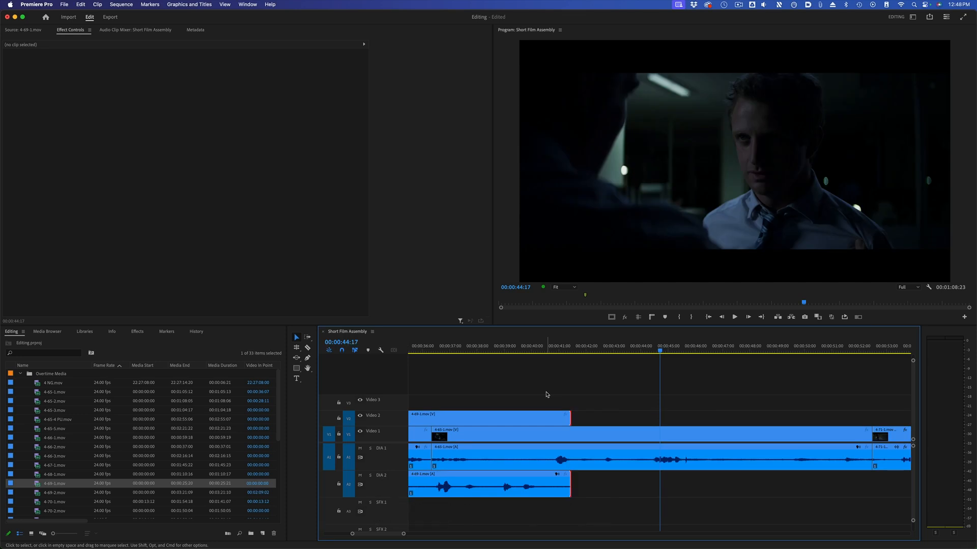
text(+10.)
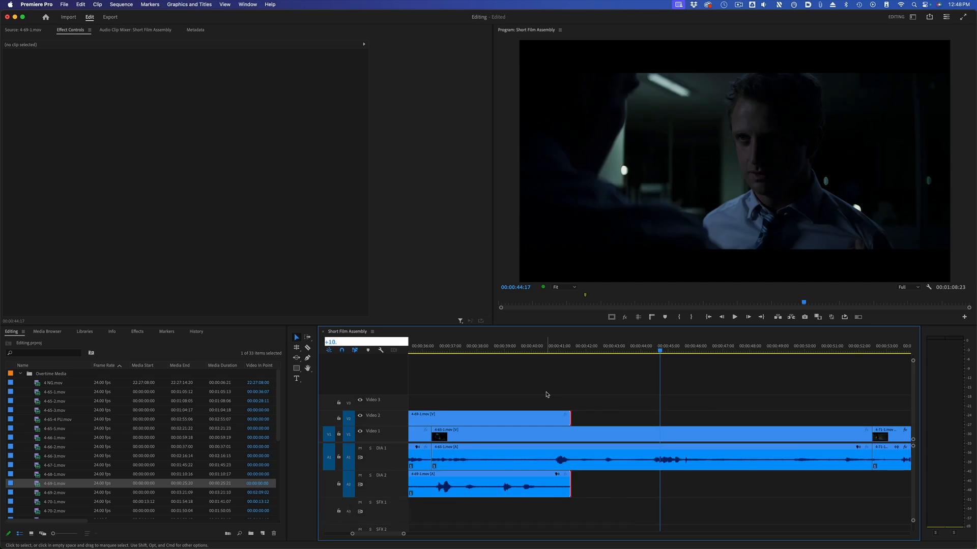
key(Return)
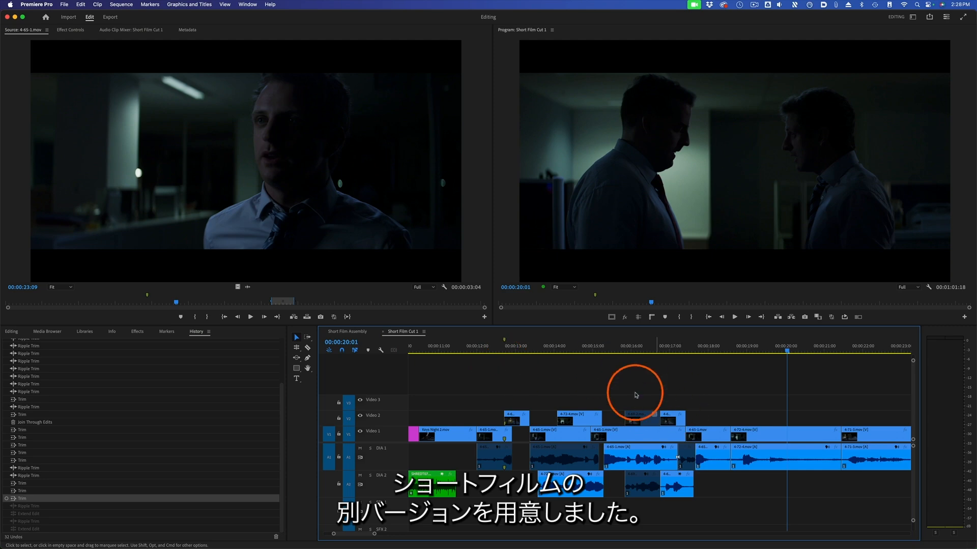
Review Short Film Cut 1 from the opening shredder shots and sound effect through 00:00:23:07
drag(435, 346, 625, 376)
click(590, 491)
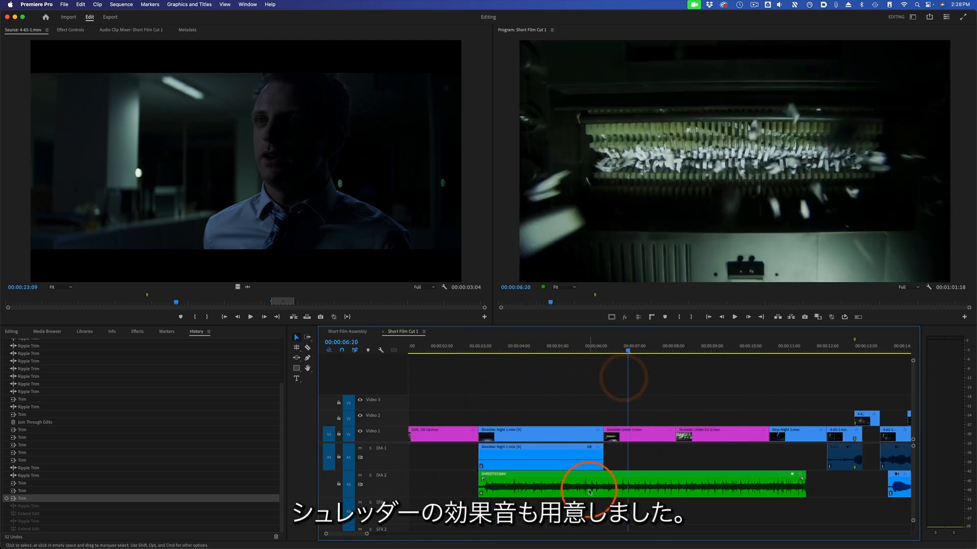
drag(569, 344, 508, 355)
key(minus)
click(450, 351)
key(space)
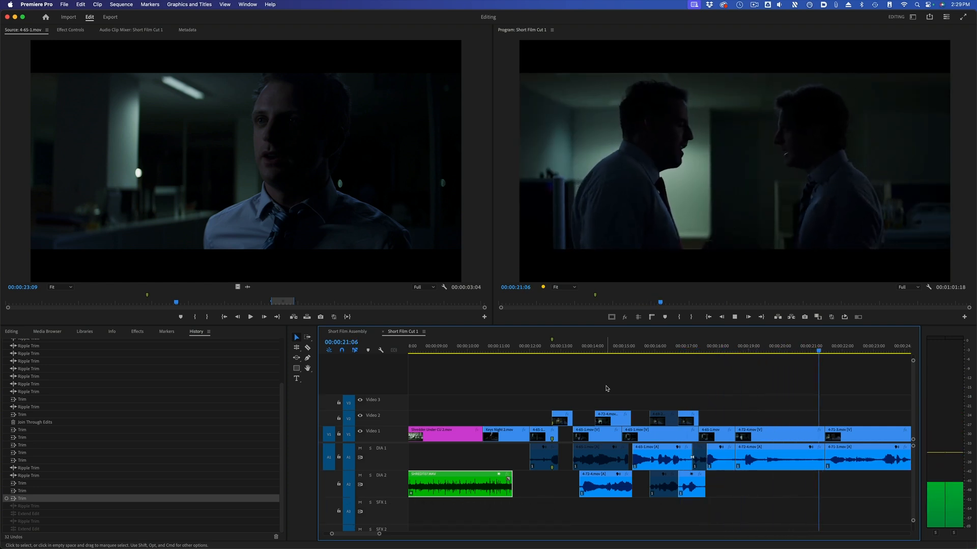
key(space)
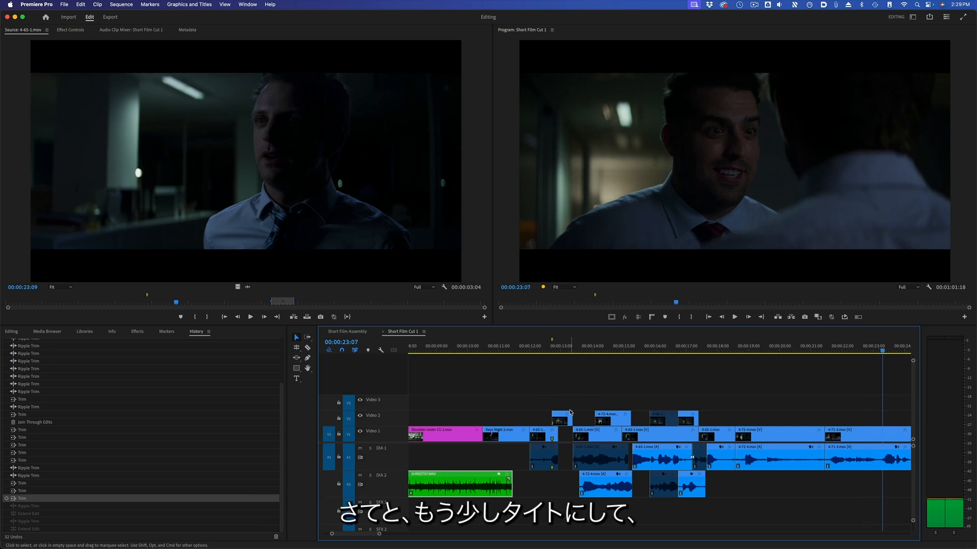
click(570, 413)
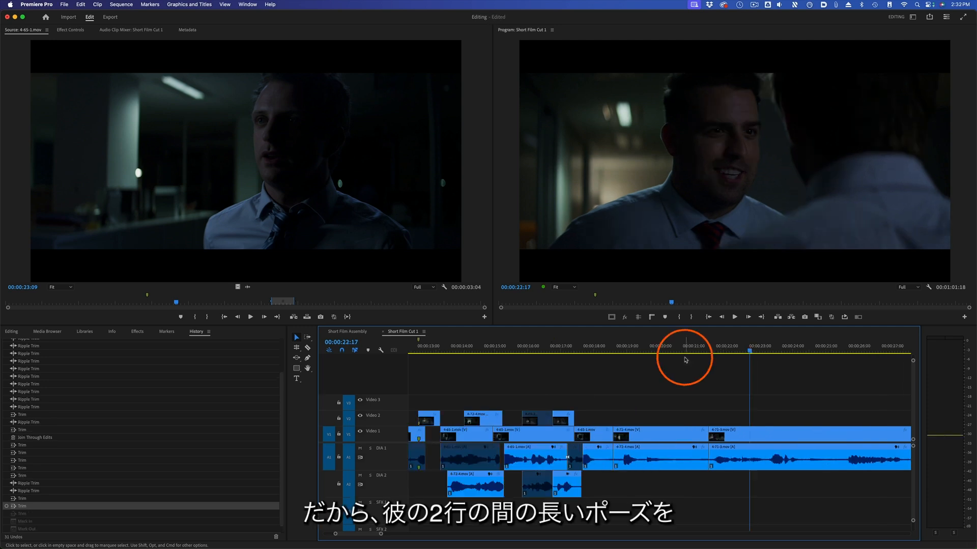
Mark in at 00:00:20:05 and out at 00:00:21:11 around the long pause, and extract that range
click(674, 359)
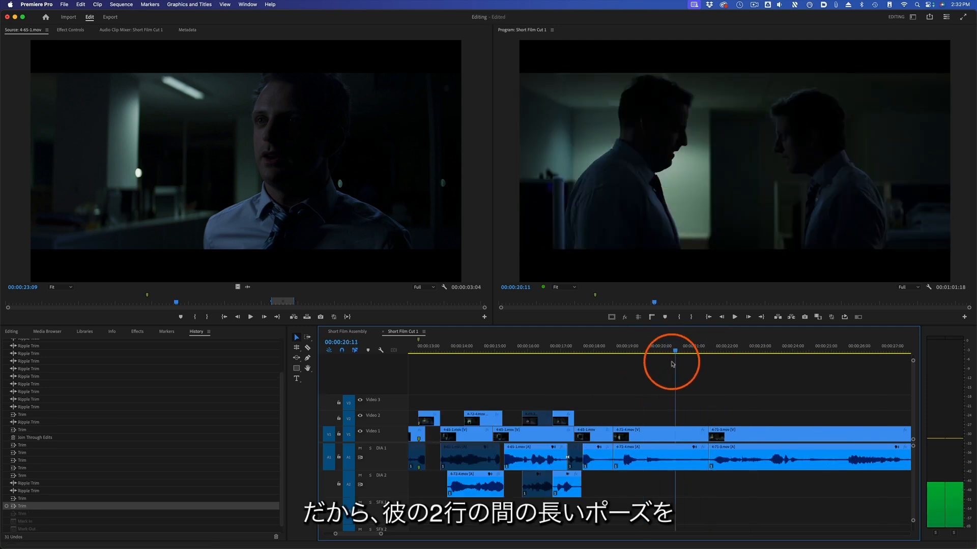
drag(672, 364, 707, 353)
key(i)
key(o)
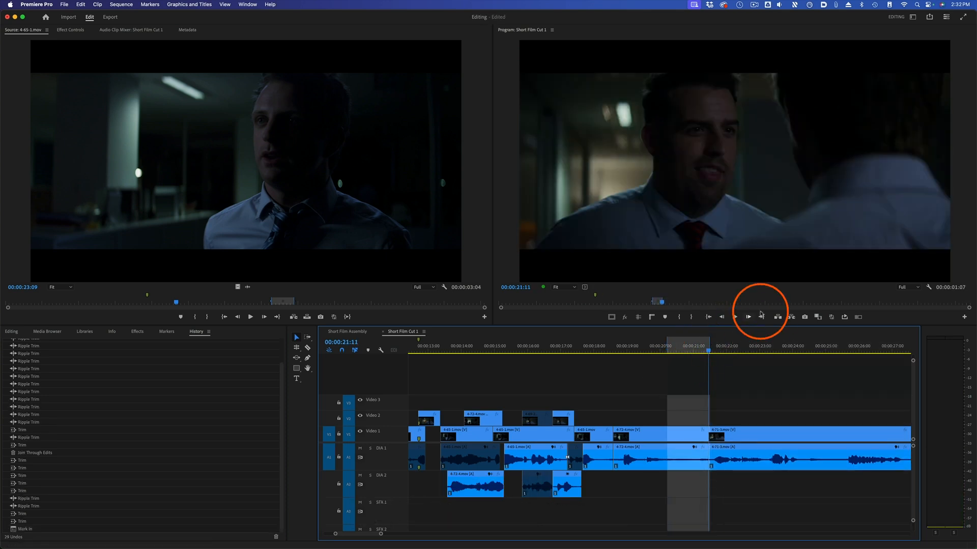
click(791, 318)
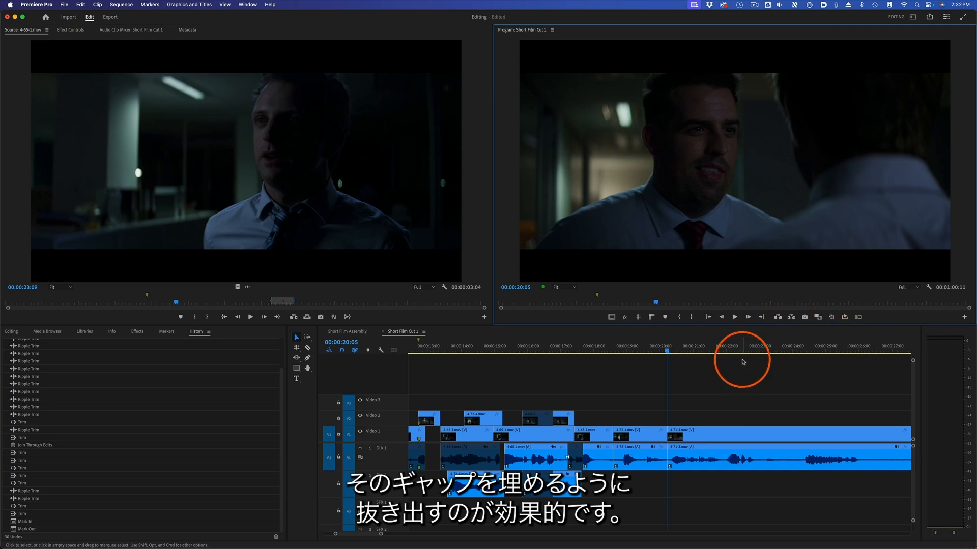
Undo the extract and remove the in and out marks around the pause
key(super+z)
key(super+z)
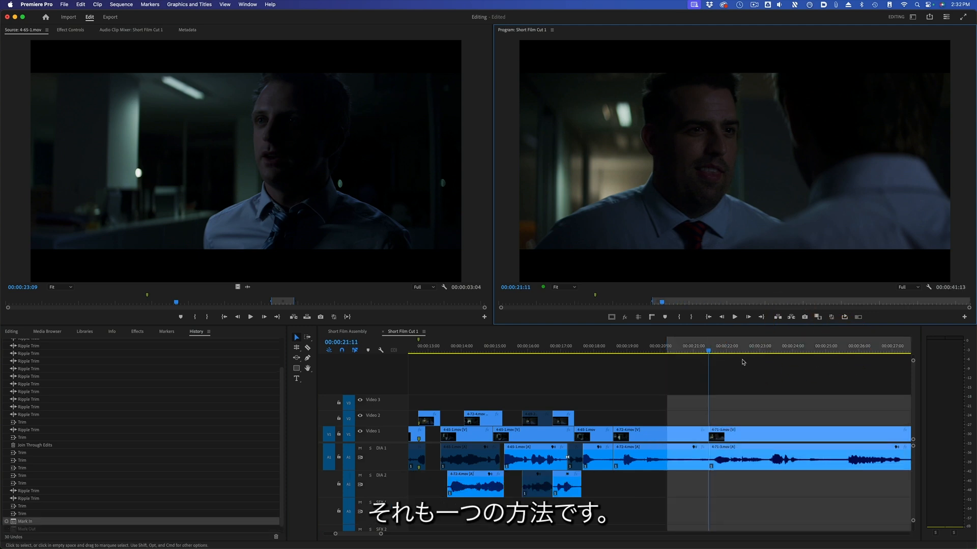
key(super+z)
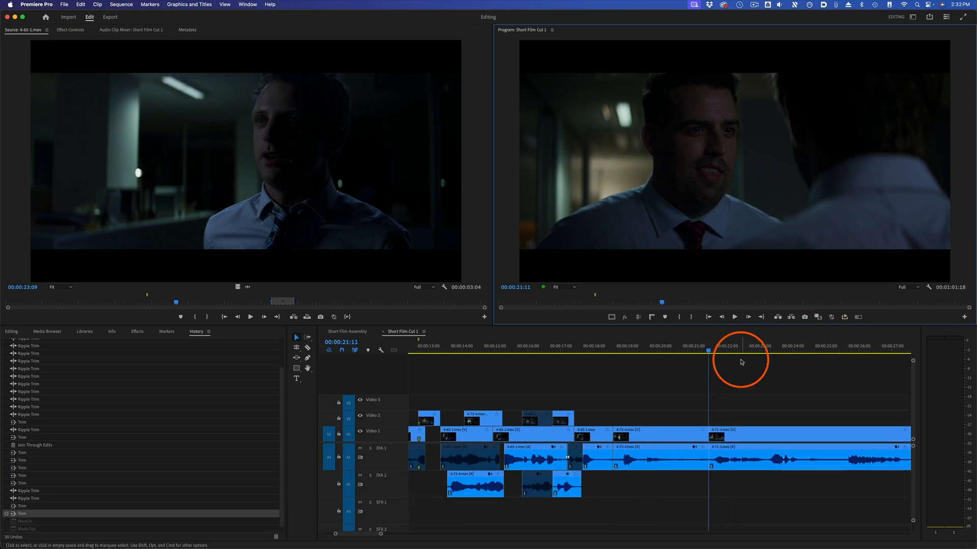
Split 4-72-4.mov at 00:00:20:07, ripple delete the piece before 4-71-3.mov, and undo both edits
click(670, 349)
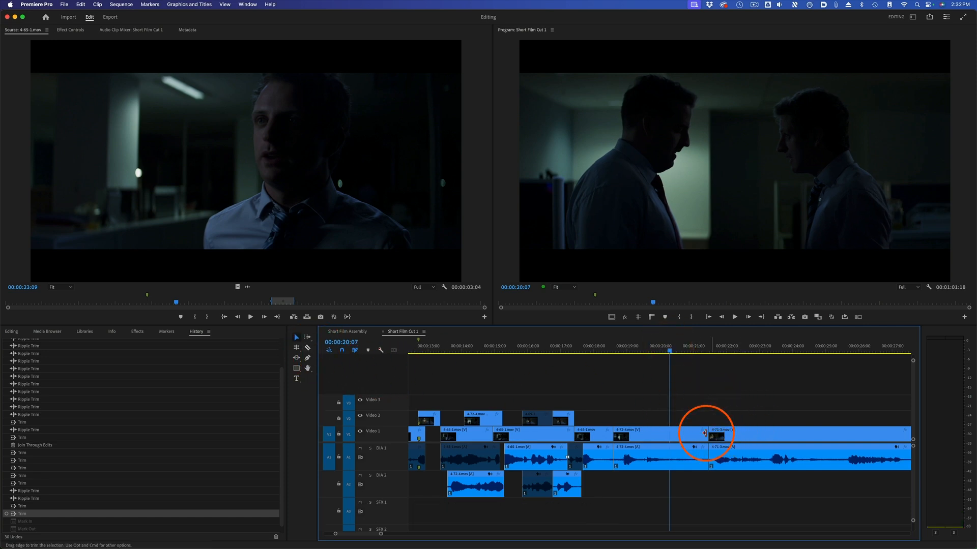
key(super+shift+k)
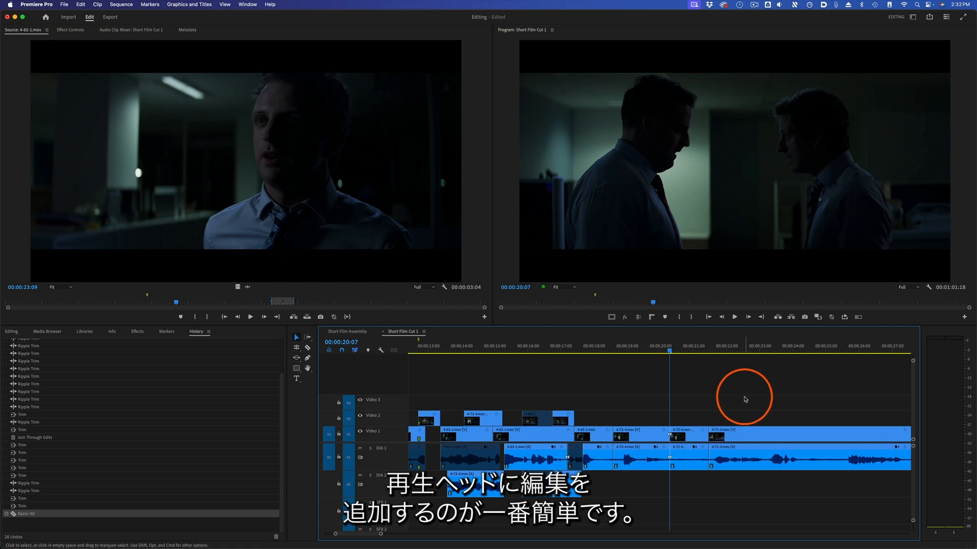
click(691, 435)
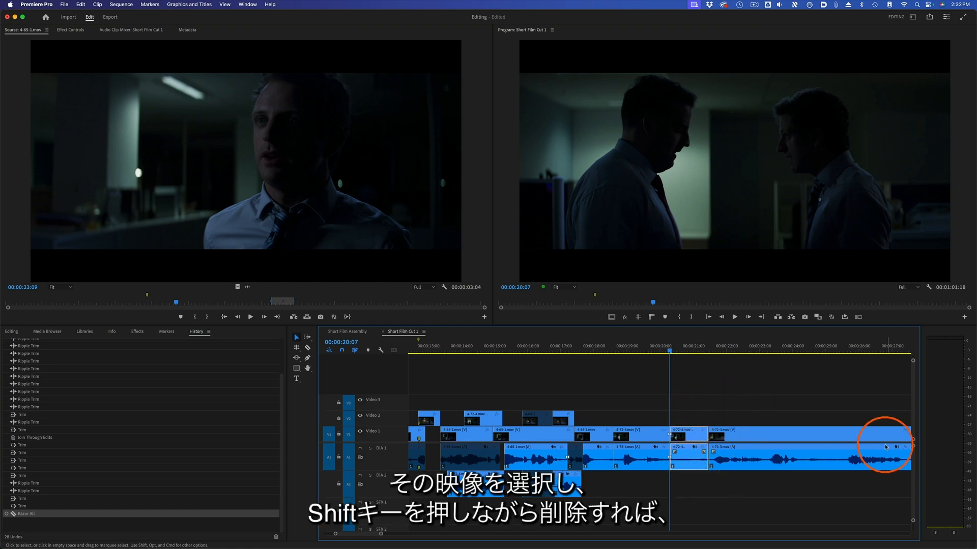
key(shift+Delete)
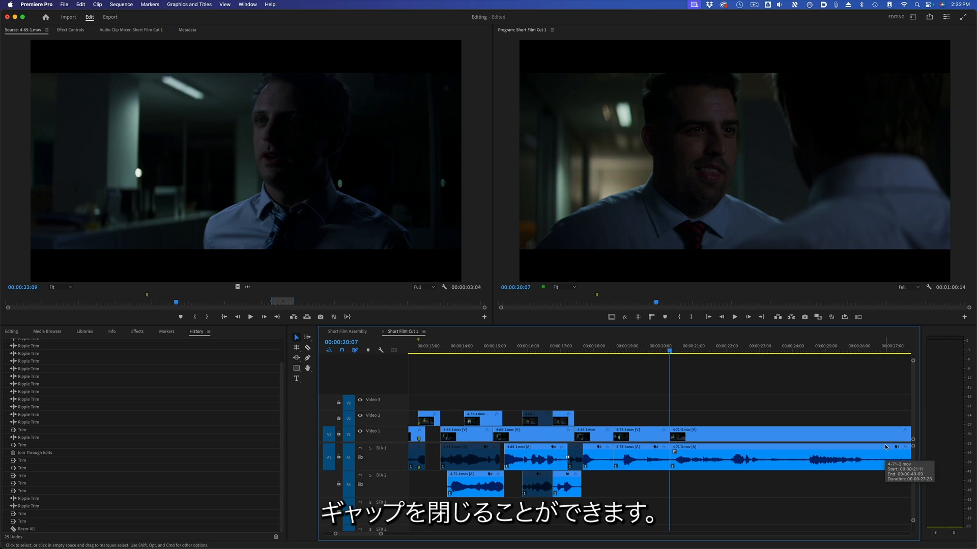
key(super+z)
key(super+z)
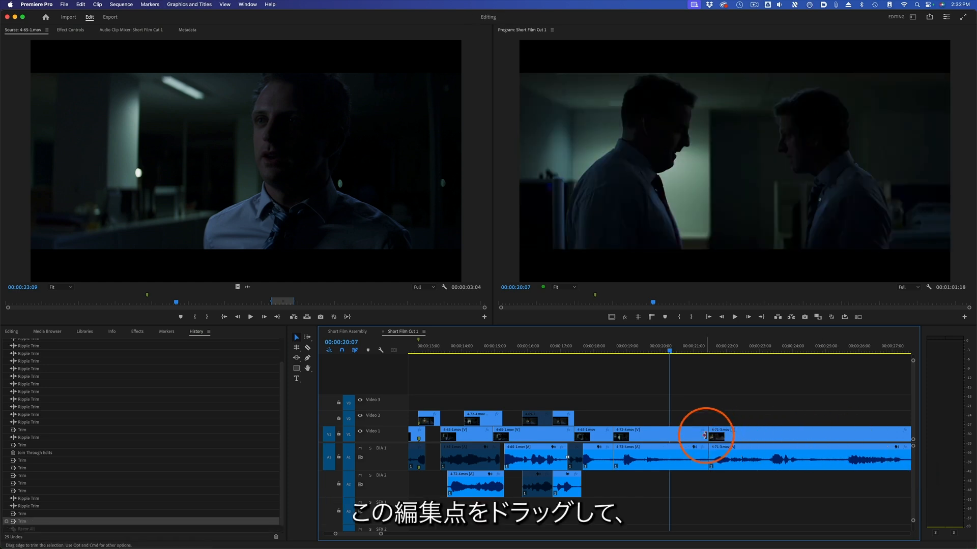
Trim the end of 4-72-4.mov back to 00:00:20:07 and delete the resulting gap, undoing both changes
drag(705, 435, 669, 434)
key(Delete)
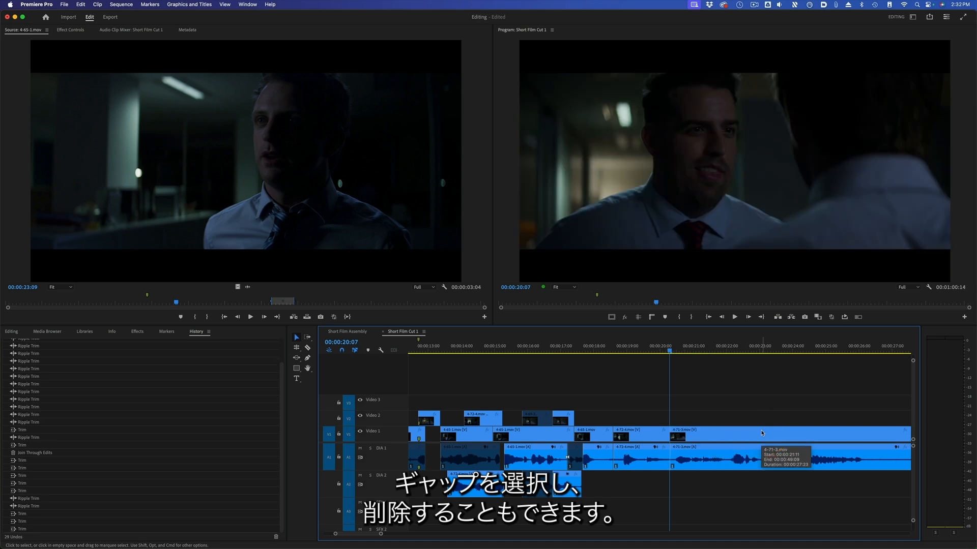
key(super+z)
click(753, 461)
key(super+z)
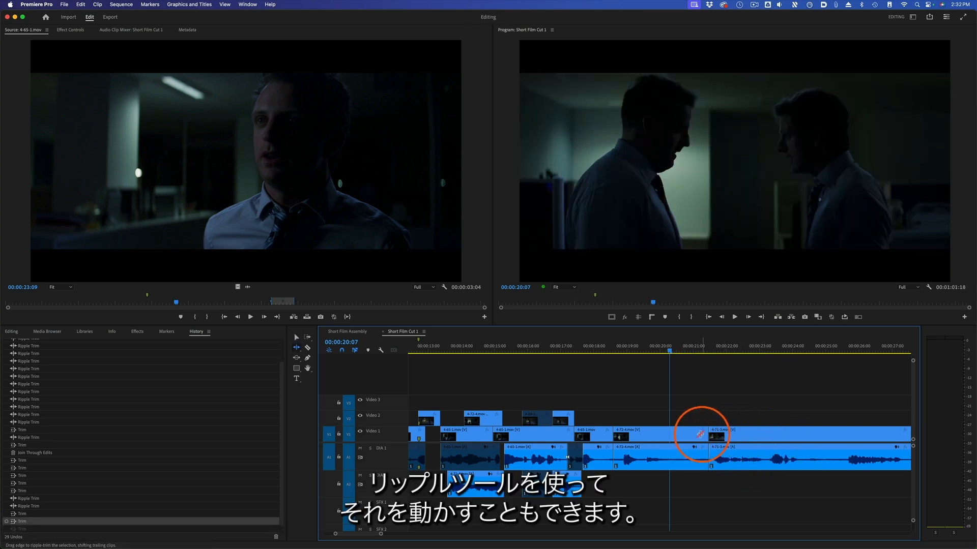
Ripple trim the end of 4-72-4.mov back to the playhead at 00:00:20:07, undo it, and reapply the trim
drag(702, 431, 667, 435)
key(super+z)
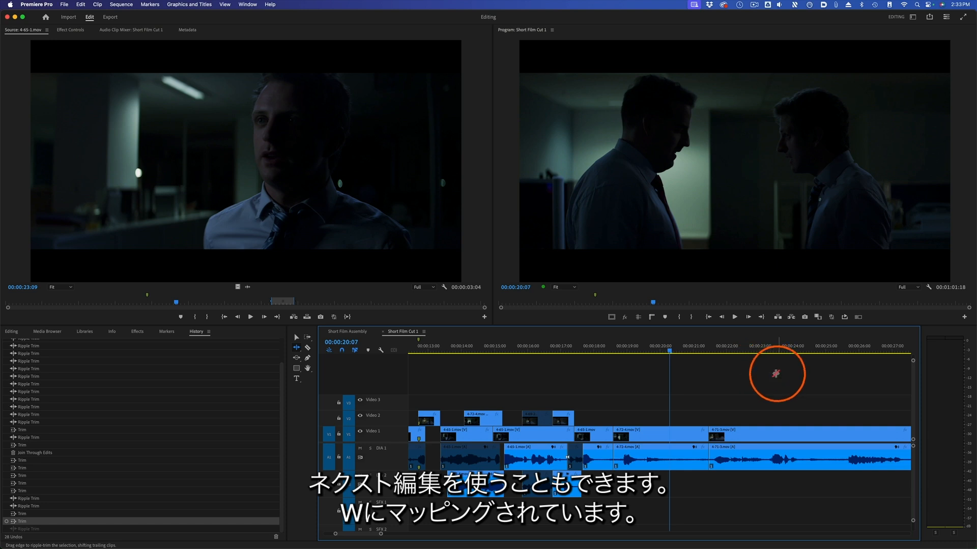
key(super+shift+z)
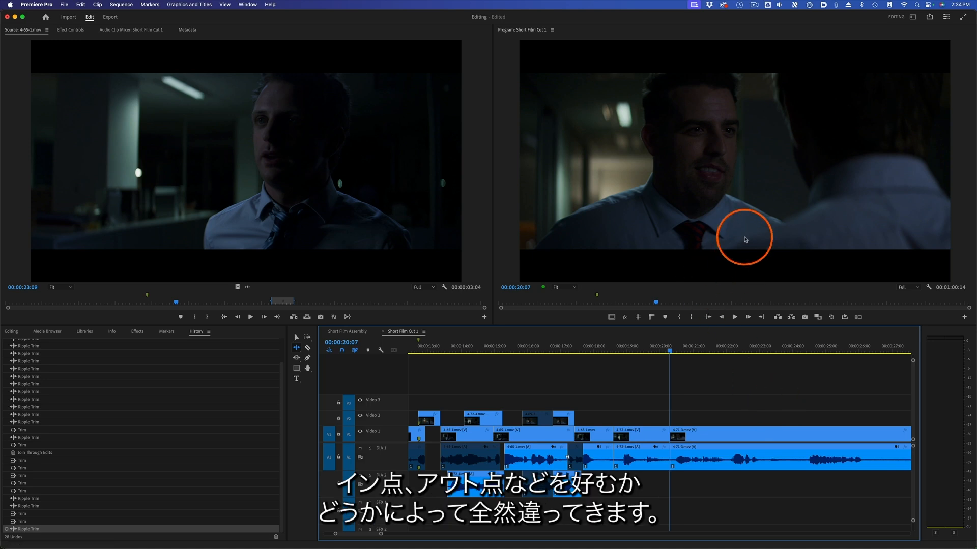
Play the lead-in to 4-72-4.mov and ripple trim the end of the preceding Video 1 and DIA 1 clip to 00:00:18:08
click(643, 347)
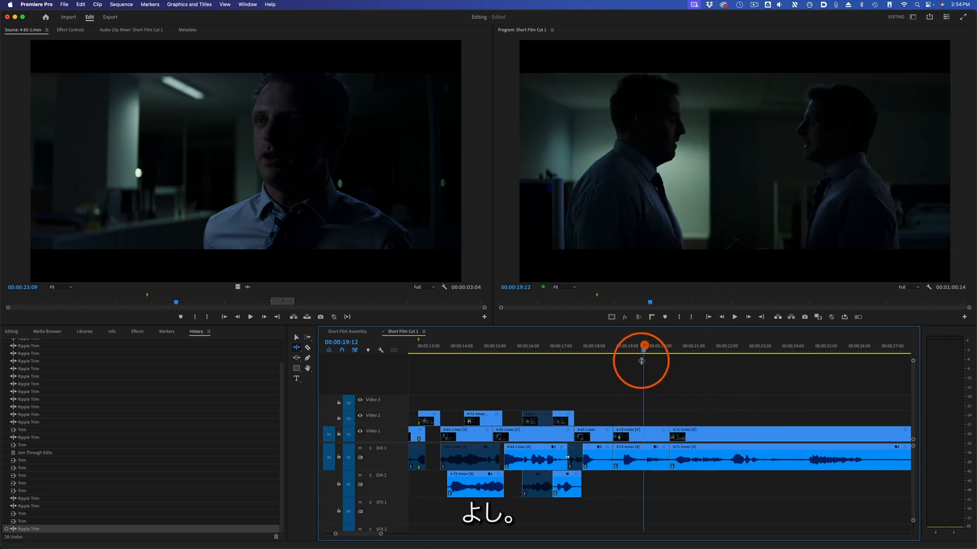
click(581, 345)
key(space)
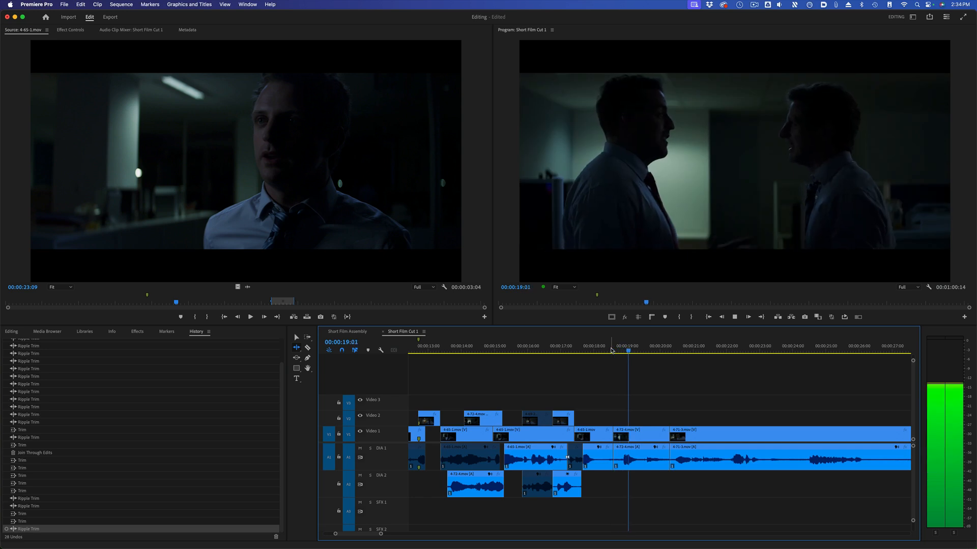
mouse_move(617, 347)
mouse_down()
mouse_move(584, 347)
mouse_move(607, 351)
mouse_up()
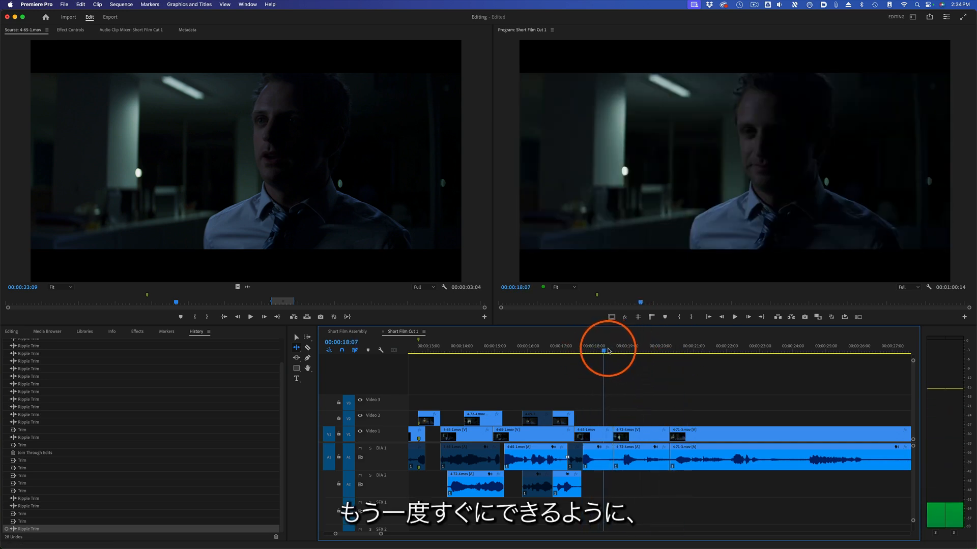
key(w)
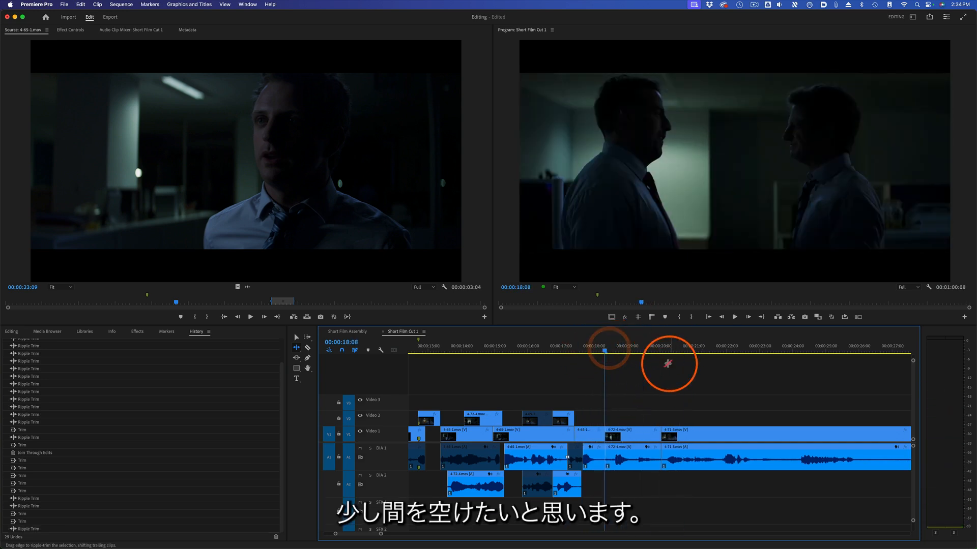
Play and scrub the tightened transition into 4-72-4.mov, returning the playhead to its start at 00:00:18:08
click(591, 351)
drag(591, 351, 583, 351)
key(space)
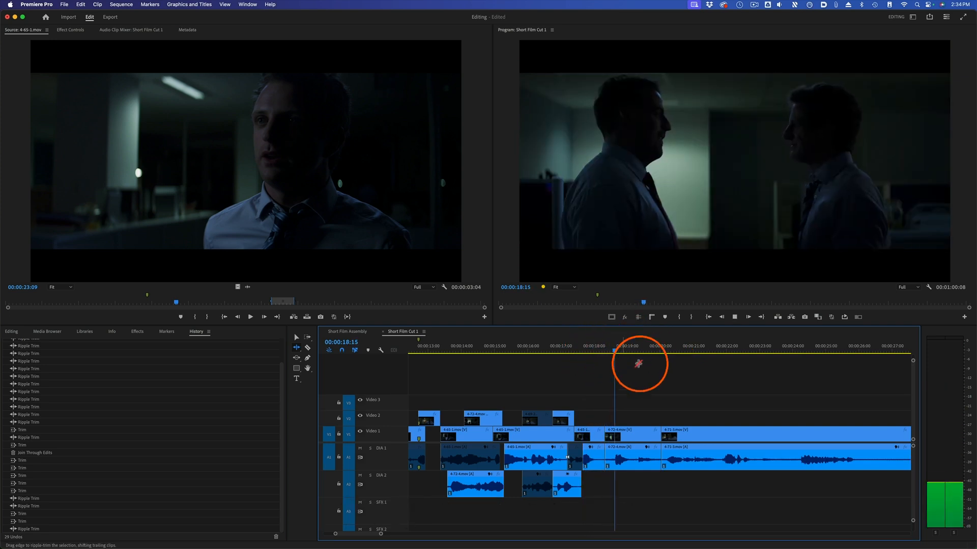
key(space)
drag(623, 351, 628, 350)
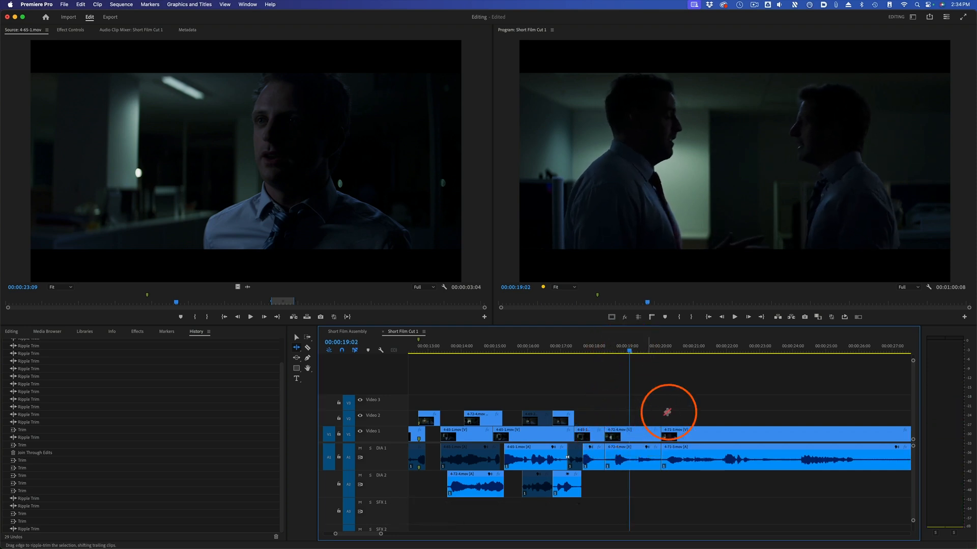
drag(605, 349, 638, 348)
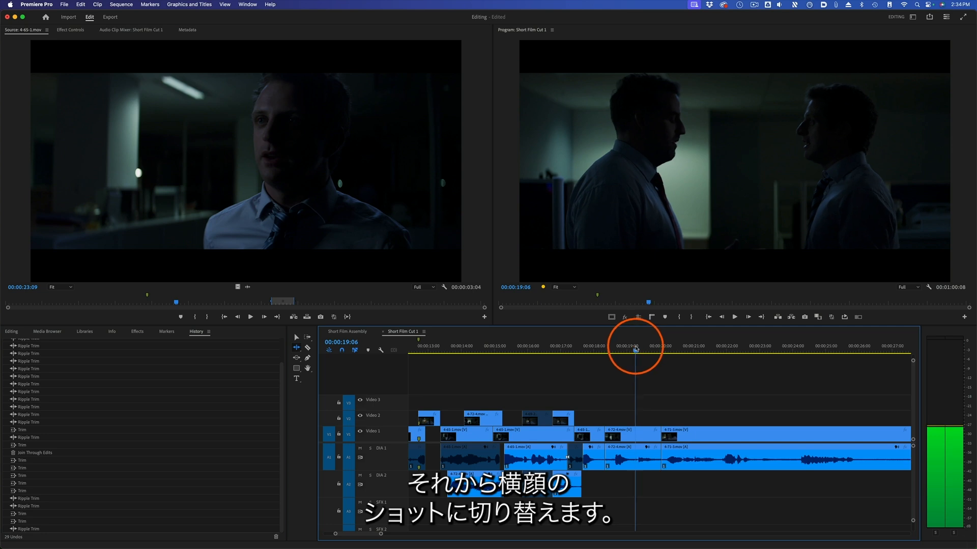
drag(637, 350, 605, 362)
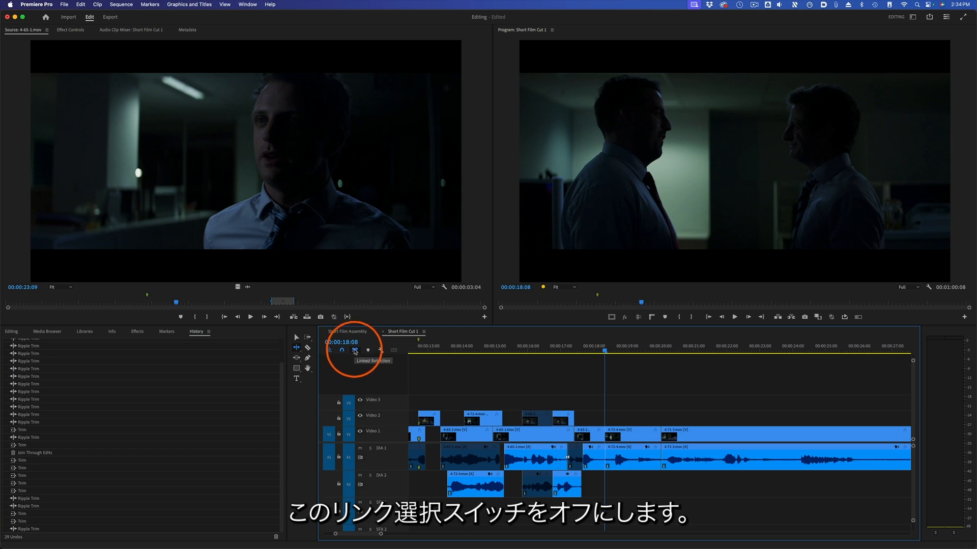
Turn off linked selection, roll the Video 1 edit before 4-72-4.mov to about 00:00:19:00, and play the result
click(354, 351)
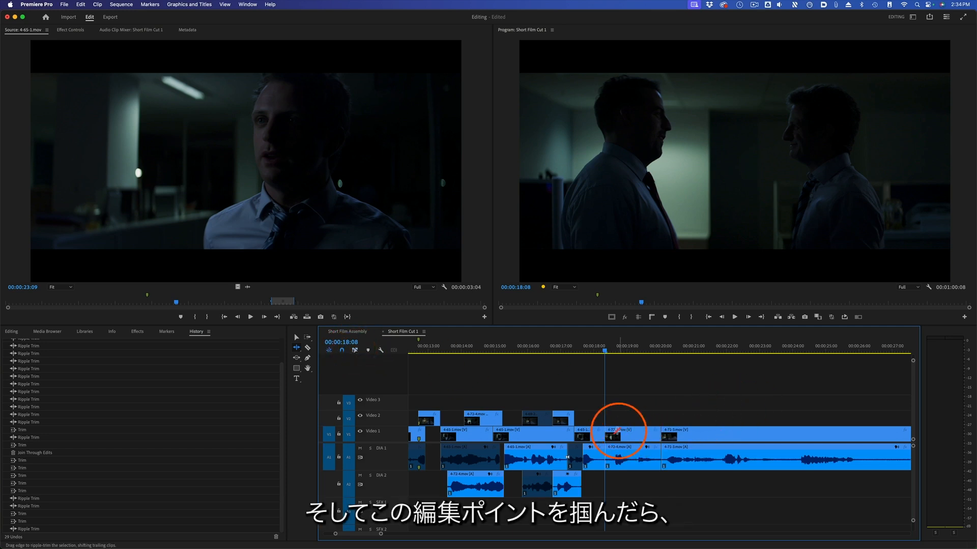
key(n)
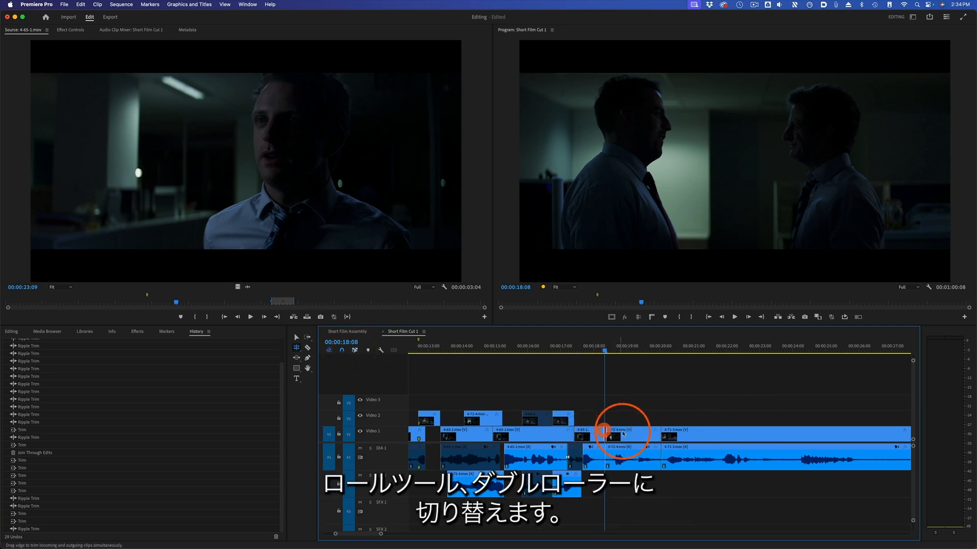
drag(604, 431, 625, 432)
key(space)
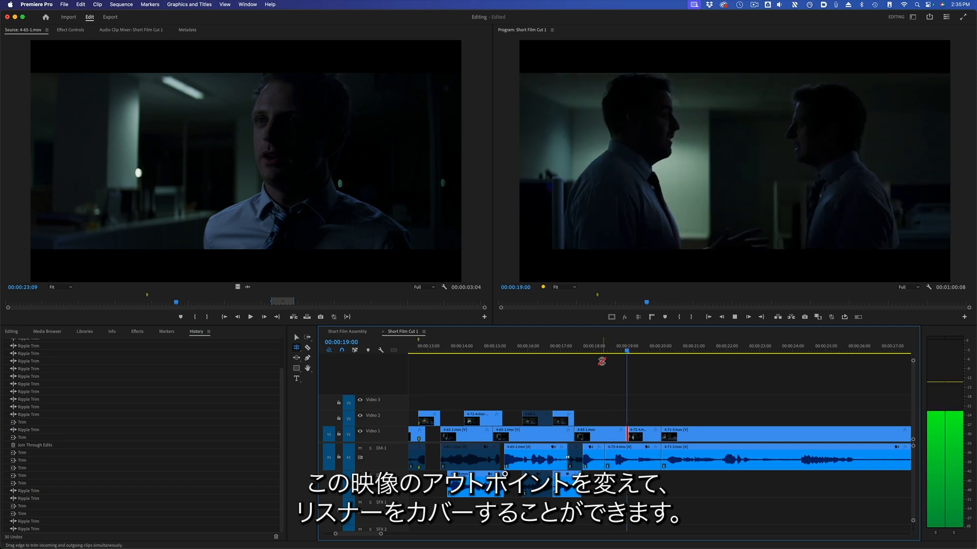
key(space)
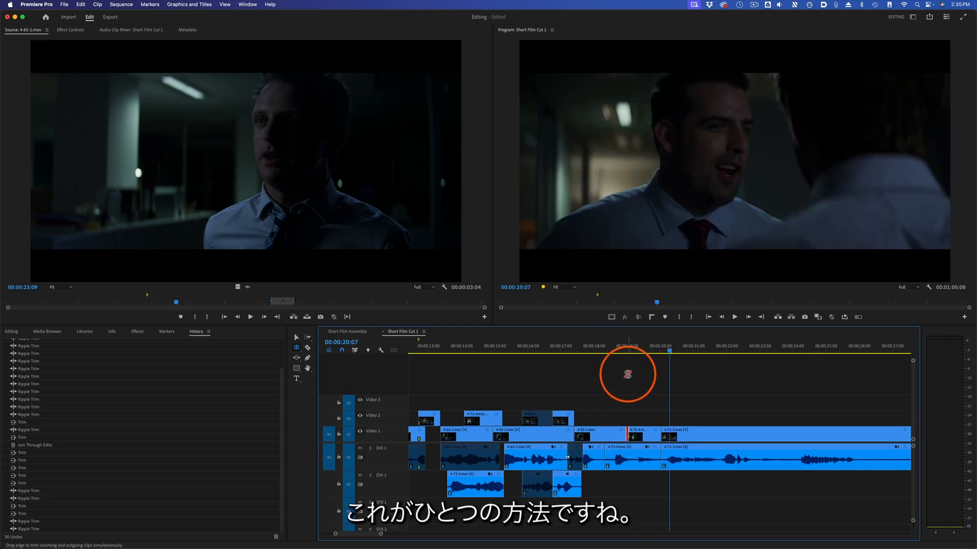
Undo the roll, restore linked selection, and select only the video side of the edit point before 4-72-4.mov
key(super+z)
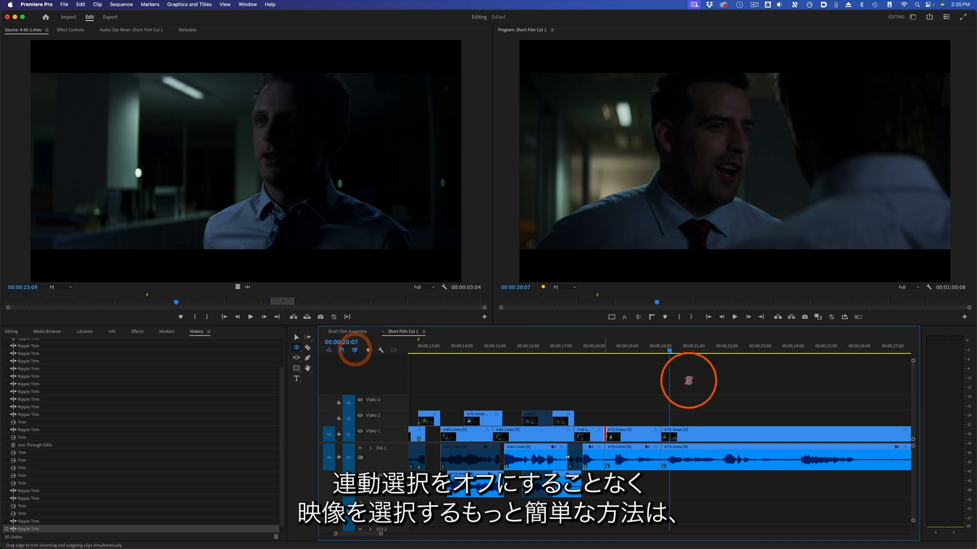
click(635, 402)
click(604, 433)
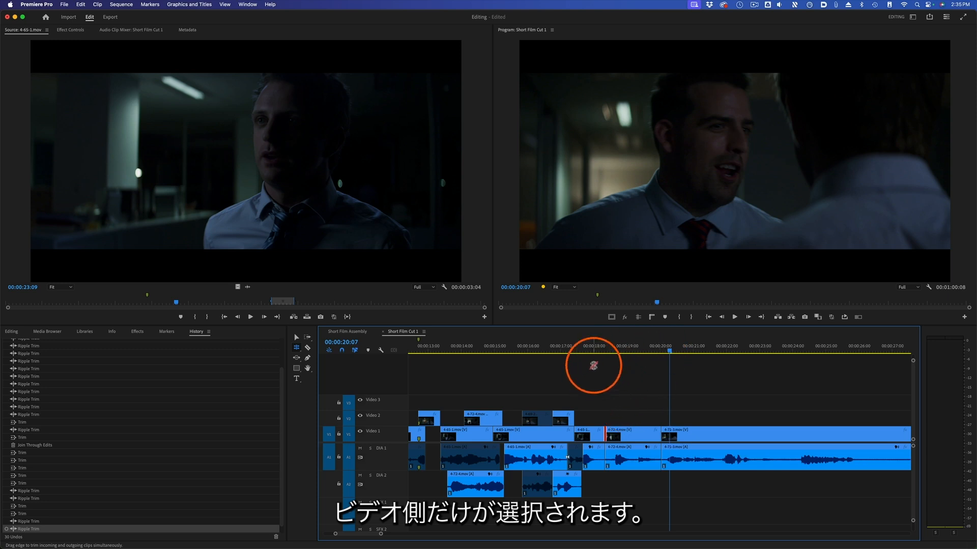
Extend the selected video edit before 4-72-4.mov to 00:00:19:01 and play the result through the following dialogue
click(629, 349)
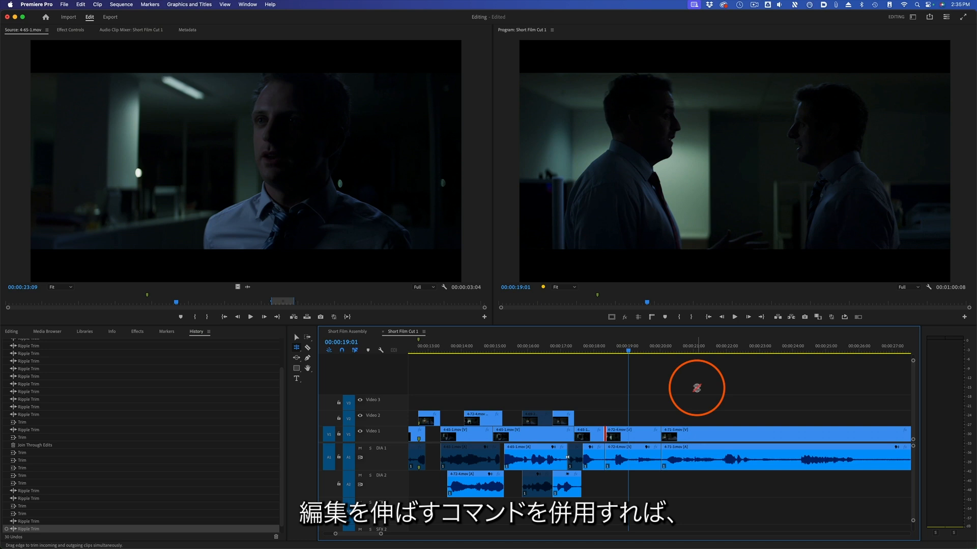
key(e)
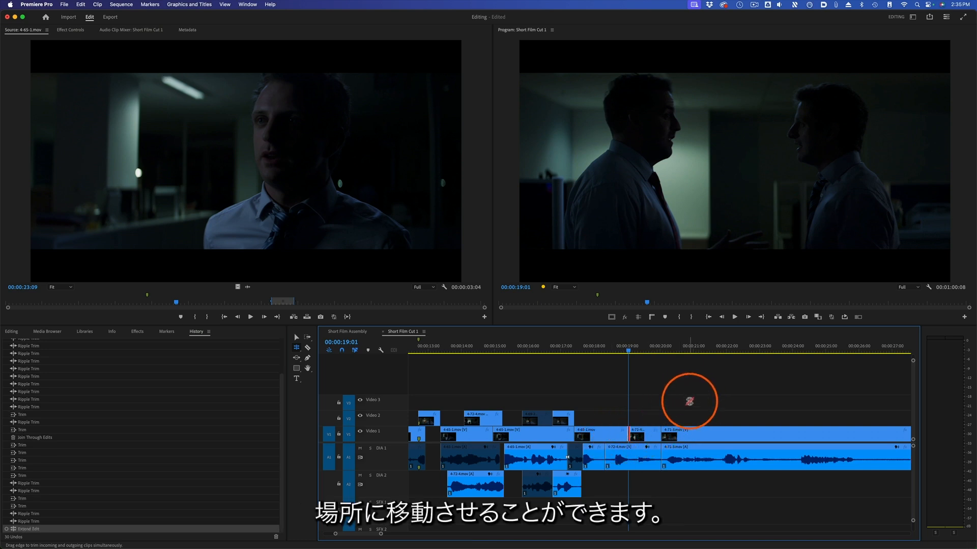
click(564, 346)
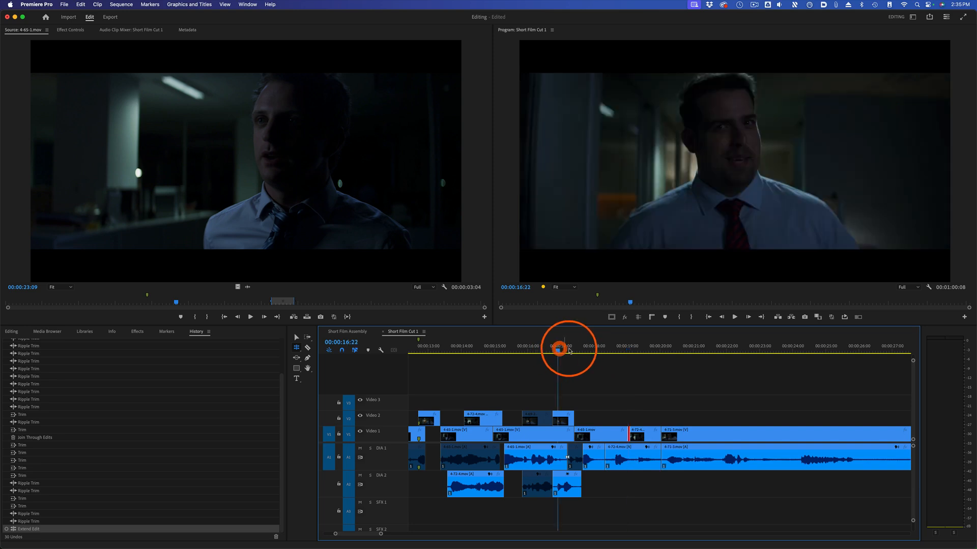
key(space)
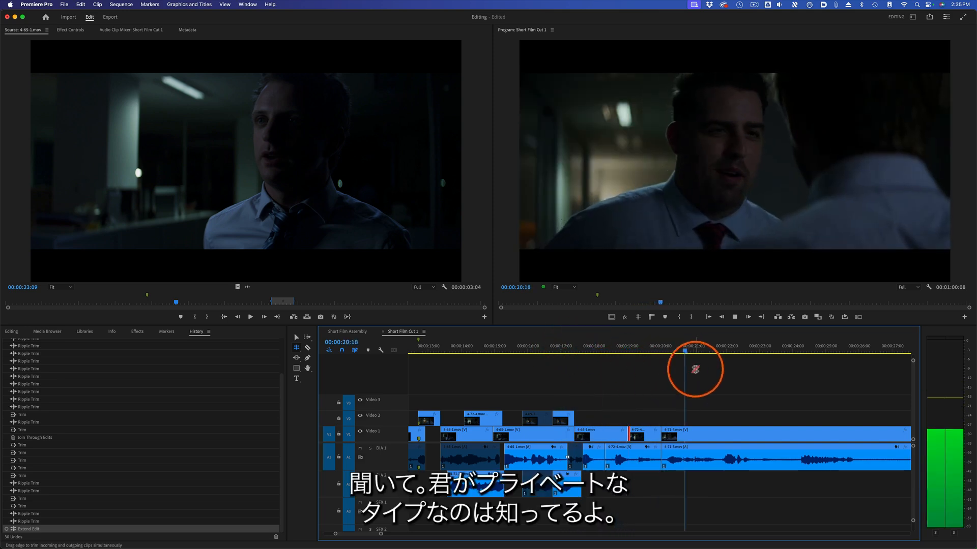
key(space)
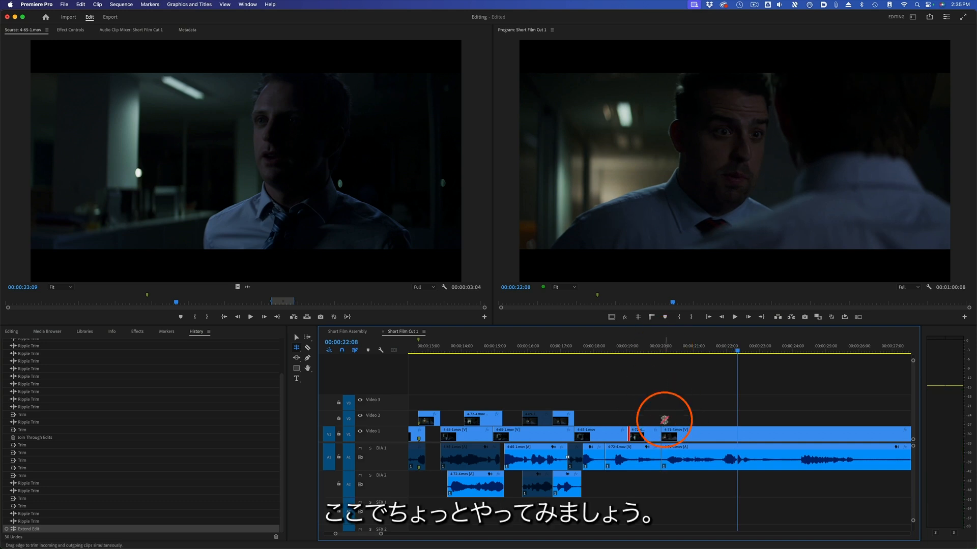
Select only the video side of the edit before 4-71-3.mov and nudge it frame by frame to slightly after its audio cut
click(678, 412)
alt+click(661, 429)
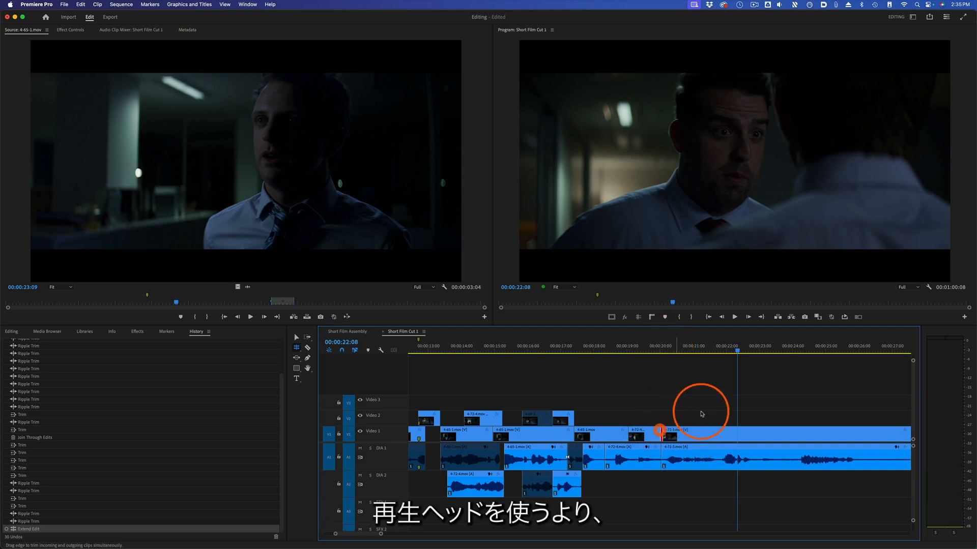
key(alt+Right)
key(alt+Right)
key(alt+Right)
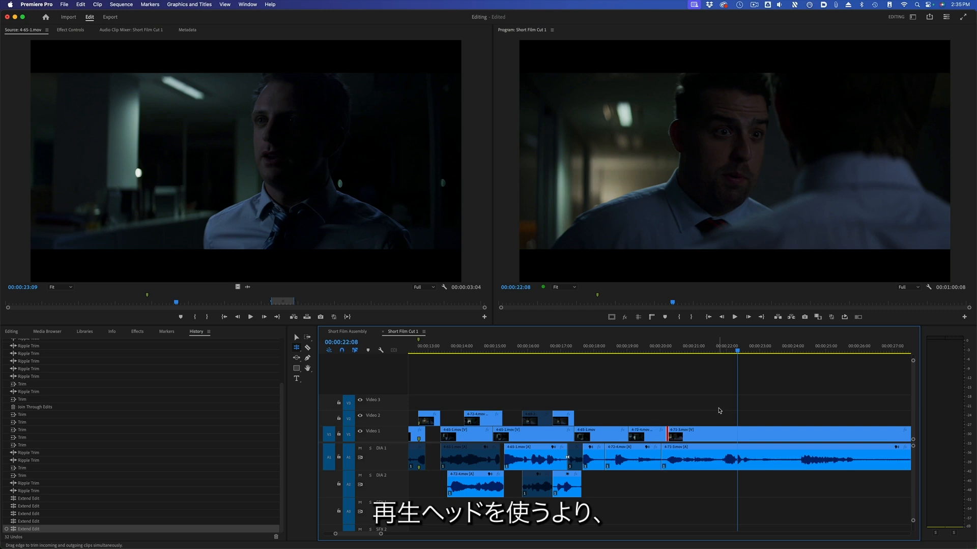
key(alt+Left)
key(alt+Left)
key(alt+Left)
key(alt+Left)
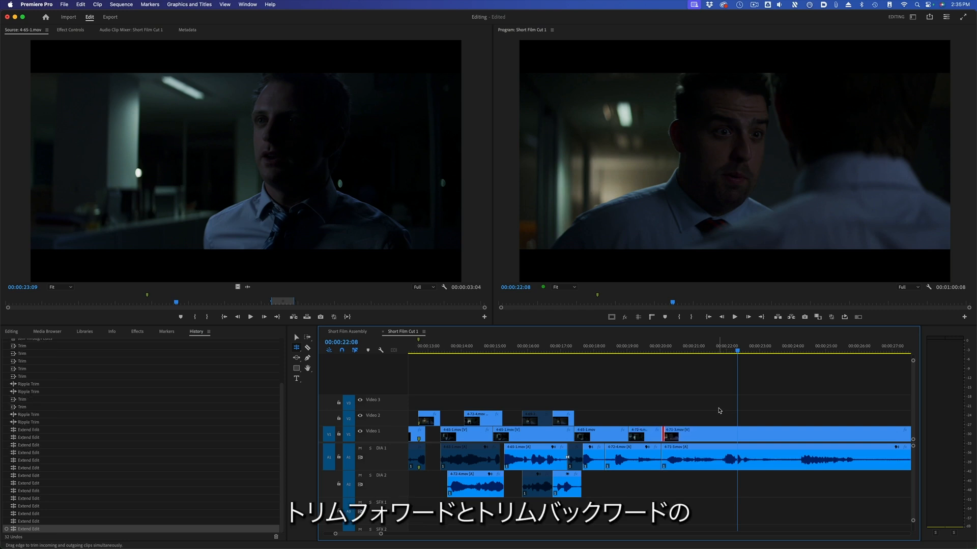
key(alt+Right)
key(alt+Right)
key(alt+Right)
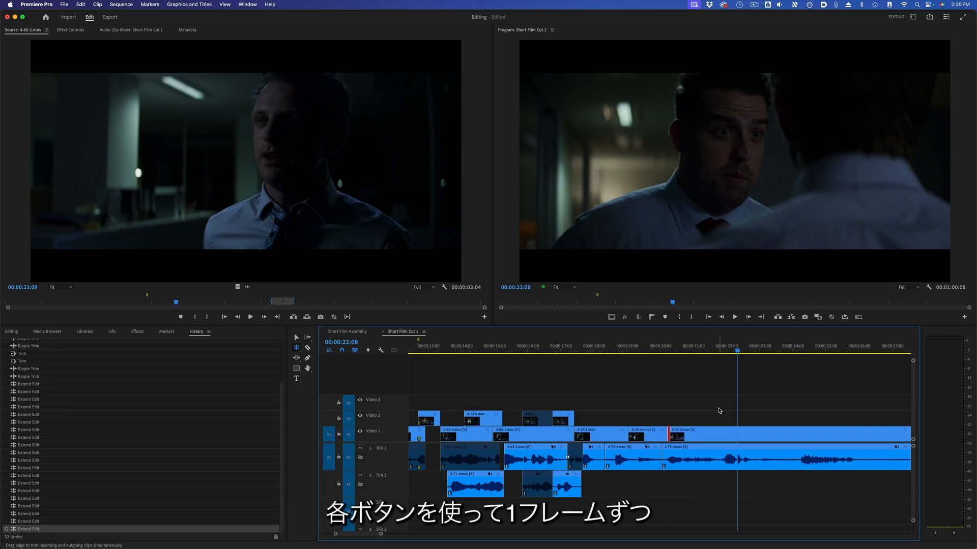
key(alt+Left)
key(alt+Left)
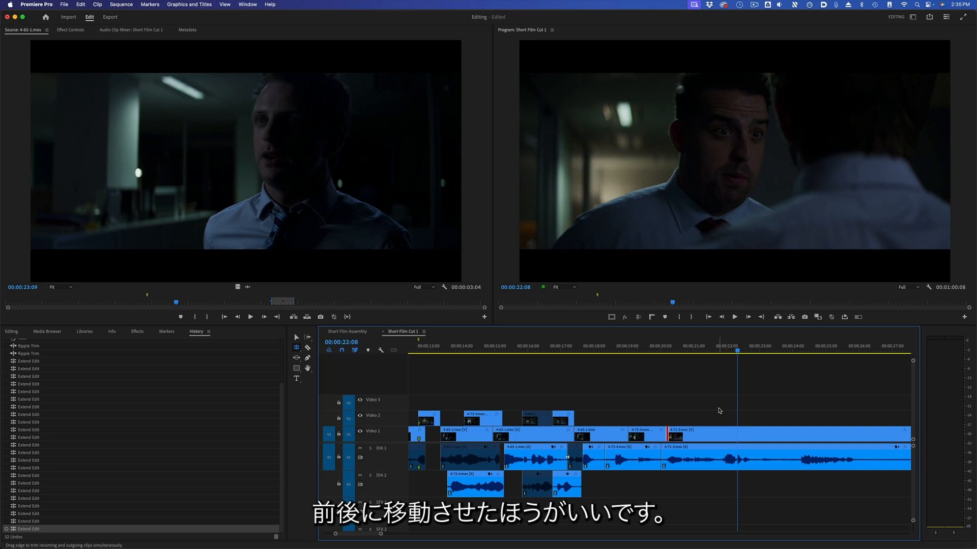
key(alt+Right)
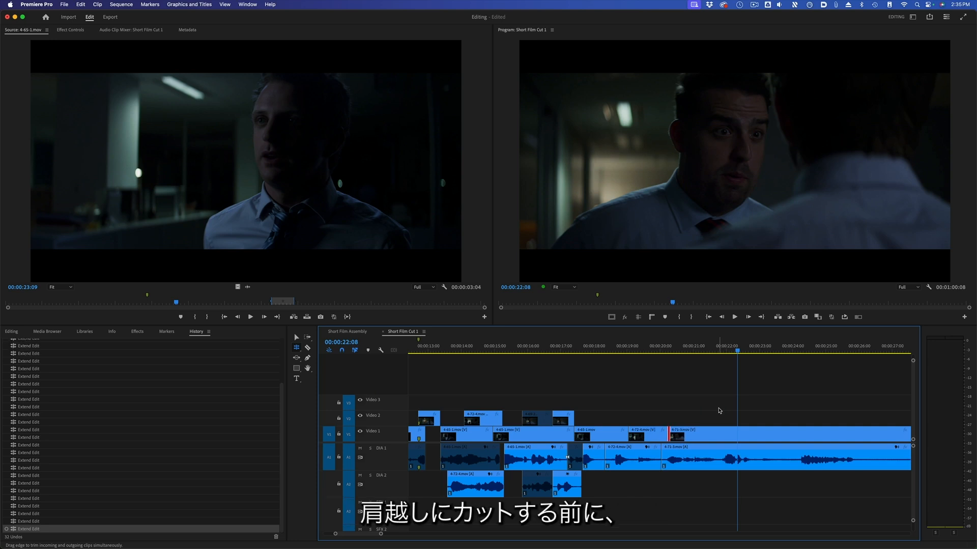
Play the scene through the 4-71-3.mov dialogue and scrub back to its pause at 00:00:22:14
click(650, 351)
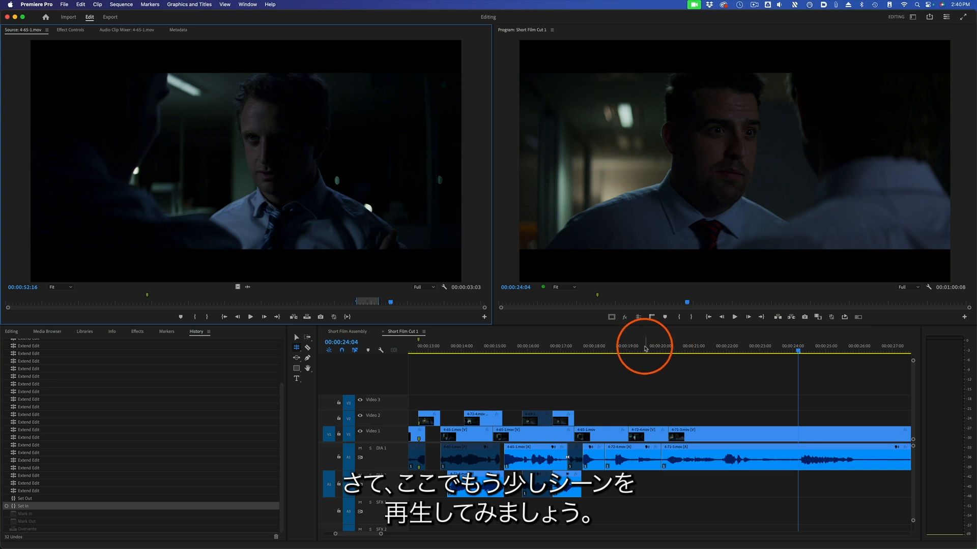
click(620, 348)
key(space)
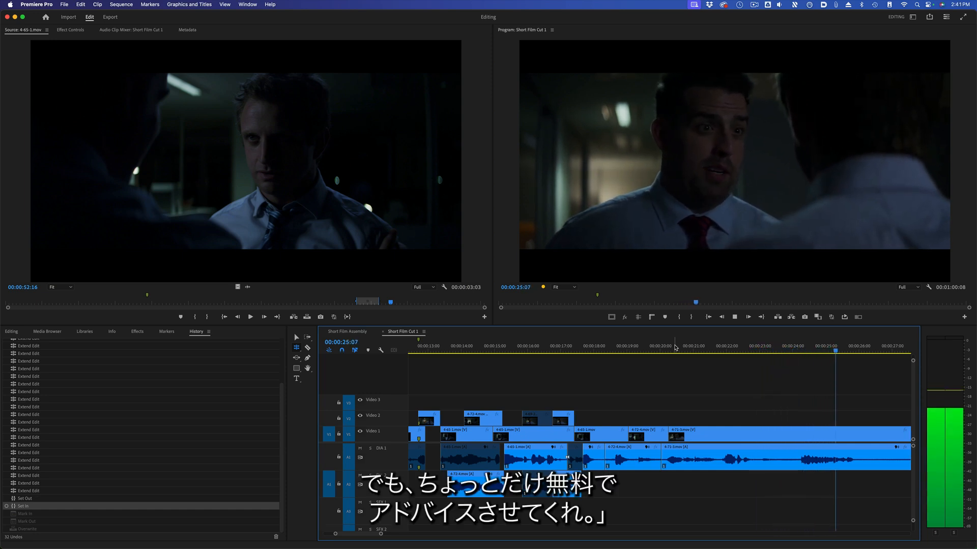
key(space)
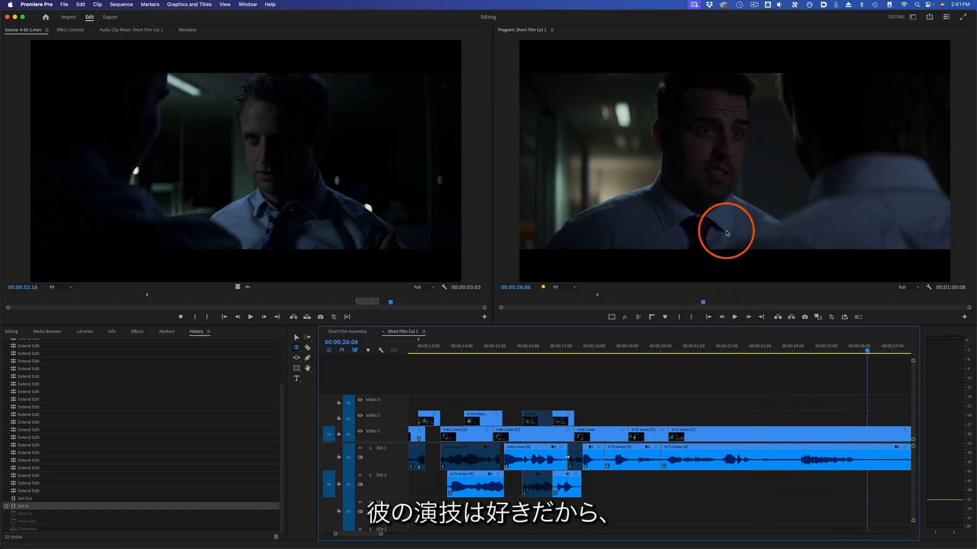
mouse_move(732, 354)
mouse_down()
mouse_move(798, 355)
mouse_move(746, 356)
mouse_up()
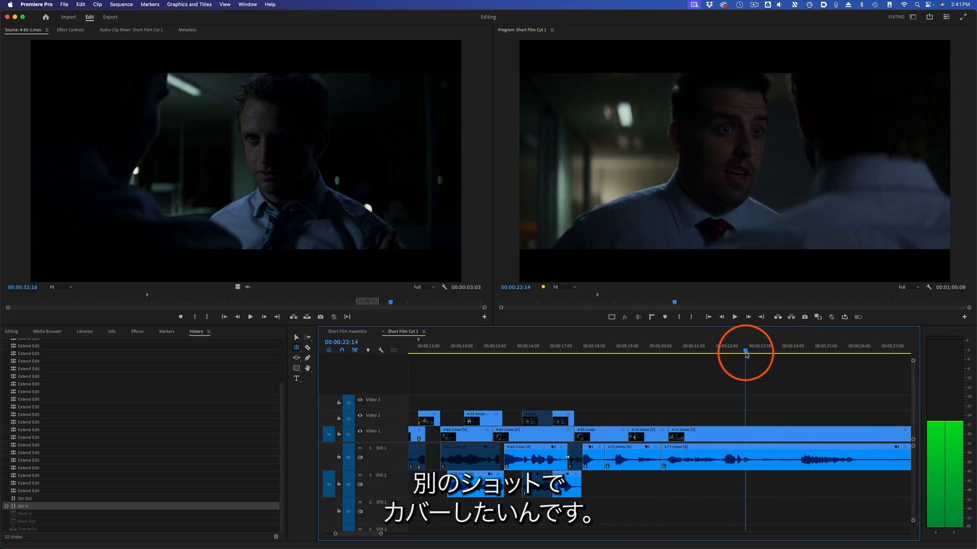
Scrub and play the marked section of source clip 4-65-1.mov to review the hero's reaction
click(299, 130)
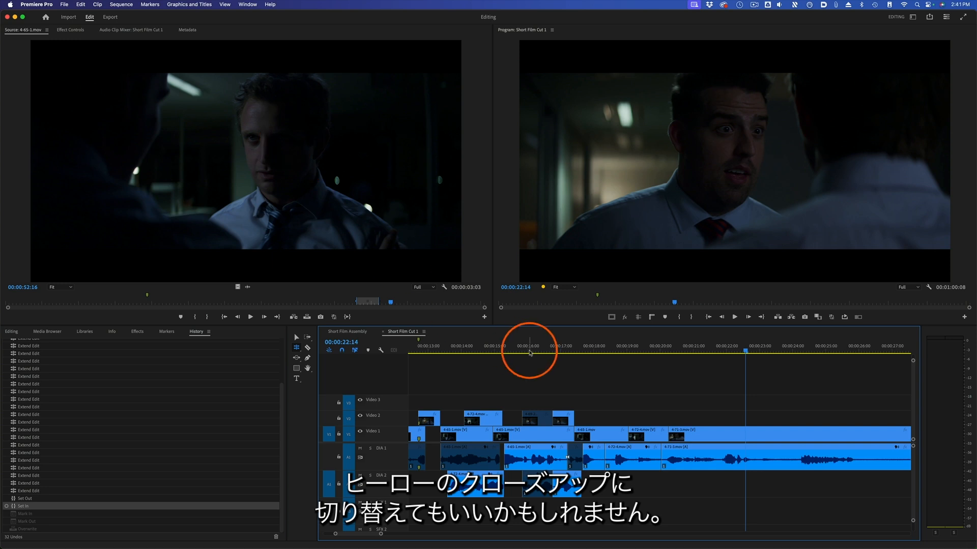
click(341, 255)
drag(368, 302, 344, 306)
key(space)
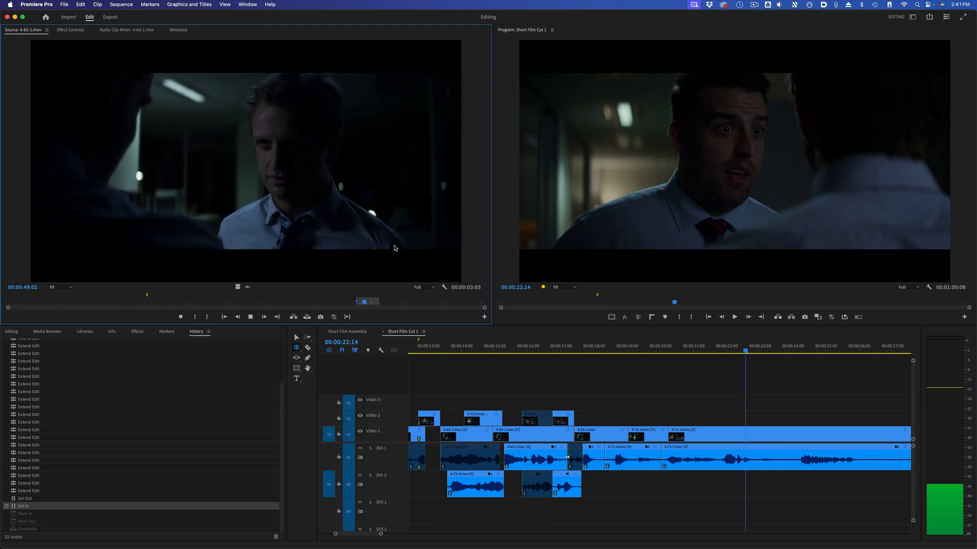
key(space)
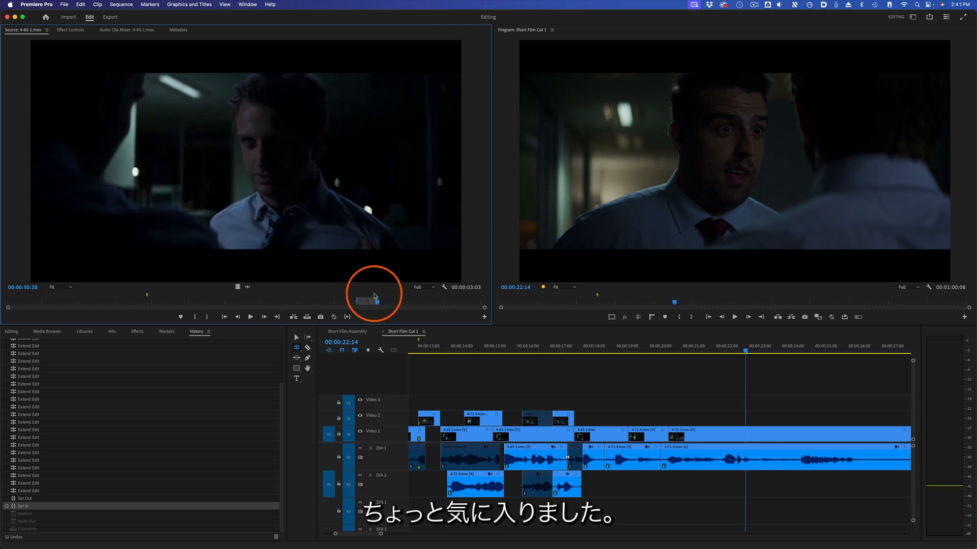
Mark the reaction in source clip 4-65-1.mov with an In point at 00:00:49:13 and an Out point at 00:00:51:18
drag(359, 303, 368, 303)
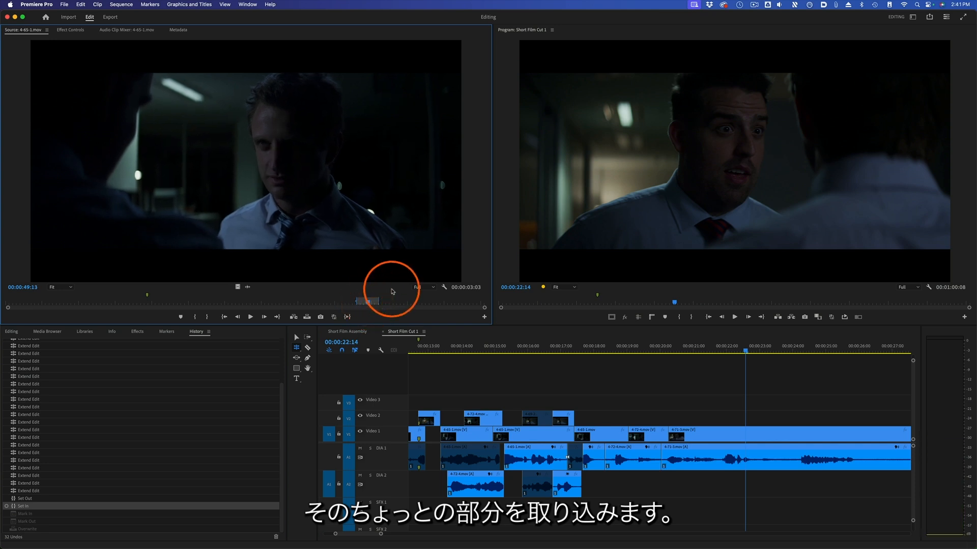
key(i)
key(space)
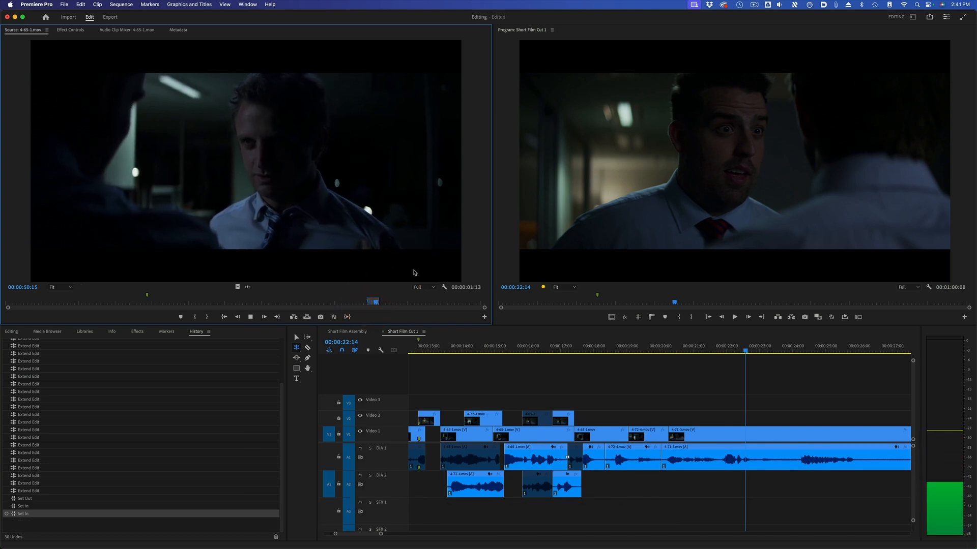
key(space)
key(o)
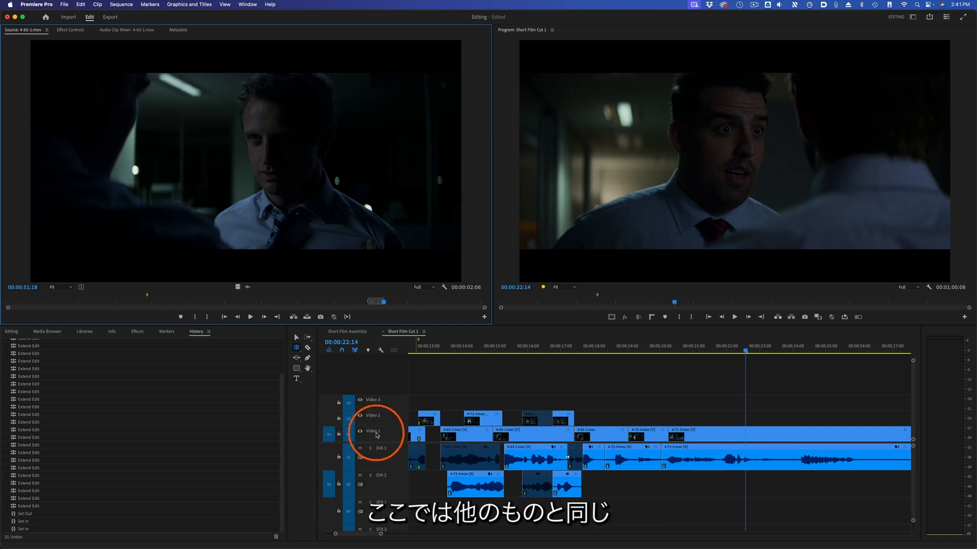
Mark the silent gap in the 4-71-3.mov dialogue with a sequence In point at 00:00:22:15 and Out point at 00:00:24:04
click(738, 350)
drag(741, 351, 749, 351)
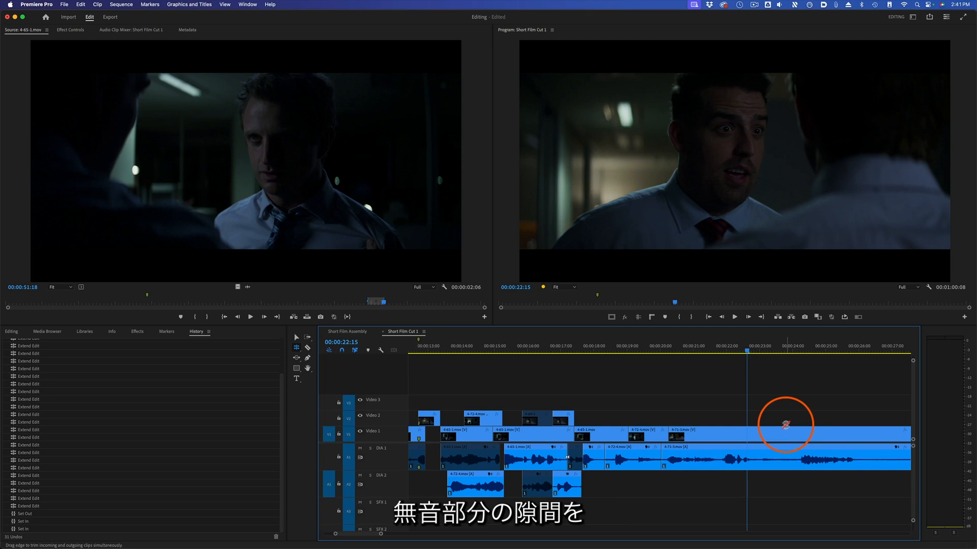
key(i)
drag(789, 344, 799, 343)
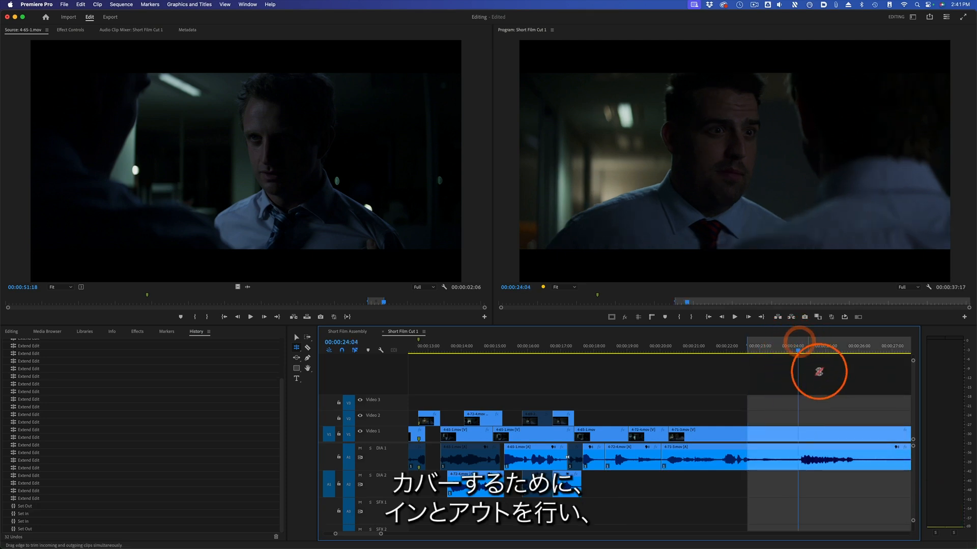
key(o)
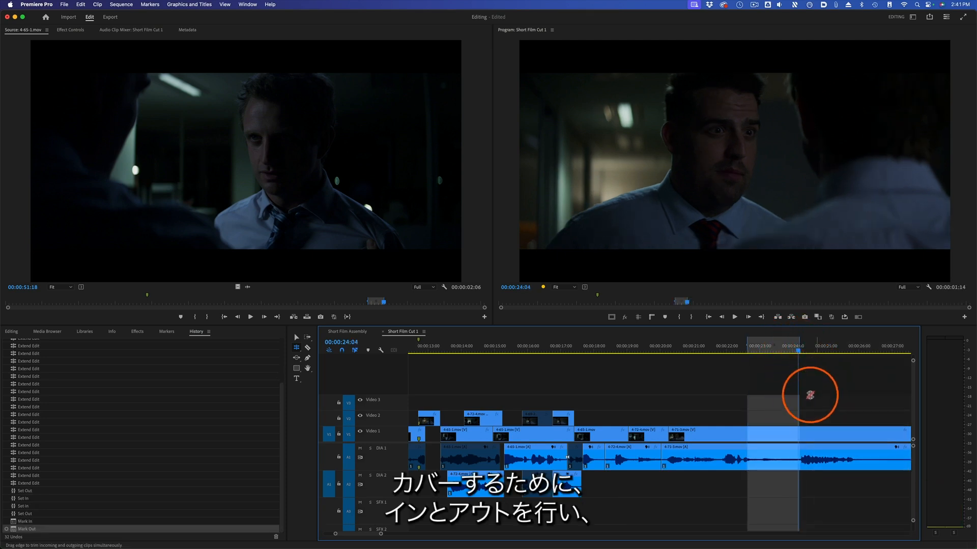
Overwrite the marked range on Video 1 and DIA 2 with the 4-65-1.mov reaction, using the Ignore Source Out Point fit option
click(307, 317)
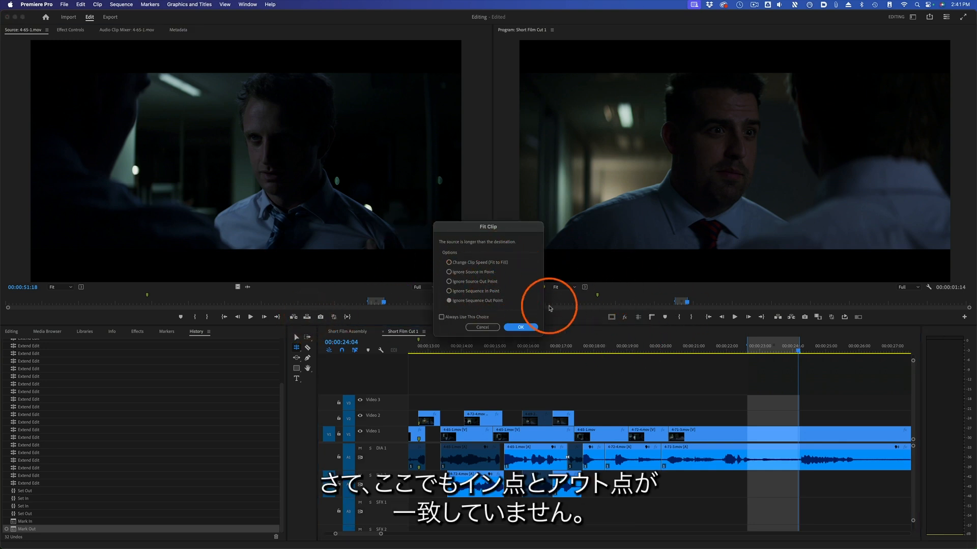
click(449, 281)
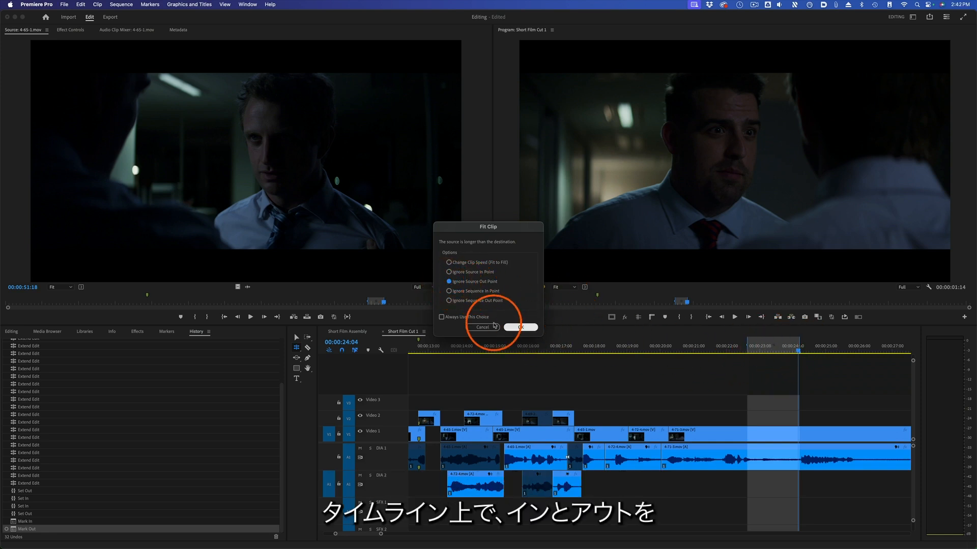
click(521, 328)
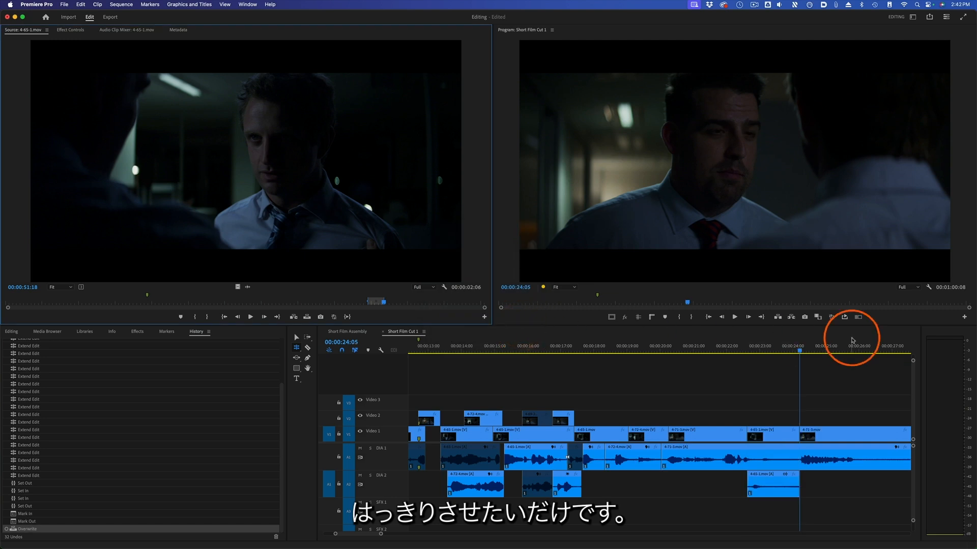
Play the sequence from 00:00:21:21 through the new reaction shot and into the following dialogue
click(723, 349)
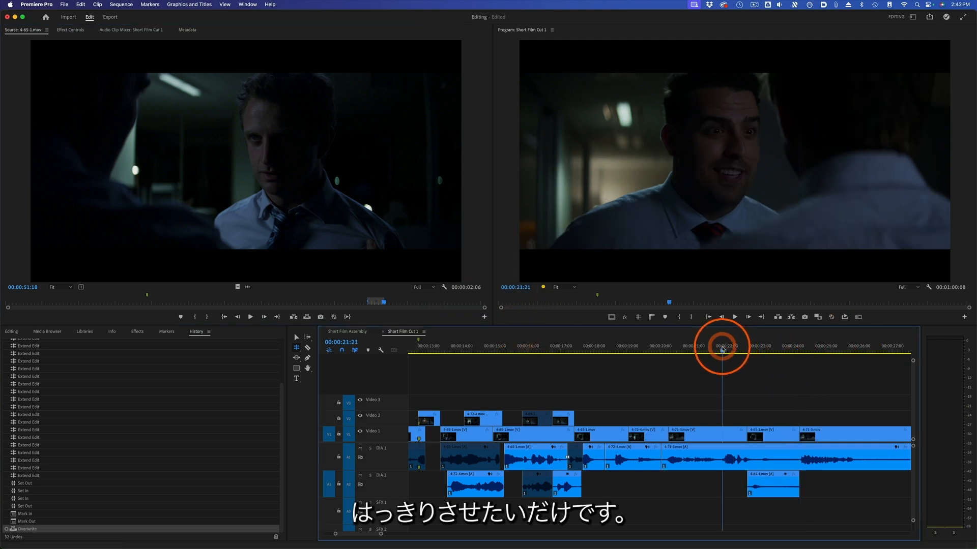
key(space)
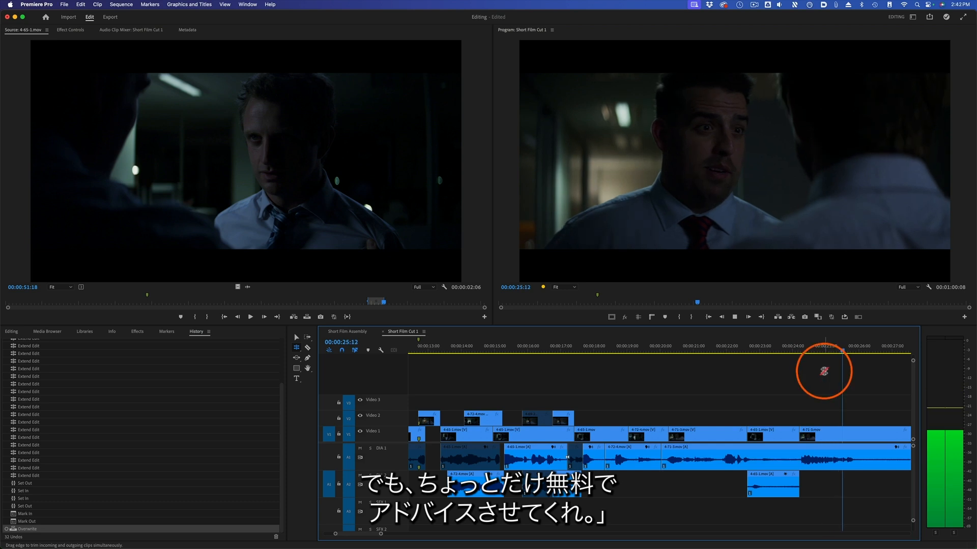
key(space)
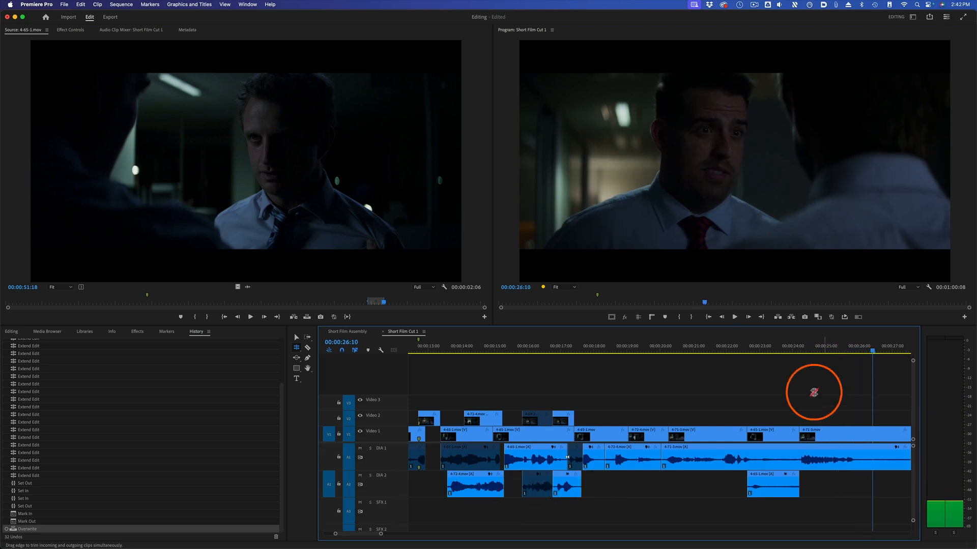
Scrub to 00:00:22:23 in the 4-71-3.mov dialogue on DIA 1 and enable audio keyframe display in the timeline
click(768, 453)
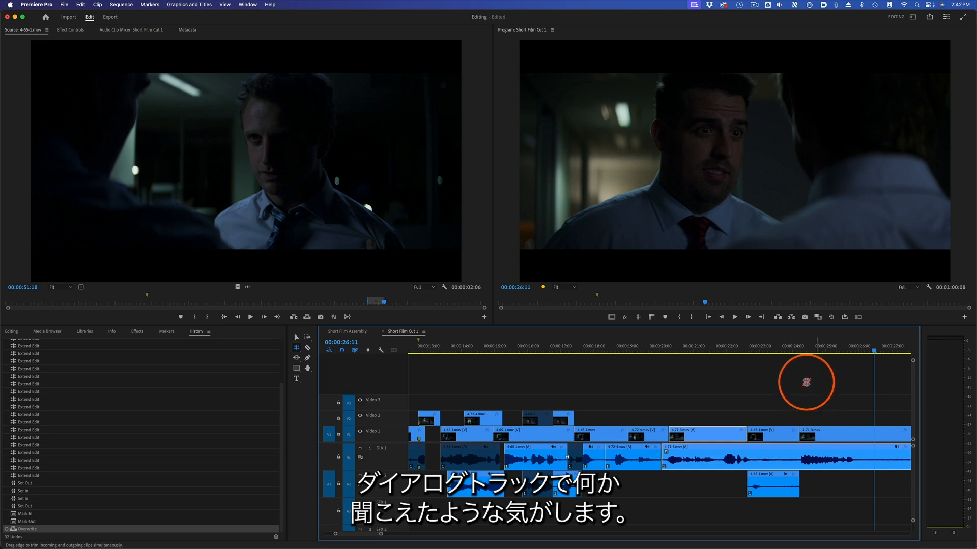
click(755, 351)
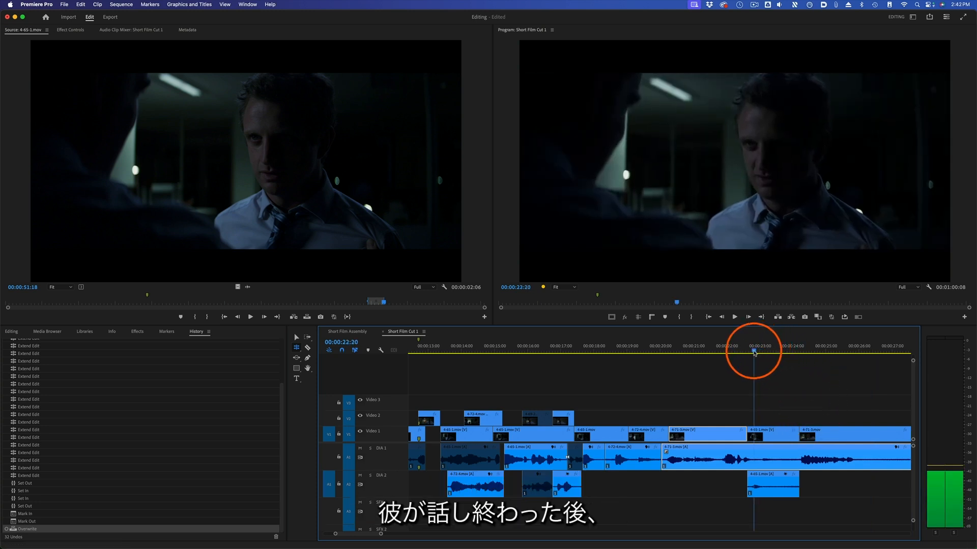
click(758, 351)
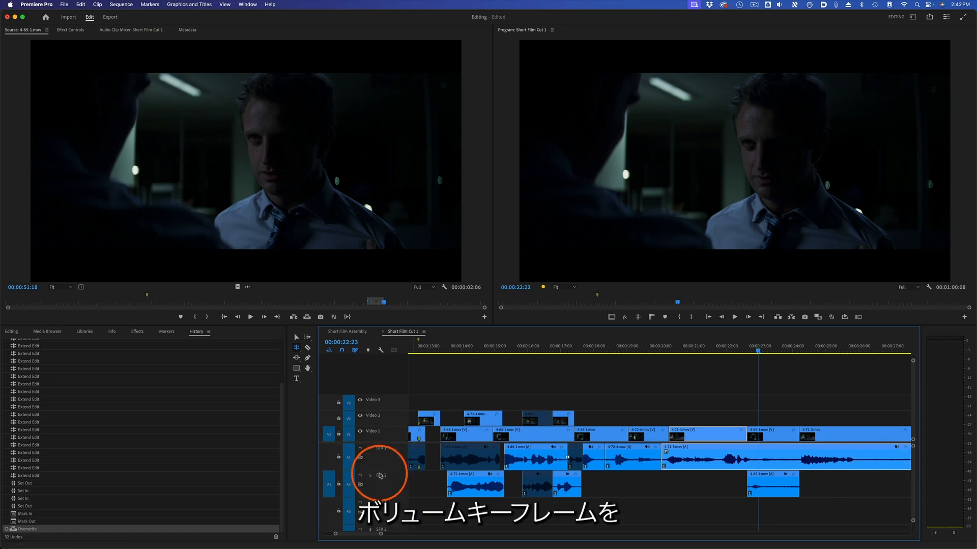
click(381, 350)
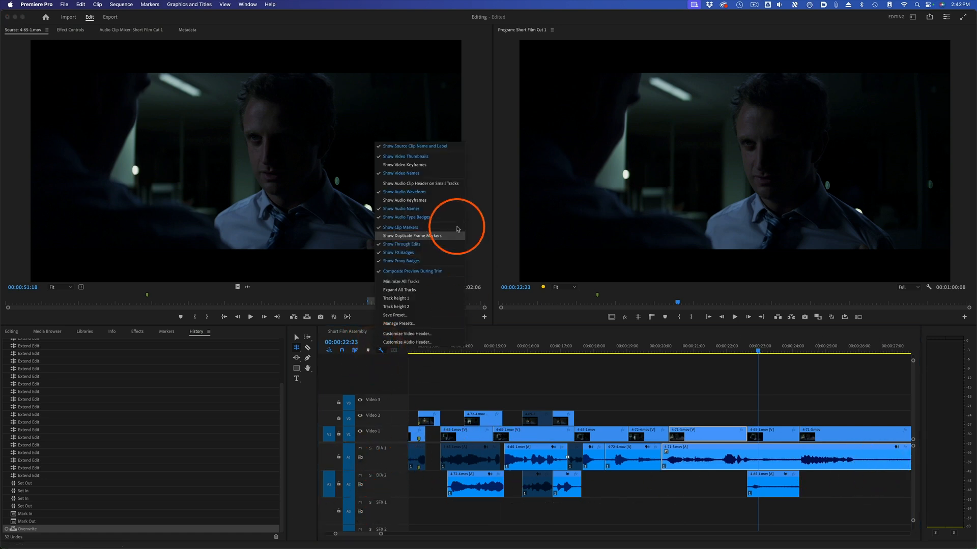
click(436, 200)
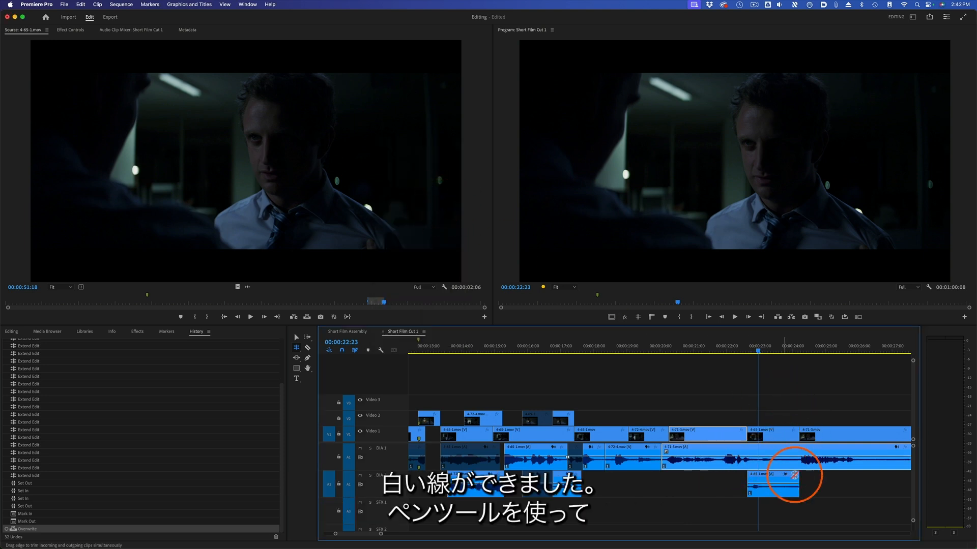
Add four volume keyframes to the 4-71-3.mov audio on DIA 1 beneath the reaction shot and lower the segment between the middle two
click(307, 358)
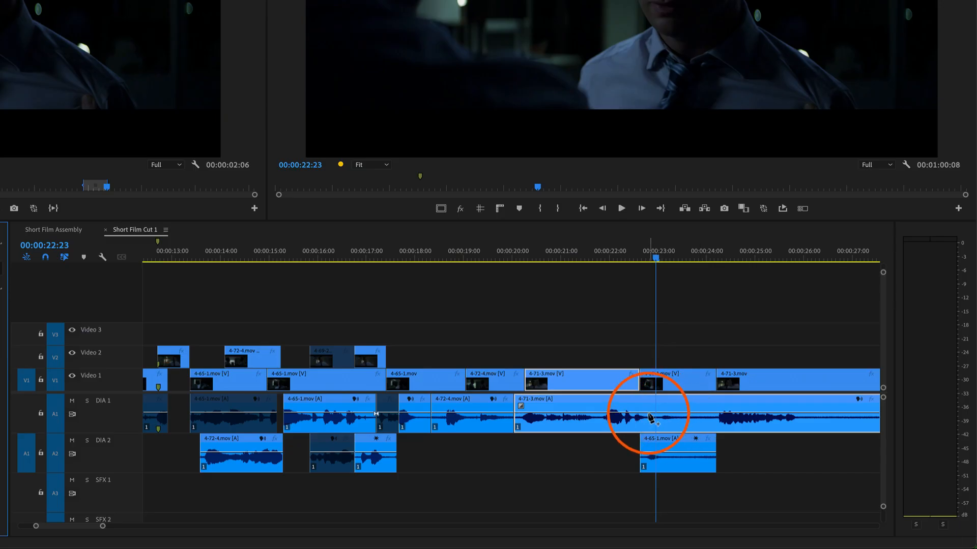
click(646, 413)
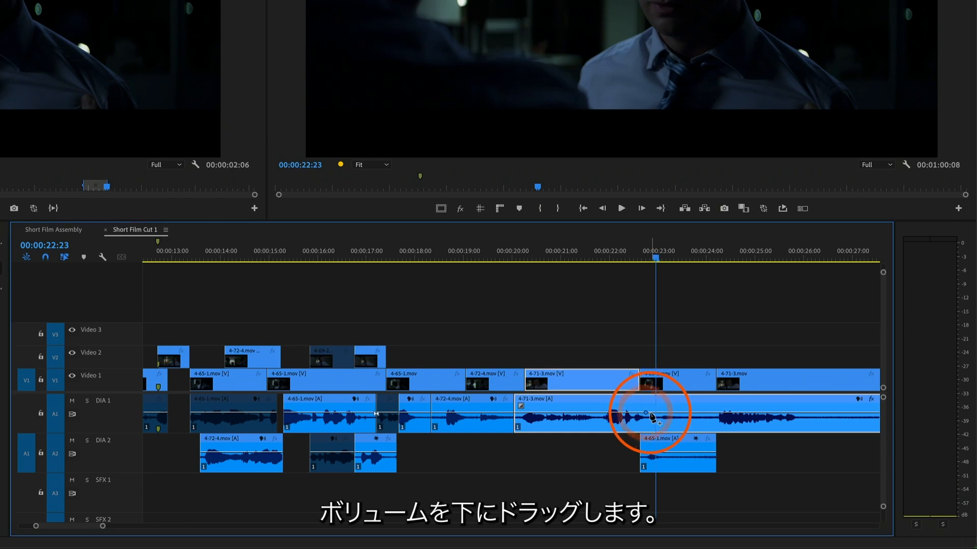
click(652, 412)
click(712, 413)
click(704, 413)
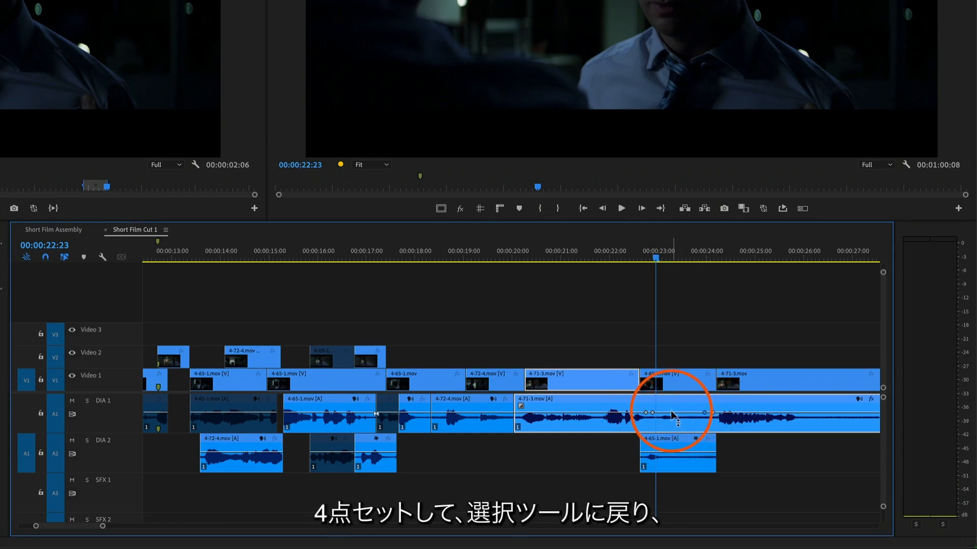
drag(670, 413, 670, 424)
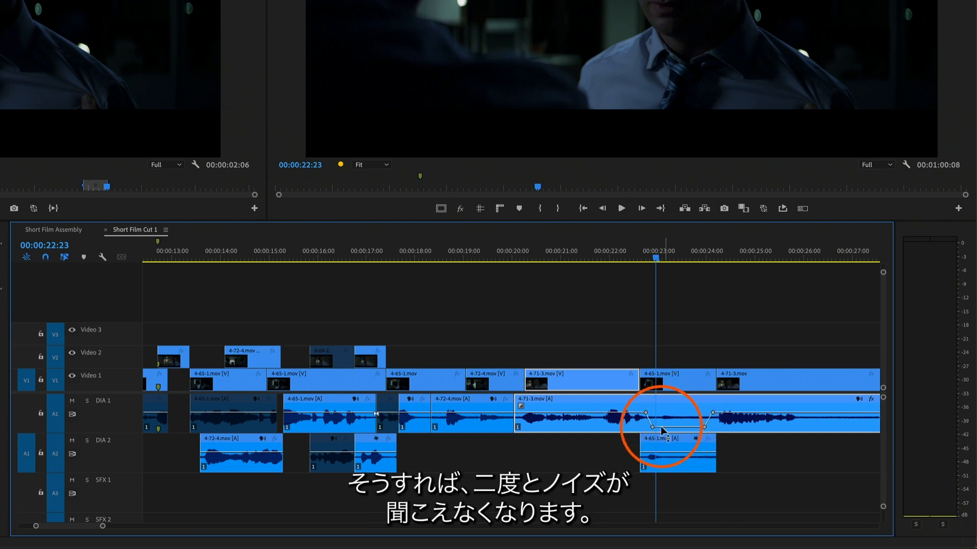
Play the sequence from the dialogue before the lowered audio section through the reaction shot to 00:00:26:06
click(602, 254)
key(space)
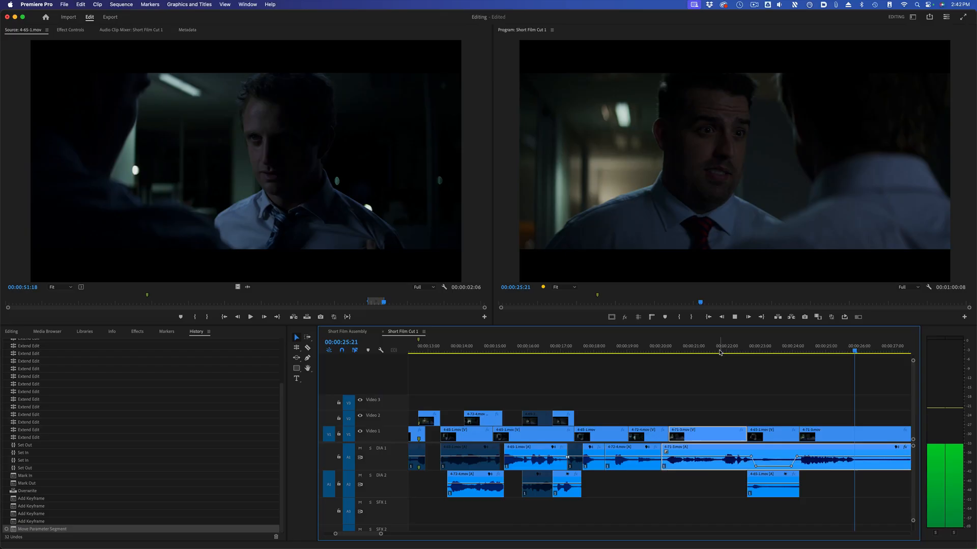
key(space)
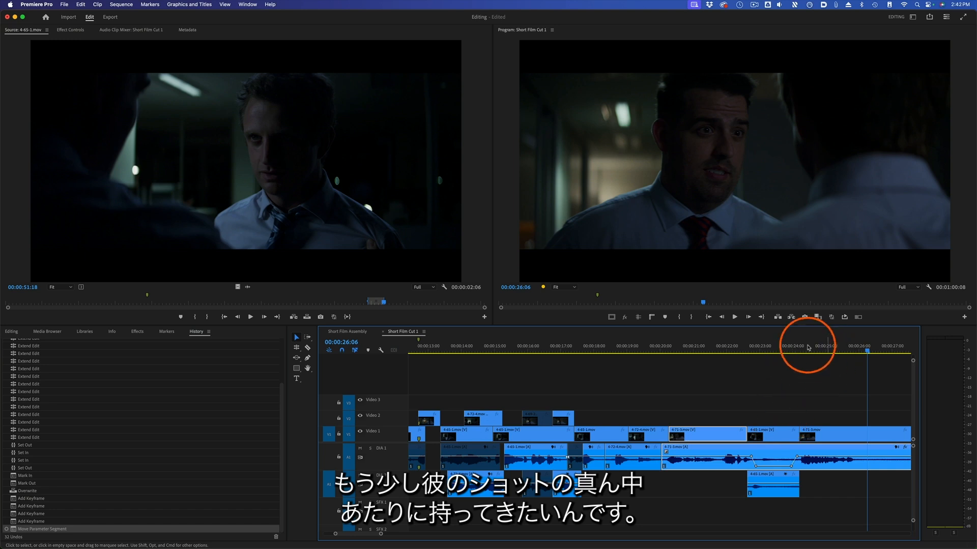
Slip the 4-65-1.mov reaction shot at 00:00:23:04 on Video 1 slightly toward earlier source footage
click(764, 347)
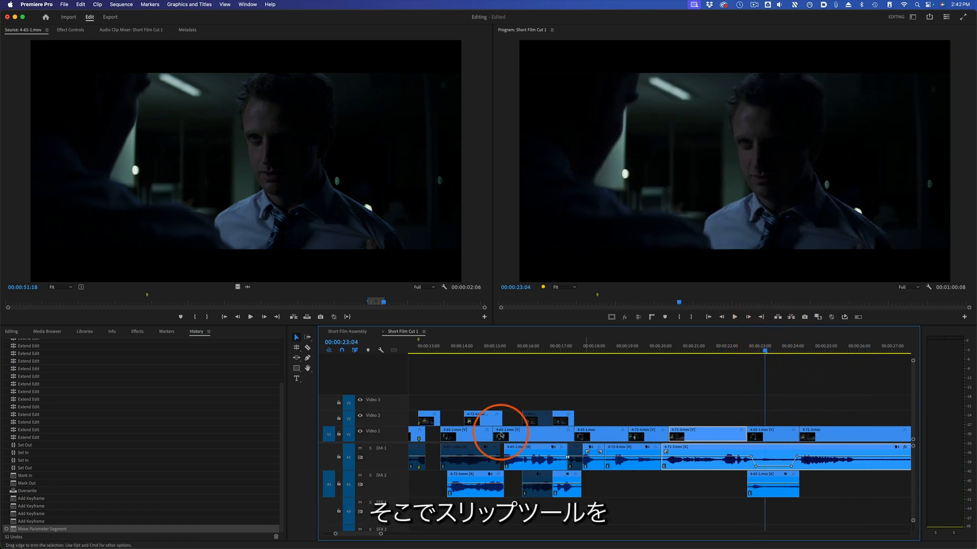
click(294, 362)
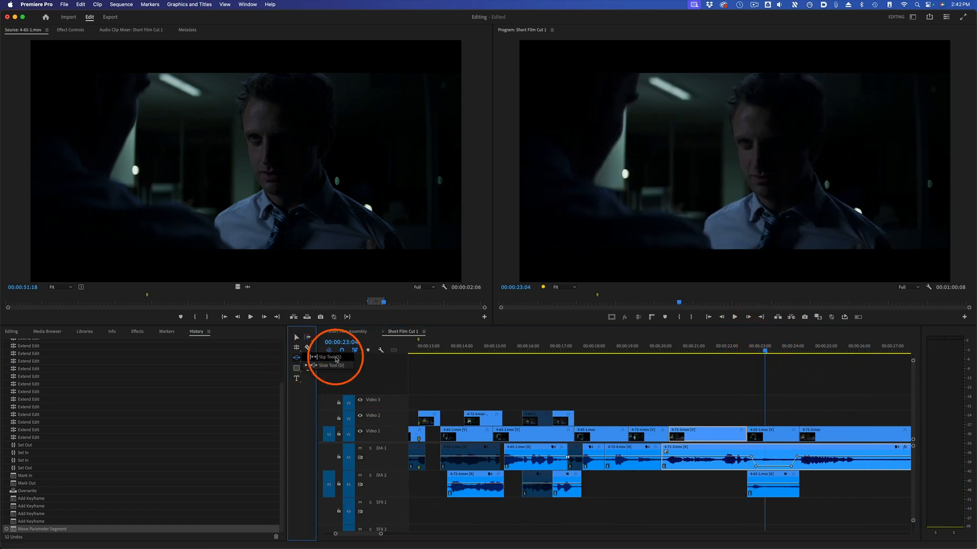
click(778, 430)
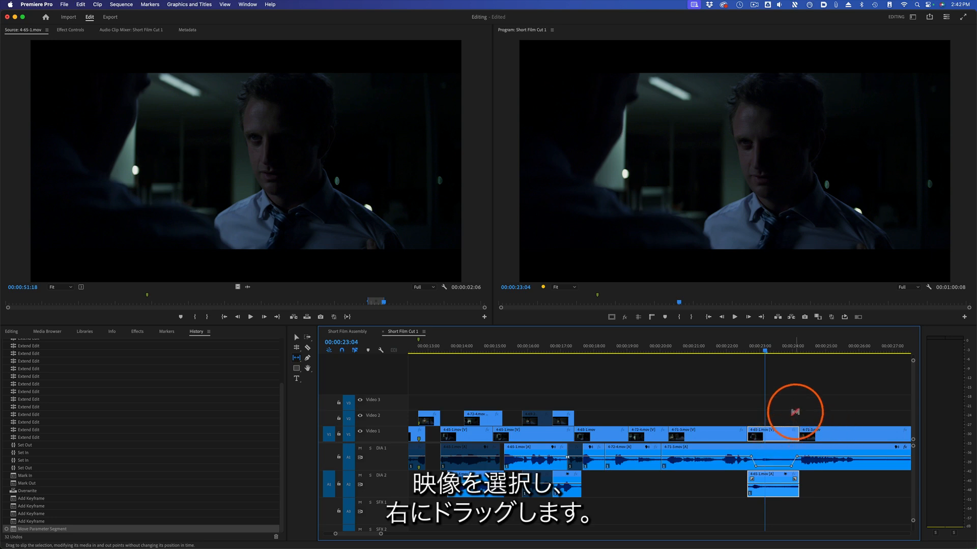
drag(775, 432, 780, 432)
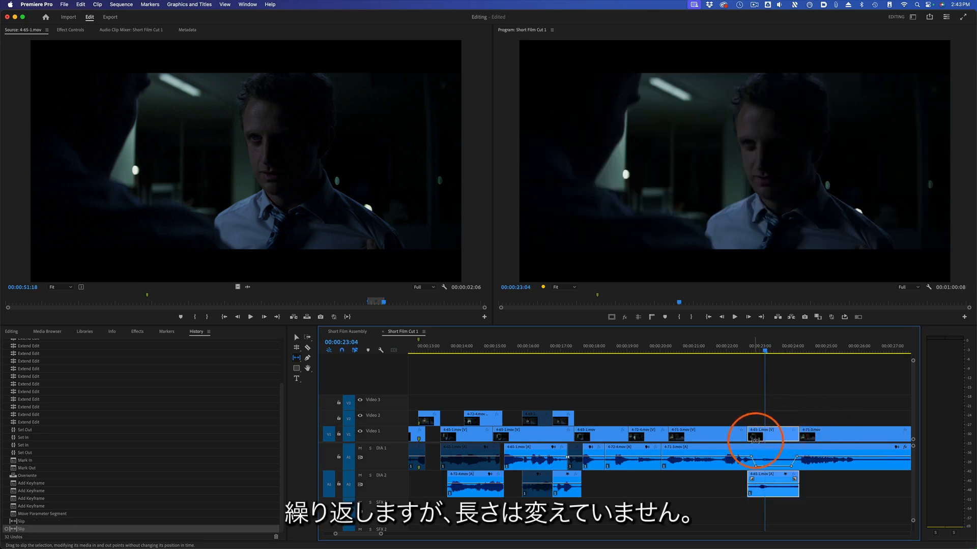
Review the slipped 4-65-1.mov reaction by playing from the preceding dialogue to 00:00:26:05
click(740, 348)
key(space)
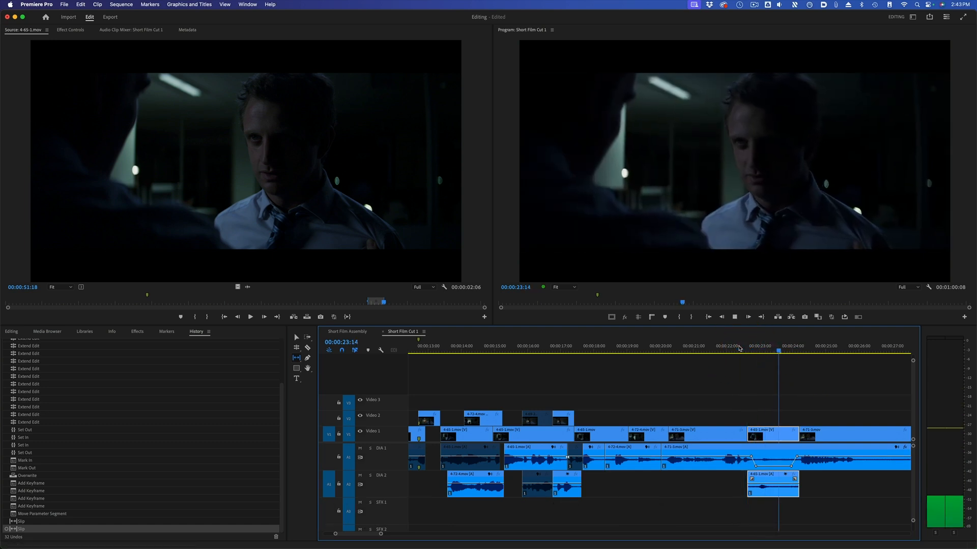
click(746, 344)
click(777, 344)
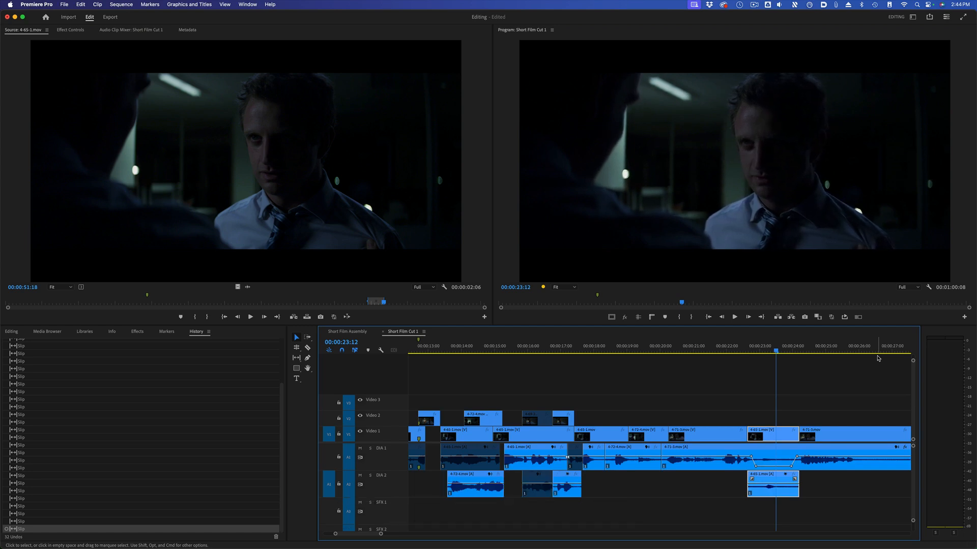
click(718, 344)
key(space)
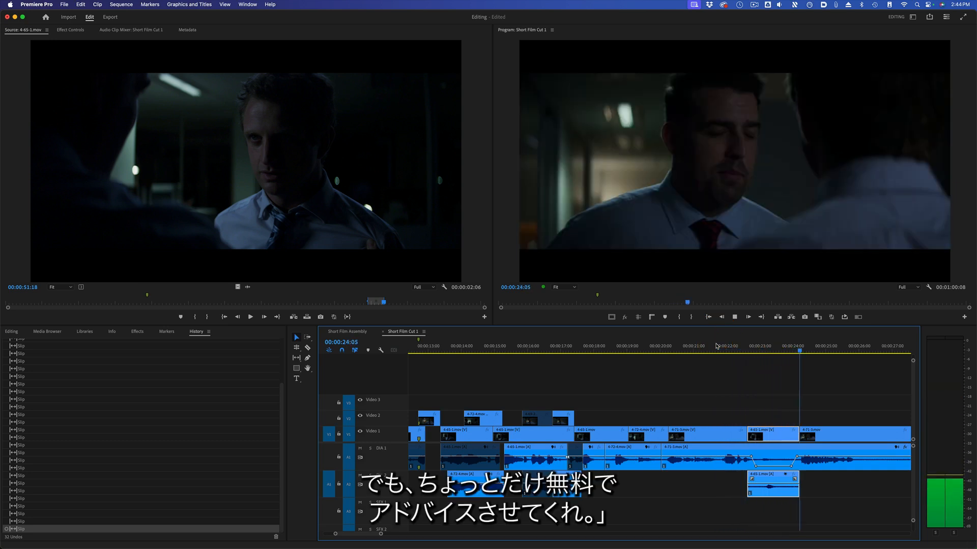
key(space)
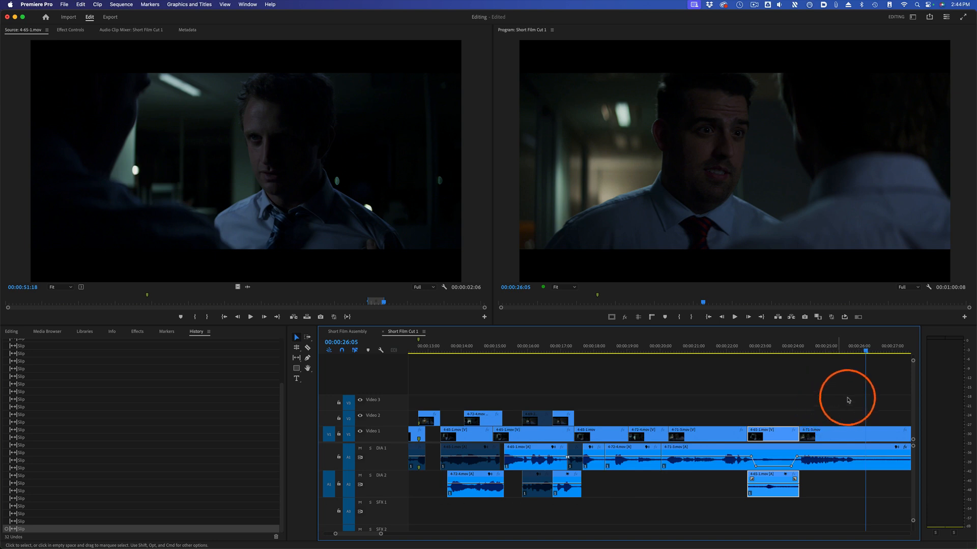
Roll the Video 1 cut from the 4-65-1.mov reaction to 4-71-3.mov a few frames later and play across it
key(n)
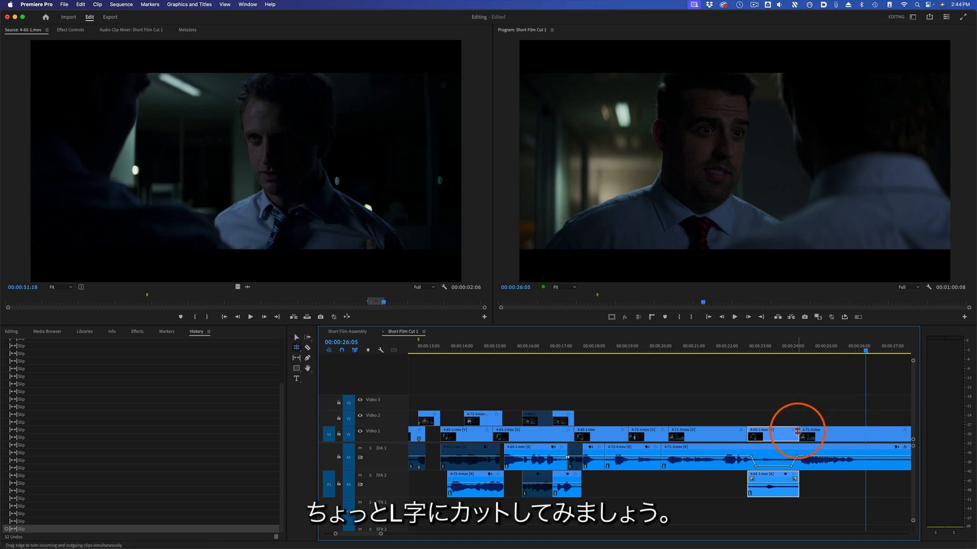
click(797, 430)
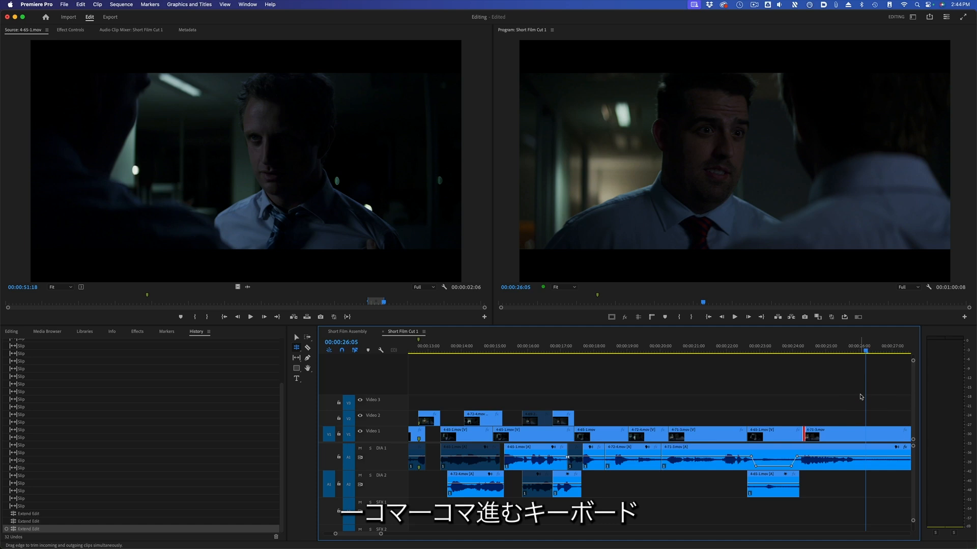
click(803, 351)
mouse_move(804, 351)
mouse_down()
mouse_move(795, 351)
mouse_move(831, 351)
mouse_move(800, 353)
mouse_up()
key(space)
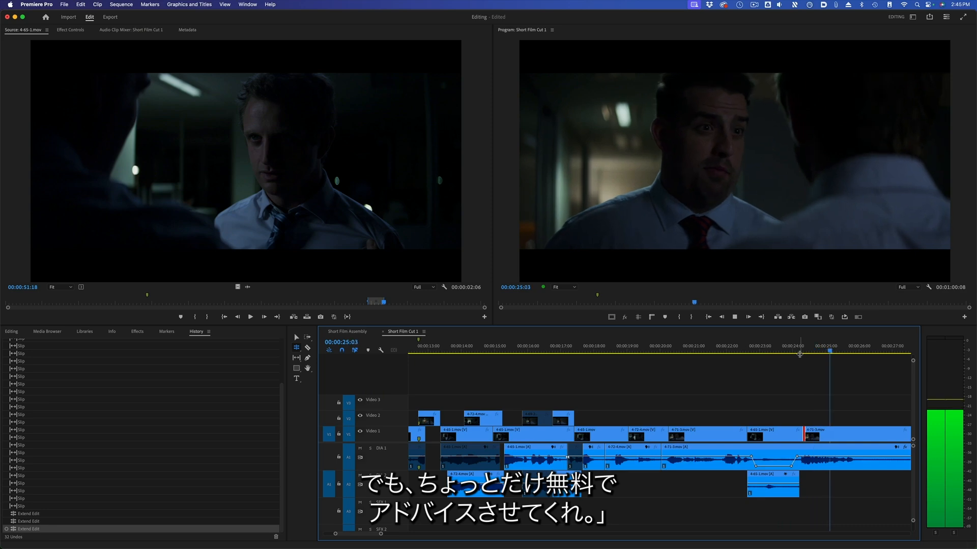
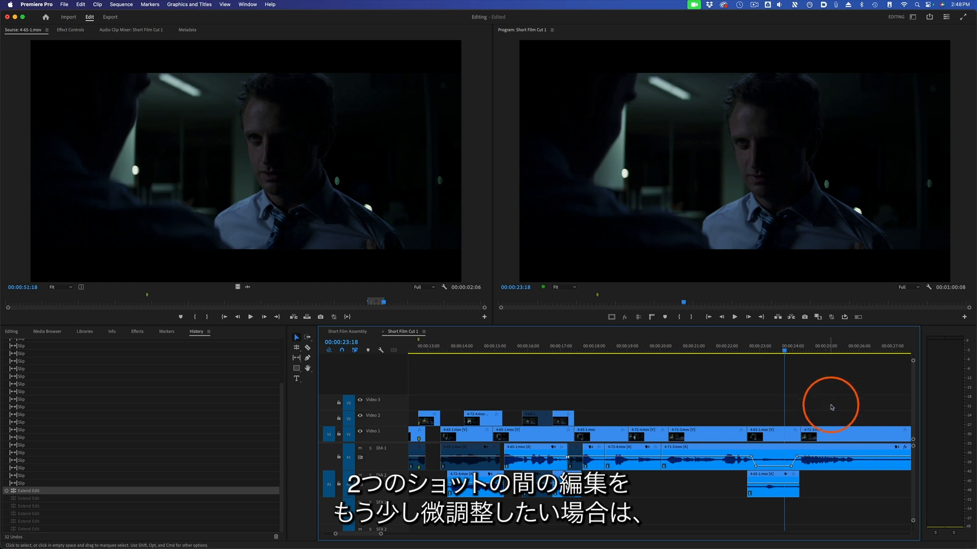
Play the sequence again from 00:00:22:10 through the reaction shot and its outgoing cut
click(741, 347)
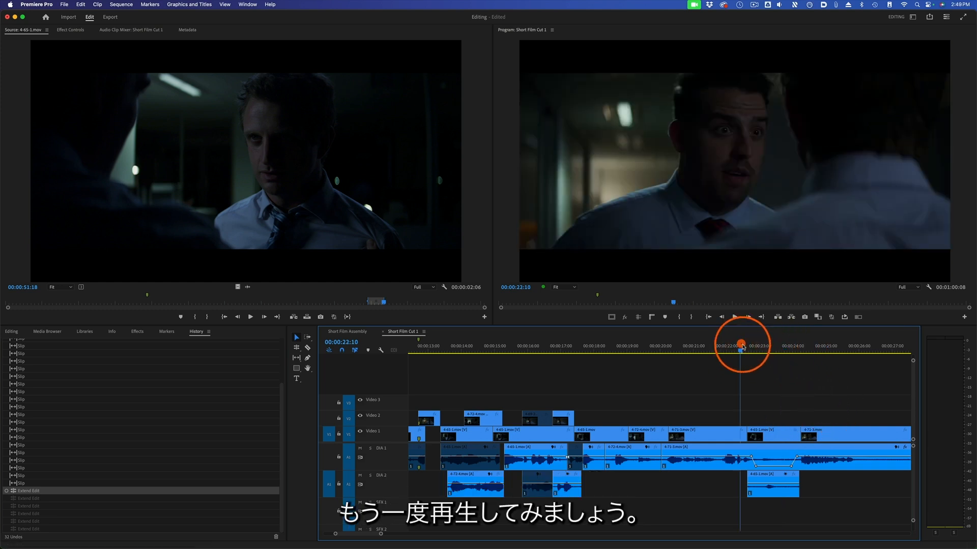
key(space)
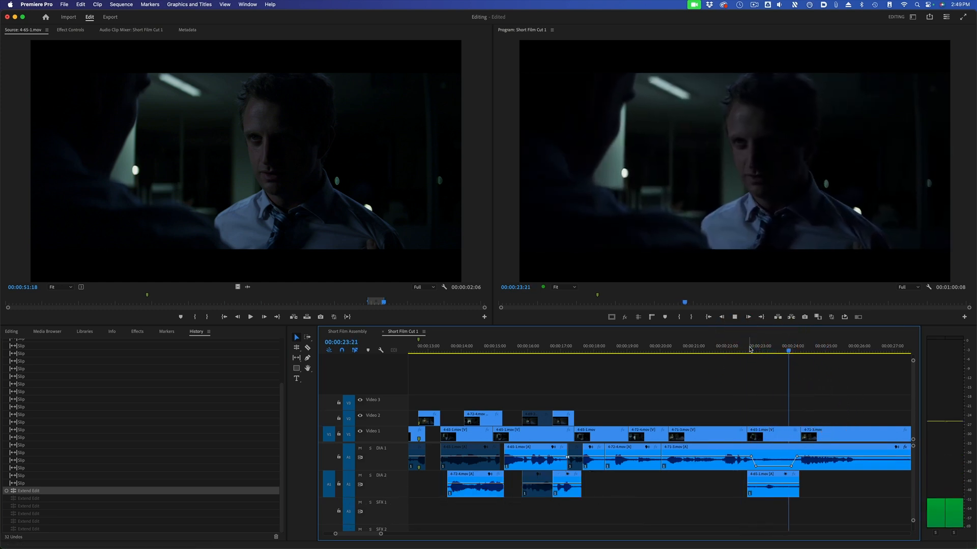
key(space)
Split the 4-71-3.mov audio on DIA 1 at the Video 1 cut at 00:00:24:06
drag(759, 350, 801, 358)
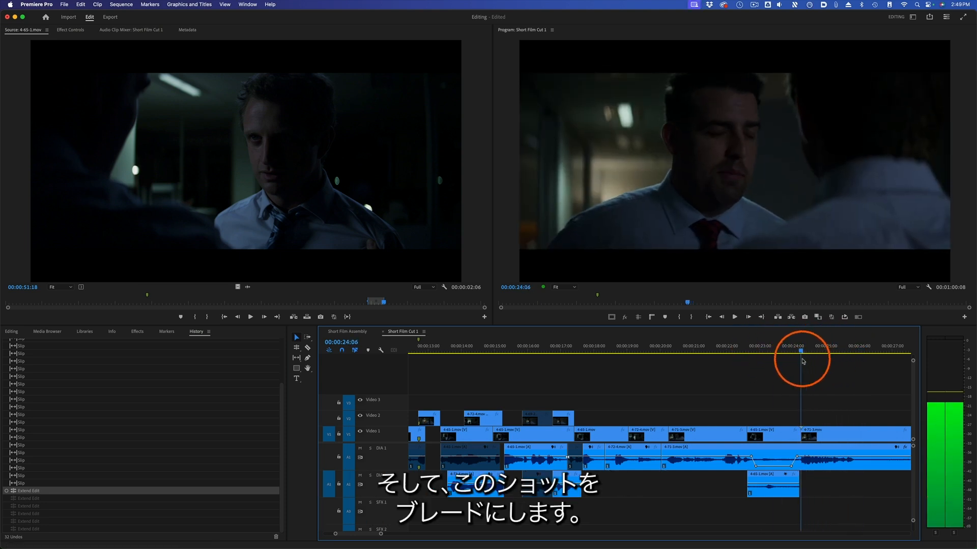
click(830, 450)
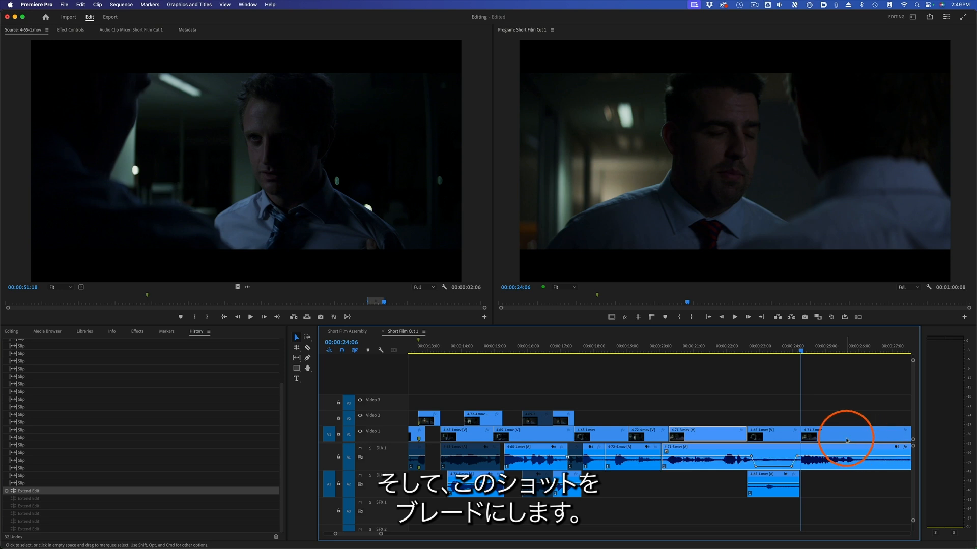
key(shift+super+k)
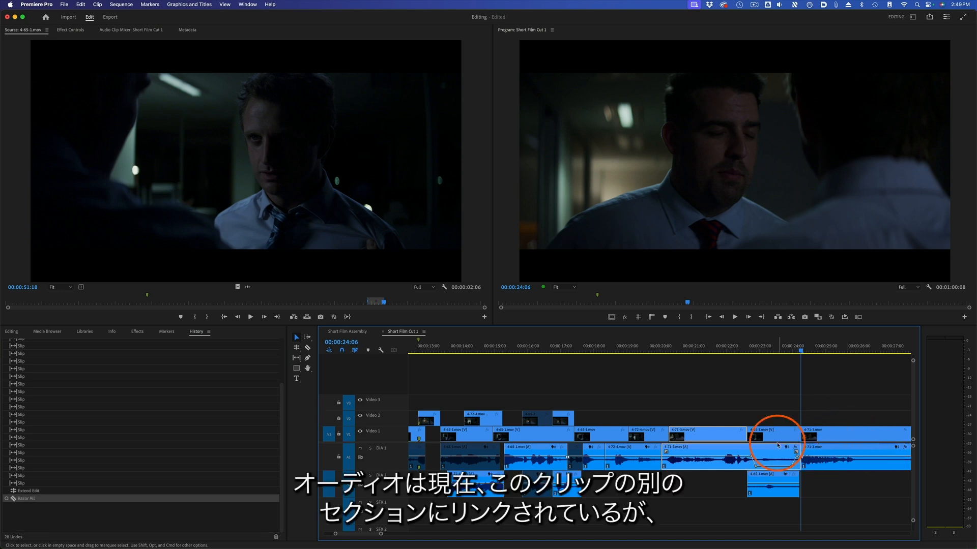
Link the 4-71-3.mov video after 00:00:24:06 on Video 1 with the split audio segment below it on DIA 1
click(701, 350)
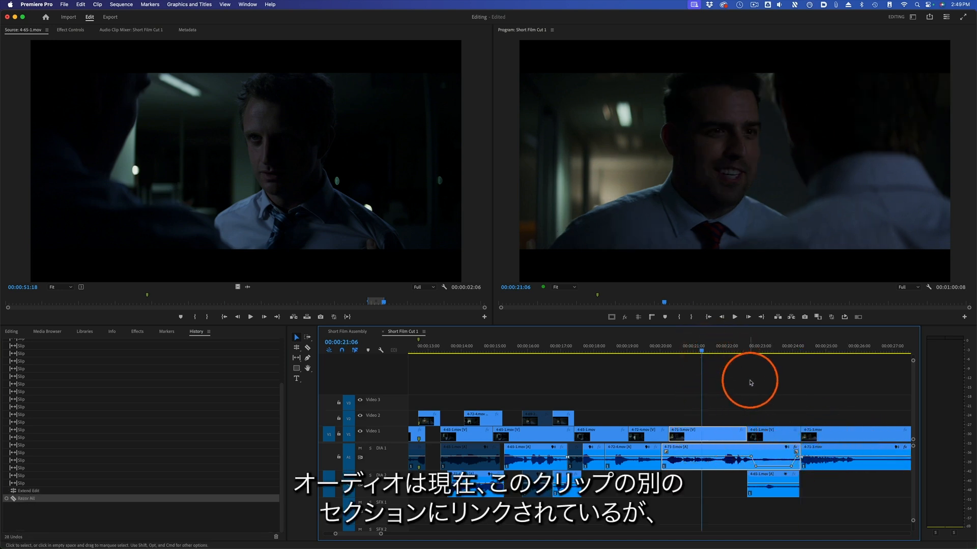
click(840, 448)
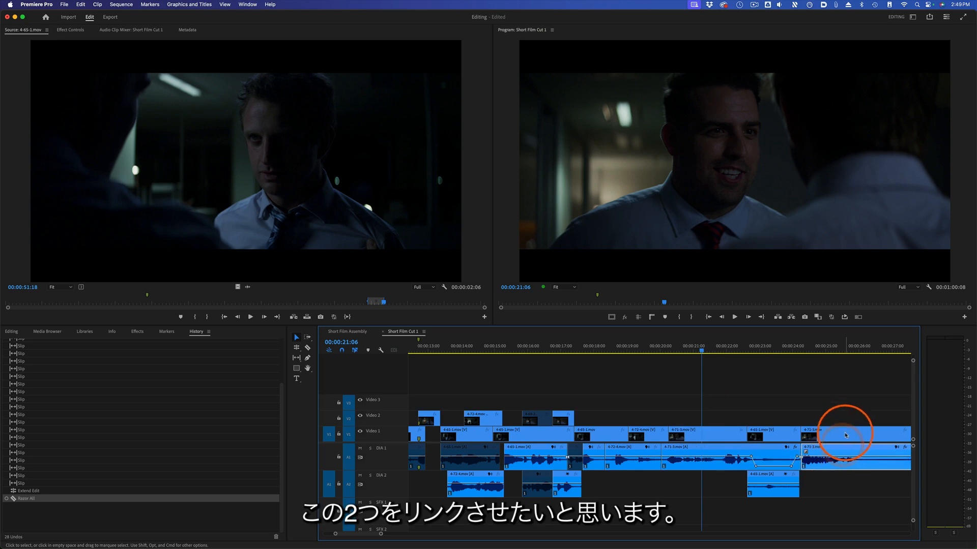
click(853, 435)
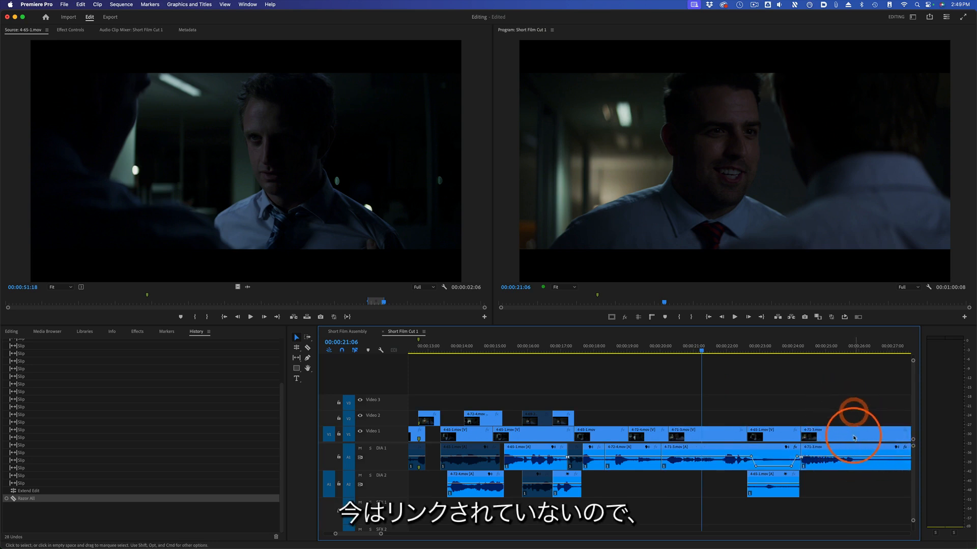
click(834, 462)
click(855, 406)
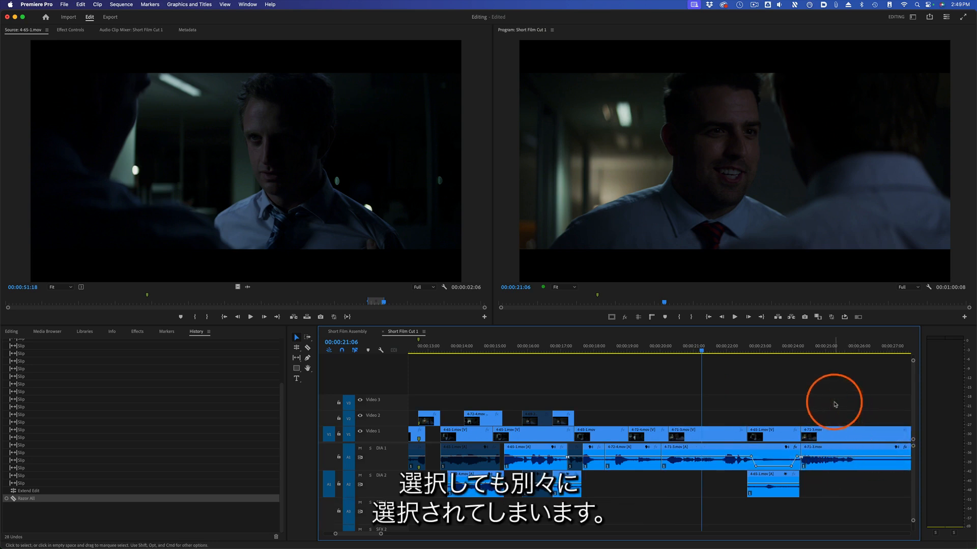
drag(830, 399, 860, 488)
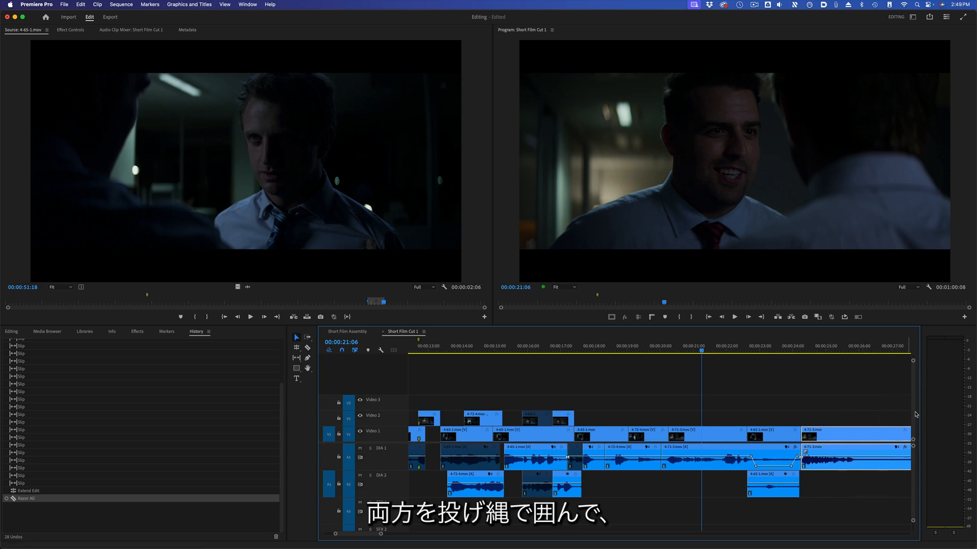
right_click(851, 435)
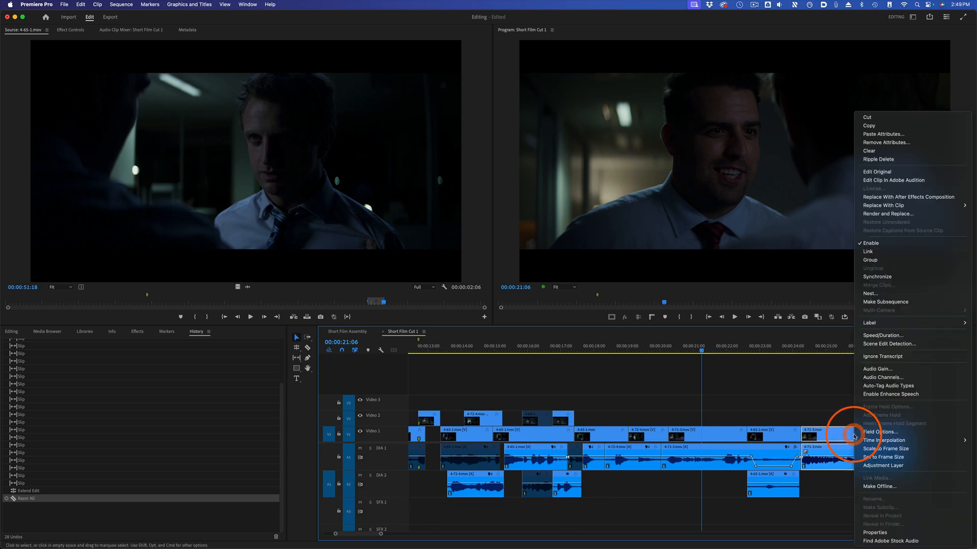
click(890, 255)
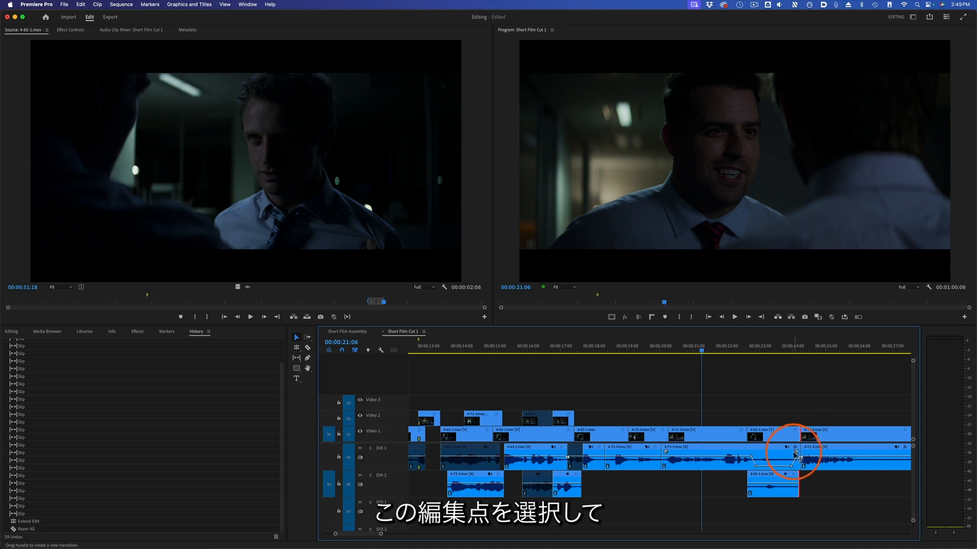
Open the 4-65-1.mov to 4-71-3.mov edit point at 00:00:24:06 in Trim mode and ripple trim its outgoing side by -1 frame
click(802, 450)
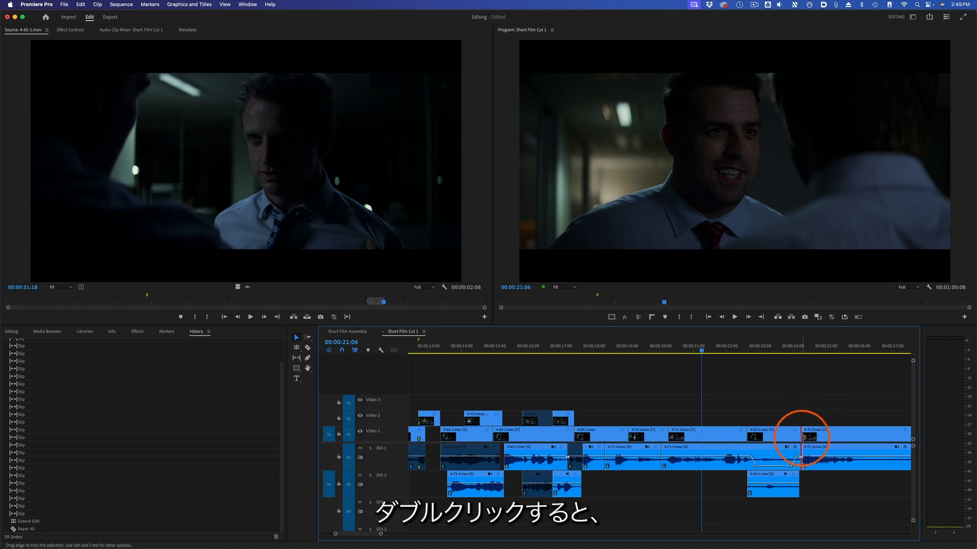
double_click(801, 439)
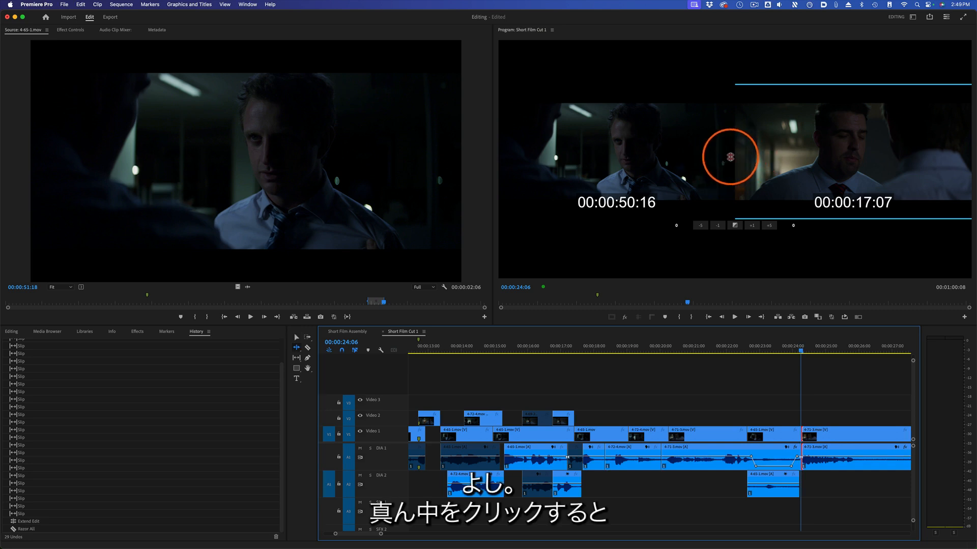
click(734, 155)
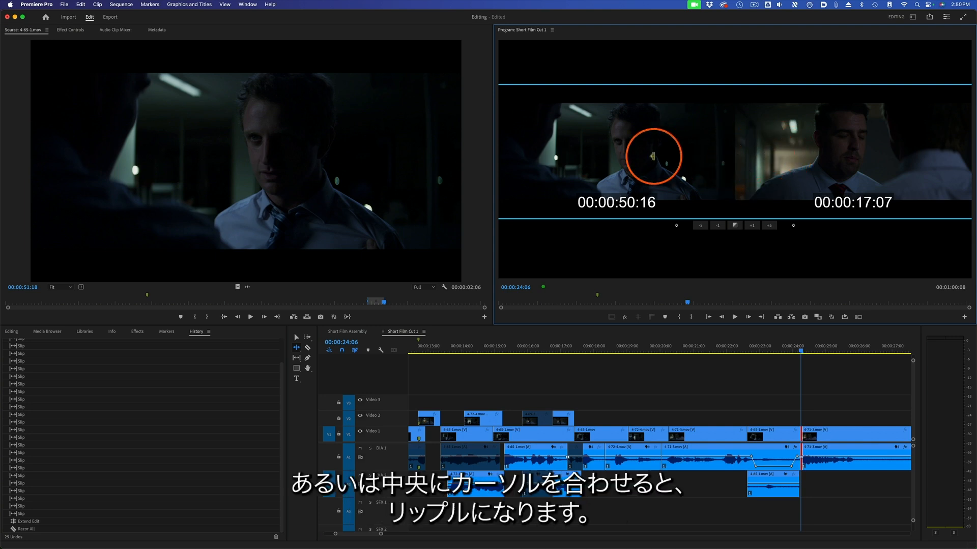
click(761, 148)
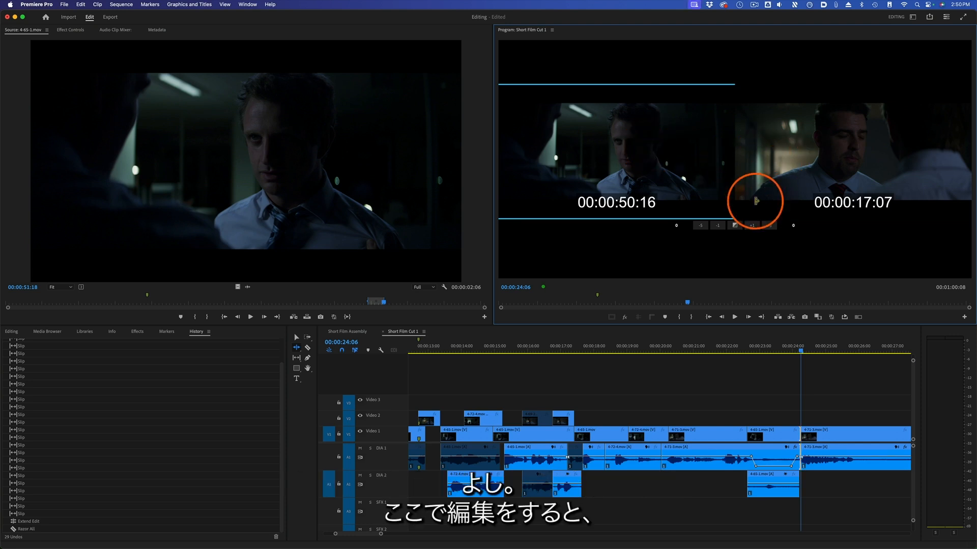
click(717, 226)
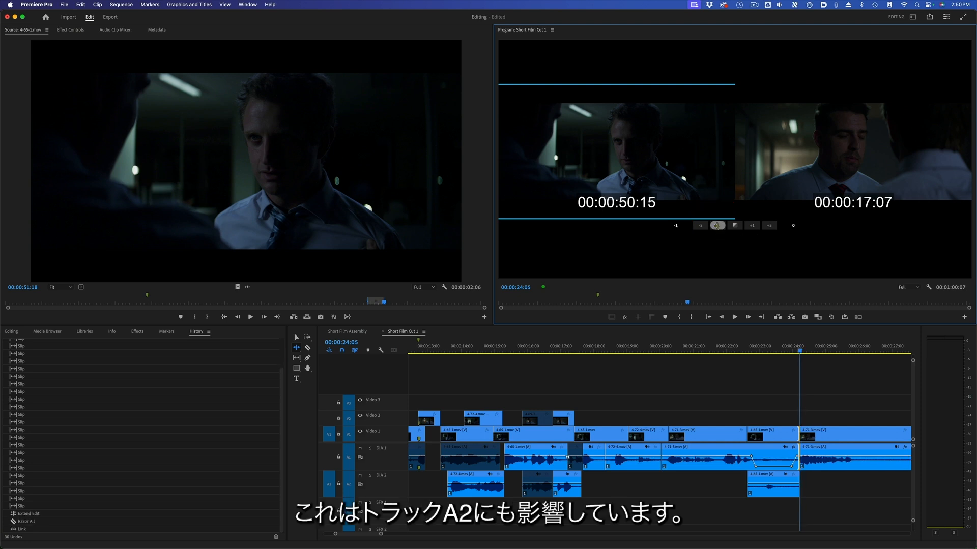
Ripple trim the outgoing side of the 4-65-1.mov to 4-71-3.mov cut four more frames backward, to a total shift of -5
click(718, 226)
click(717, 226)
click(717, 226)
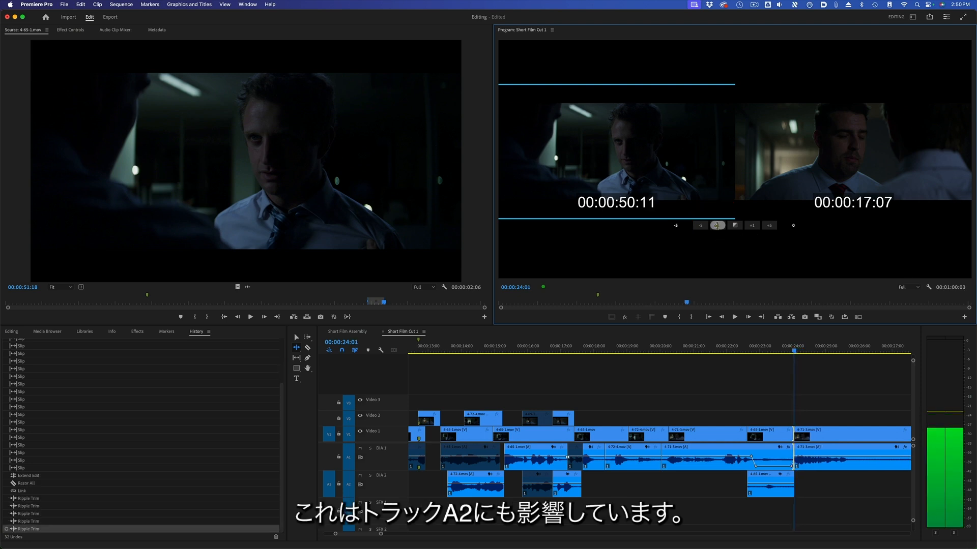
click(746, 227)
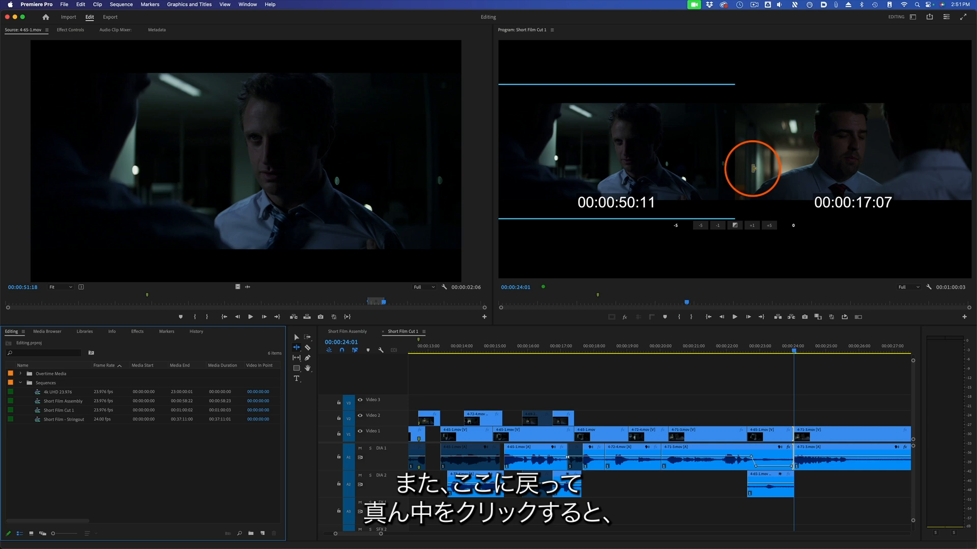
Target both sides of the 4-65-1.mov to 4-71-3.mov cut and roll it forward in single-frame increments
click(734, 161)
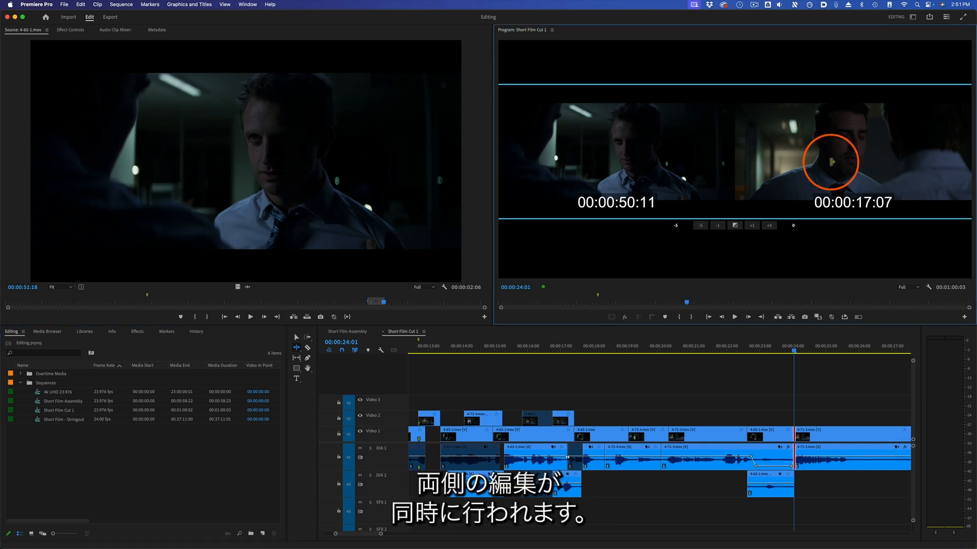
click(750, 228)
click(752, 226)
click(751, 227)
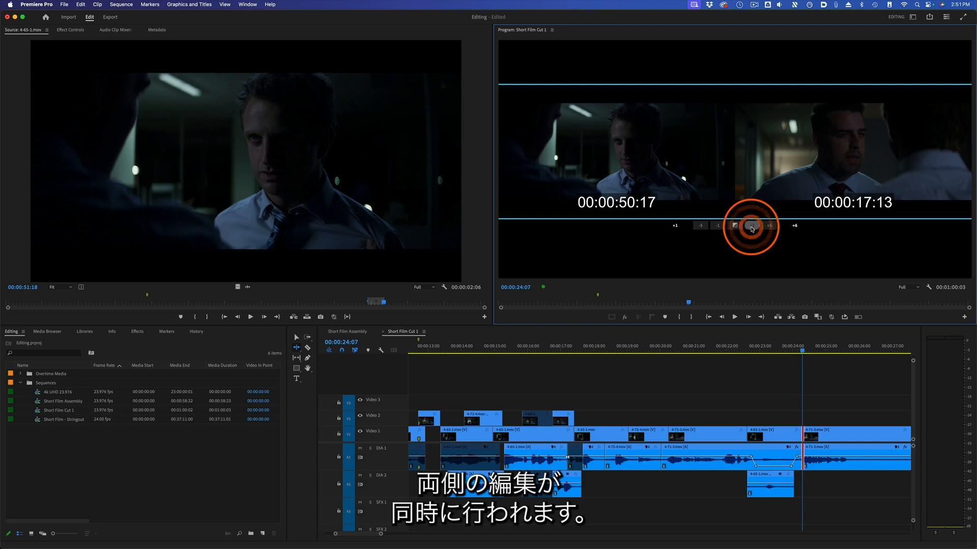
click(751, 226)
click(749, 226)
Roll the cut backward to 00:00:23:19 with one-frame trims followed by two five-frame trims
click(716, 226)
click(717, 227)
click(717, 227)
click(717, 227)
click(716, 228)
click(716, 227)
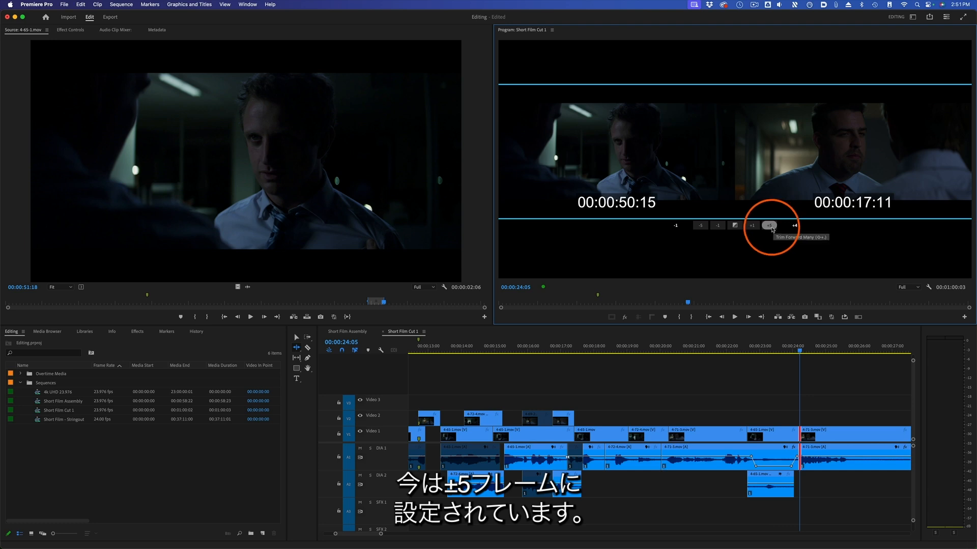
click(700, 226)
click(700, 226)
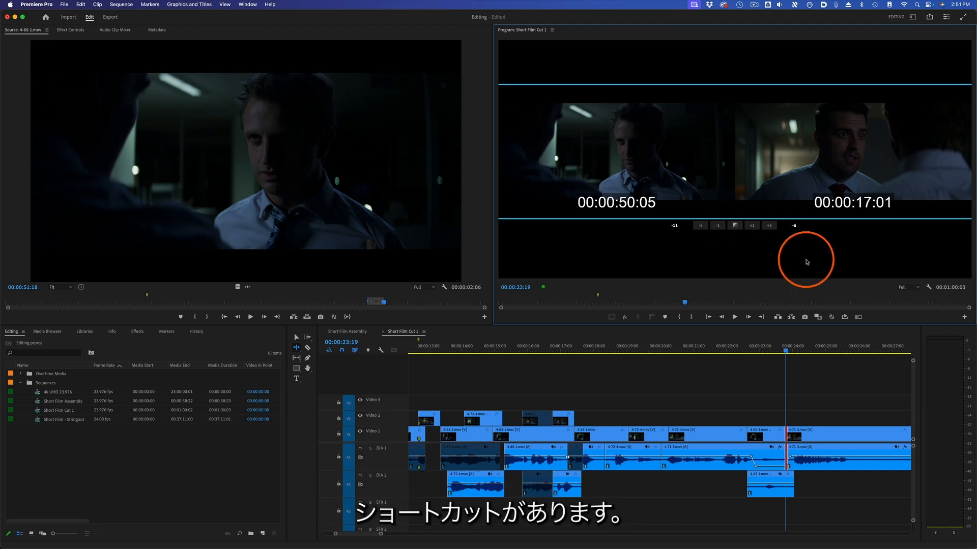
Play the rolled cut around its edit point in Trim mode to review the dialogue timing
key(space)
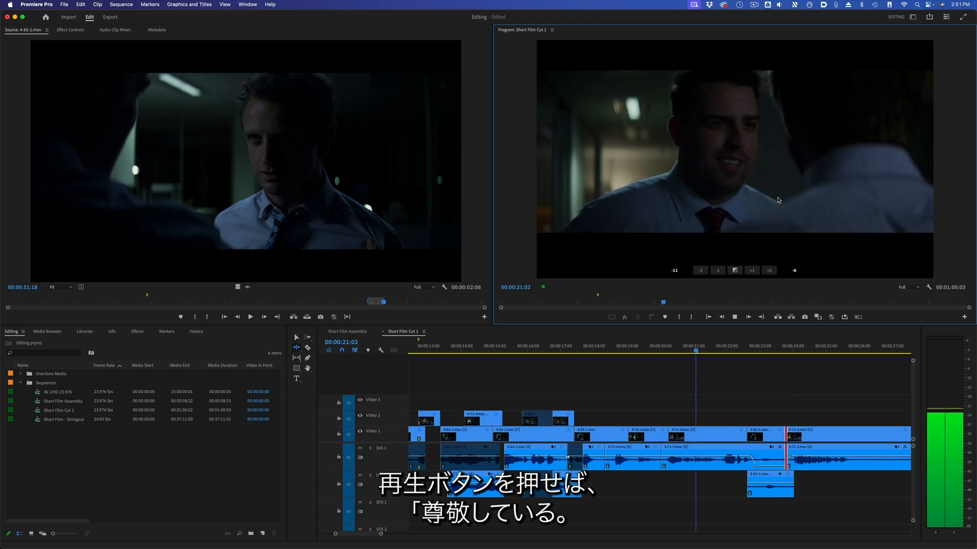
click(779, 198)
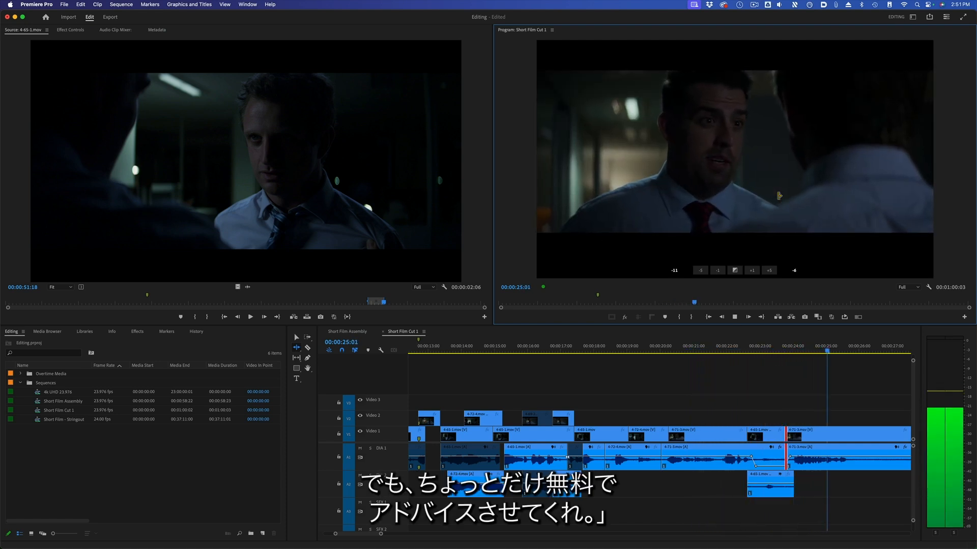
key(space)
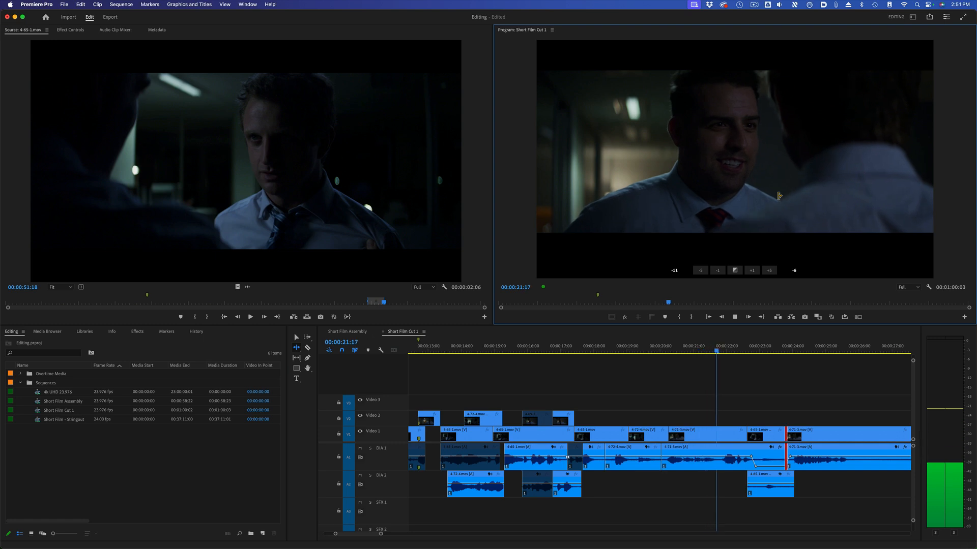
key(space)
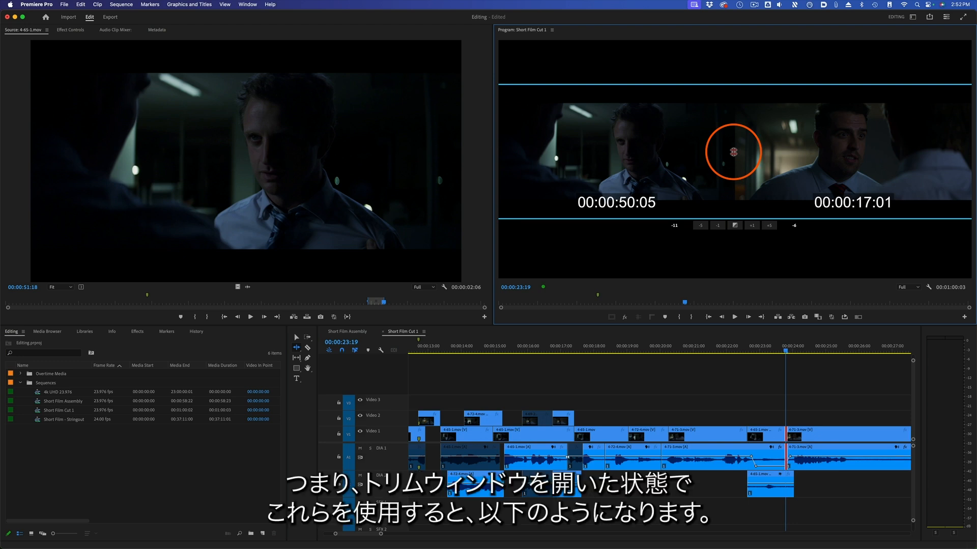
Roll the cut dynamically during playback, forward to 00:00:25:11 and back to 00:00:23:14
key(space)
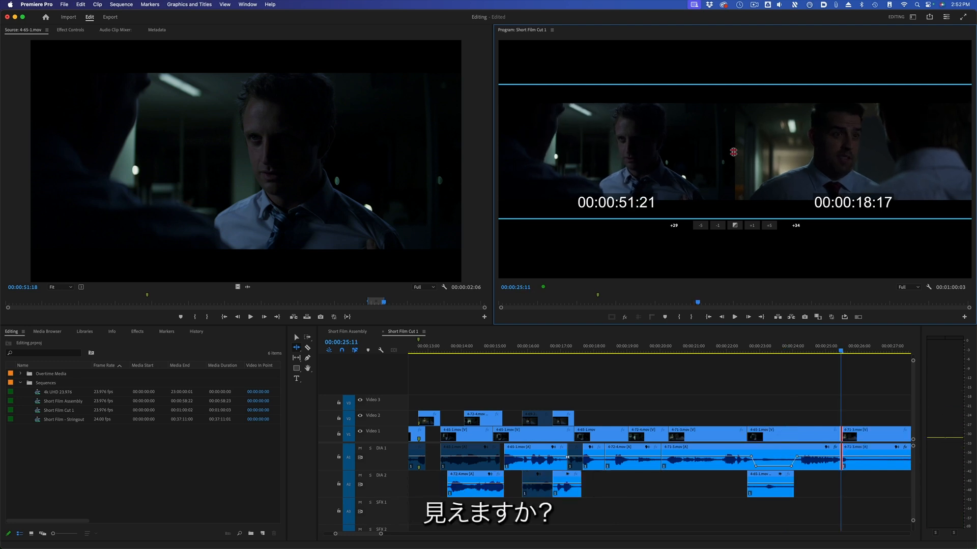
key(j)
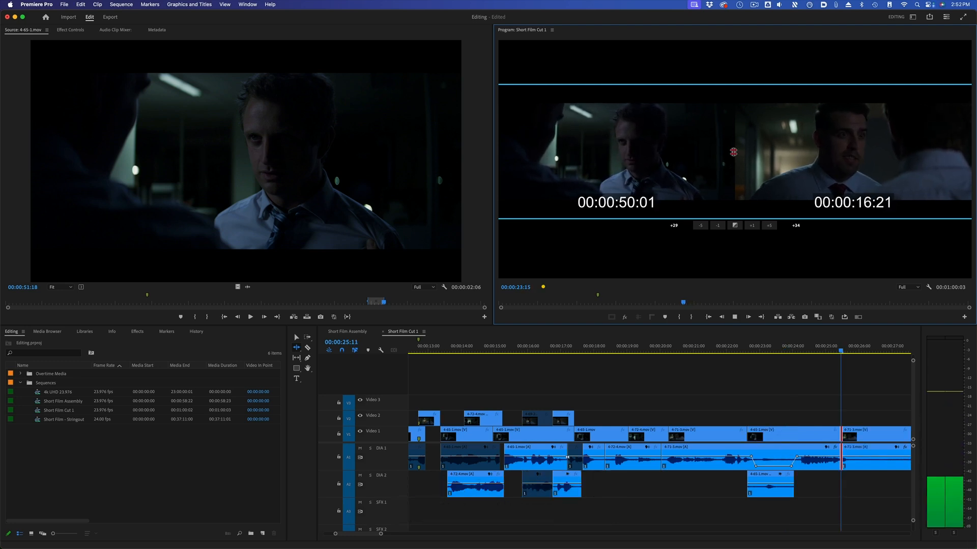
key(k)
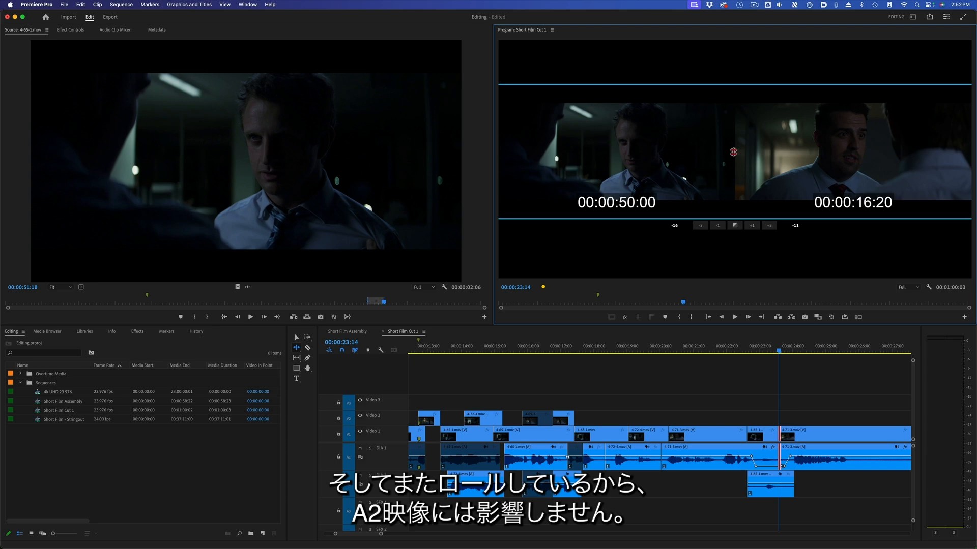
key(k)
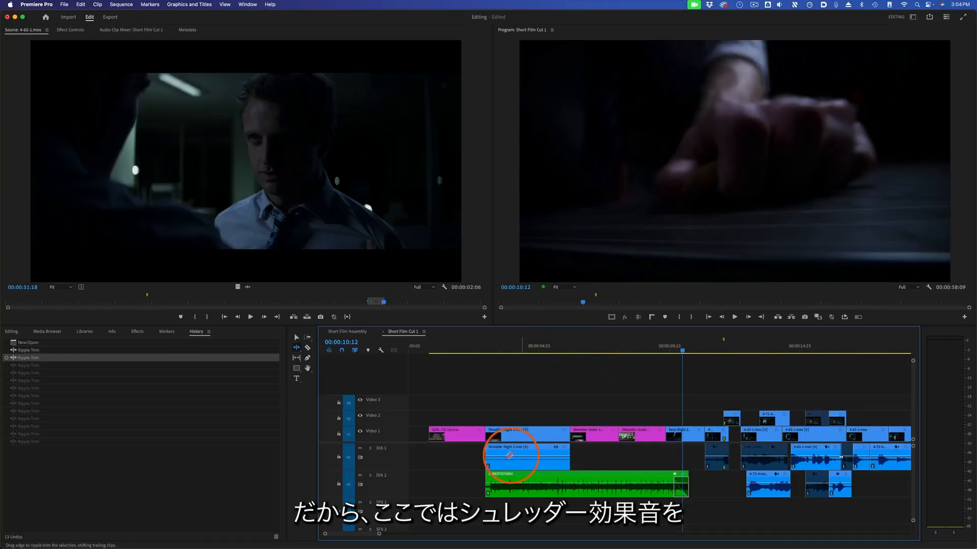
Play the shredder shots from 00:00:02:23 into the keys shot with the SHREDT07.WAV effect on DIA 2
click(487, 347)
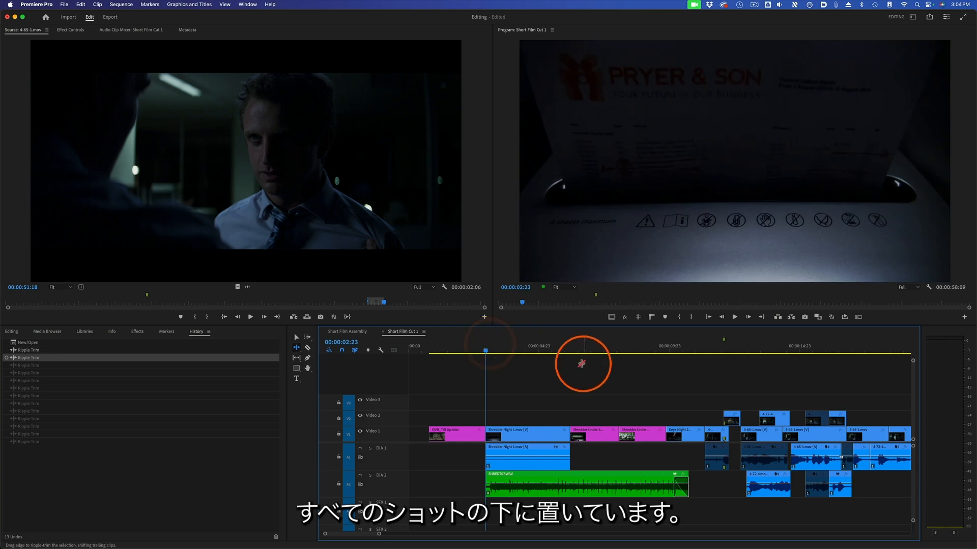
key(space)
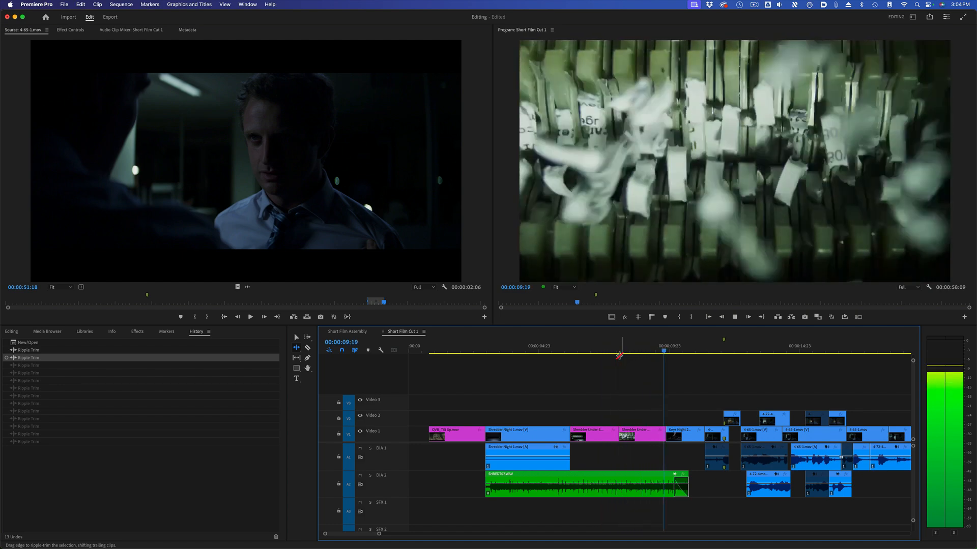
click(648, 365)
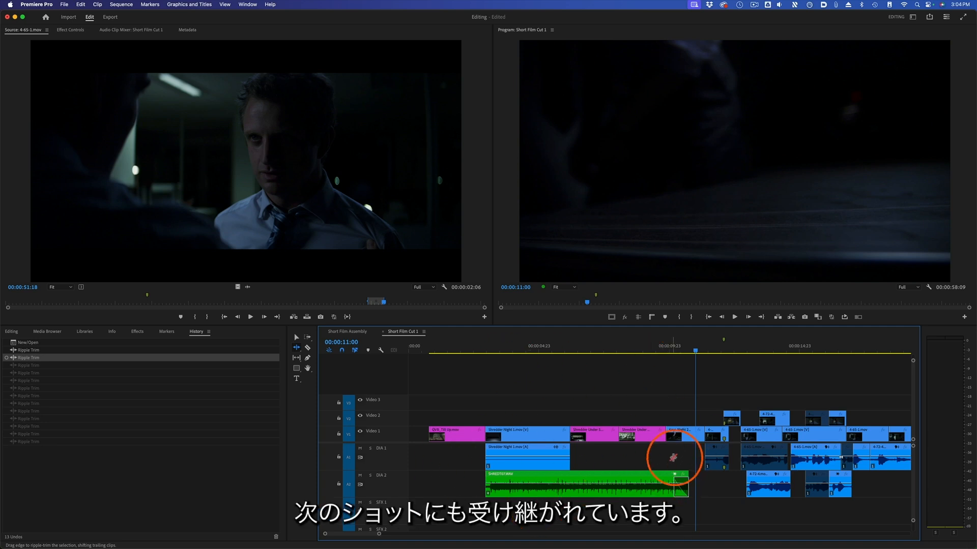
Lengthen the fade-out transition at the end of SHREDT07.WAV by moving its start earlier
key(v)
mouse_move(674, 478)
mouse_down()
mouse_move(665, 470)
mouse_move(676, 479)
mouse_move(661, 480)
mouse_up()
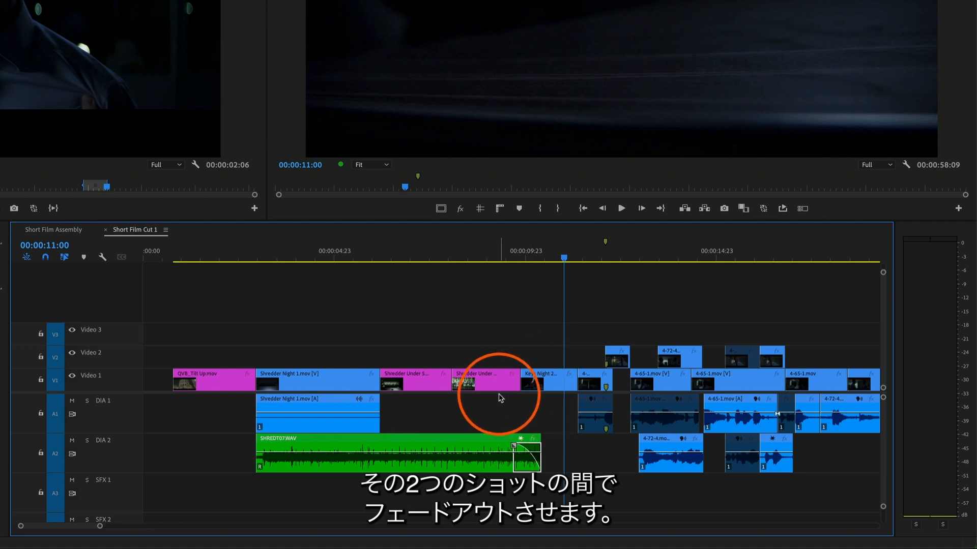
Try to ripple trim the end of Shredder Night 1.mov at 00:00:06:05 backward by 14 frames
click(284, 259)
drag(286, 259, 371, 264)
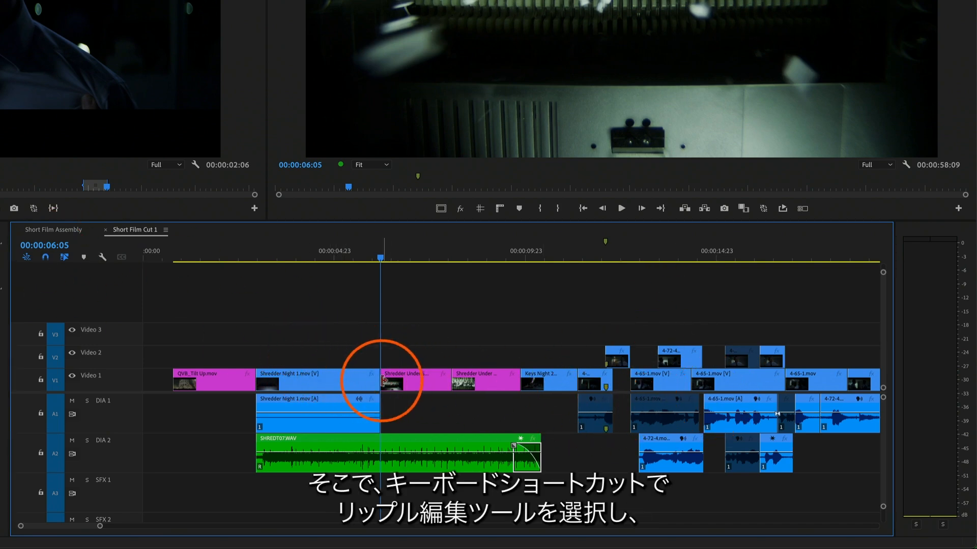
key(b)
click(376, 381)
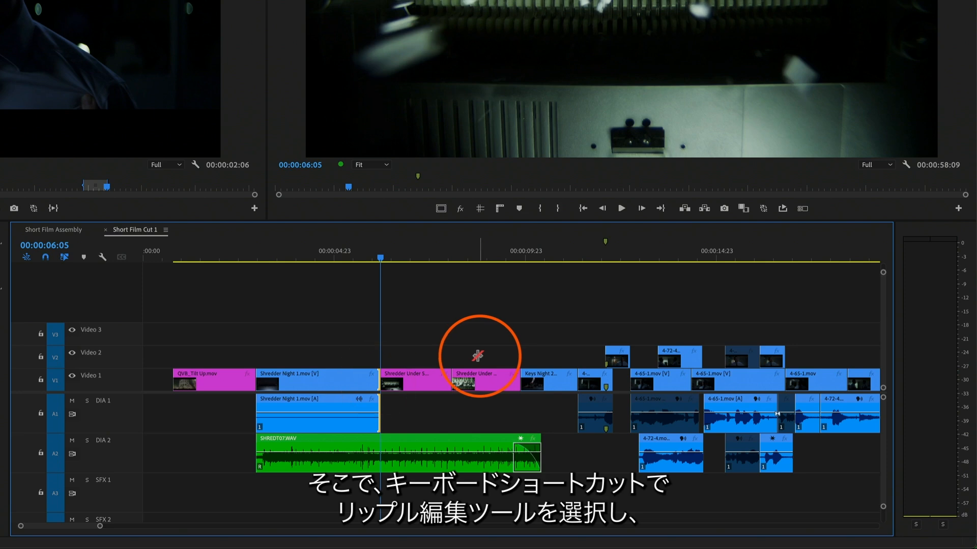
key(alt+Left)
key(alt+Left)
key(alt+Left)
key(alt+Left)
key(alt+Left)
key(alt+Left)
key(alt+Left)
key(alt+Left)
key(alt+Left)
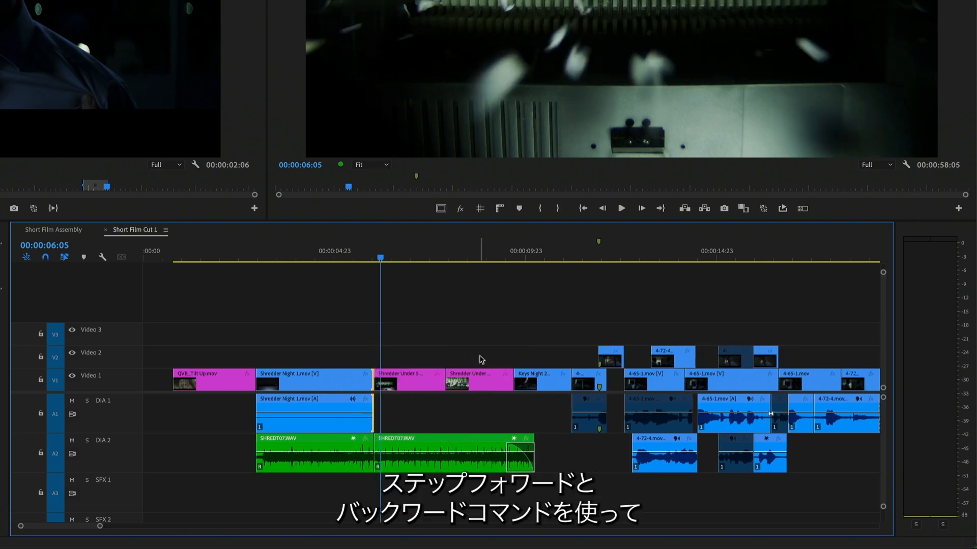
key(alt+Left)
key(alt+Left)
key(alt+Left)
key(alt+Left)
key(alt+Left)
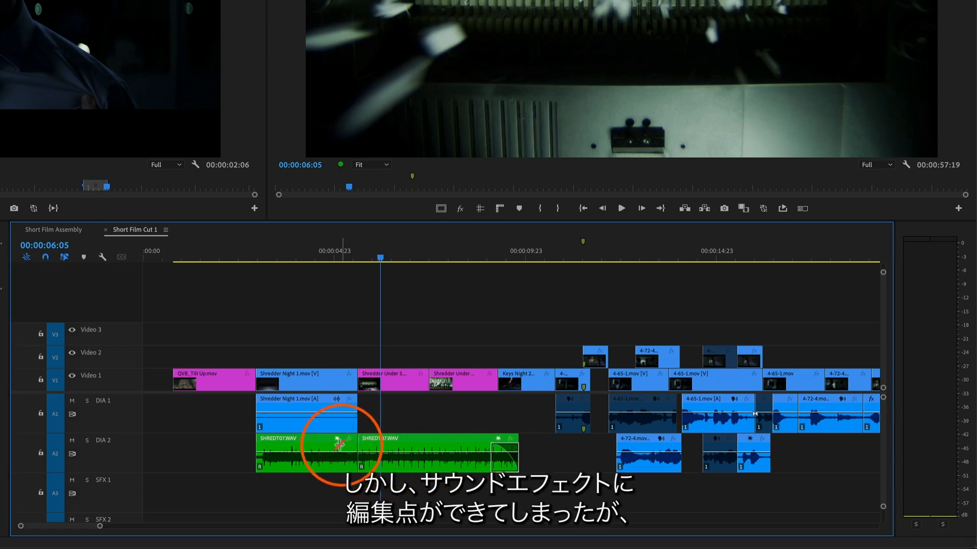
Undo the ripple trims that cut into SHREDT07.WAV on DIA 2
click(355, 447)
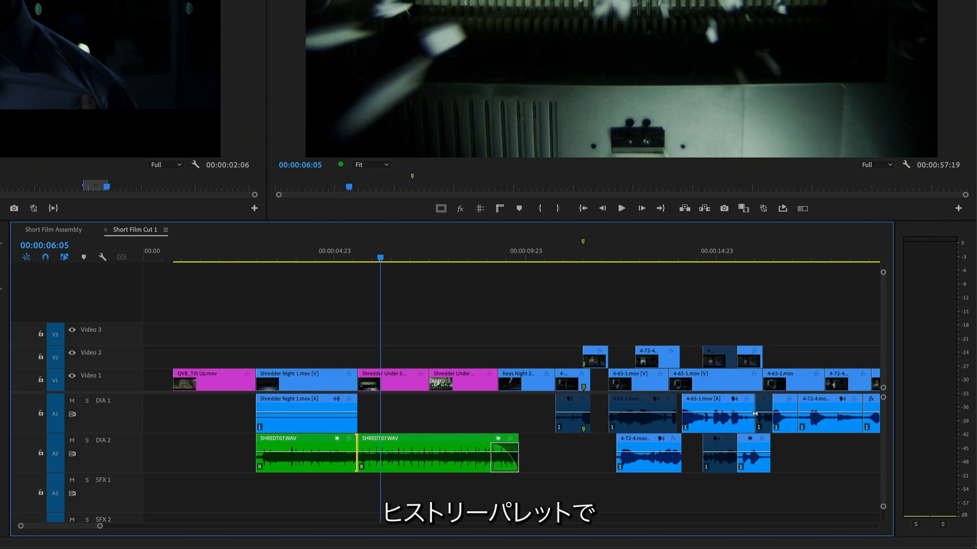
key(ctrl+z)
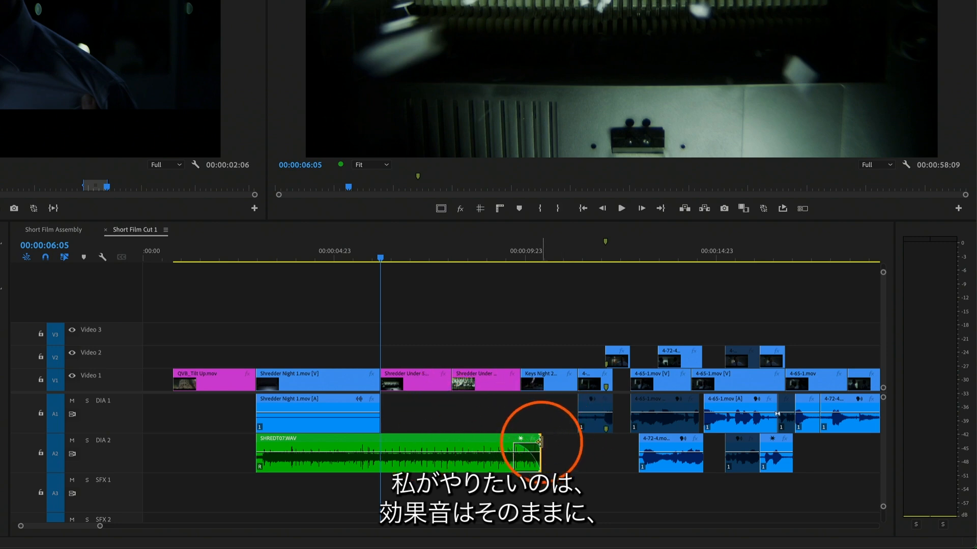
Ripple trim the ends of Shredder Night 1.mov on V1 and A1 and SHREDT07.WAV on A2 backward together, frame by frame
click(373, 384)
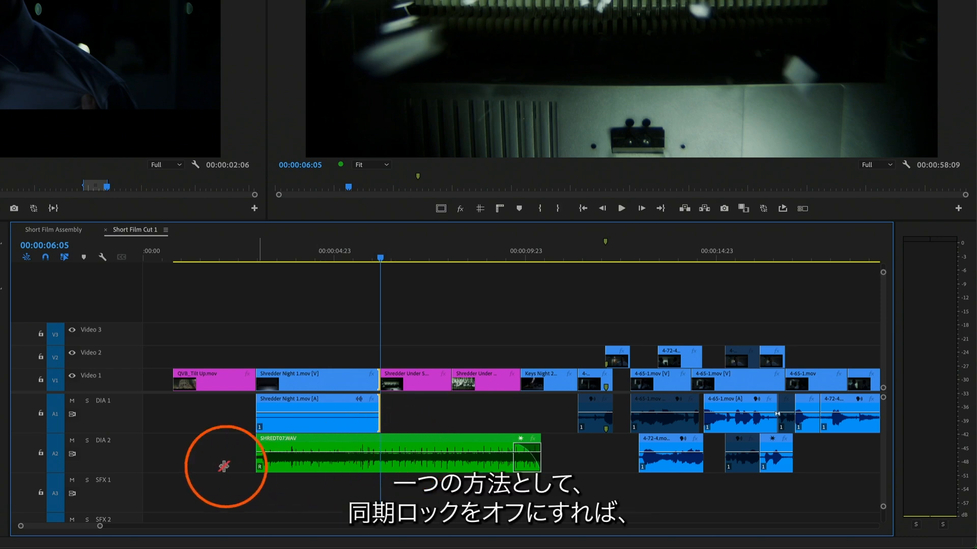
click(73, 454)
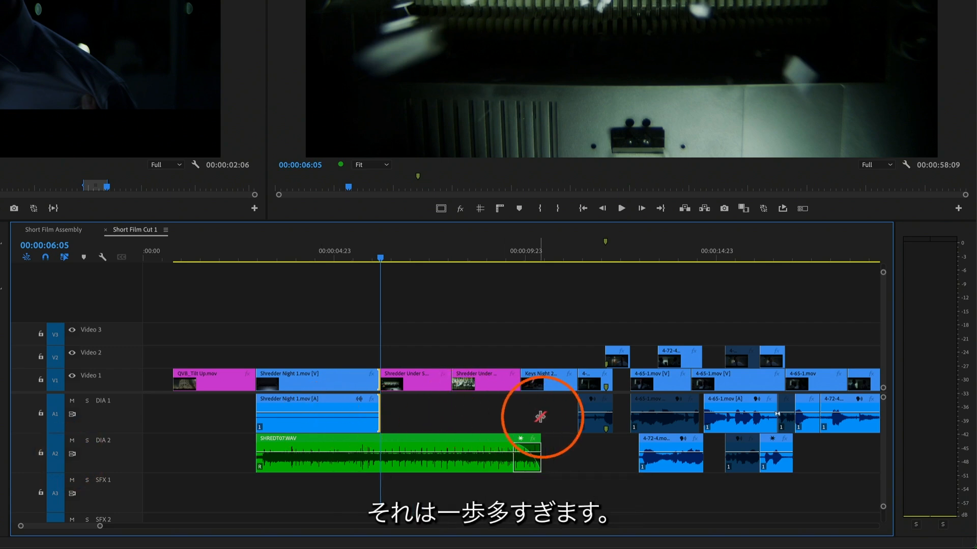
shift+click(538, 437)
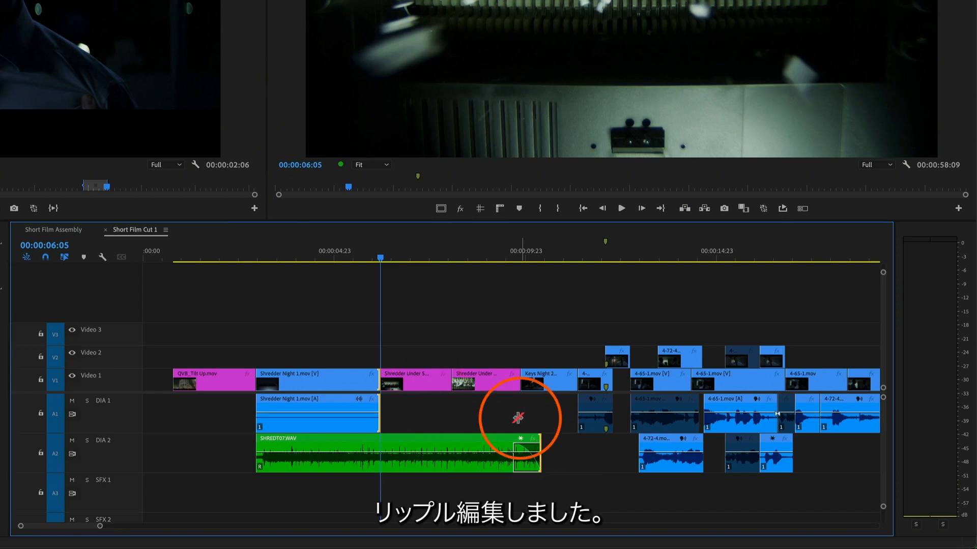
key(ctrl+Left)
key(ctrl+Left)
key(ctrl+Left)
key(ctrl+Left)
key(ctrl+Left)
key(ctrl+Left)
key(ctrl+Left)
key(ctrl+Left)
key(ctrl+Left)
key(ctrl+Left)
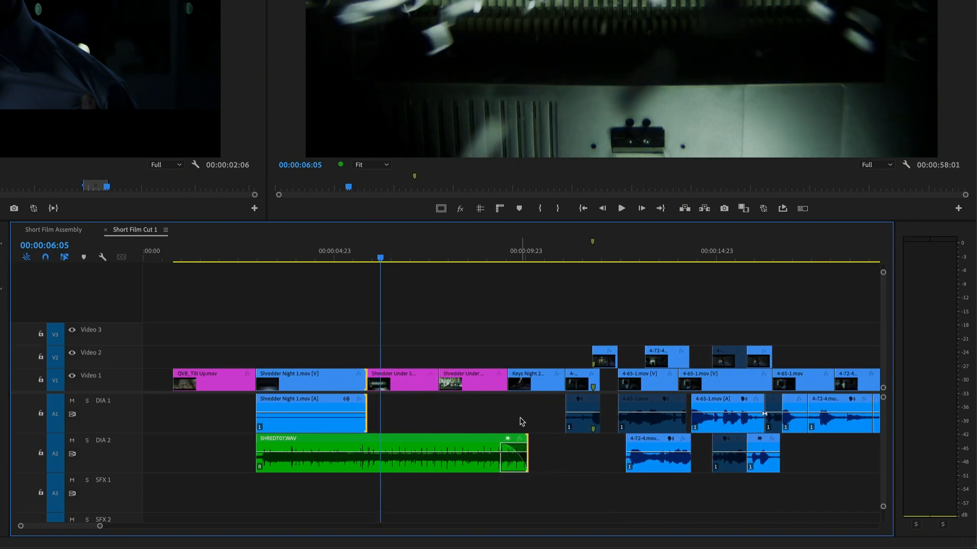
key(ctrl+Left)
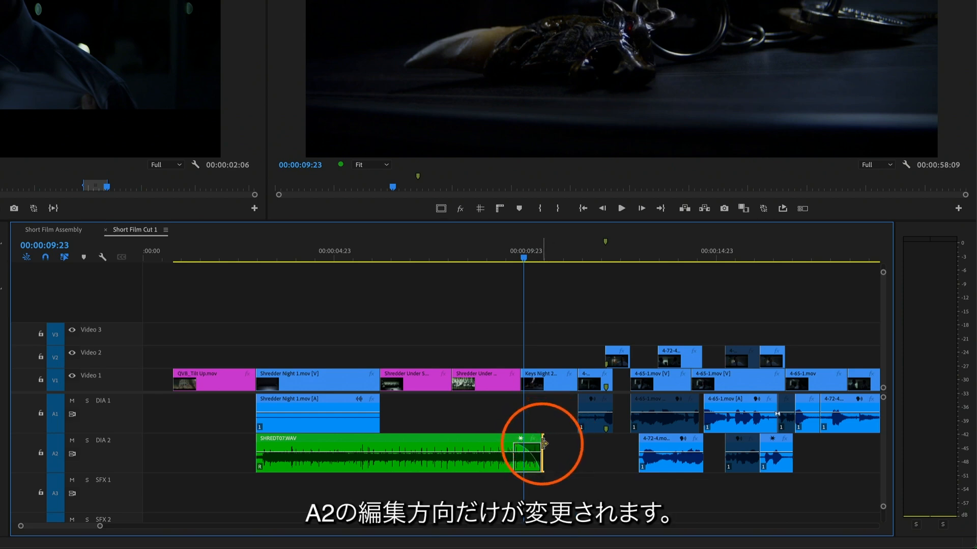
Ripple trim Shredder Night 1.mov's end backward asymmetrically together with the start of the gap after SHREDT07.WAV, leaving the sound effect's length intact
click(376, 376)
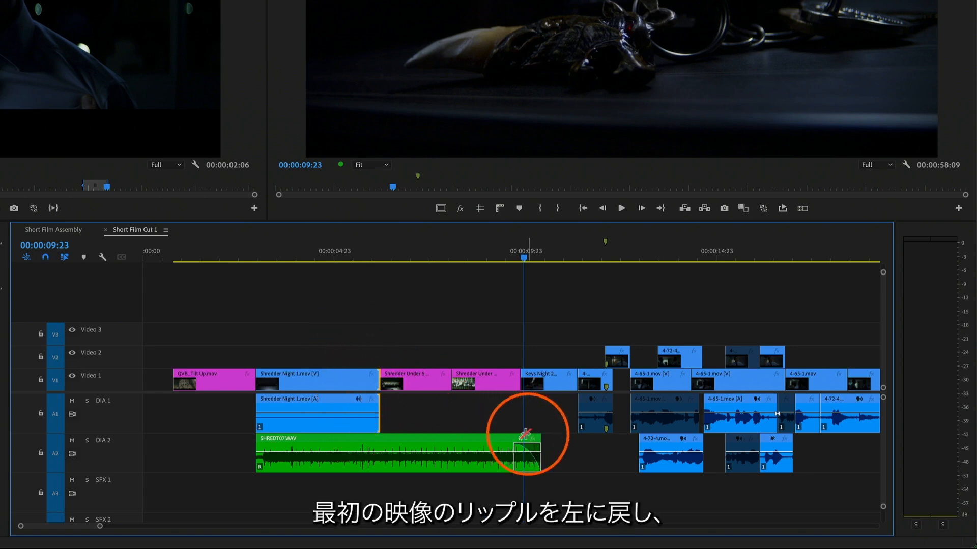
click(549, 442)
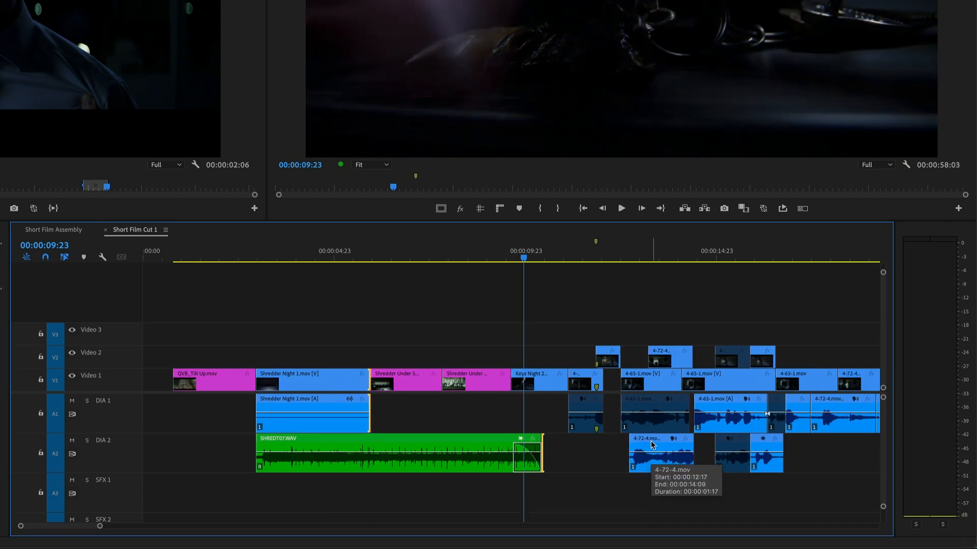
key(alt+Left)
key(alt+Left)
key(alt+Left)
key(alt+Left)
key(alt+Left)
key(alt+Left)
key(alt+Left)
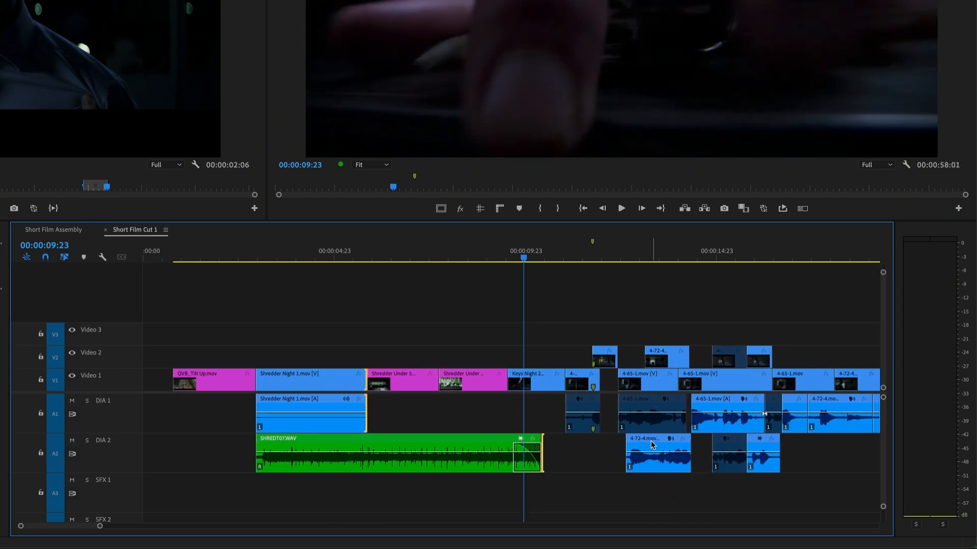
key(alt+Left)
key(alt+Left)
key(alt+Left)
key(alt+Left)
key(alt+Left)
key(alt+Left)
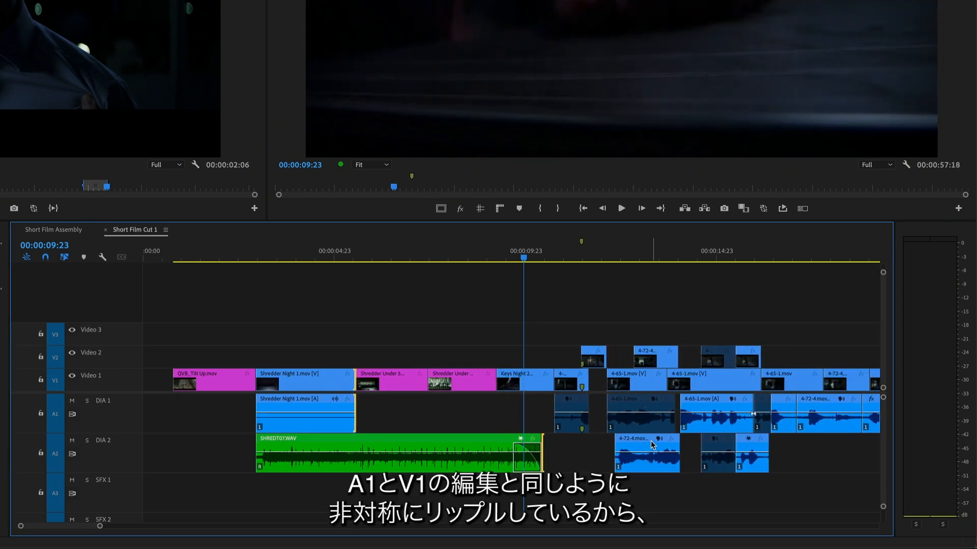
Ripple the same asymmetric edit points forward until the sequence duration is 00:00:58:03
key(alt+Right)
key(alt+Right)
key(alt+Right)
key(alt+Right)
key(alt+Right)
key(alt+Right)
key(alt+Right)
key(alt+Right)
key(alt+Right)
key(alt+Right)
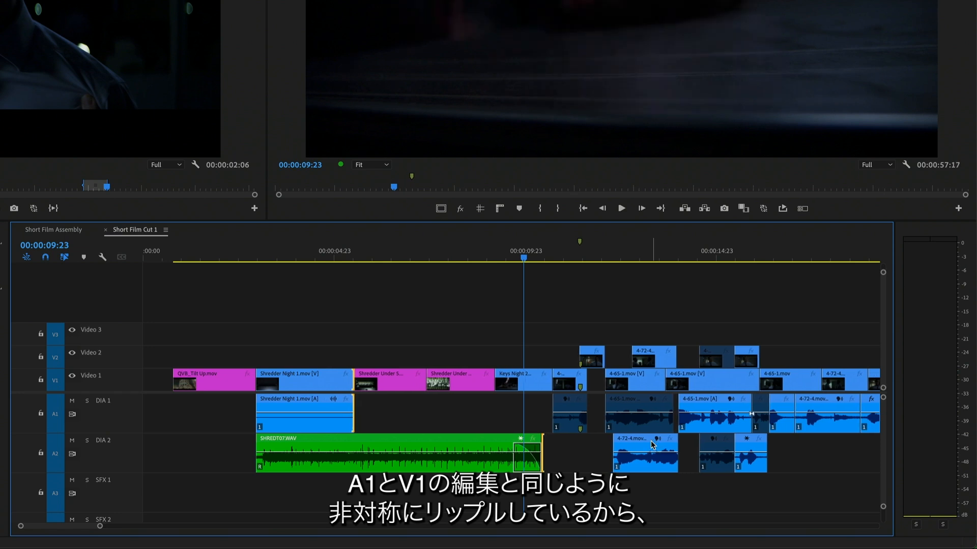
key(alt+Right)
key(alt+Right)
key(alt+Right)
key(alt+Right)
key(alt+Right)
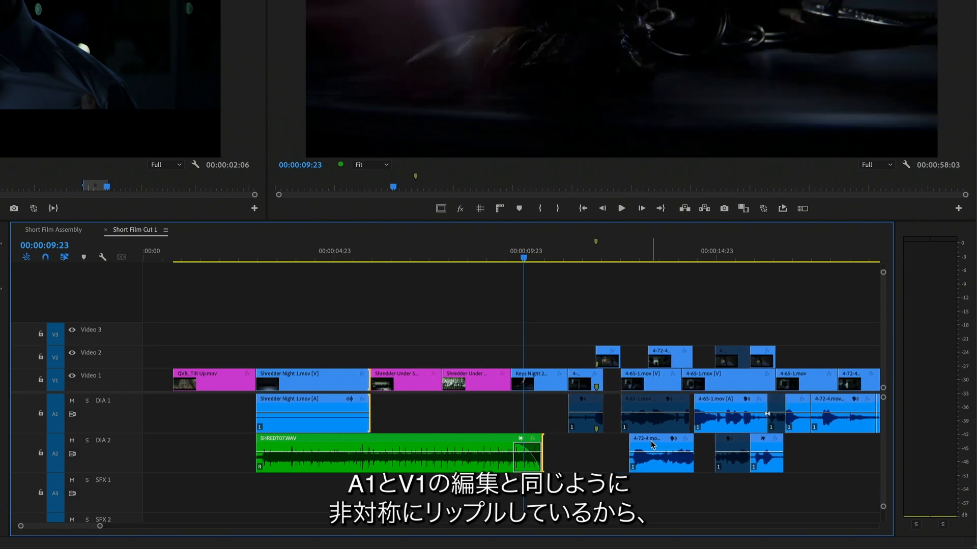
Ripple the asymmetric edit points at Shredder Night 1.mov's end and the gap after SHREDT07.WAV backward and forward, frame by frame
key(alt+Left)
key(alt+Left)
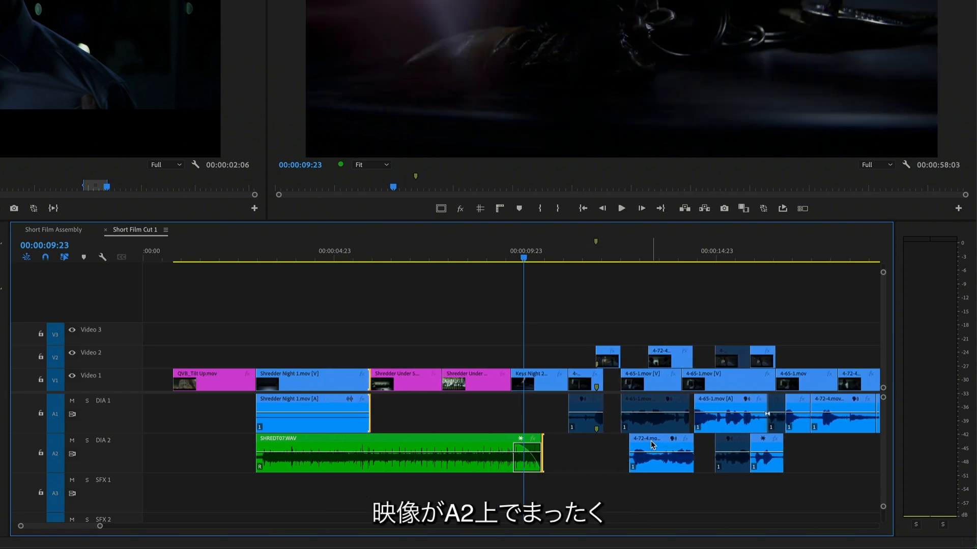
key(alt+Right)
key(alt+Right)
key(alt+Right)
key(alt+Right)
key(alt+Right)
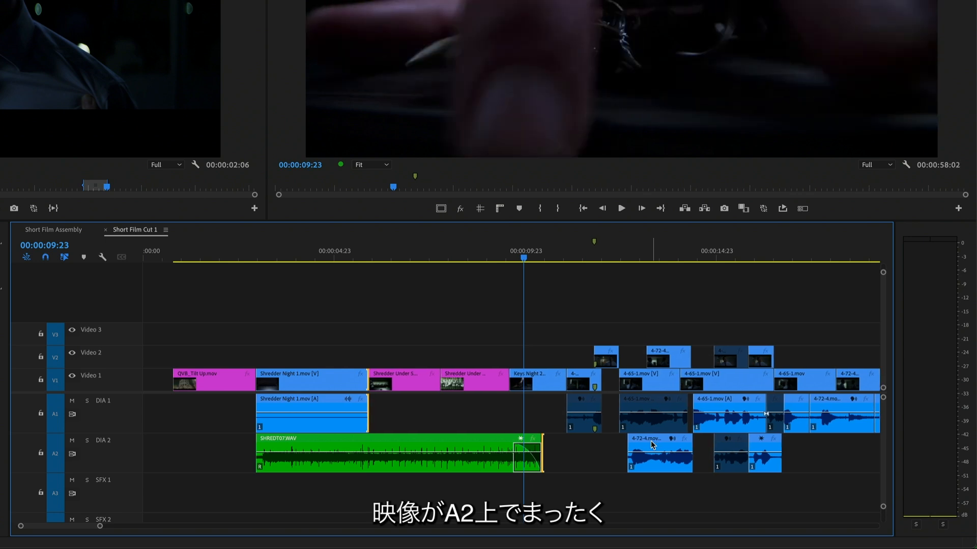
key(alt+Left)
key(alt+Left)
key(alt+Left)
key(alt+Left)
key(alt+Left)
key(alt+Left)
key(alt+Left)
key(alt+Left)
key(alt+Left)
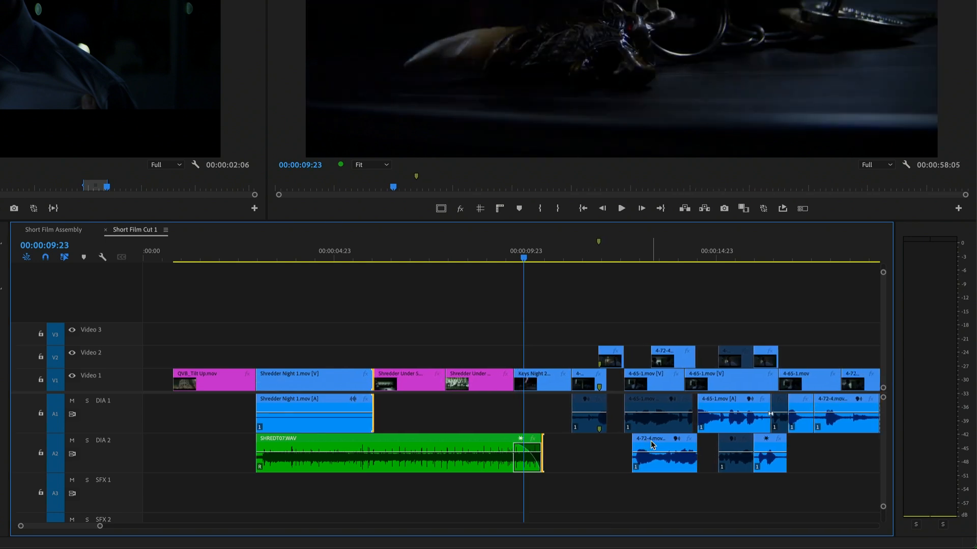
key(alt+Left)
key(alt+Left)
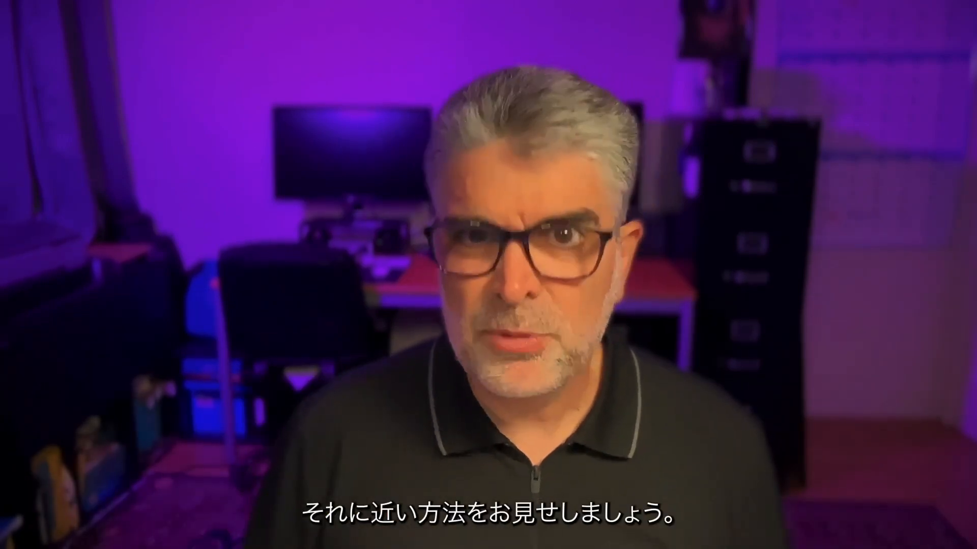
Compare the Short Film Cut 1 and Short Film Assembly sequences by switching between them and scrubbing through both
click(509, 349)
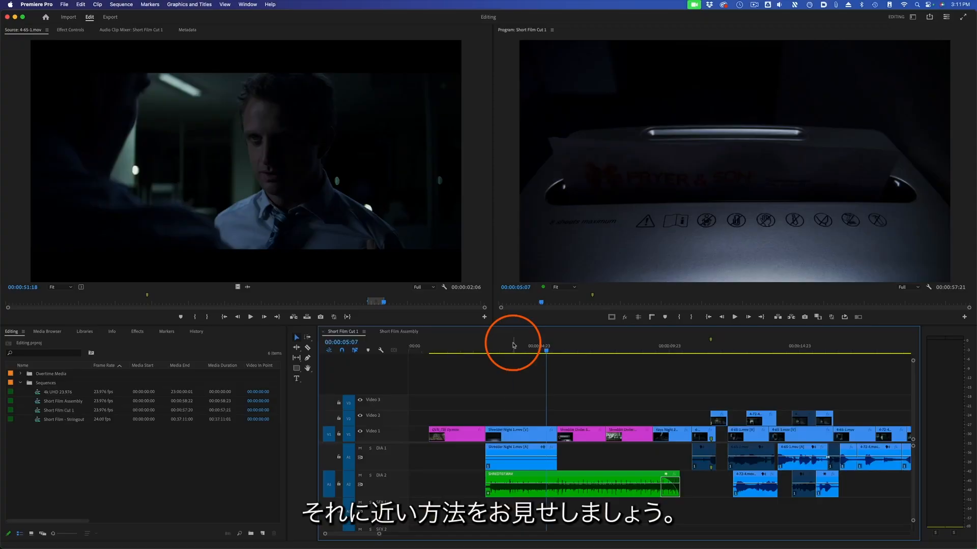
click(478, 349)
click(666, 349)
click(394, 345)
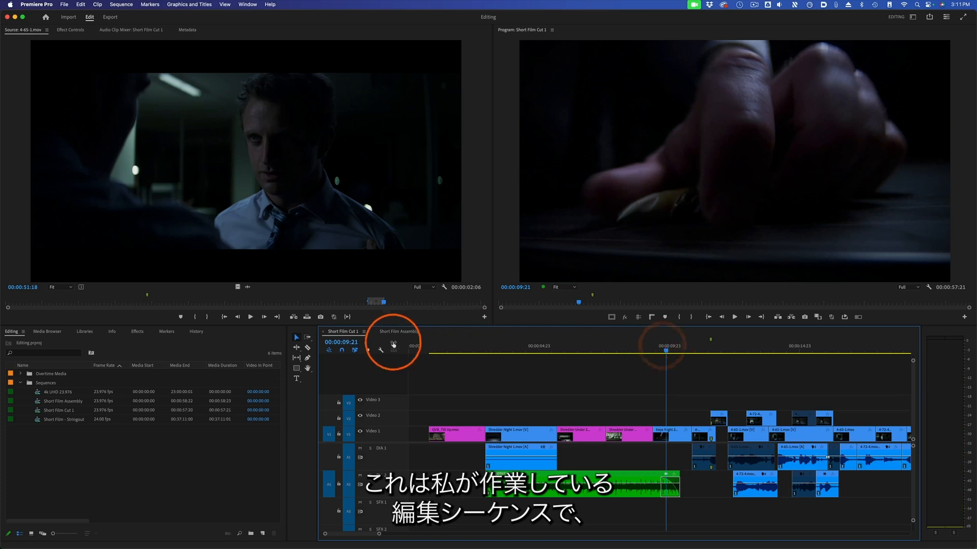
click(394, 334)
drag(482, 349, 700, 386)
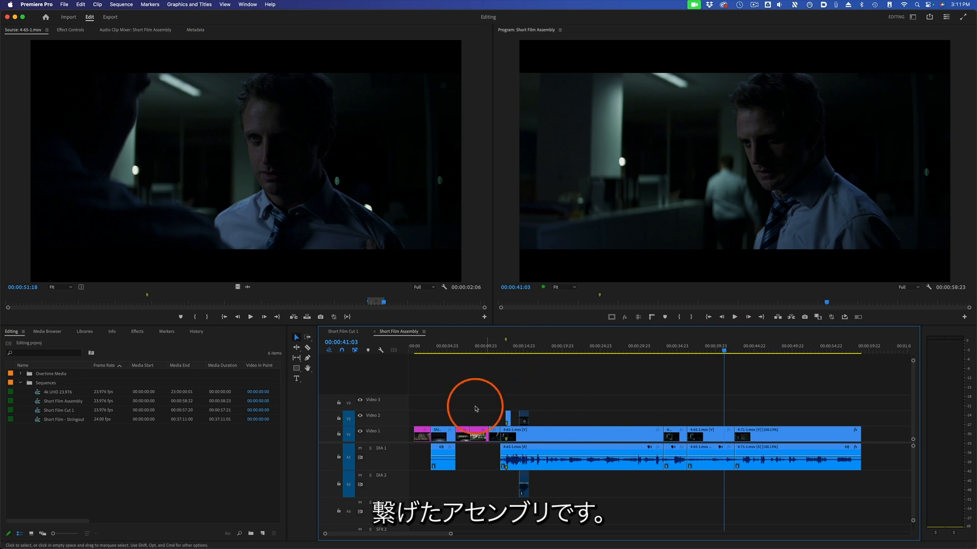
click(346, 332)
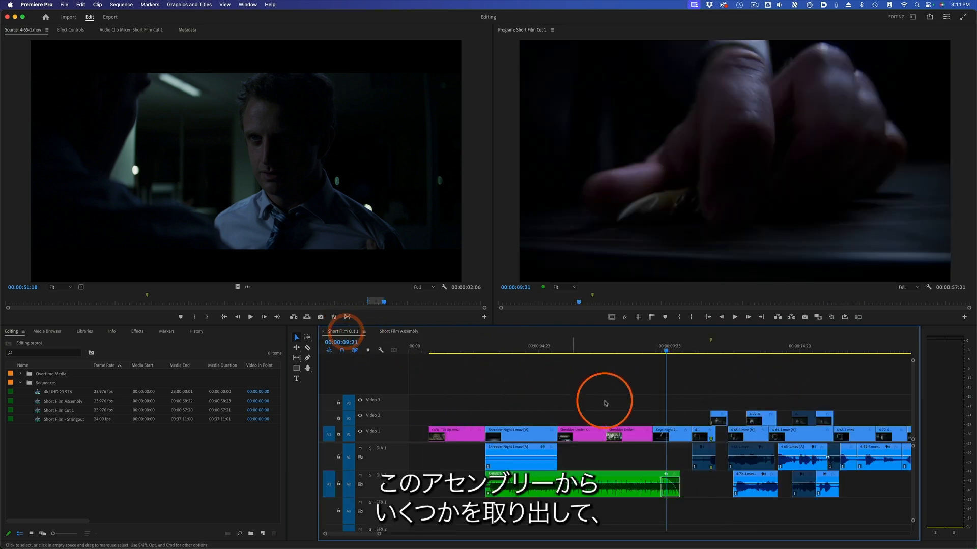
click(794, 350)
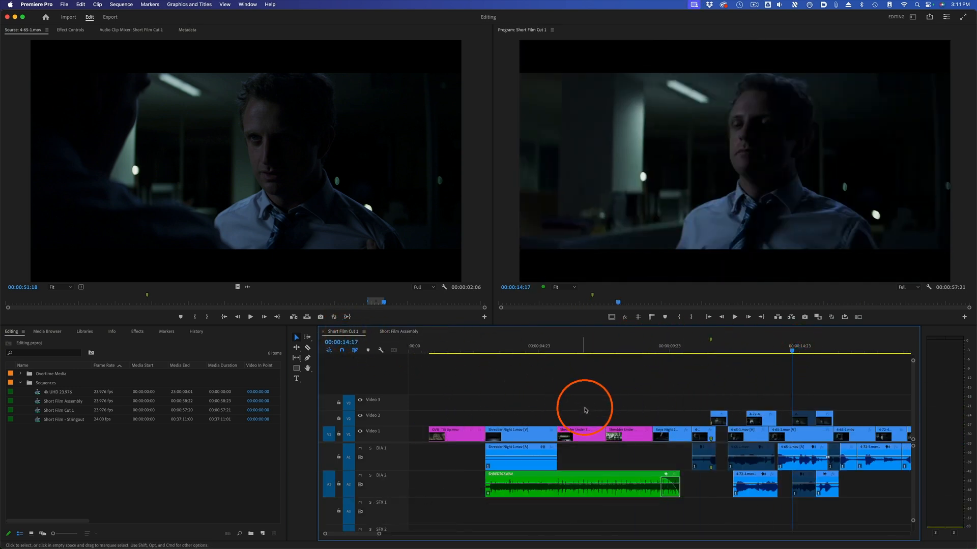
click(399, 332)
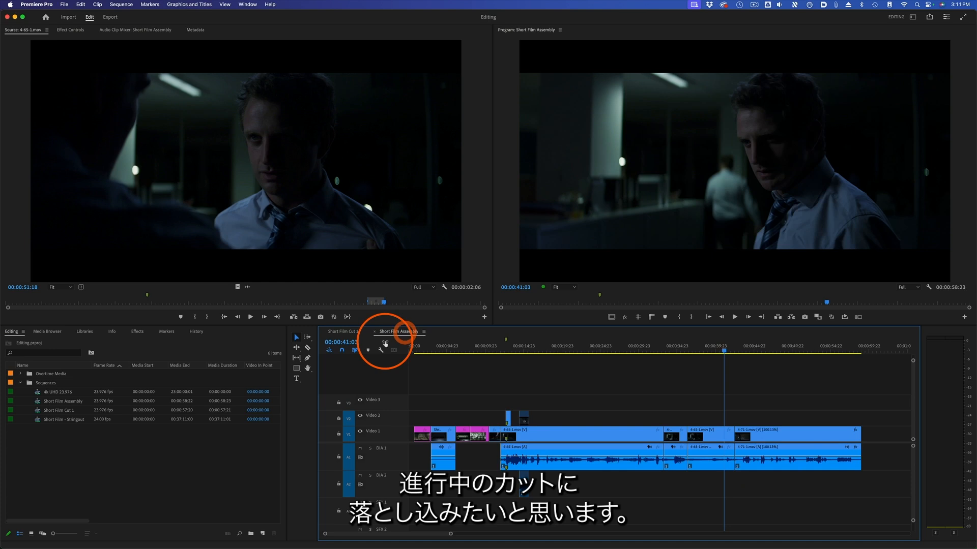
Close the Short Film Assembly sequence and park Short Film Cut 1's playhead at 00:00:10:21
click(346, 333)
drag(377, 332, 461, 328)
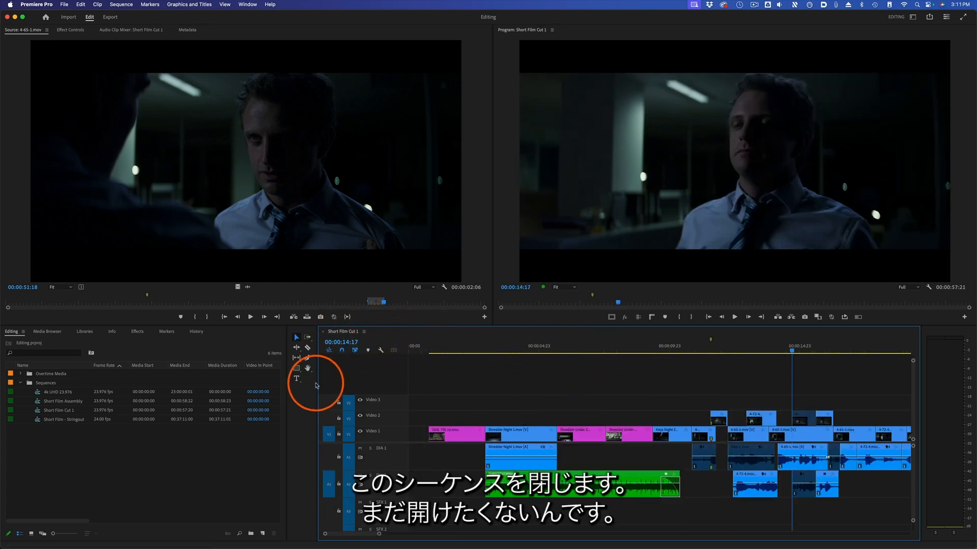
drag(560, 347, 693, 346)
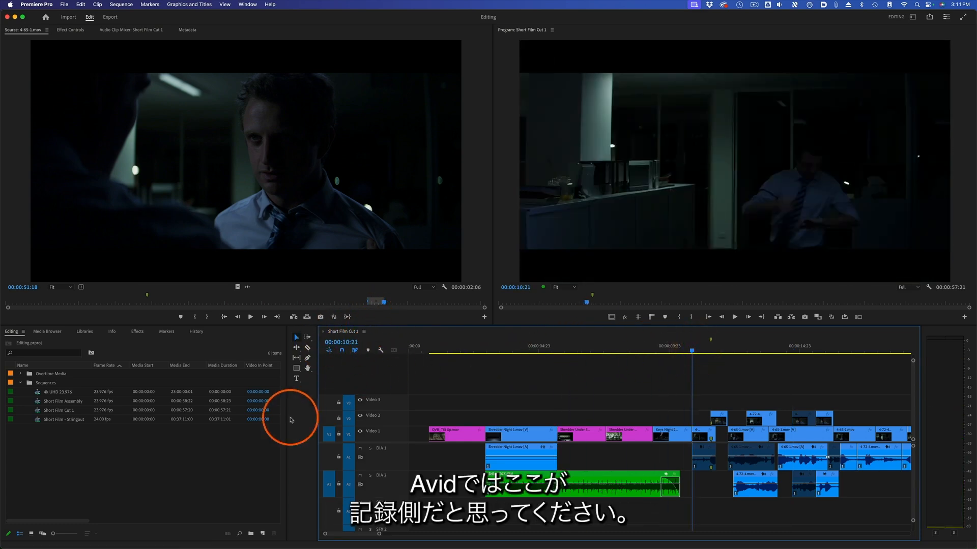
Load the Short Film Assembly sequence into the Source Monitor and scrub it to 00:00:43:09
click(60, 402)
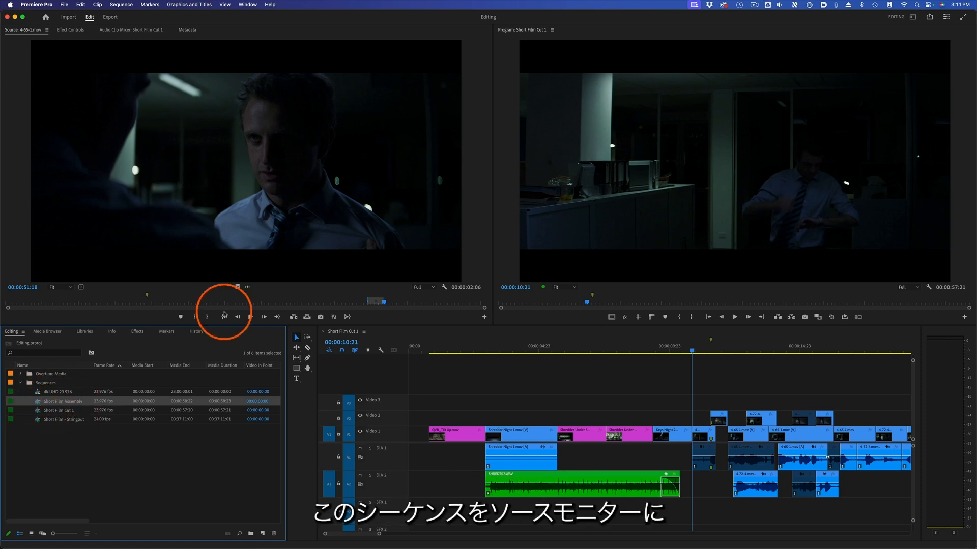
right_click(77, 402)
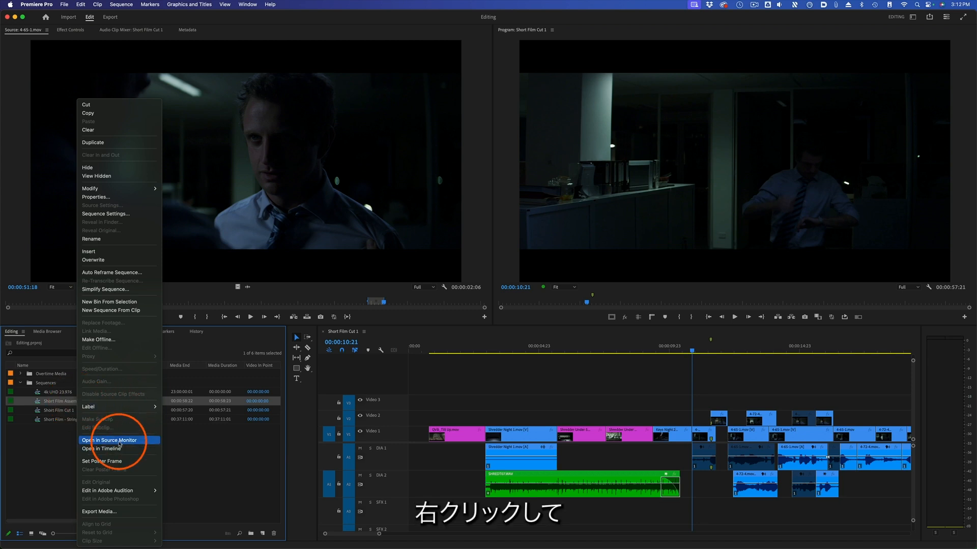
click(58, 443)
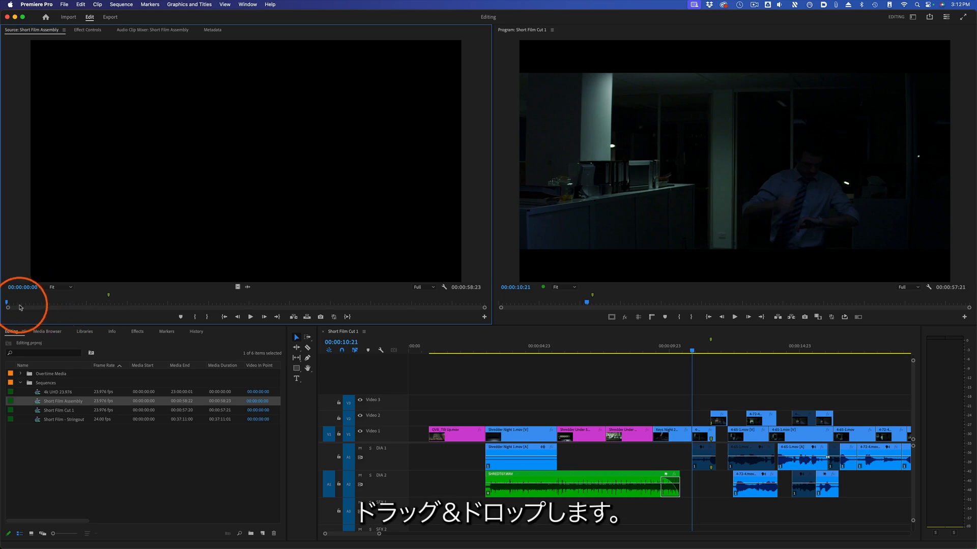
drag(22, 307, 377, 296)
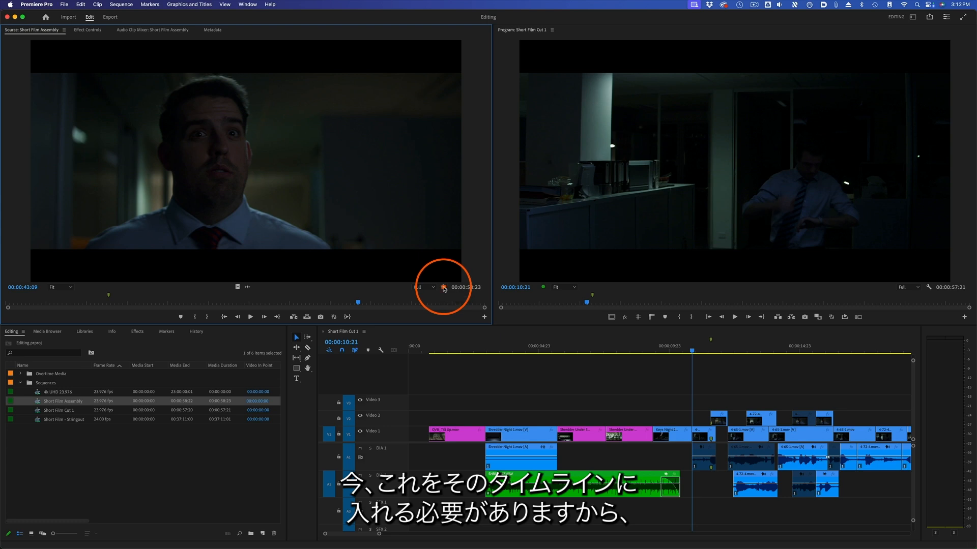
Open the Source Monitor's Short Film Assembly sequence in the timeline, and play and scrub through it to 00:00:38:07
click(443, 288)
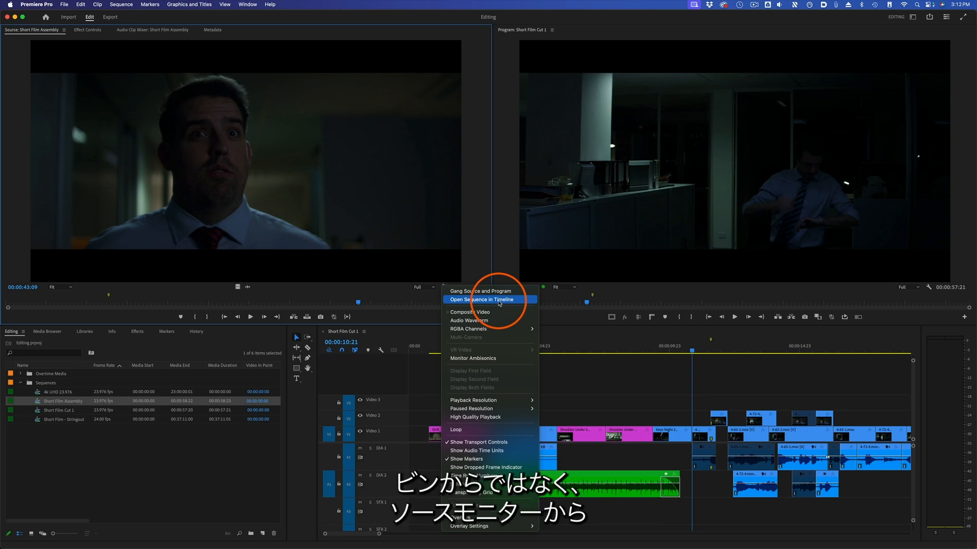
click(499, 301)
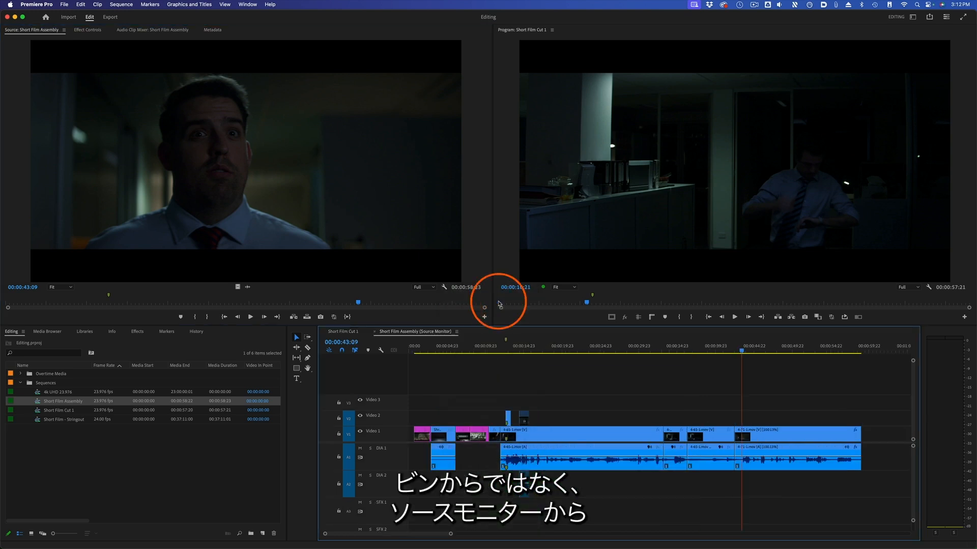
click(594, 348)
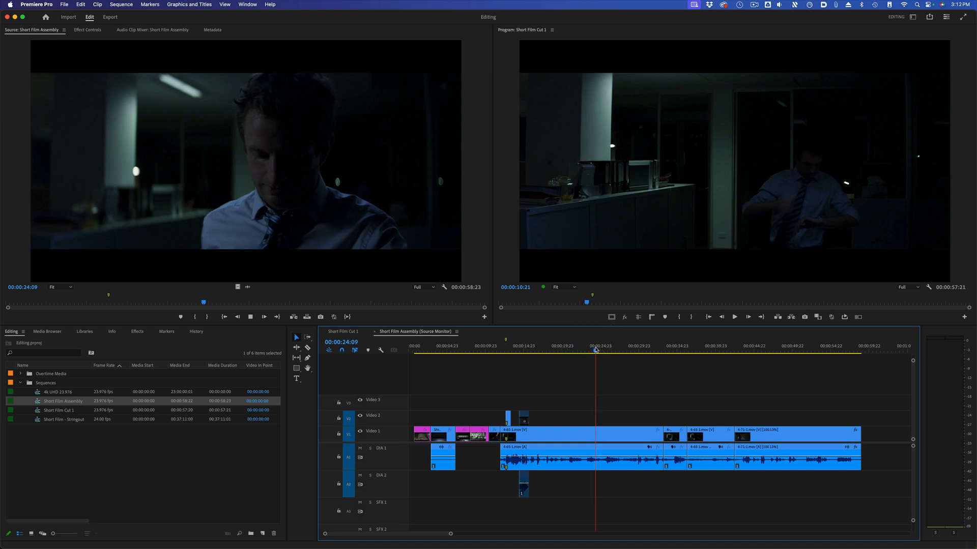
key(space)
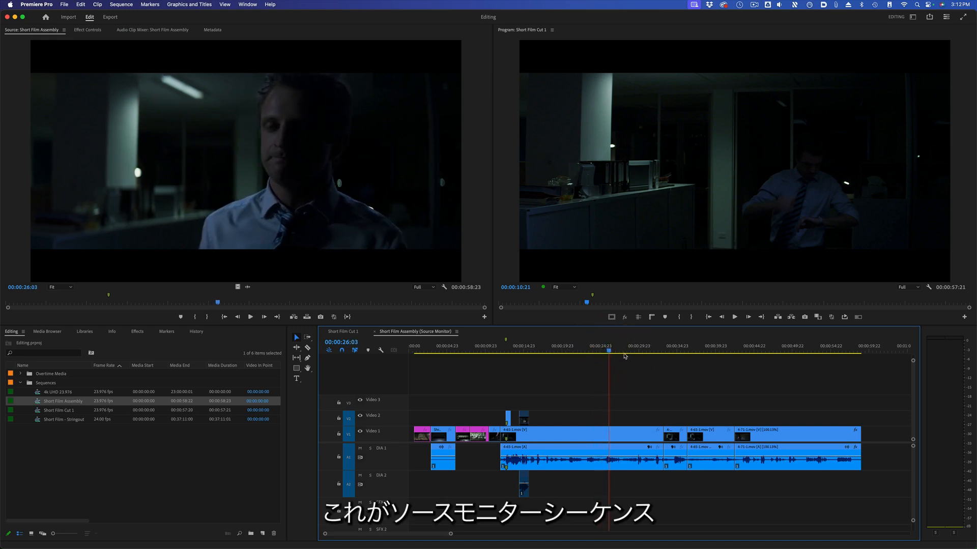
key(space)
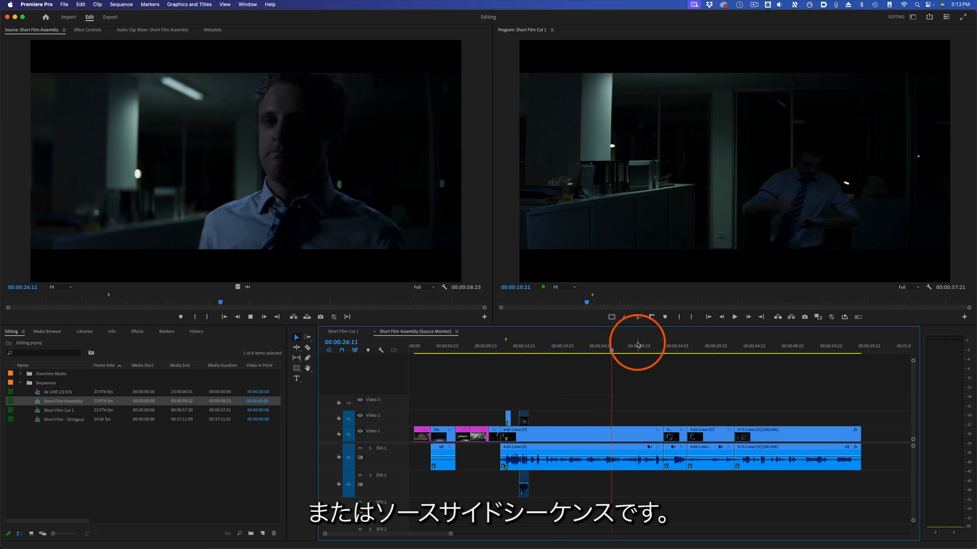
mouse_move(655, 349)
mouse_down()
mouse_move(625, 349)
mouse_move(702, 346)
mouse_move(674, 350)
mouse_up()
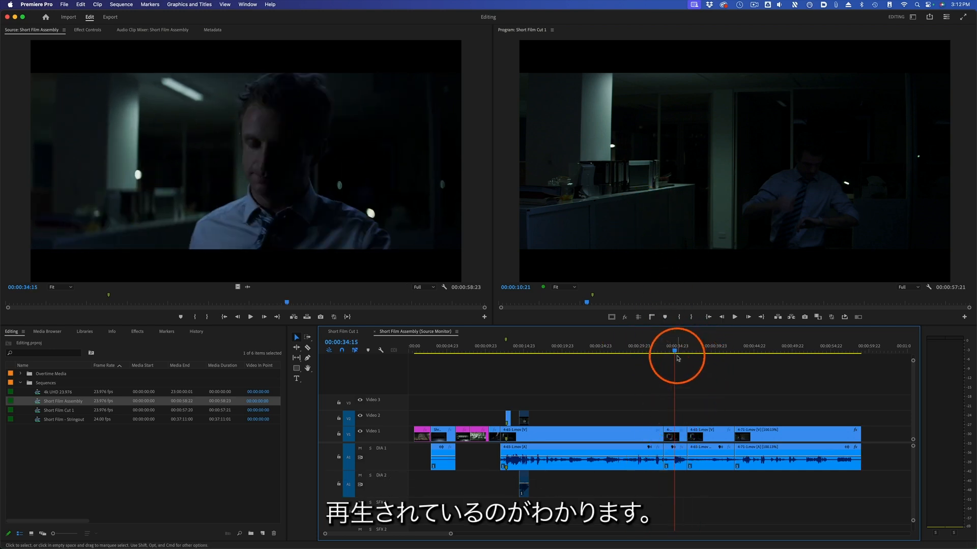
drag(694, 346, 702, 346)
Switch to Short Film Cut 1 and play it briefly from 00:00:10:21 in the Program Monitor
click(351, 332)
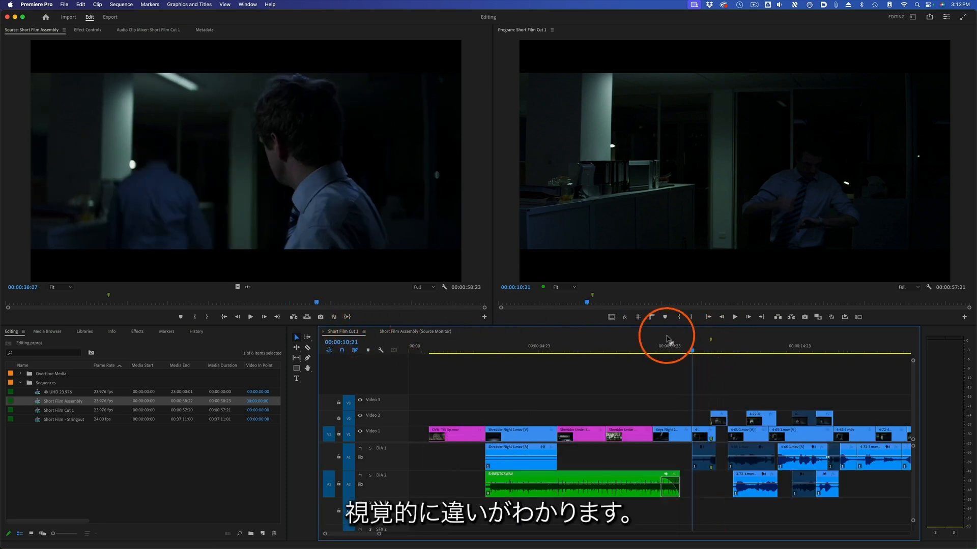
key(space)
key(space)
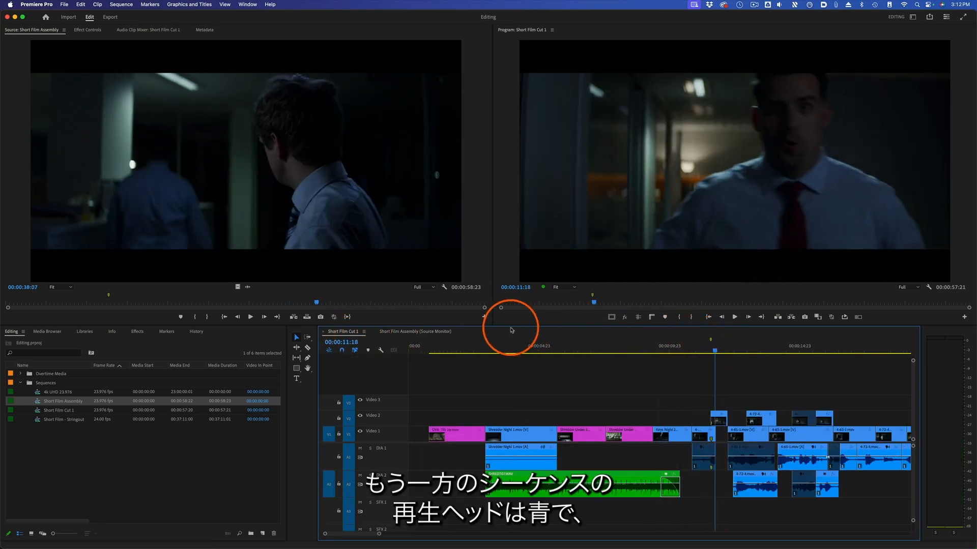
Mark an In point at 00:00:32:14 and an Out point at 00:00:39:05 in the Short Film Assembly source sequence
click(424, 332)
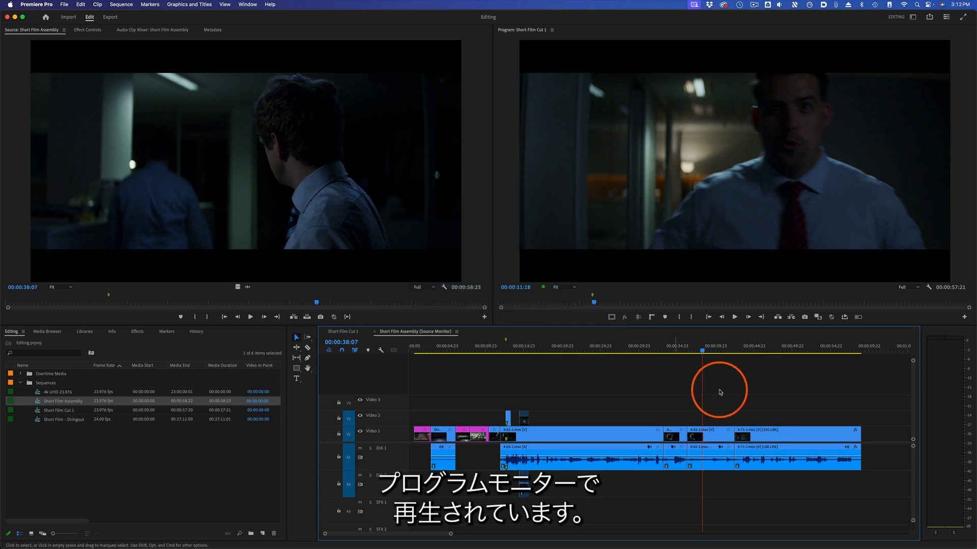
drag(638, 359, 661, 353)
key(i)
click(710, 349)
key(o)
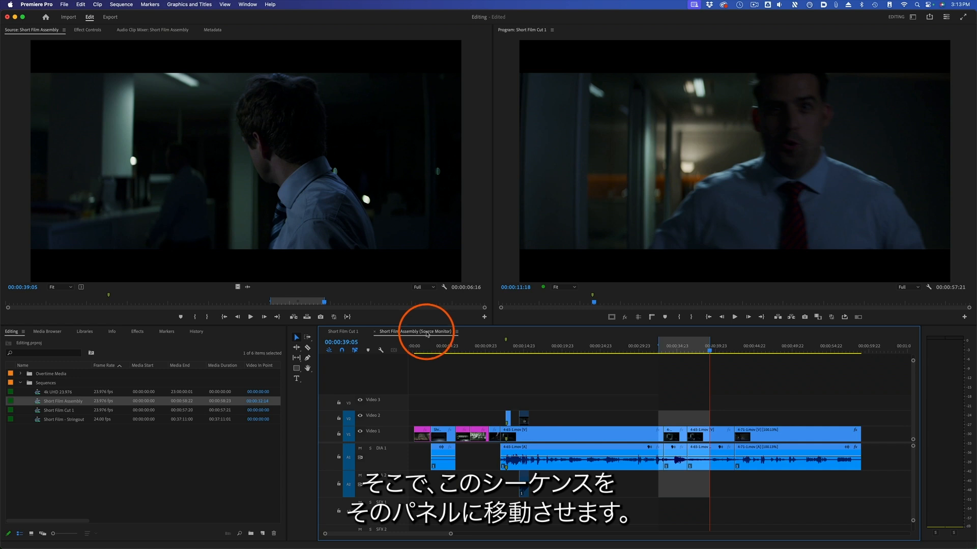
Dock the Short Film Assembly source timeline above Short Film Cut 1 so both sequences are stacked
drag(427, 334, 452, 351)
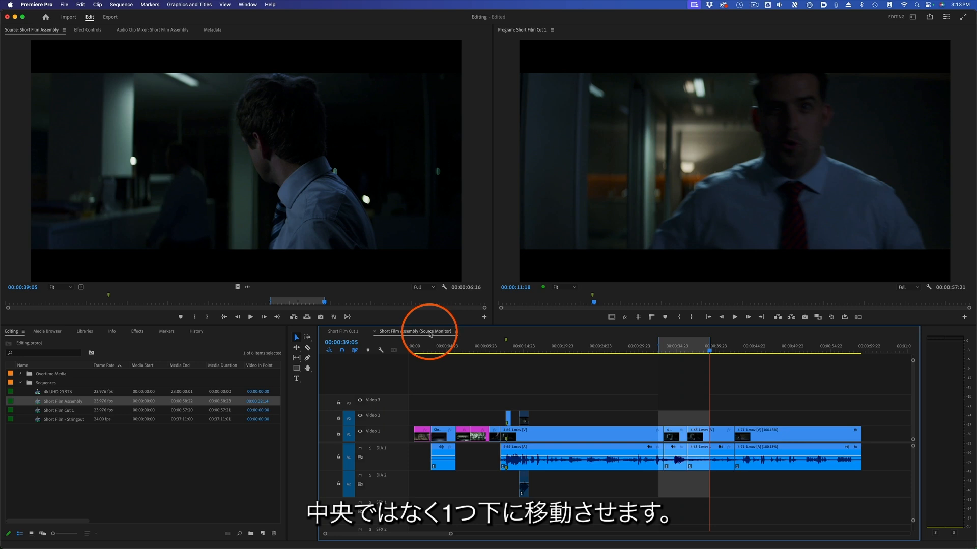
drag(427, 351, 426, 350)
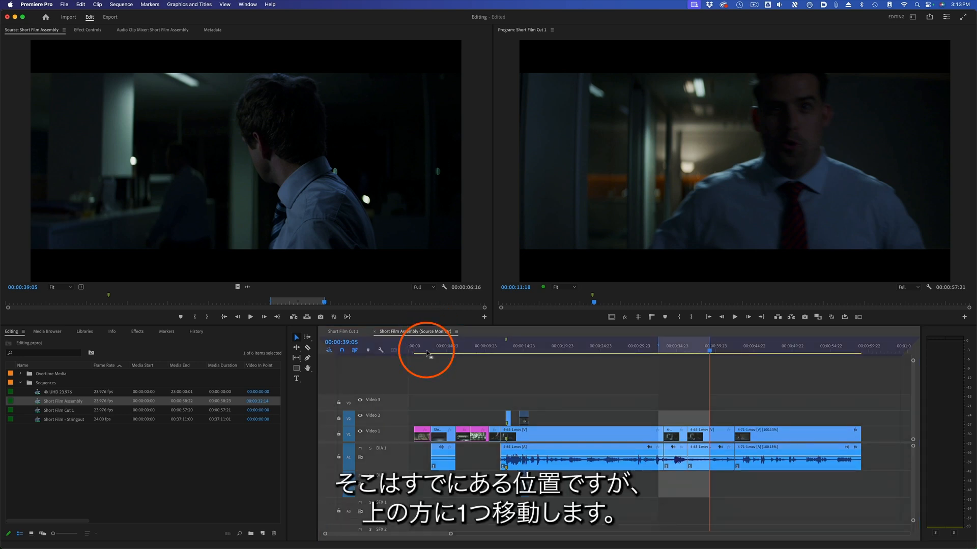
drag(426, 353, 427, 352)
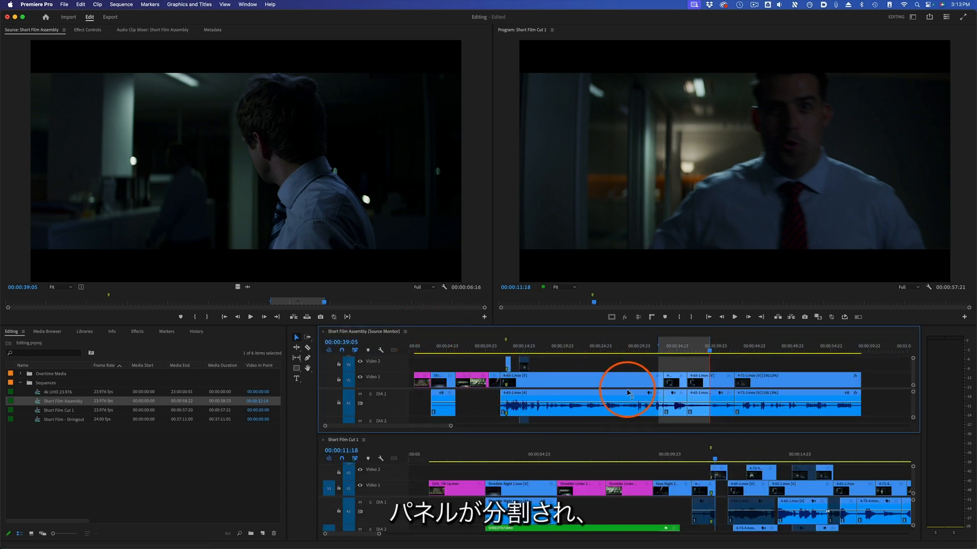
Play and scrub the Short Film Assembly source timeline, parking its playhead at 00:00:35:17 within the marked range
mouse_move(593, 348)
mouse_down()
mouse_move(556, 349)
mouse_move(600, 351)
mouse_up()
key(space)
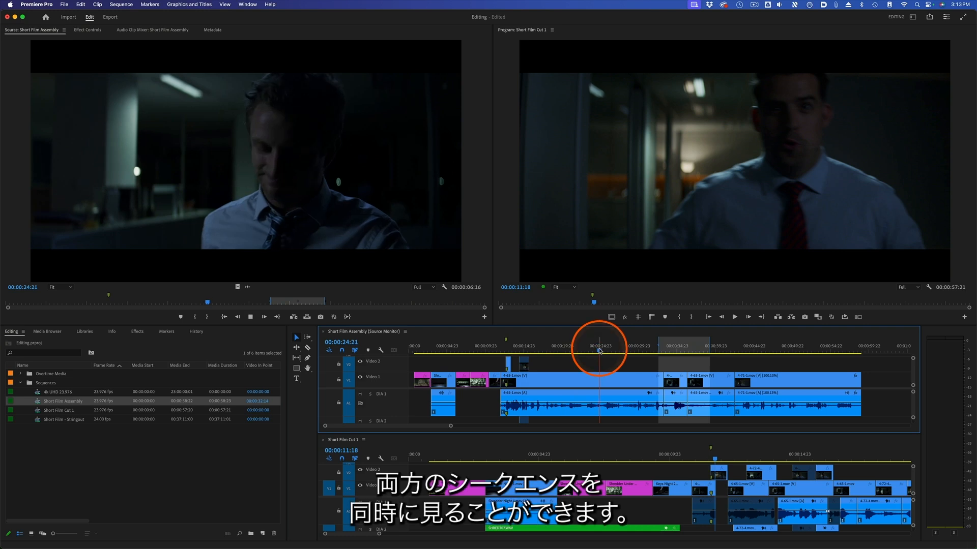
drag(623, 349, 659, 356)
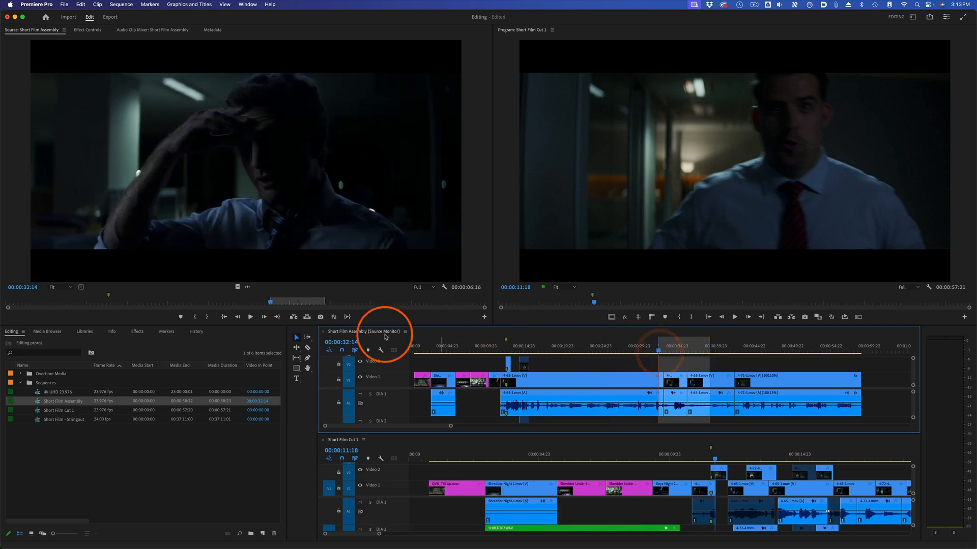
click(688, 347)
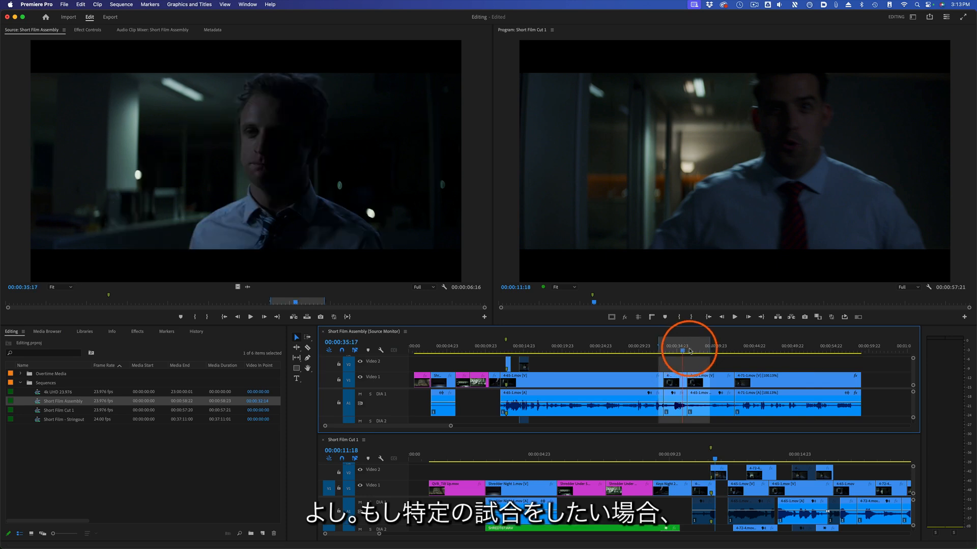
Gang Source and Program and check the linked playheads by playing and moving the source sequence's playhead to 00:00:34:21
click(445, 288)
click(468, 290)
key(space)
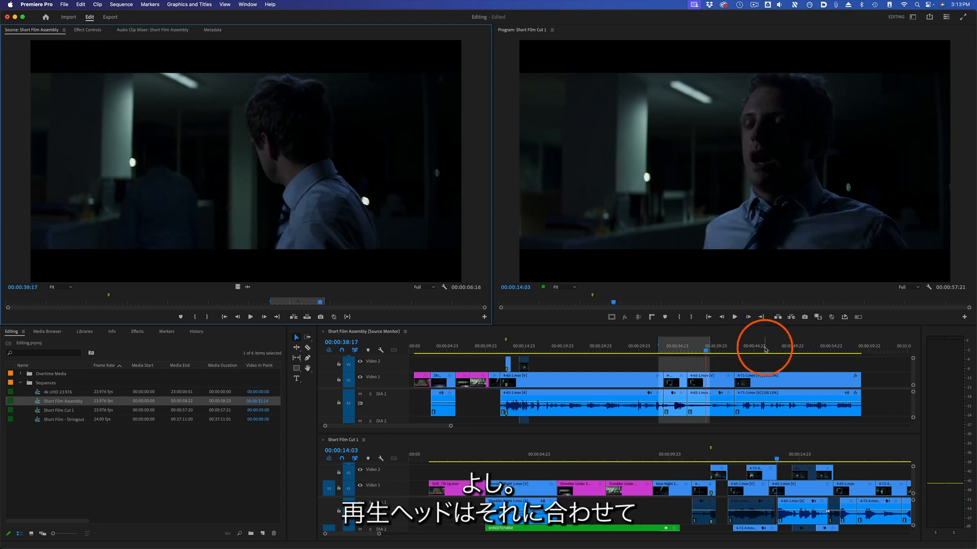
click(788, 346)
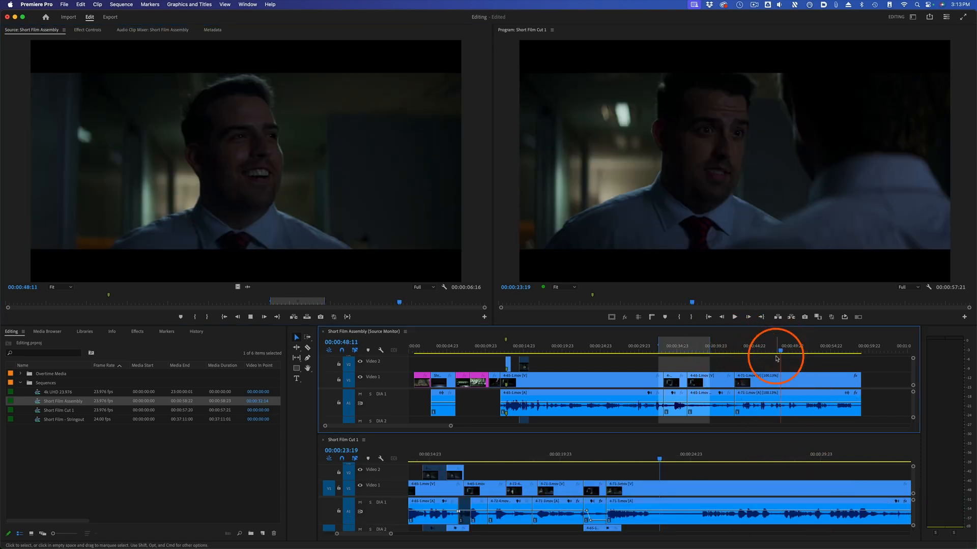
click(677, 351)
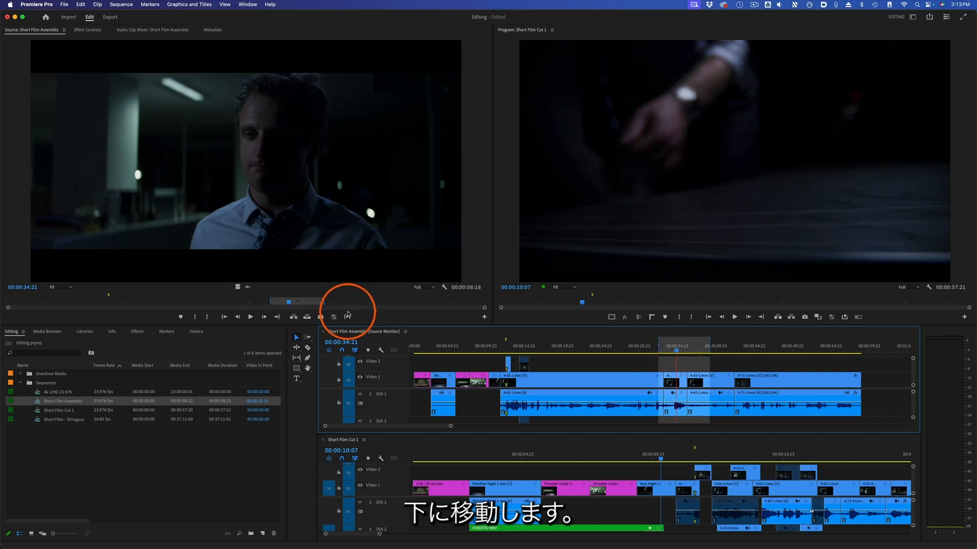
Turn off Gang Source and Program and re-mark the Short Film Assembly source range from 00:00:31:08 to 00:00:40:23
click(443, 287)
click(446, 288)
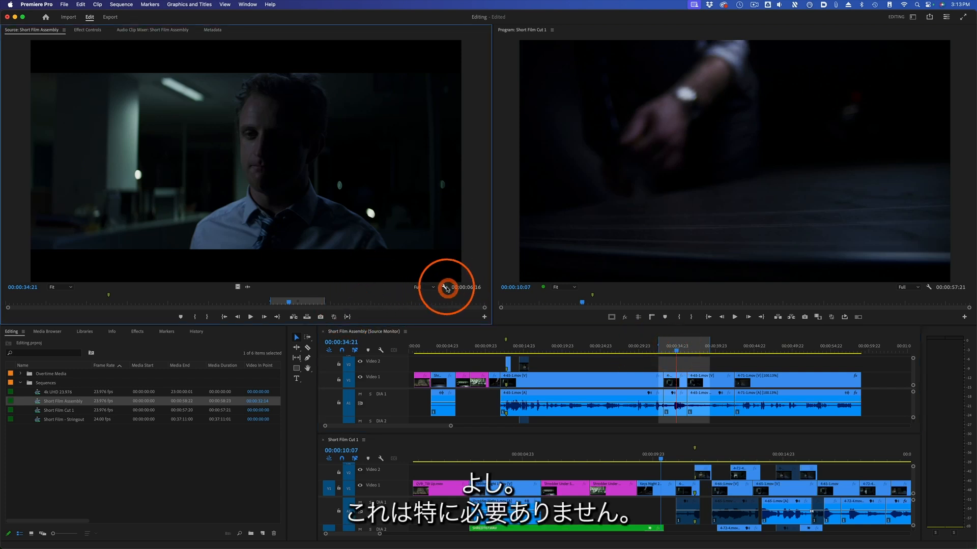
click(470, 292)
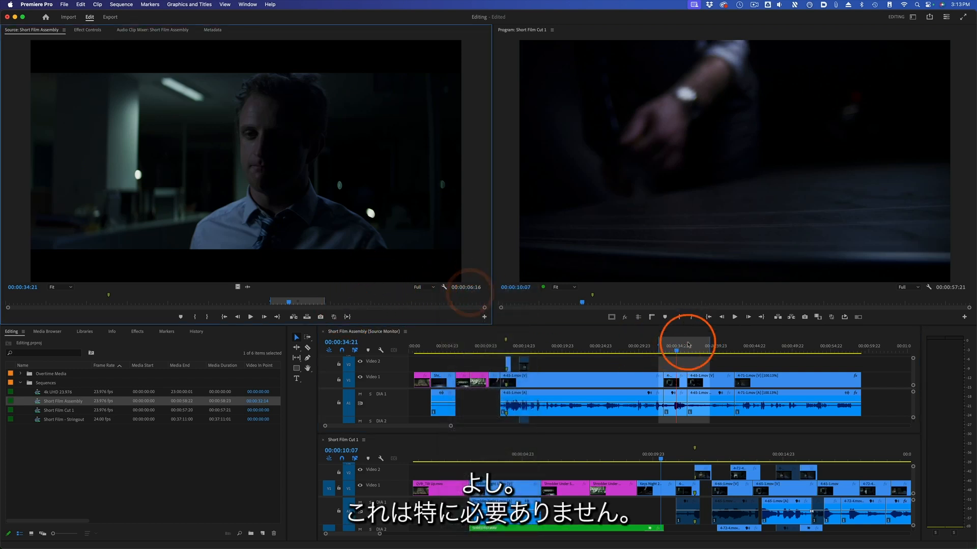
drag(678, 352, 724, 348)
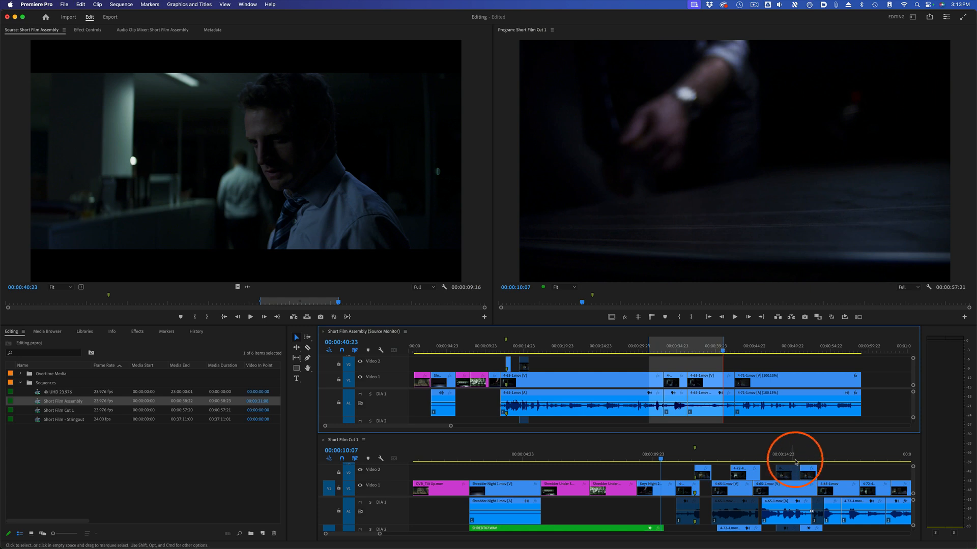
Park the Short Film Cut 1 playhead at 00:00:34:17, within the long 4-71-3.mov clip
drag(363, 536, 383, 540)
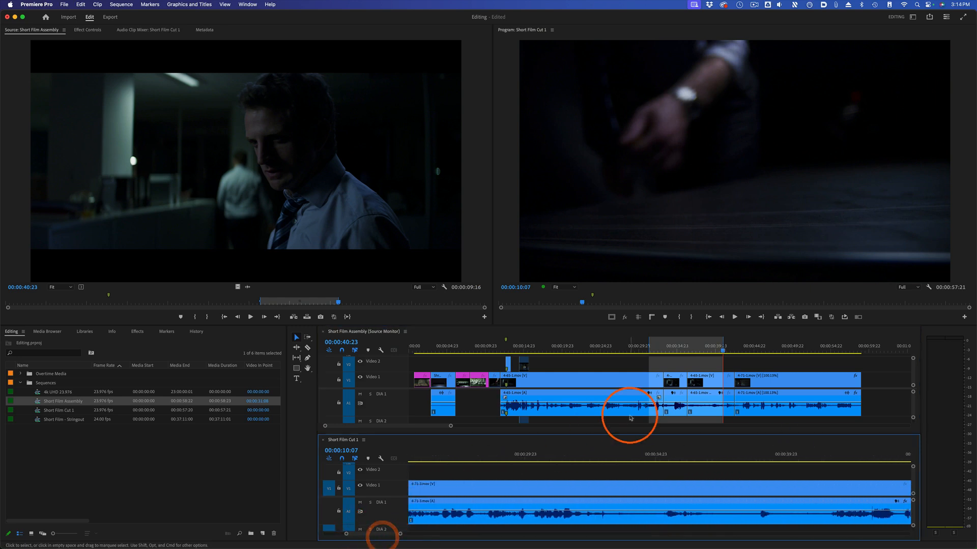
click(588, 454)
drag(593, 451, 640, 450)
mouse_move(655, 449)
mouse_down()
mouse_move(665, 448)
mouse_move(648, 449)
mouse_up()
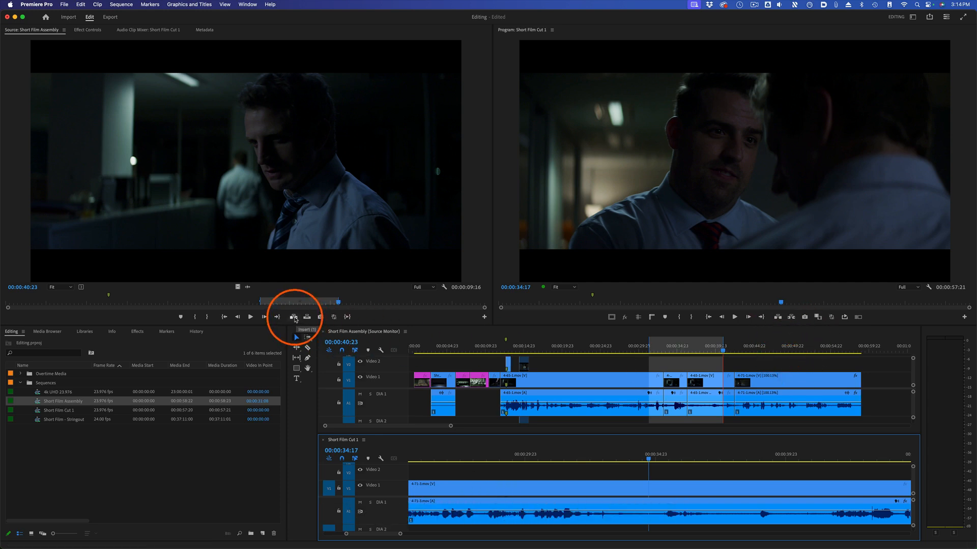
Insert the marked Short Film Assembly range into Short Film Cut 1 as a nested sequence and inspect the nested clip
click(294, 317)
drag(653, 459, 752, 461)
click(753, 506)
scroll(753, 506, down, 2)
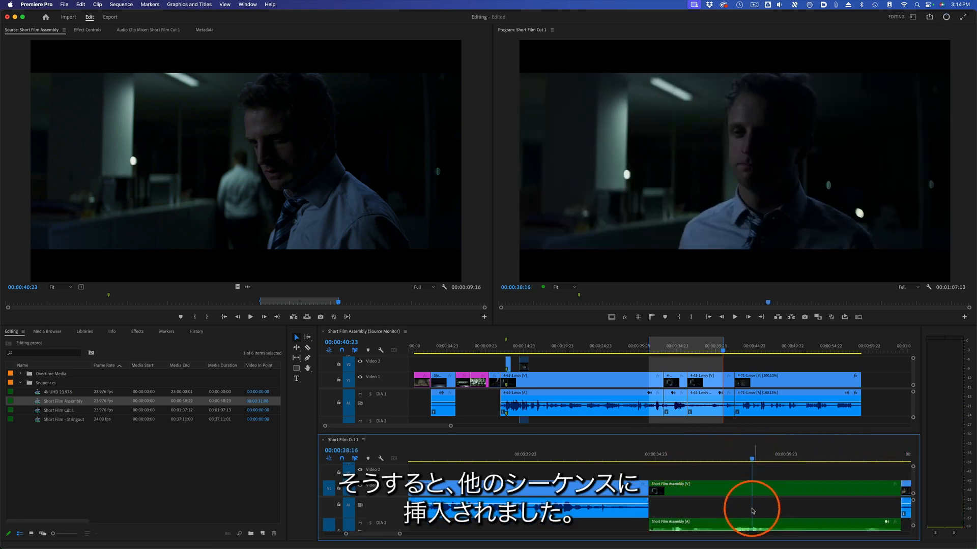
click(698, 518)
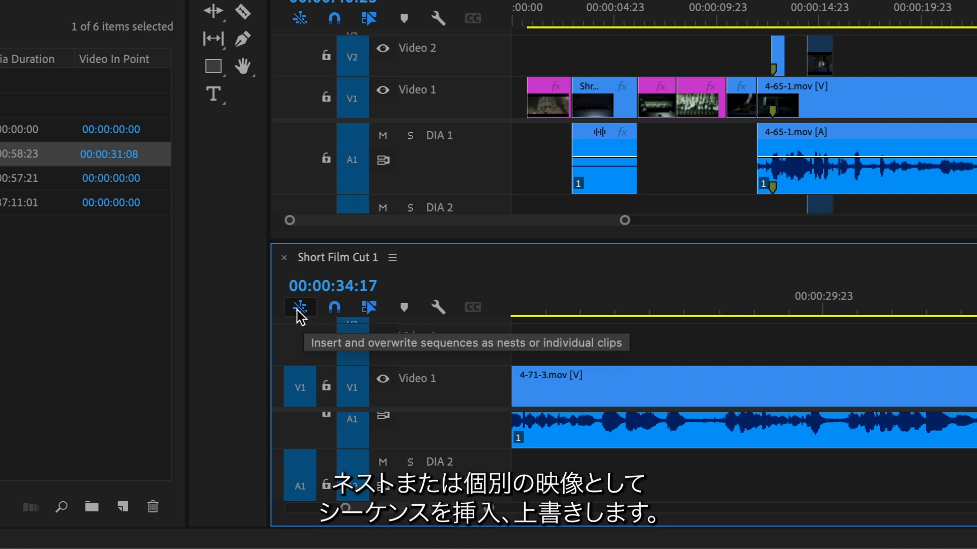
Turn off nesting for Short Film Cut 1, overwrite the marked source range at 00:00:34:17 as individual clips, and play it
scroll(872, 472, up, 2)
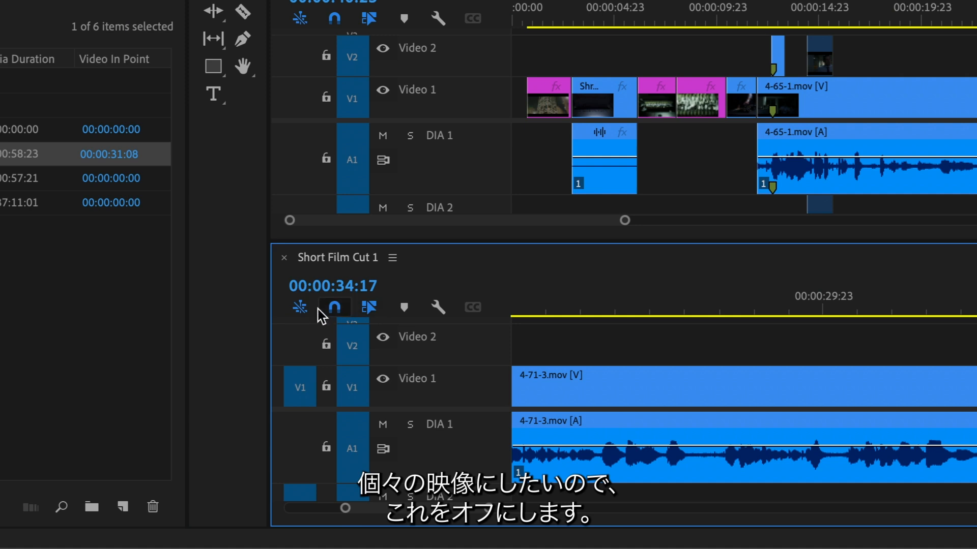
click(300, 308)
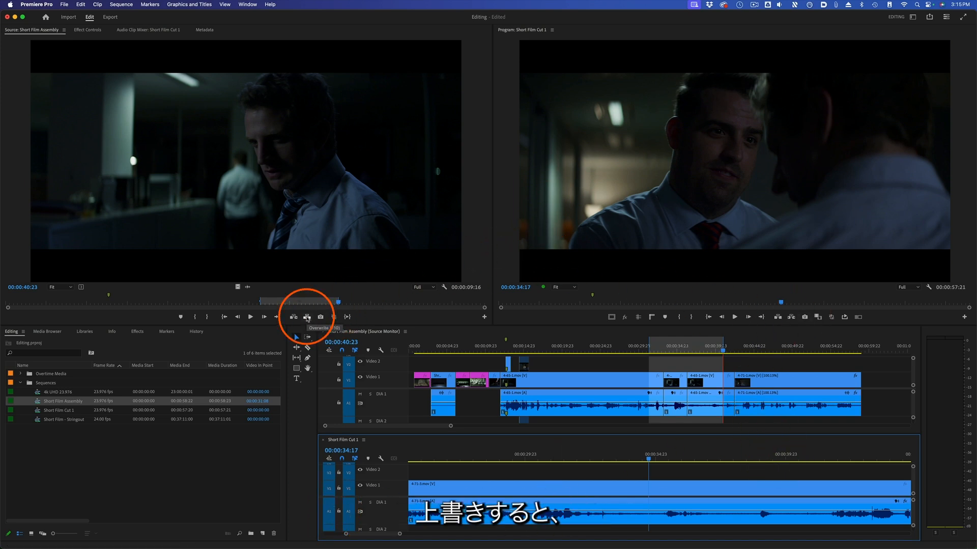
click(306, 317)
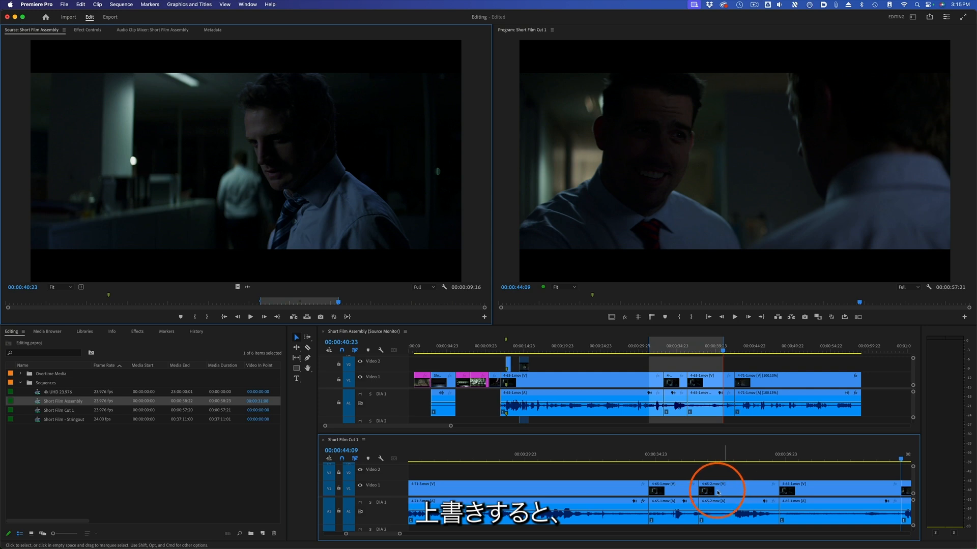
mouse_move(632, 456)
mouse_down()
mouse_move(861, 462)
mouse_move(617, 468)
mouse_up()
key(space)
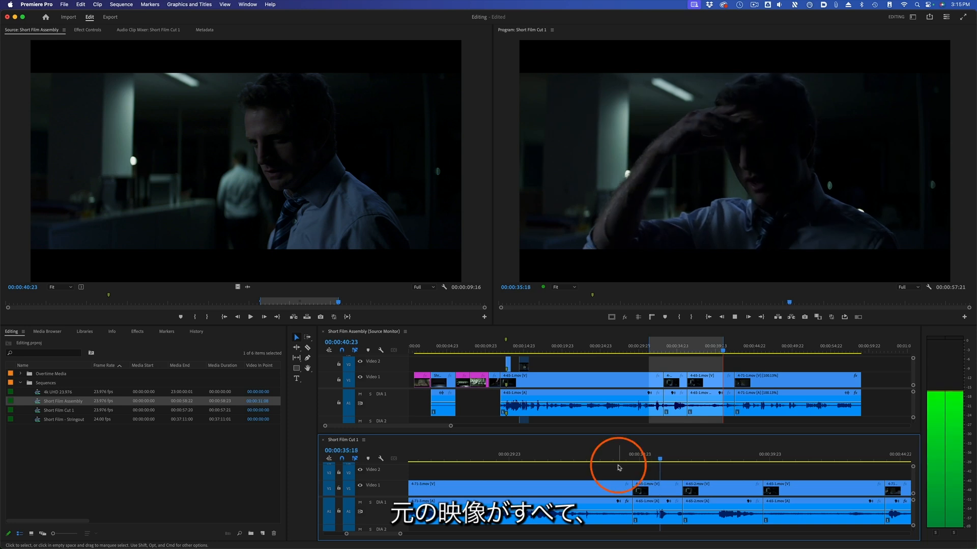